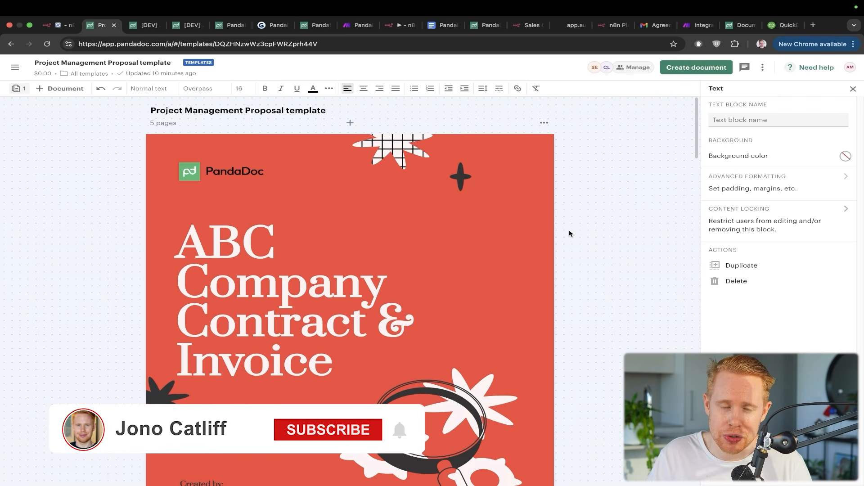
# Review the template's cover page down to the sender and client variables under Created by and Prepared for.
pyautogui.scroll(-1, 470, 264)
pyautogui.scroll(-1, 469, 266)
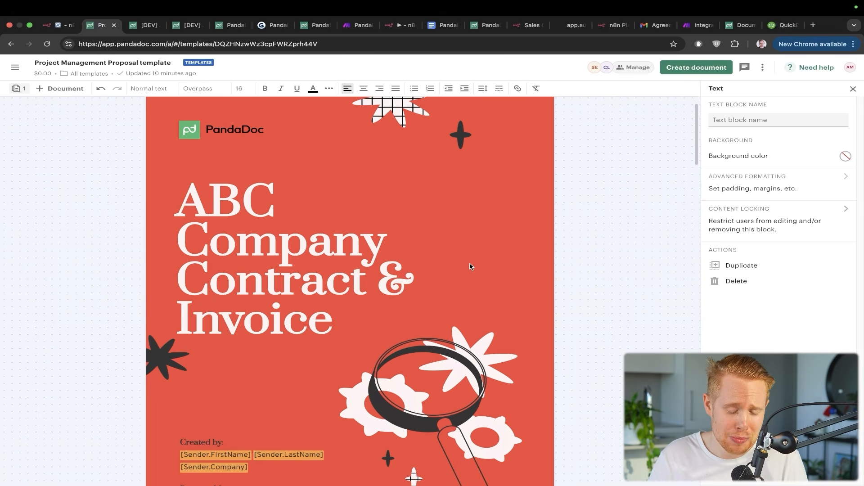
pyautogui.scroll(-4, 369, 245)
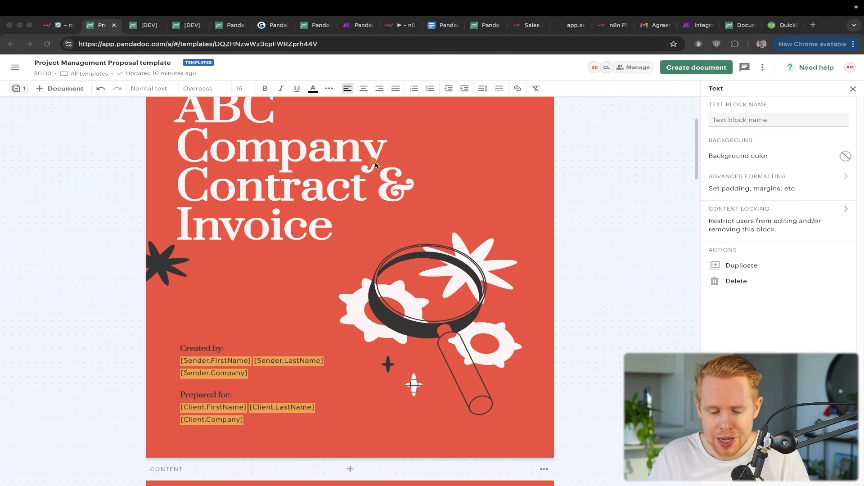
pyautogui.moveTo(375, 164)
pyautogui.mouseDown()
pyautogui.moveTo(340, 309)
pyautogui.moveTo(287, 360)
pyautogui.mouseUp()
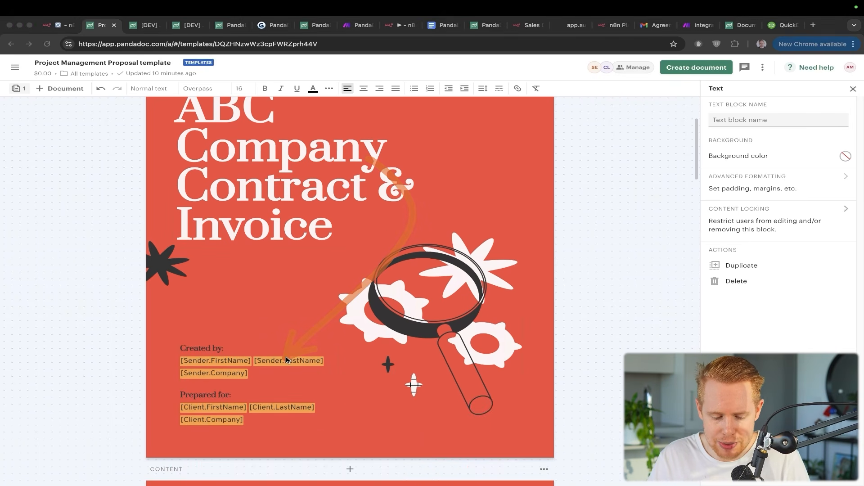
pyautogui.moveTo(374, 251); pyautogui.dragTo(289, 364)
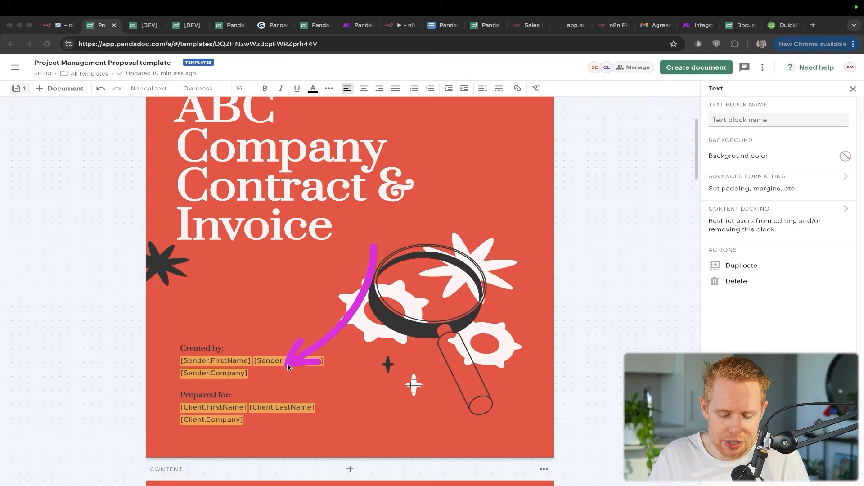
# Switch to the generated proposal document and check the filled-in sender and client details on its cover page.
pyautogui.hotkey('ctrl', 'shift', 's')
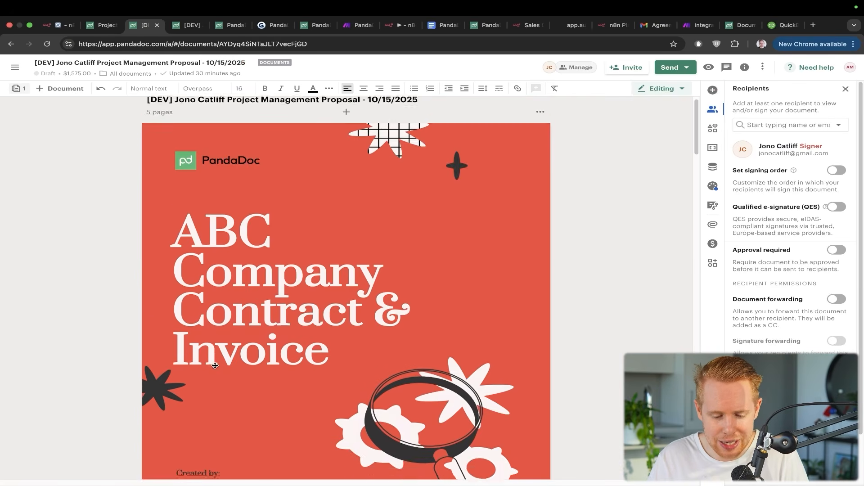
pyautogui.scroll(-5, 215, 366)
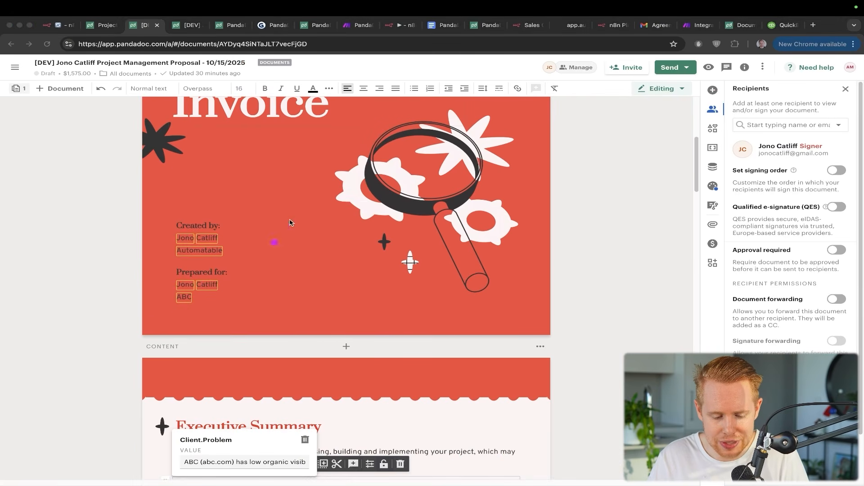
pyautogui.moveTo(309, 190)
pyautogui.mouseDown()
pyautogui.moveTo(288, 228)
pyautogui.moveTo(220, 250)
pyautogui.mouseUp()
pyautogui.hotkey('ctrl', 'shift', 's')
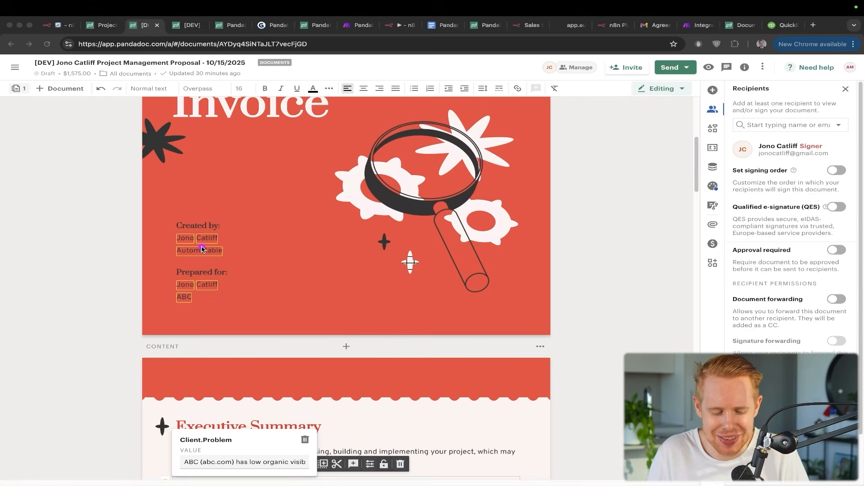
# Review the Executive Summary's client problem, proposed solution and deadline, and deselect the Client.Problem variable.
pyautogui.scroll(-3, 280, 242)
pyautogui.scroll(-5, 280, 242)
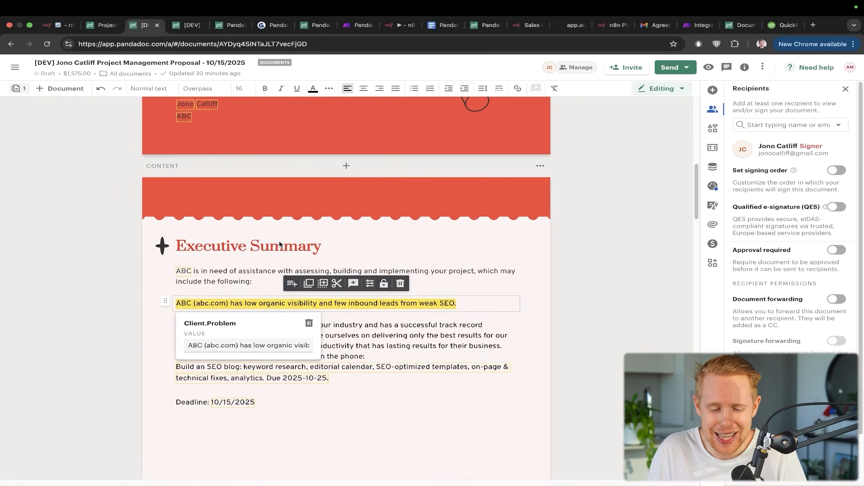
pyautogui.scroll(-1, 279, 244)
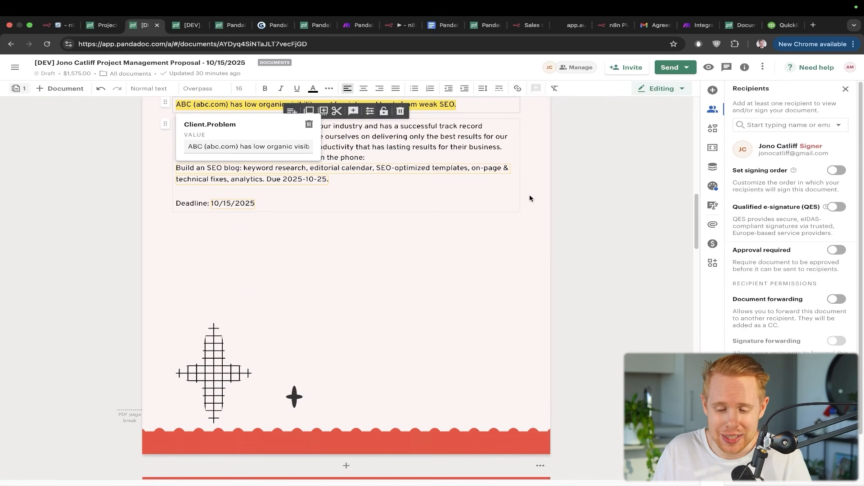
pyautogui.scroll(4, 530, 198)
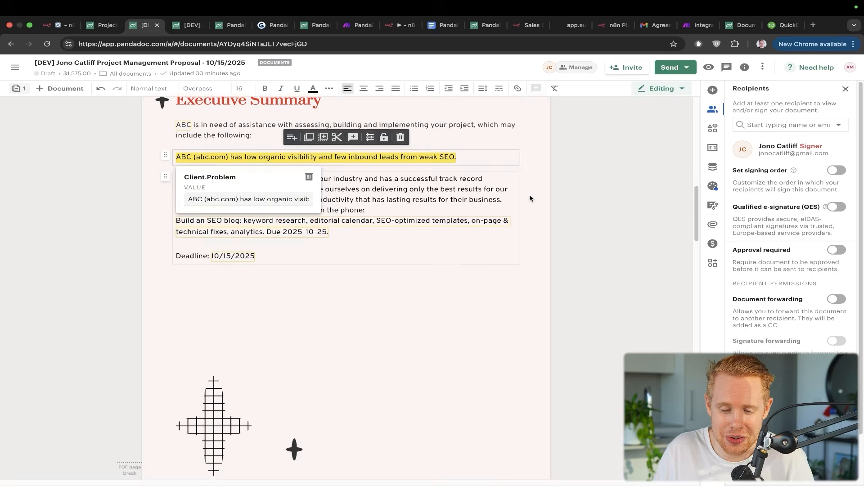
pyautogui.scroll(-3, 530, 197)
pyautogui.click(610, 183)
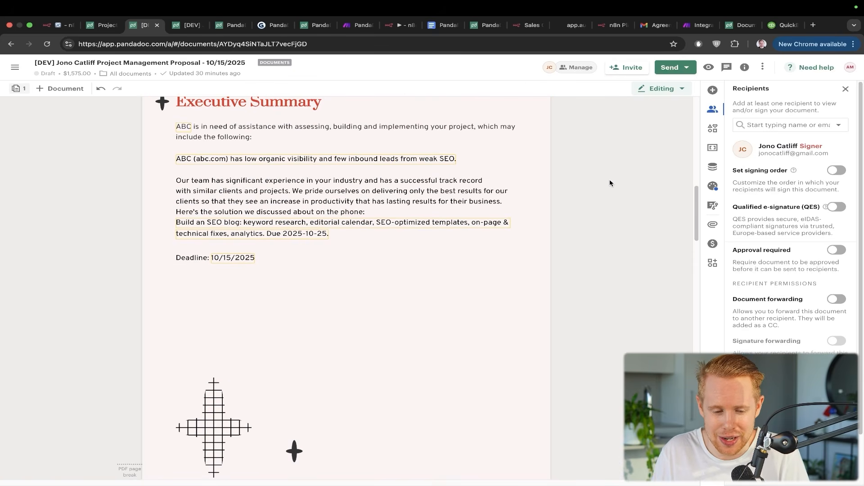
# Review the rest of the proposal down to the client's signature field in the Acceptance section.
pyautogui.scroll(-10, 610, 183)
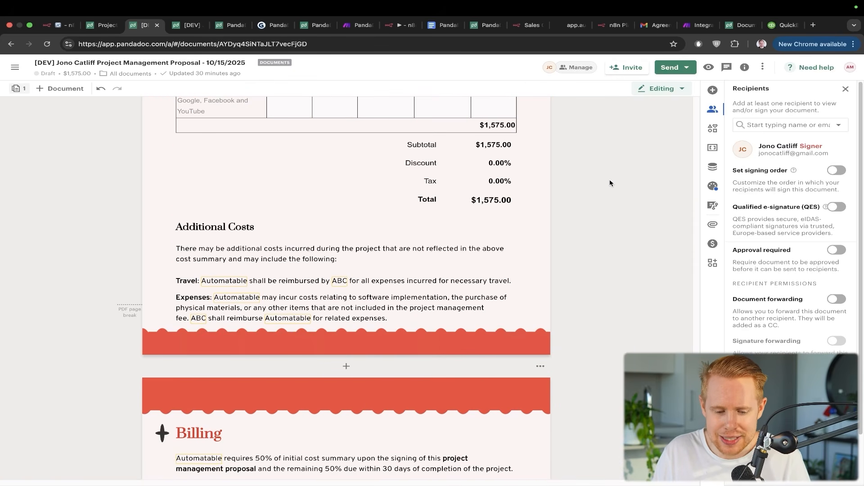
pyautogui.scroll(-5, 609, 184)
pyautogui.scroll(-4, 610, 183)
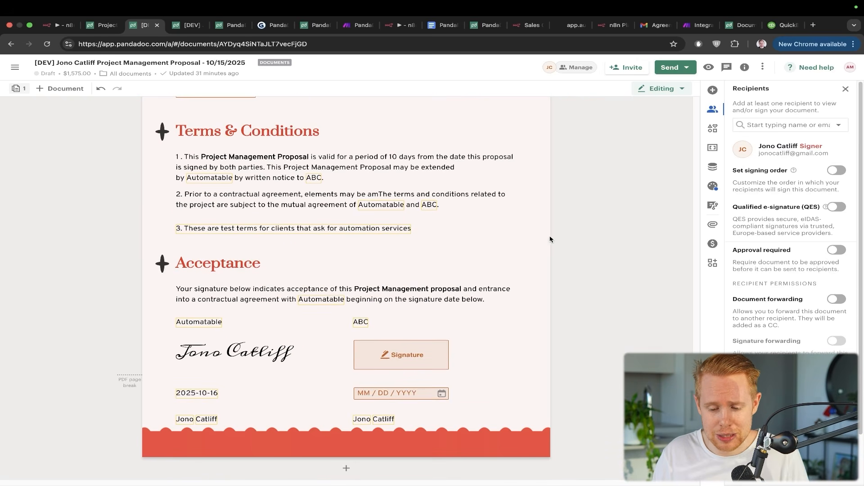
pyautogui.hotkey('ctrl', 'alt', 'a')
pyautogui.moveTo(513, 157)
pyautogui.mouseDown()
pyautogui.moveTo(440, 341)
pyautogui.moveTo(428, 346)
pyautogui.mouseUp()
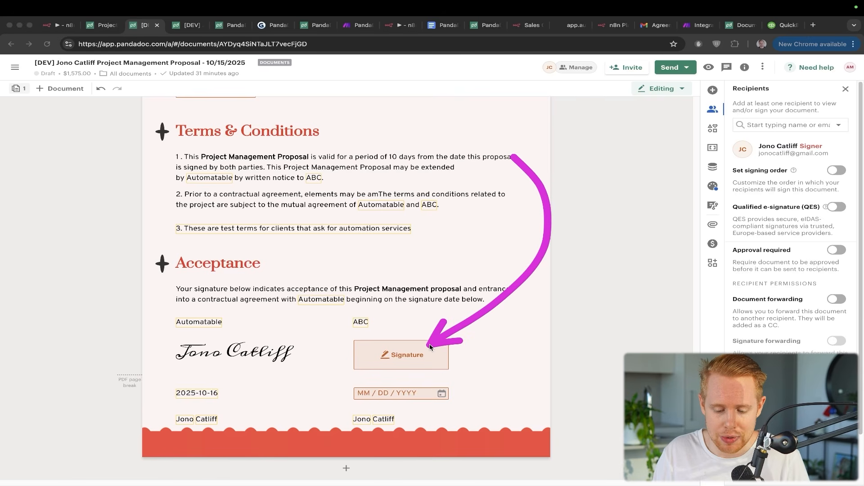
pyautogui.hotkey('ctrl', 'alt', 's')
pyautogui.press('Escape')
# Switch to the proposal's payment page and examine the payment form and total due.
pyautogui.hotkey('ctrl', 'Tab')
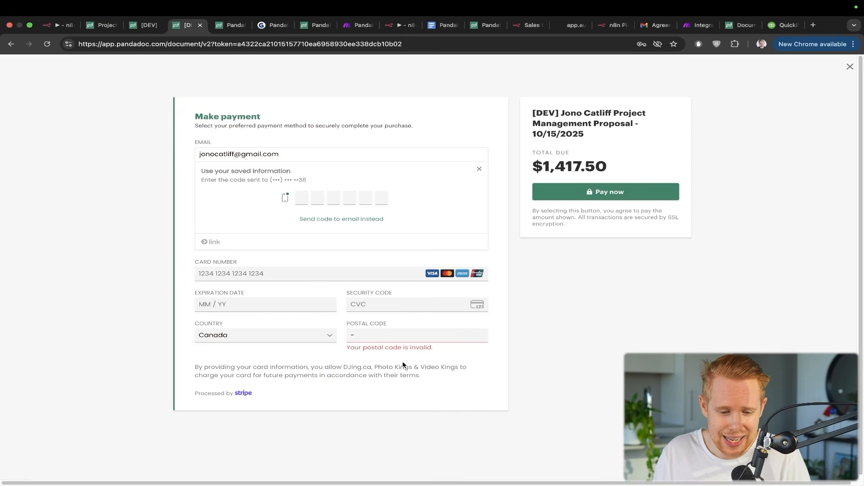
pyautogui.hotkey('ctrl', 'alt', 'a')
pyautogui.moveTo(371, 343)
pyautogui.mouseDown()
pyautogui.moveTo(504, 184)
pyautogui.moveTo(533, 179)
pyautogui.mouseUp()
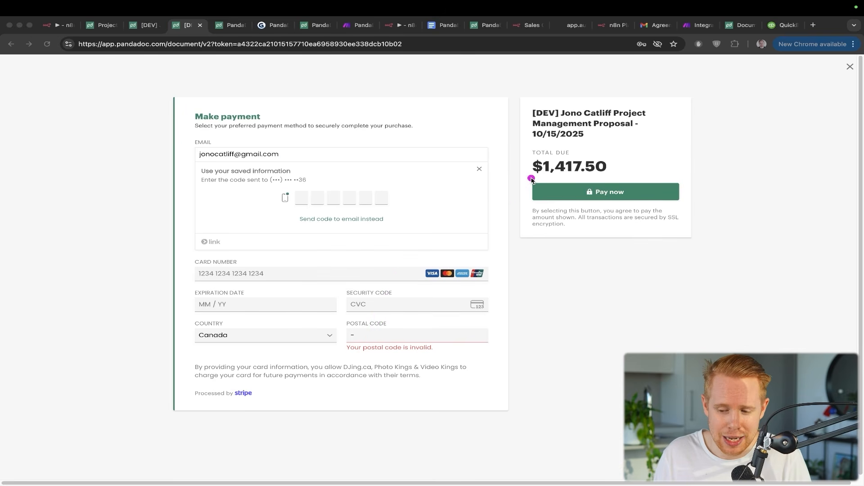
pyautogui.press('Escape')
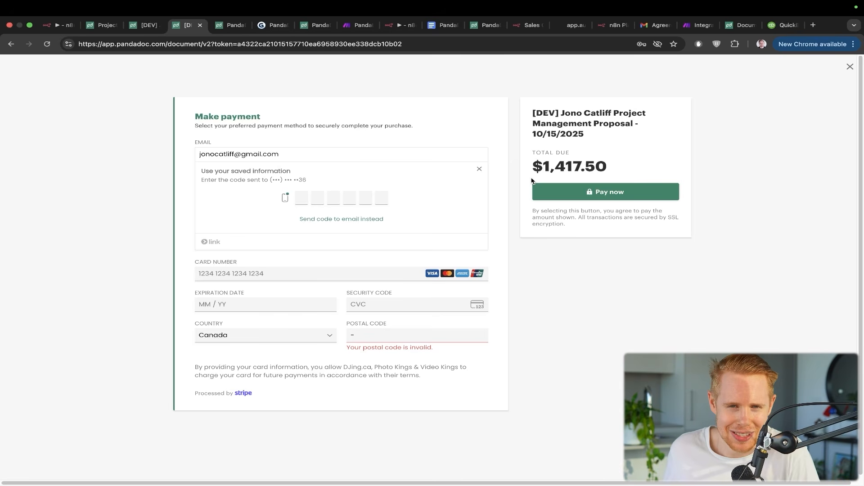
# Return to the proposal document and examine the tax, invoice and payment-term lines in the Cost Summary.
pyautogui.hotkey('ctrl', 'shift', 'Tab')
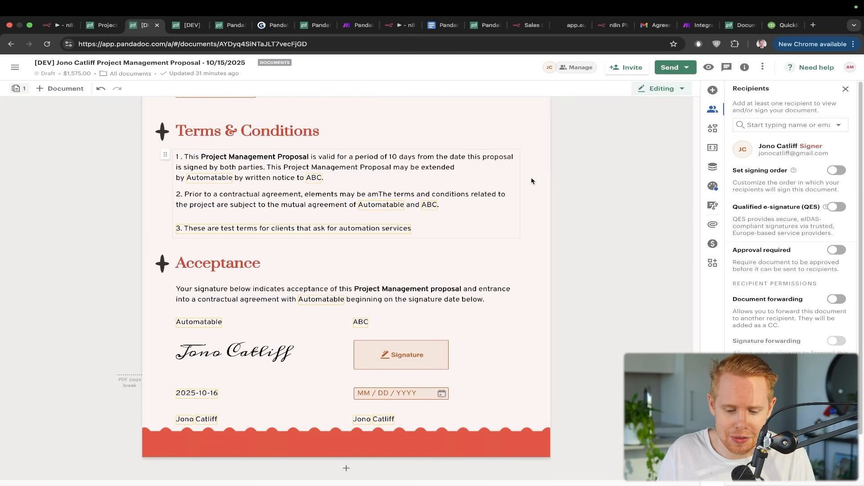
pyautogui.scroll(15, 531, 181)
pyautogui.scroll(10, 532, 181)
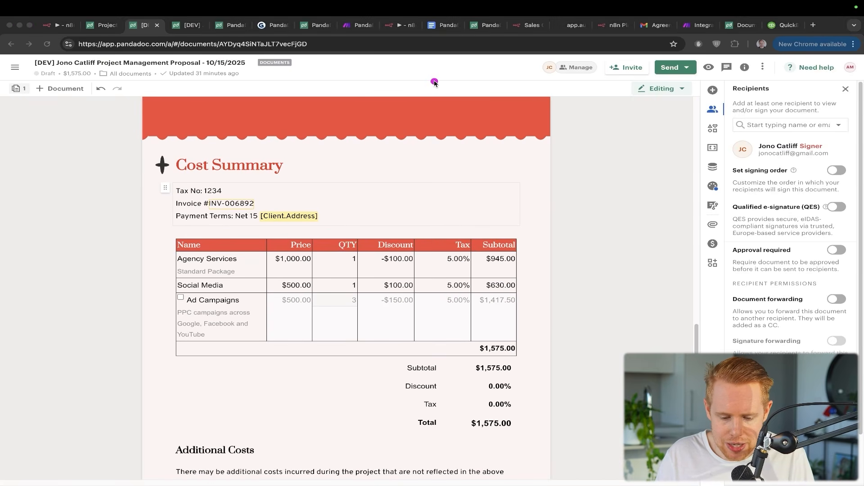
pyautogui.moveTo(435, 82)
pyautogui.mouseDown()
pyautogui.moveTo(313, 193)
pyautogui.moveTo(306, 209)
pyautogui.mouseUp()
pyautogui.hotkey('ctrl', 's')
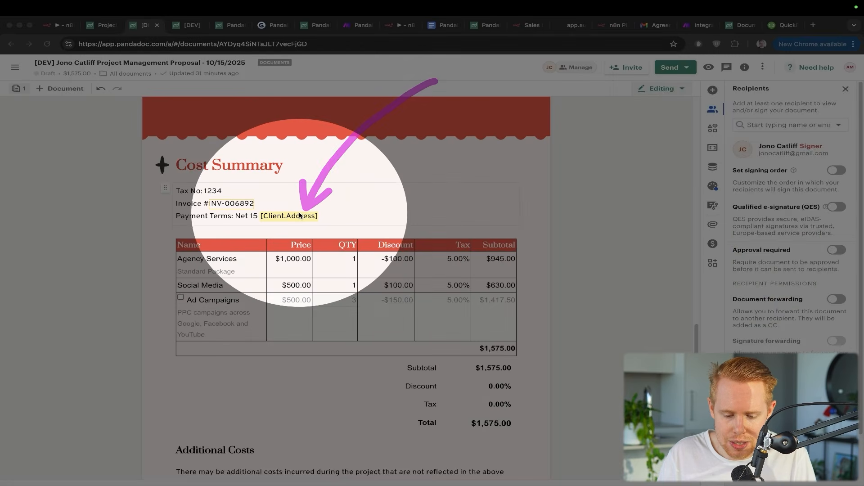
# Examine the Billing section and view the available preferred payment methods, leaving the selection as Cash.
pyautogui.scroll(-10, 292, 224)
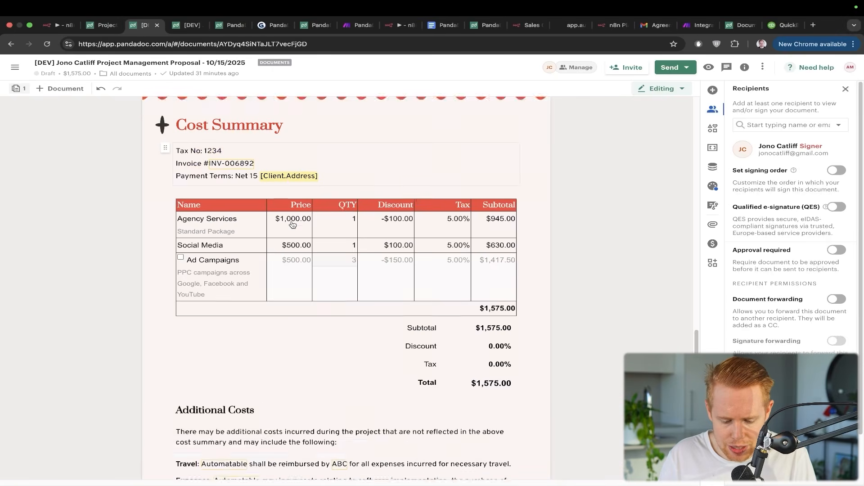
pyautogui.moveTo(323, 212)
pyautogui.mouseDown()
pyautogui.moveTo(323, 229)
pyautogui.moveTo(218, 286)
pyautogui.moveTo(204, 269)
pyautogui.mouseUp()
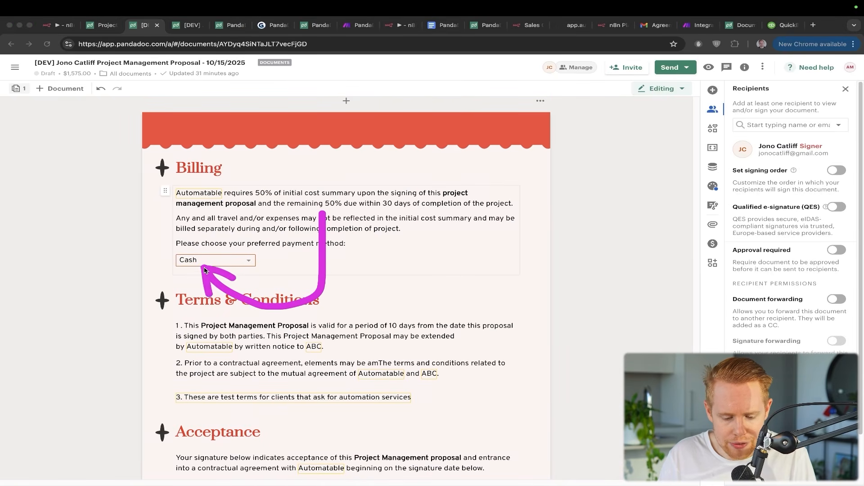
pyautogui.hotkey('ctrl', 's')
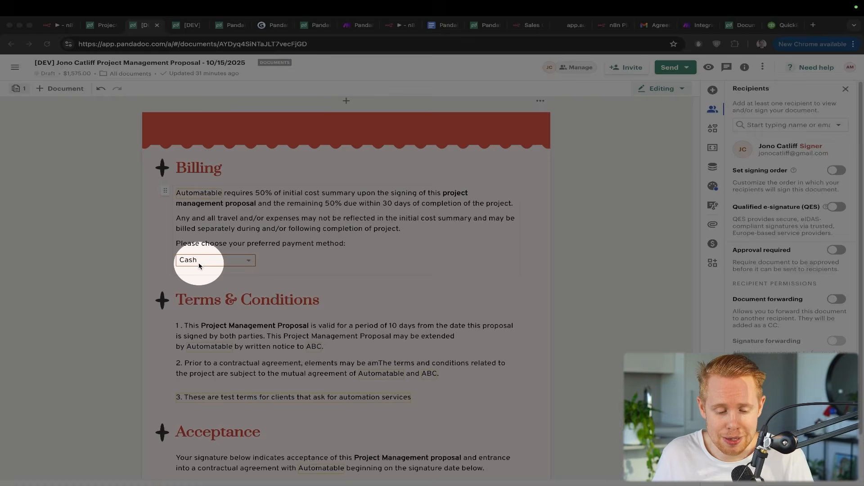
pyautogui.hotkey('ctrl', 's')
pyautogui.moveTo(368, 180); pyautogui.dragTo(231, 263)
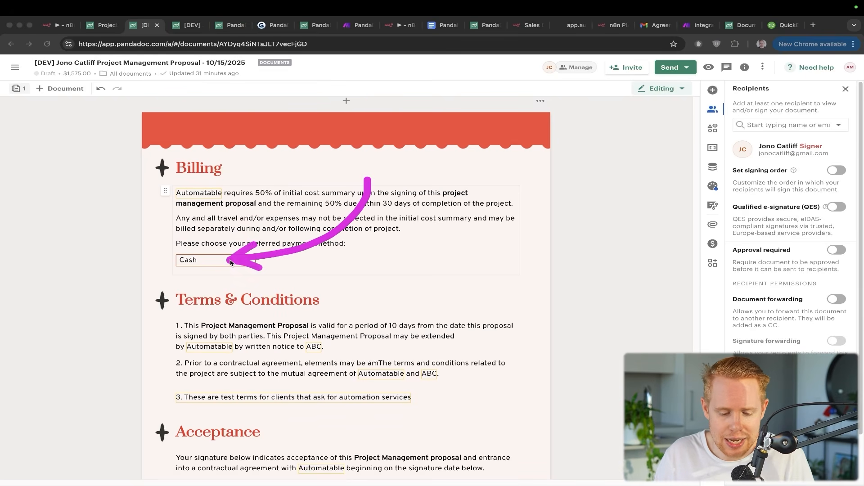
pyautogui.hotkey('ctrl', 's')
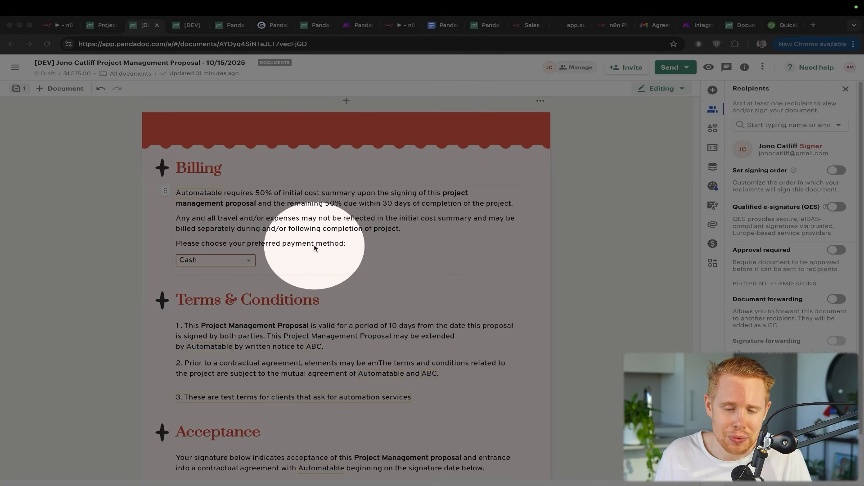
pyautogui.hotkey('ctrl', 's')
pyautogui.moveTo(272, 211); pyautogui.dragTo(239, 265)
pyautogui.click(220, 261)
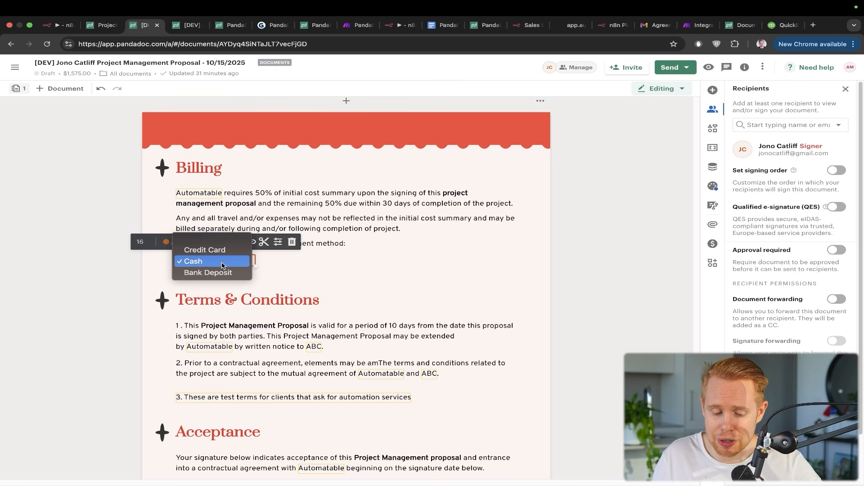
pyautogui.click(544, 246)
# Examine the Terms & Conditions, including the third clause for automation clients.
pyautogui.scroll(-4, 545, 246)
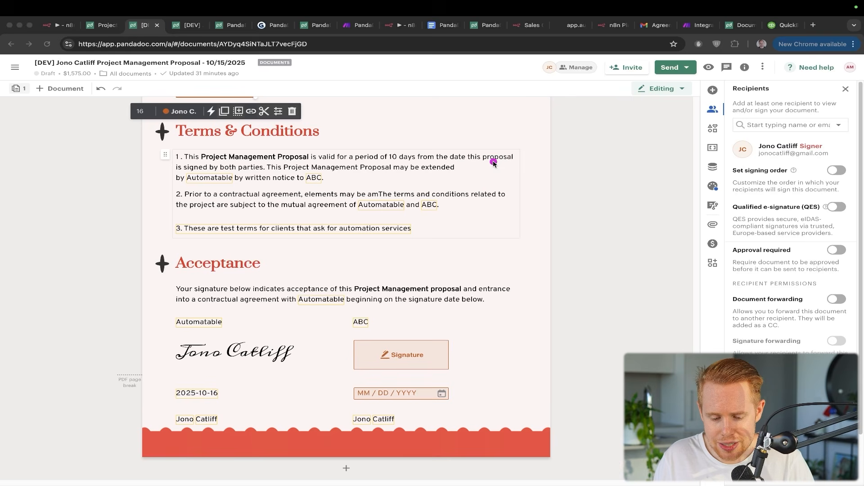
pyautogui.moveTo(508, 154)
pyautogui.mouseDown()
pyautogui.moveTo(518, 182)
pyautogui.moveTo(416, 241)
pyautogui.mouseUp()
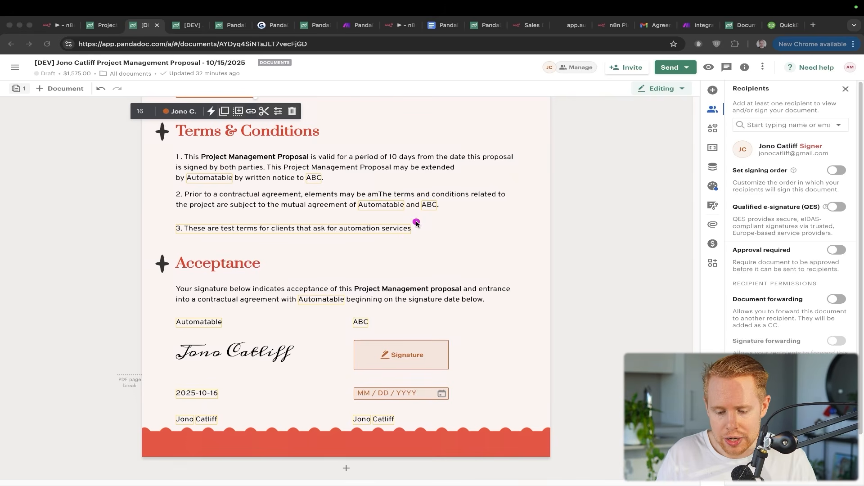
pyautogui.moveTo(448, 159); pyautogui.dragTo(414, 229)
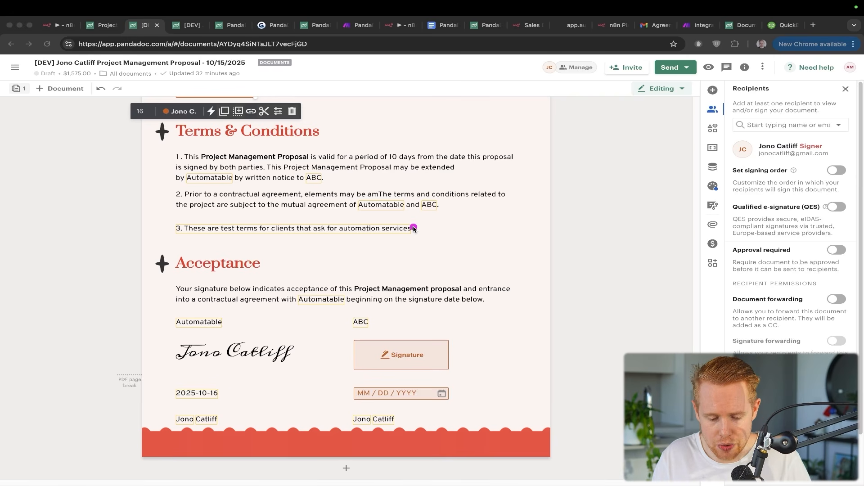
pyautogui.click(413, 228)
# Examine the Cost Summary pricing table, including the tax column and the optional Ad Campaigns item.
pyautogui.scroll(15, 447, 189)
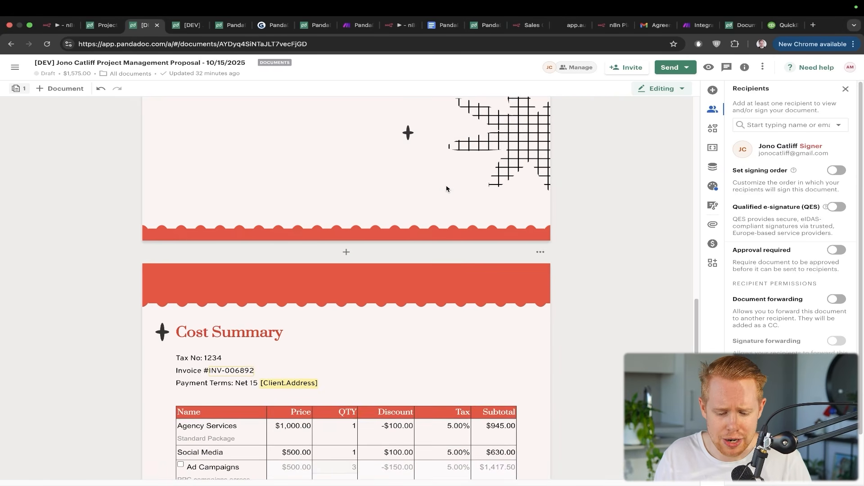
pyautogui.scroll(-5, 447, 189)
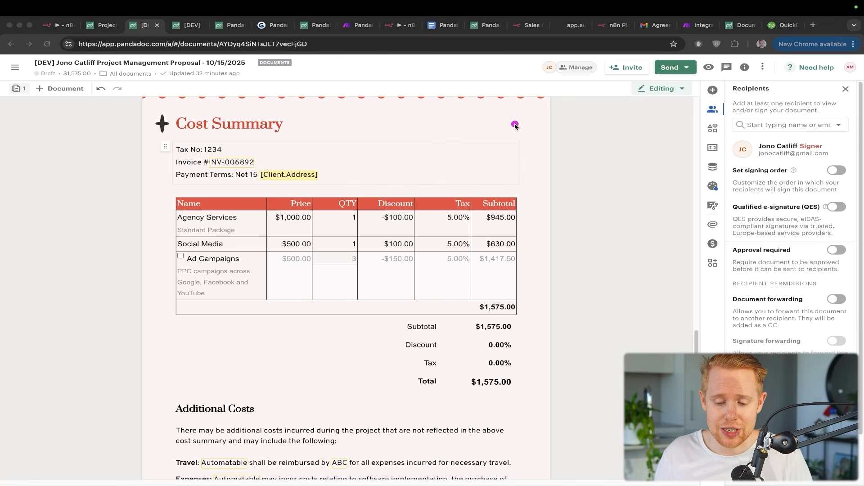
pyautogui.moveTo(514, 122)
pyautogui.mouseDown()
pyautogui.moveTo(553, 191)
pyautogui.moveTo(519, 224)
pyautogui.mouseUp()
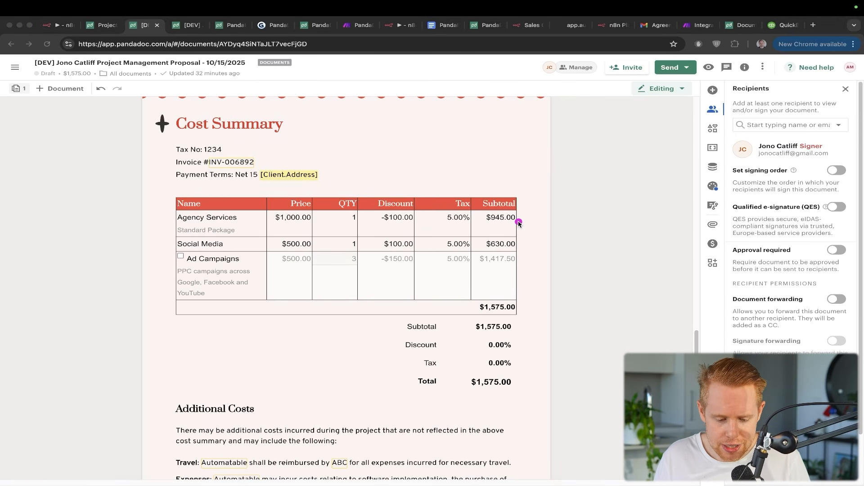
pyautogui.hotkey('ctrl', 's')
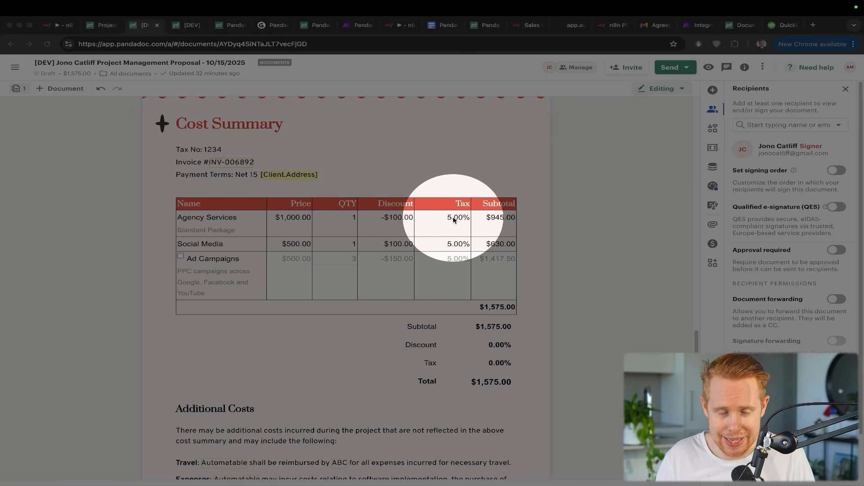
pyautogui.press('Escape')
pyautogui.moveTo(140, 145)
pyautogui.mouseDown()
pyautogui.moveTo(139, 202)
pyautogui.moveTo(188, 259)
pyautogui.mouseUp()
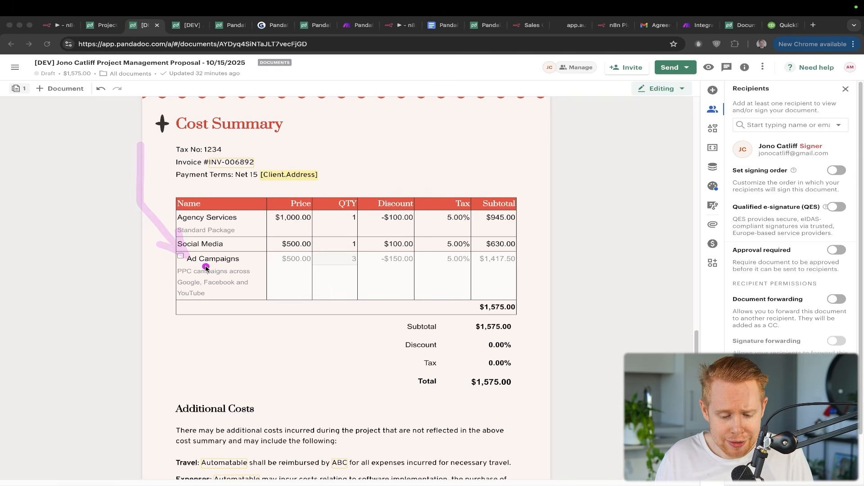
pyautogui.press('Escape')
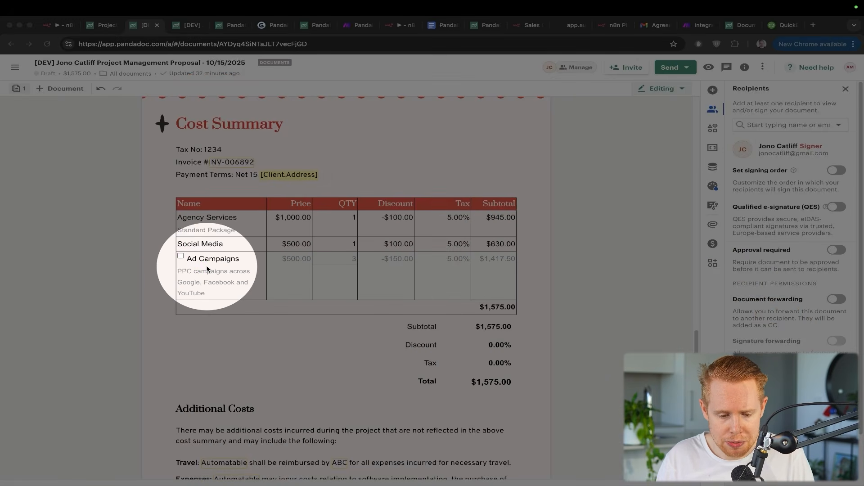
# Include the optional Ad Campaigns item in the Cost Summary pricing table and check the online payment page.
pyautogui.press('Escape')
pyautogui.moveTo(130, 154)
pyautogui.mouseDown()
pyautogui.moveTo(112, 194)
pyautogui.moveTo(175, 252)
pyautogui.mouseUp()
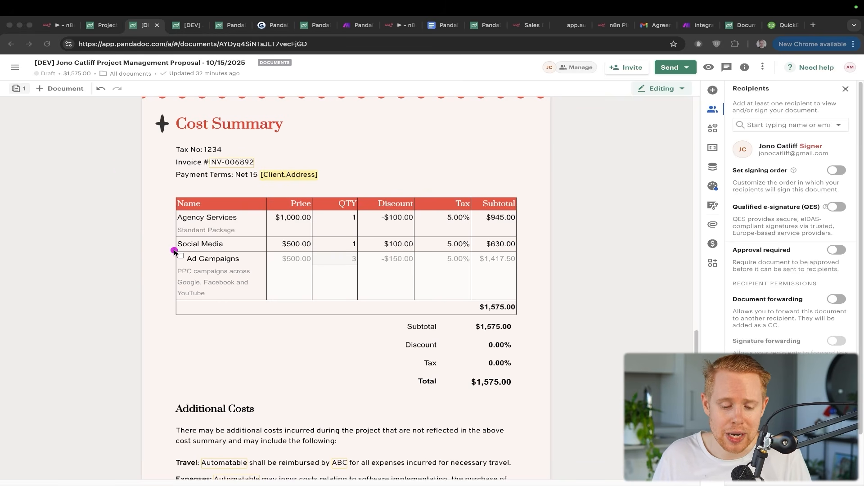
pyautogui.press('Escape')
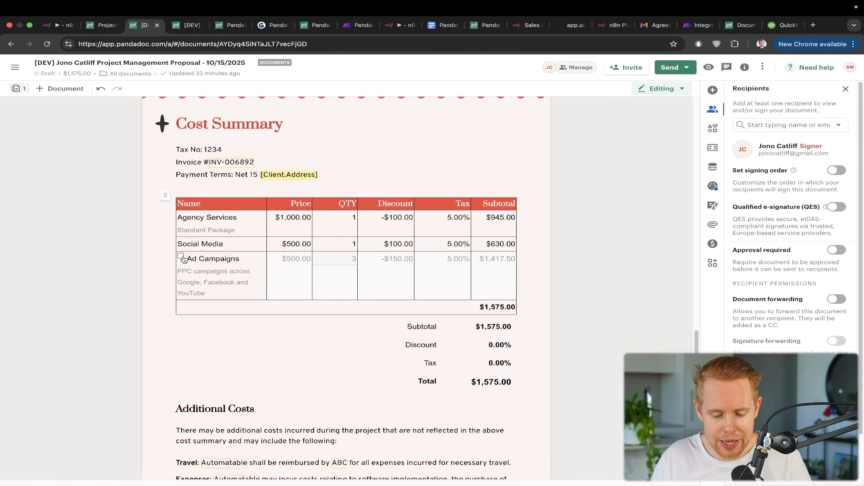
pyautogui.hotkey('alt', 'shift', 'a')
pyautogui.moveTo(546, 240); pyautogui.dragTo(506, 364)
pyautogui.hotkey('alt', 'shift', 'a')
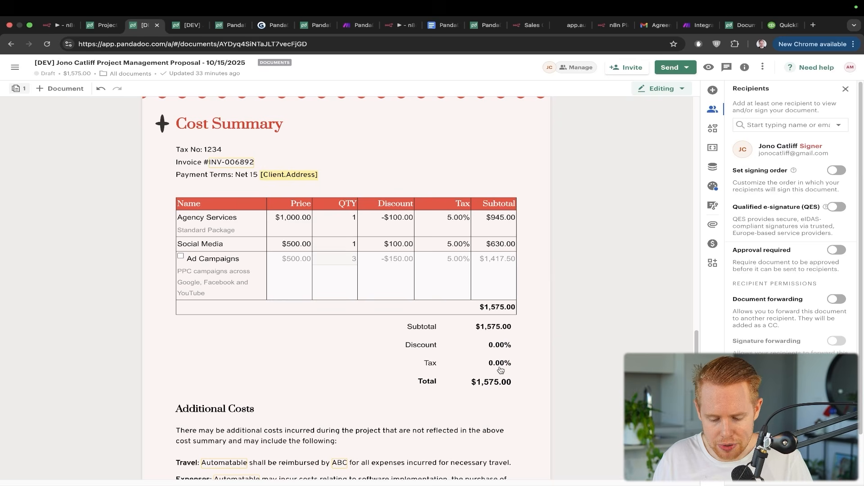
pyautogui.click(181, 256)
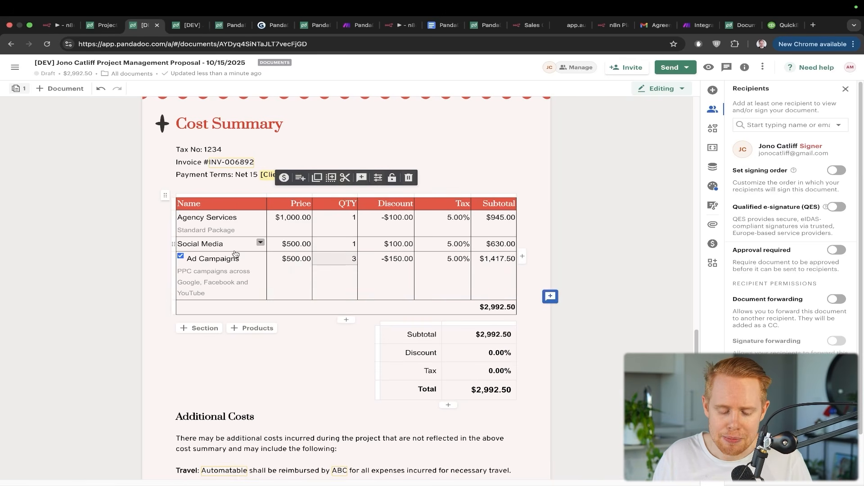
pyautogui.hotkey('ctrl', 'Tab')
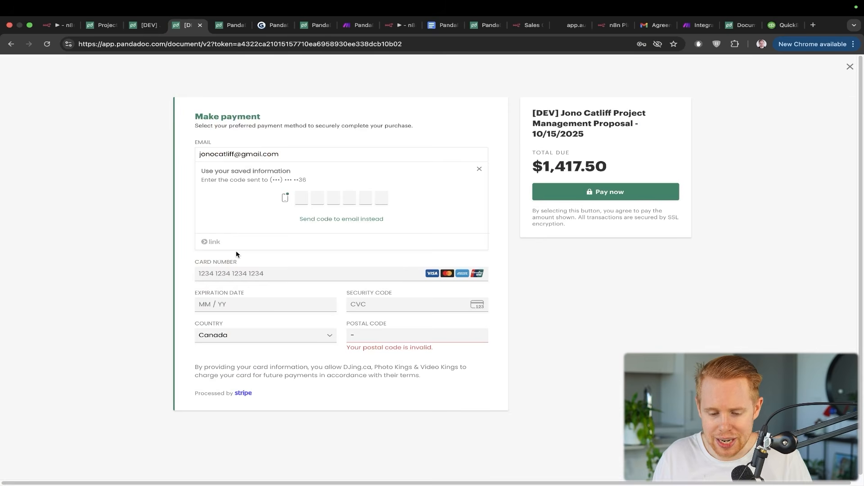
pyautogui.hotkey('ctrl', 'shift', 'Tab')
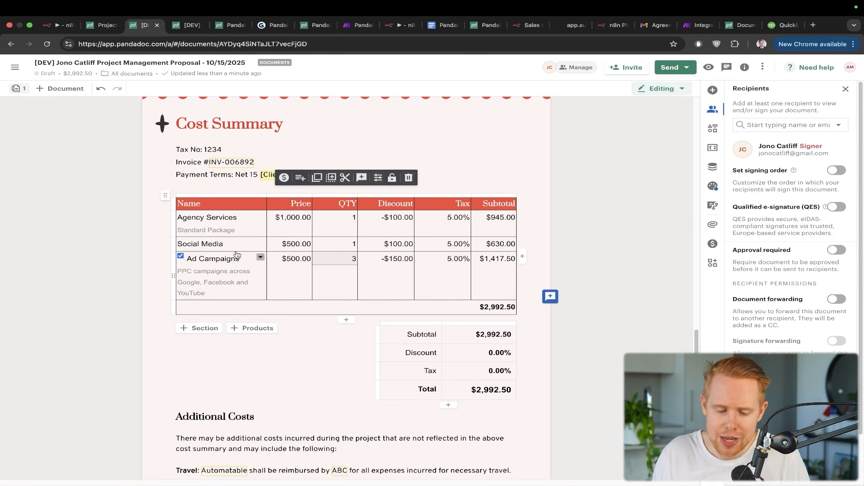
# Browse the Template Gallery categories, including Service Agreements, Quotes, NDA, Offer Letters, Purchase Orders and Liability Waivers.
pyautogui.click(226, 27)
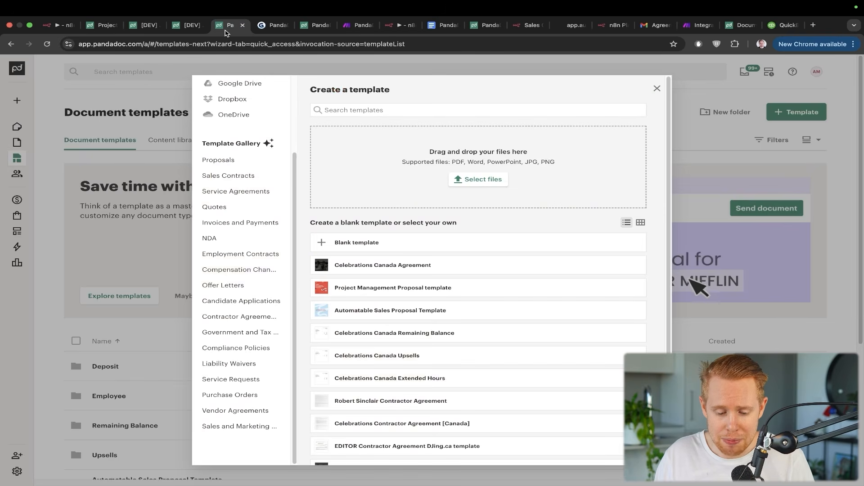
pyautogui.click(242, 197)
pyautogui.click(228, 208)
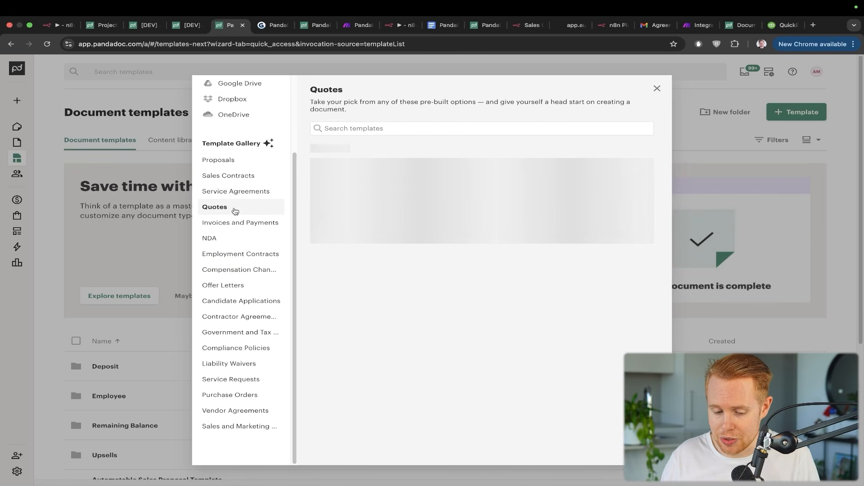
pyautogui.click(229, 241)
pyautogui.click(228, 286)
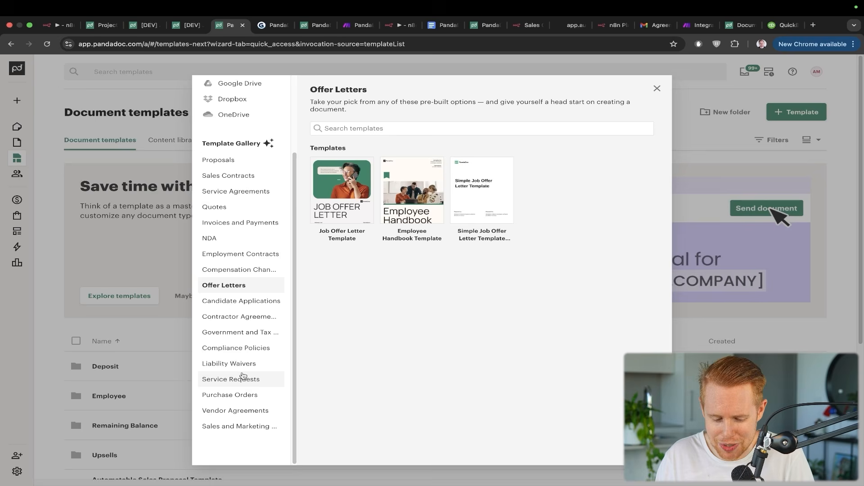
pyautogui.click(240, 396)
pyautogui.click(247, 366)
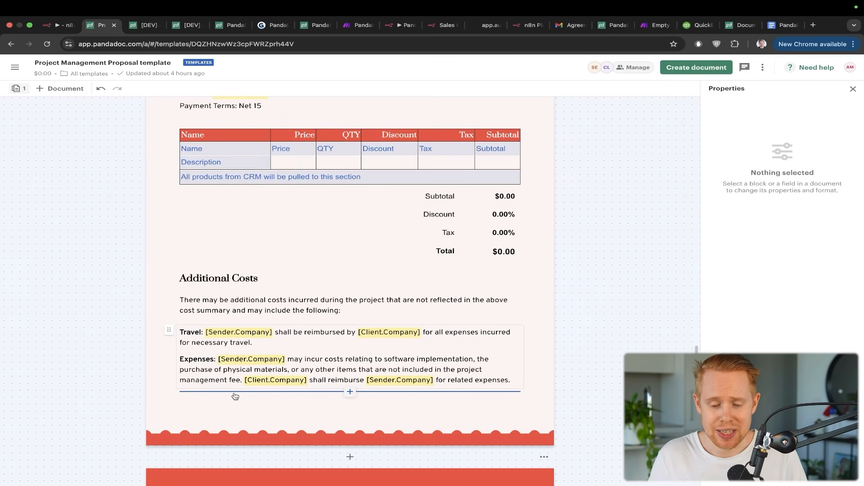
# Return to the proposal document and examine its Process, Executive Summary and cover pages.
pyautogui.hotkey('ctrl', 'Tab')
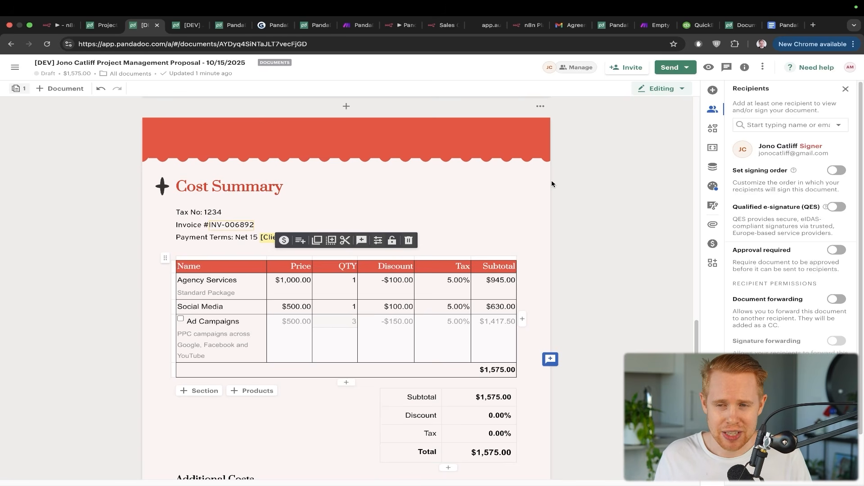
pyautogui.scroll(15, 552, 182)
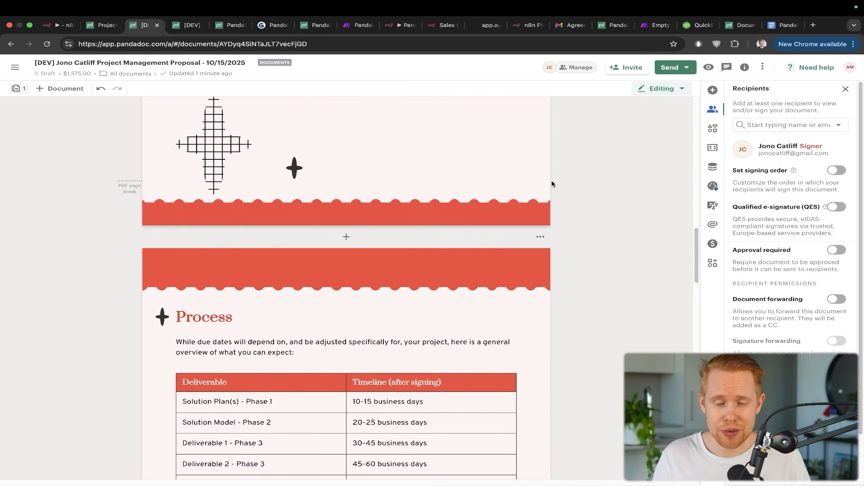
pyautogui.scroll(1, 552, 184)
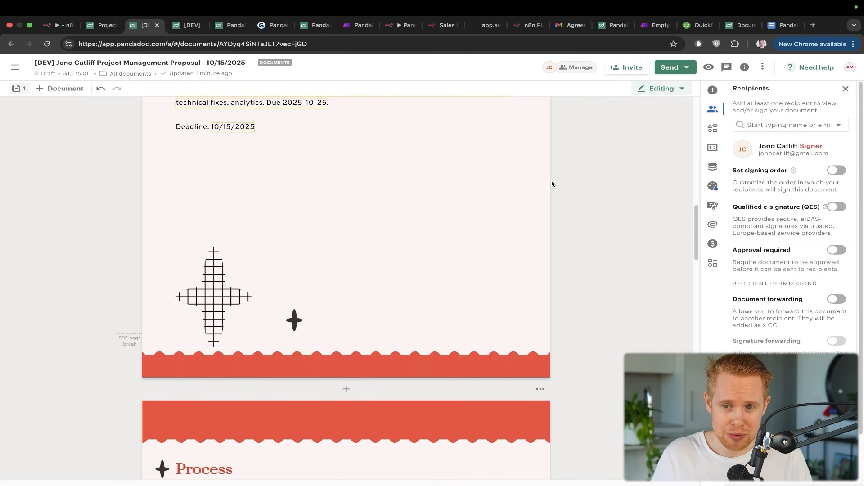
pyautogui.scroll(5, 551, 183)
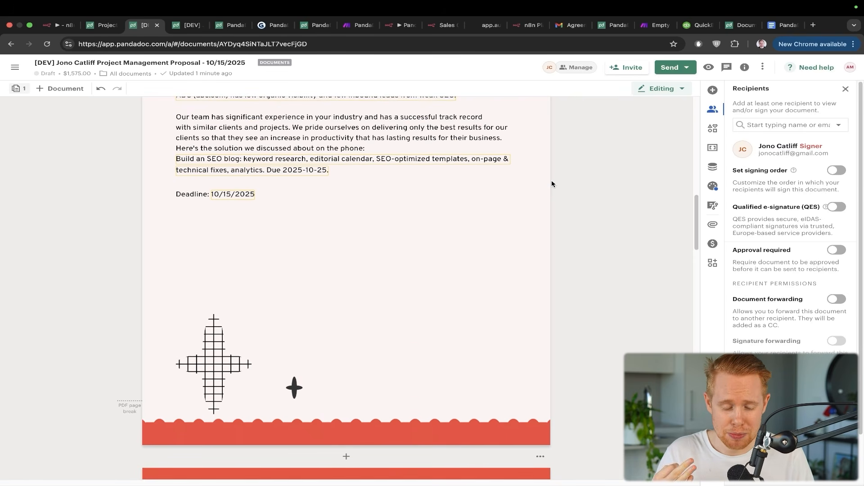
pyautogui.scroll(1, 552, 184)
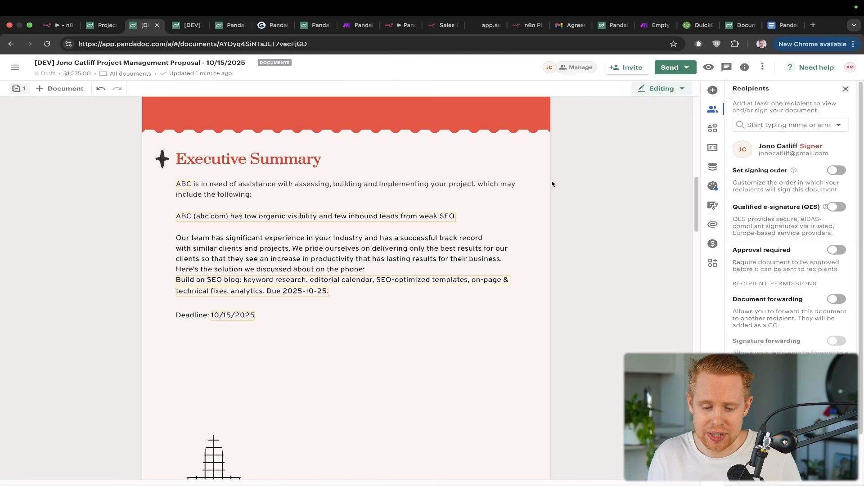
pyautogui.scroll(5, 552, 184)
pyautogui.scroll(7, 552, 184)
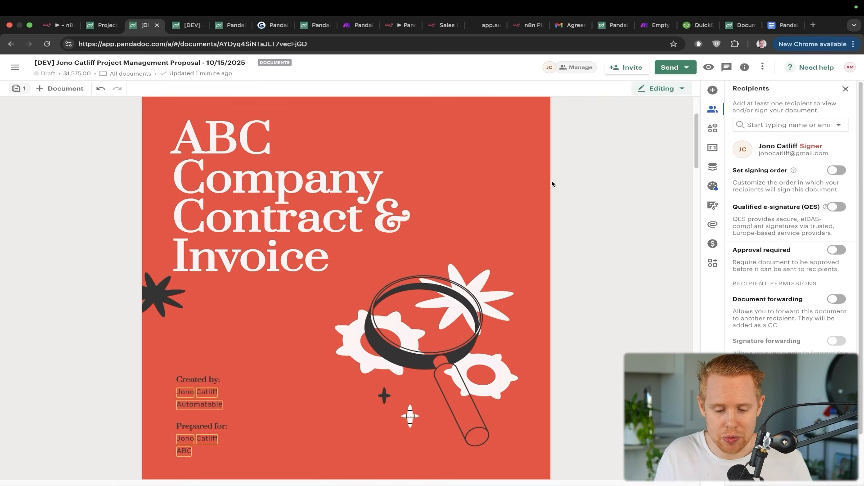
pyautogui.scroll(-10, 552, 184)
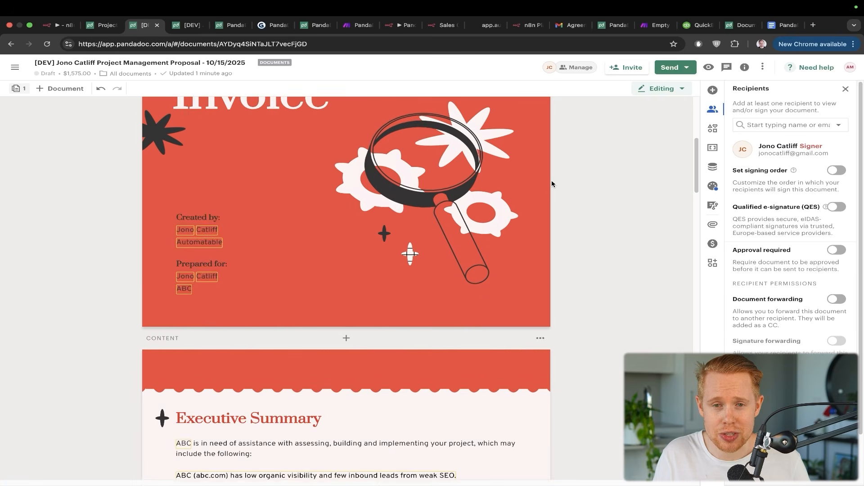
pyautogui.scroll(-5, 552, 183)
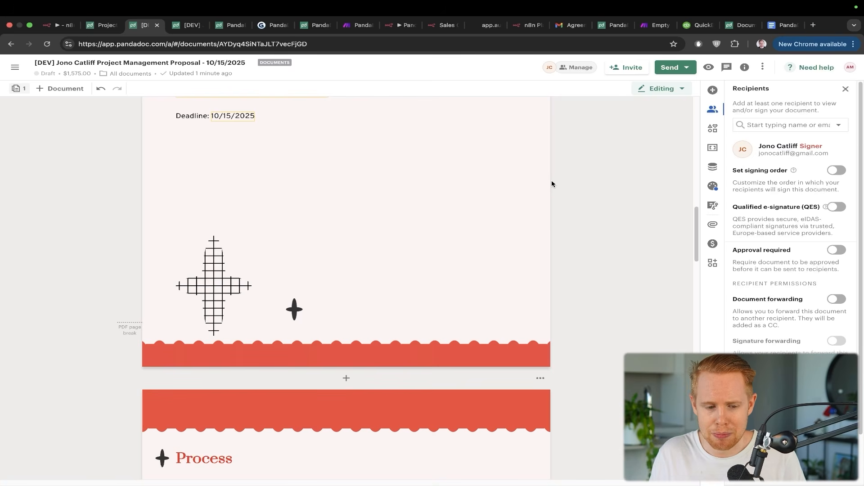
# View the PandaDoc Proposals workflow in n8n, the proposal template, the online payment page and the QuickBooks site.
pyautogui.press('super+1')
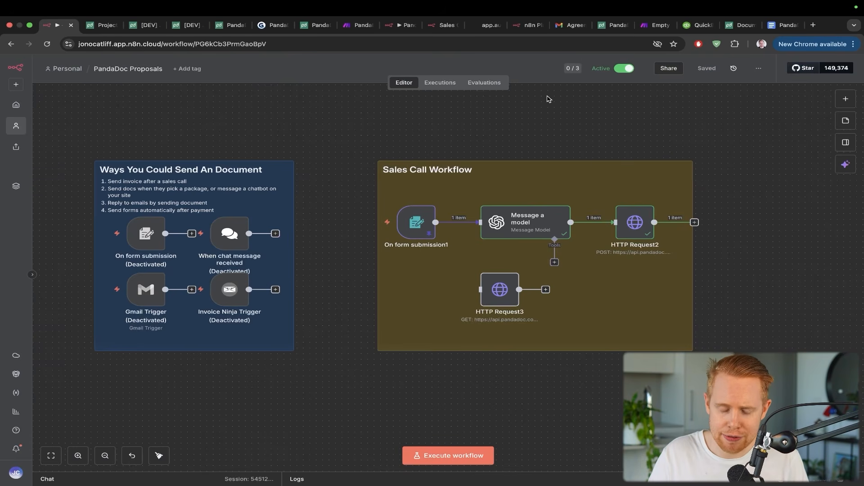
pyautogui.press('super+2')
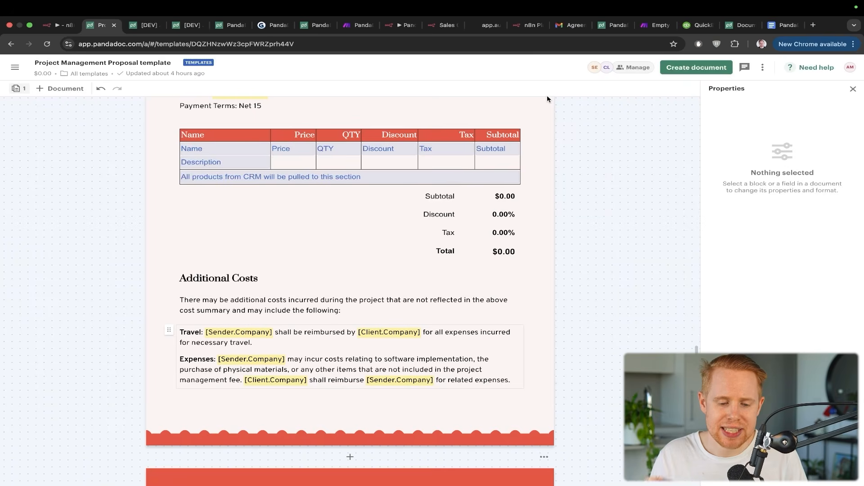
pyautogui.press('super+4')
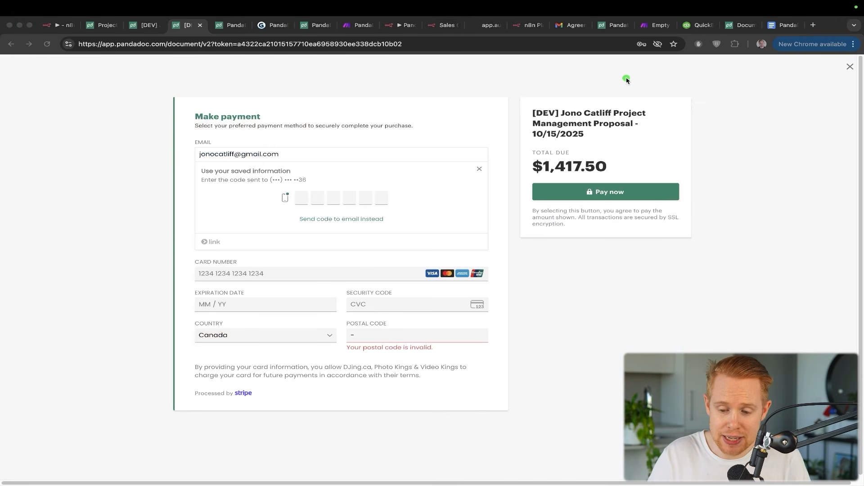
pyautogui.moveTo(628, 76); pyautogui.dragTo(696, 210)
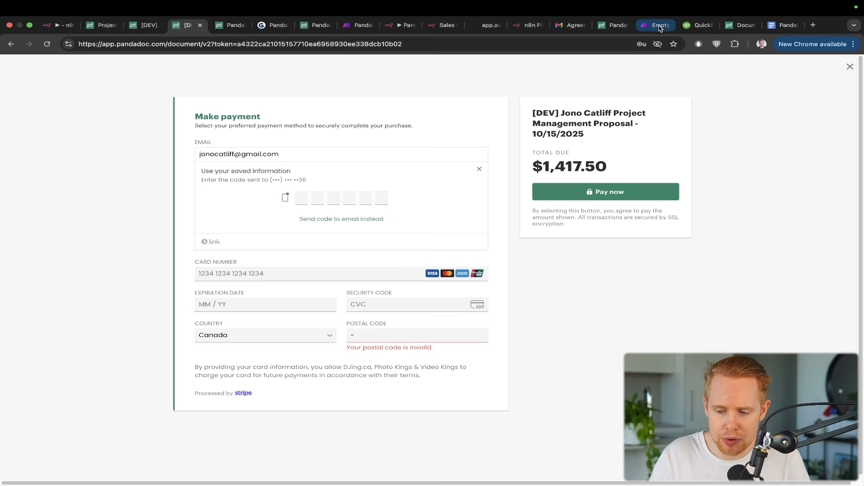
pyautogui.click(697, 25)
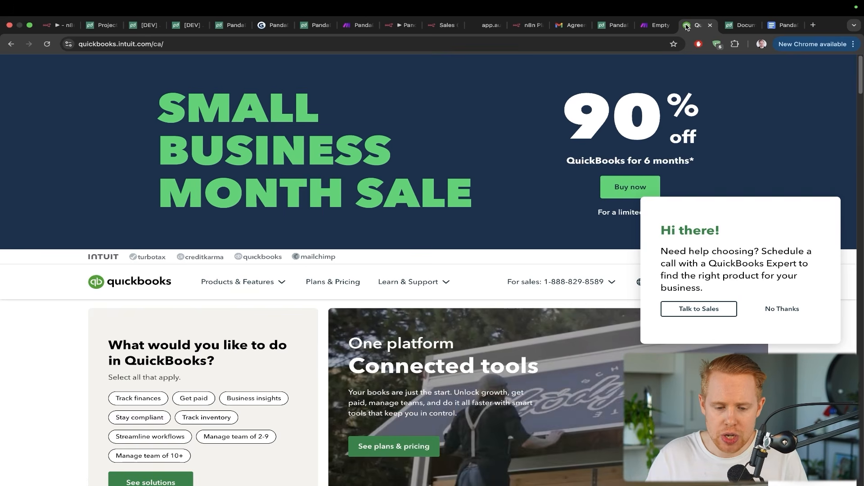
# Examine the Summary slide in the Gamma presentation and view the ways to send a document in the n8n workflow.
pyautogui.press('super+5')
pyautogui.press('super+6')
pyautogui.moveTo(314, 83)
pyautogui.mouseDown()
pyautogui.moveTo(309, 140)
pyautogui.moveTo(253, 175)
pyautogui.mouseUp()
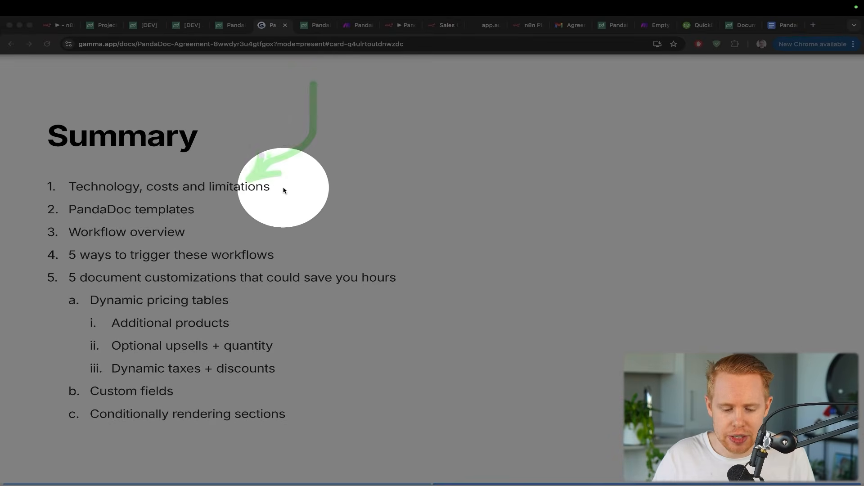
pyautogui.press('Escape')
pyautogui.press('super+1')
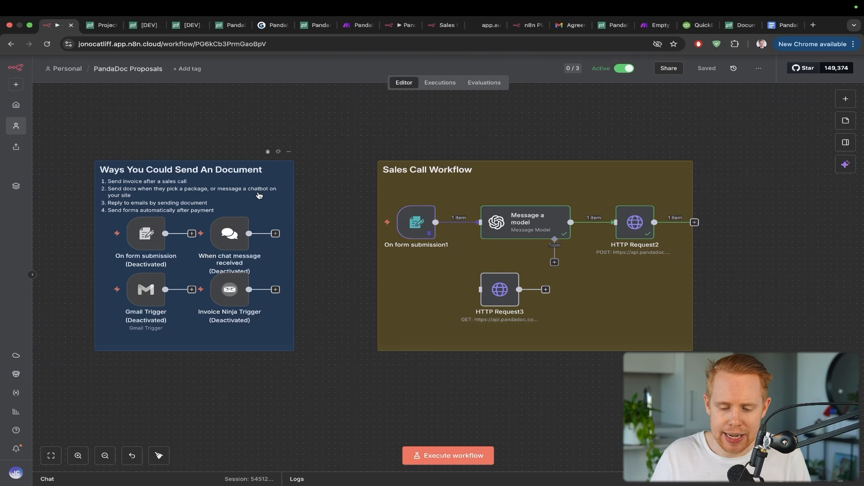
# Open the PandaDoc pricing page and examine the Business plan's monthly seat cost.
pyautogui.click(315, 28)
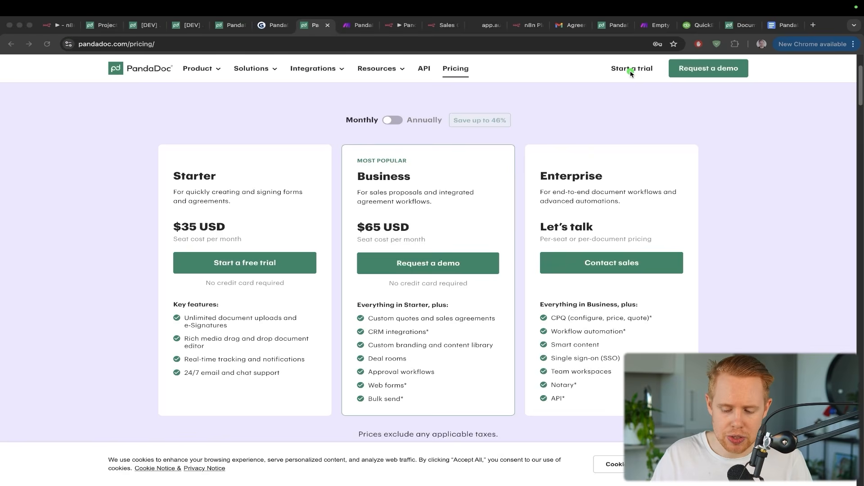
pyautogui.moveTo(671, 121)
pyautogui.mouseDown()
pyautogui.moveTo(725, 204)
pyautogui.moveTo(571, 375)
pyautogui.mouseUp()
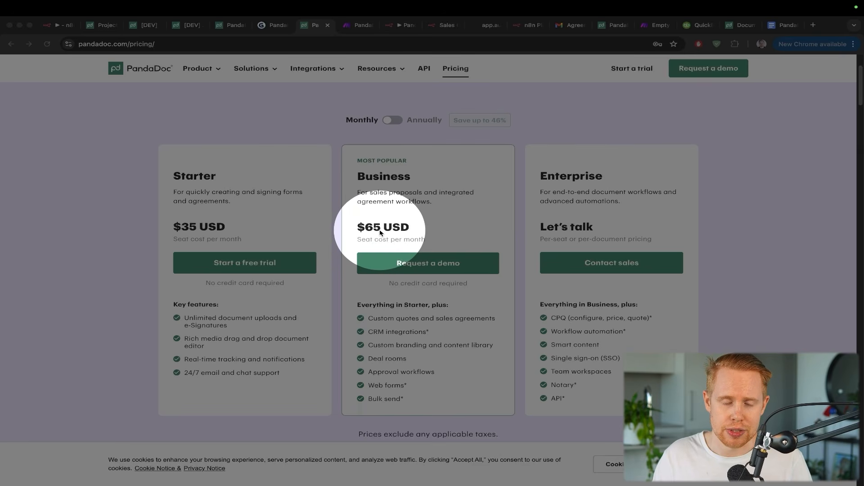
pyautogui.hotkey('ctrl', 'a')
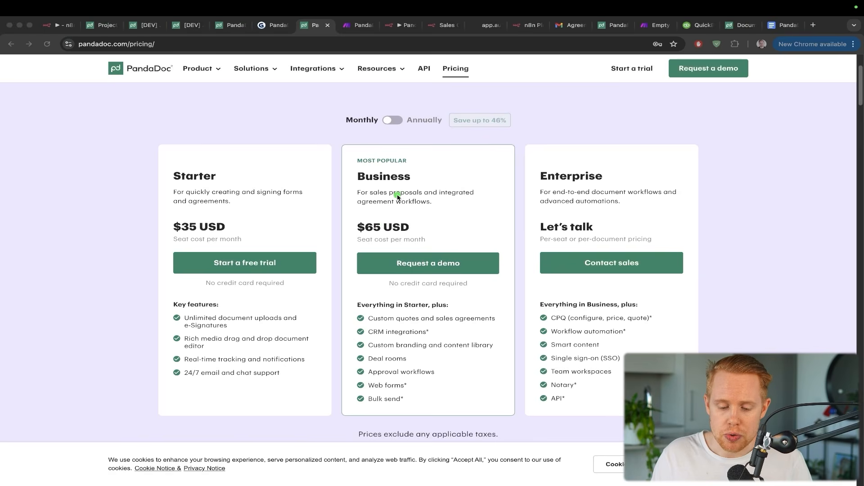
pyautogui.moveTo(444, 166)
pyautogui.mouseDown()
pyautogui.moveTo(451, 208)
pyautogui.moveTo(415, 229)
pyautogui.mouseUp()
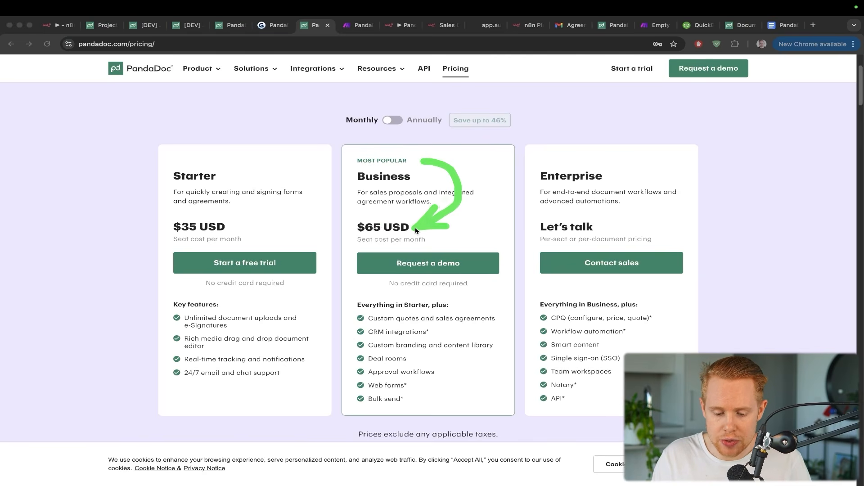
pyautogui.hotkey('ctrl', 'a')
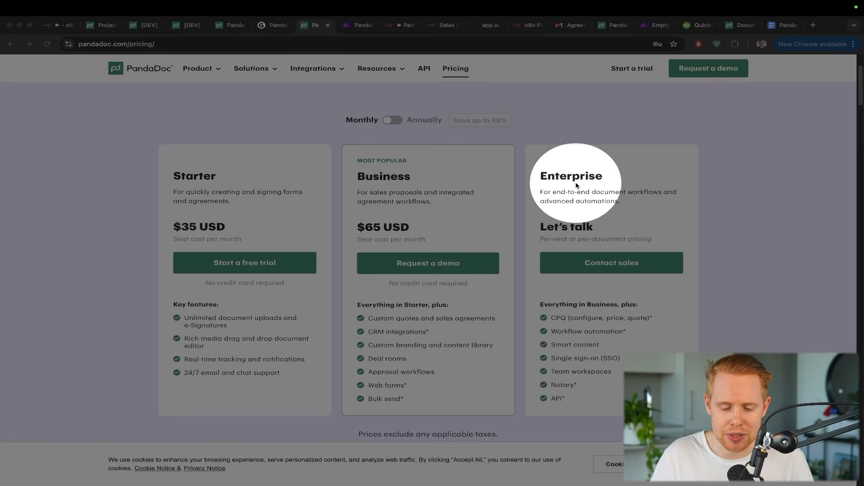
# Examine the Enterprise plan on the PandaDoc pricing page.
pyautogui.hotkey('ctrl', 'a')
pyautogui.moveTo(611, 86)
pyautogui.mouseDown()
pyautogui.moveTo(625, 161)
pyautogui.moveTo(600, 173)
pyautogui.mouseUp()
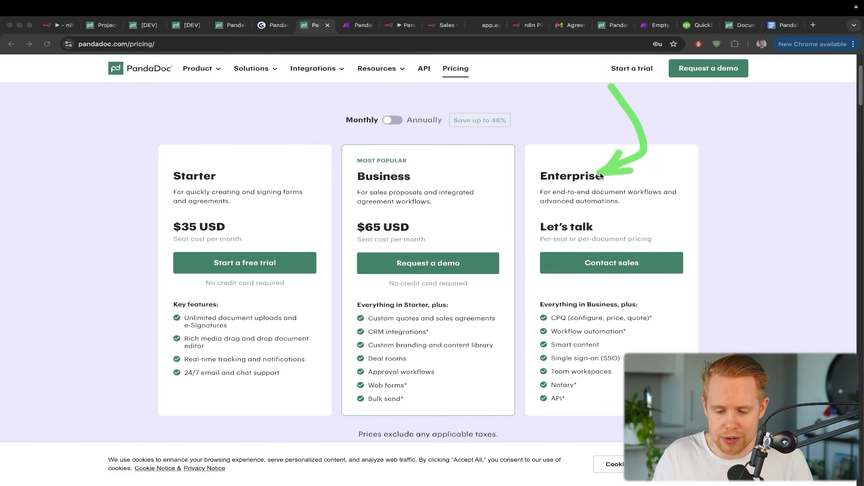
pyautogui.hotkey('ctrl', 'a')
pyautogui.hotkey('ctrl', 's')
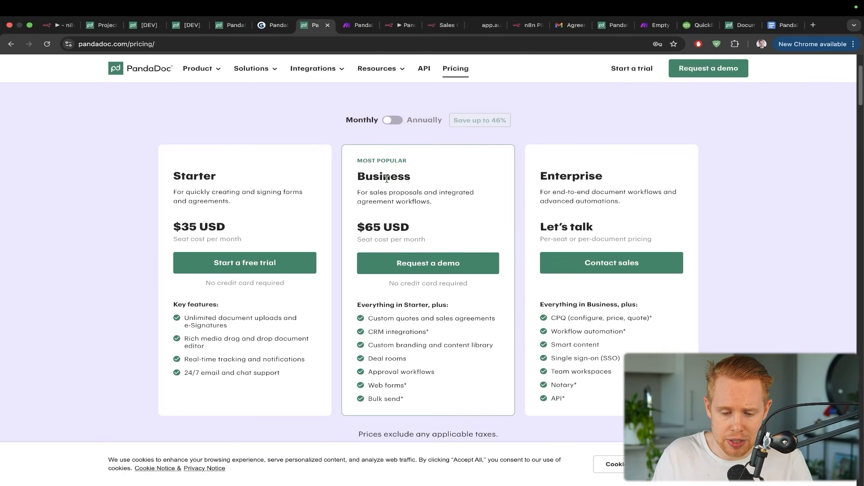
pyautogui.hotkey('ctrl', 'Tab')
pyautogui.moveTo(546, 81)
pyautogui.mouseDown()
pyautogui.moveTo(655, 87)
pyautogui.moveTo(713, 176)
pyautogui.mouseUp()
pyautogui.hotkey('ctrl', 'shift', 'Tab')
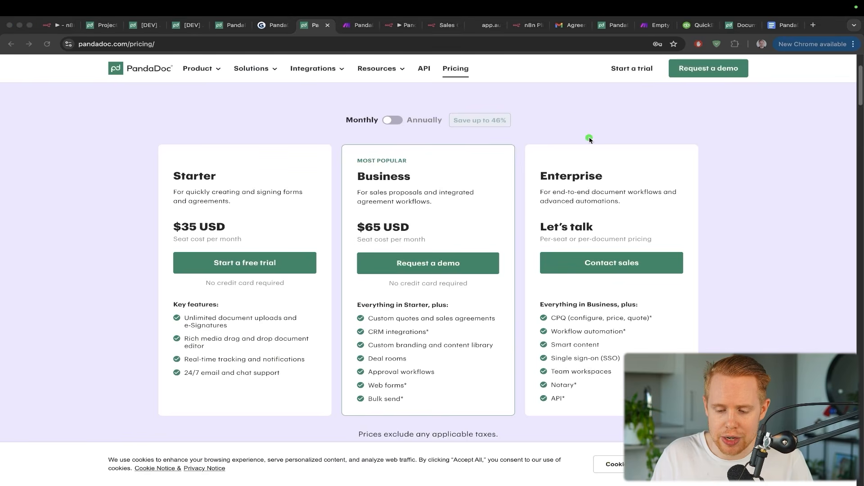
# Compare the Enterprise and Business plans and examine the CRM integrations feature of the Business plan.
pyautogui.moveTo(578, 116); pyautogui.dragTo(573, 168)
pyautogui.moveTo(479, 123); pyautogui.dragTo(411, 171)
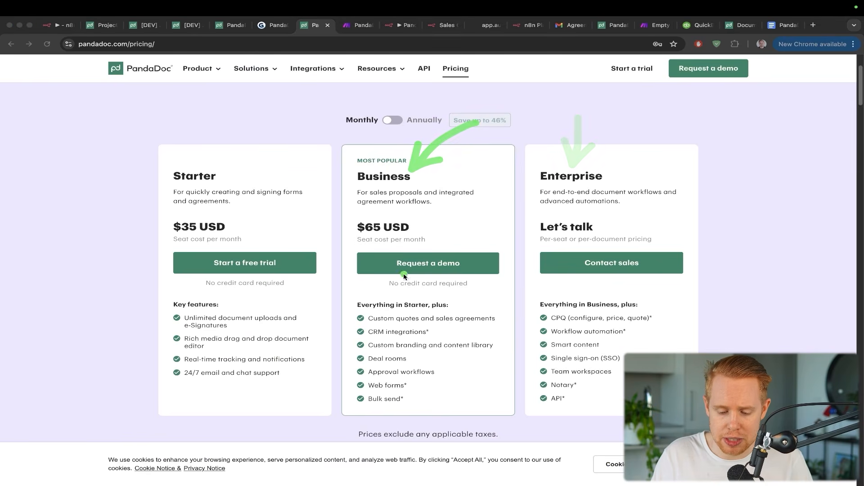
pyautogui.hotkey('ctrl', 's')
pyautogui.hotkey('ctrl', 's')
pyautogui.moveTo(351, 338); pyautogui.dragTo(428, 338)
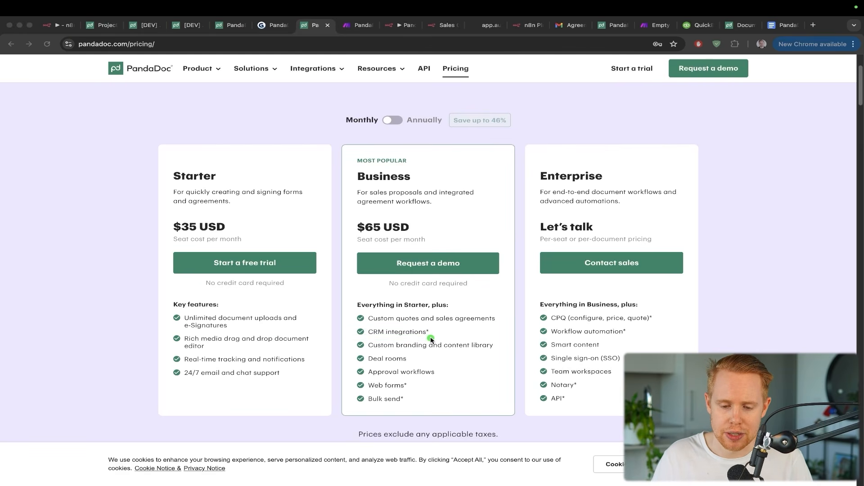
# Return to PandaDoc's document templates page and close the open Purchase Orders template gallery.
pyautogui.press('Escape')
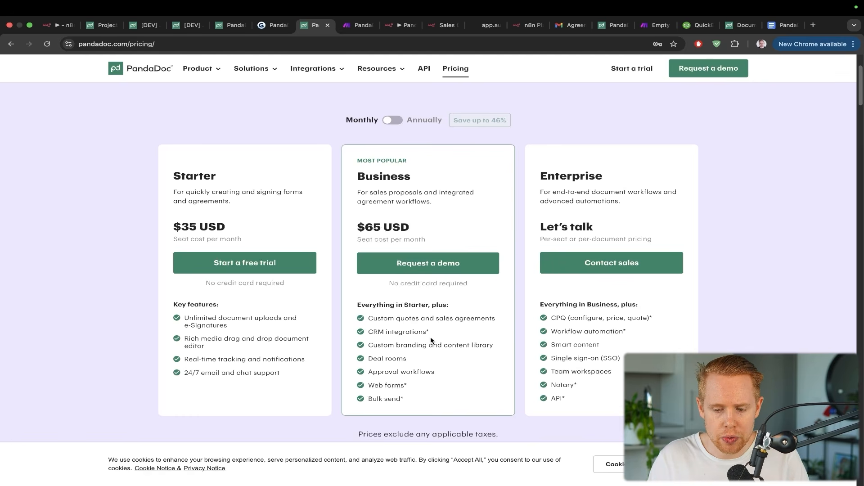
pyautogui.hotkey('ctrl', 'shift', 'Tab')
pyautogui.hotkey('ctrl', 'shift', 'Tab')
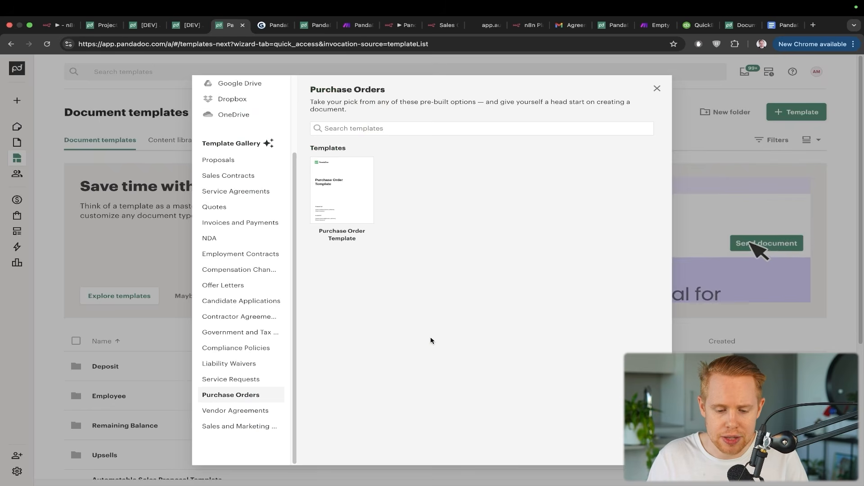
pyautogui.click(164, 226)
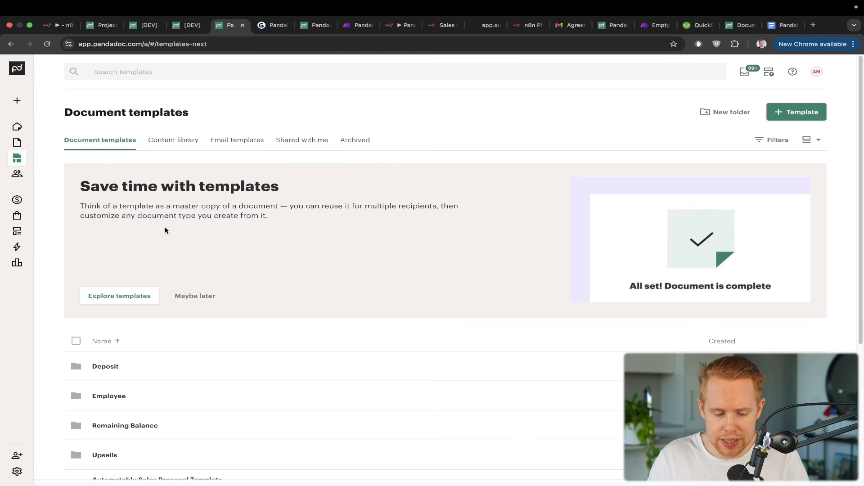
# Start a new document template and open the Proposals category of the template gallery.
pyautogui.moveTo(32, 453)
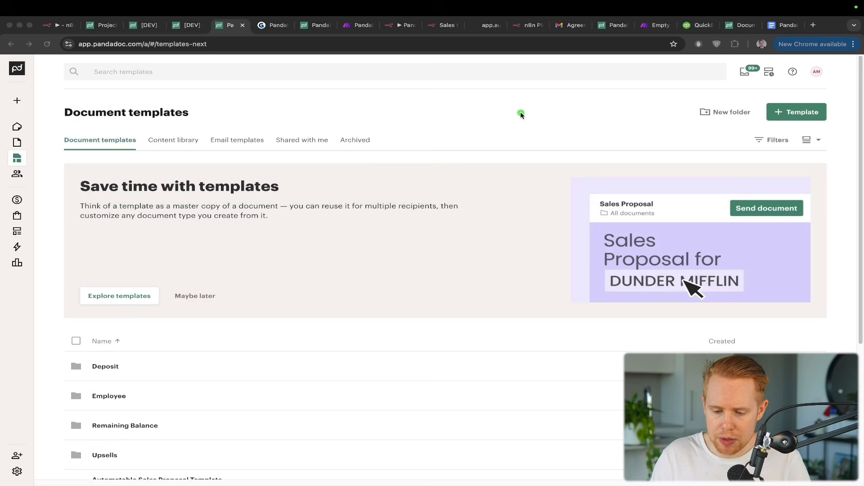
pyautogui.moveTo(520, 112)
pyautogui.mouseDown()
pyautogui.moveTo(814, 131)
pyautogui.moveTo(822, 121)
pyautogui.mouseUp()
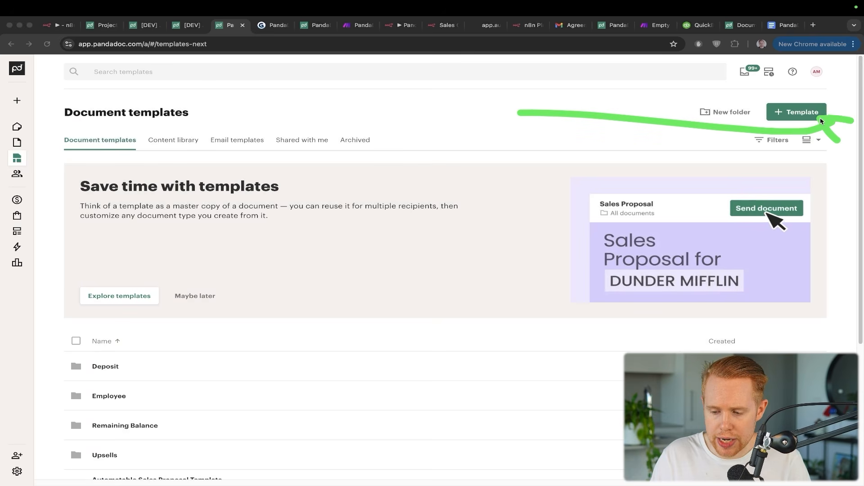
pyautogui.press('Escape')
pyautogui.click(809, 117)
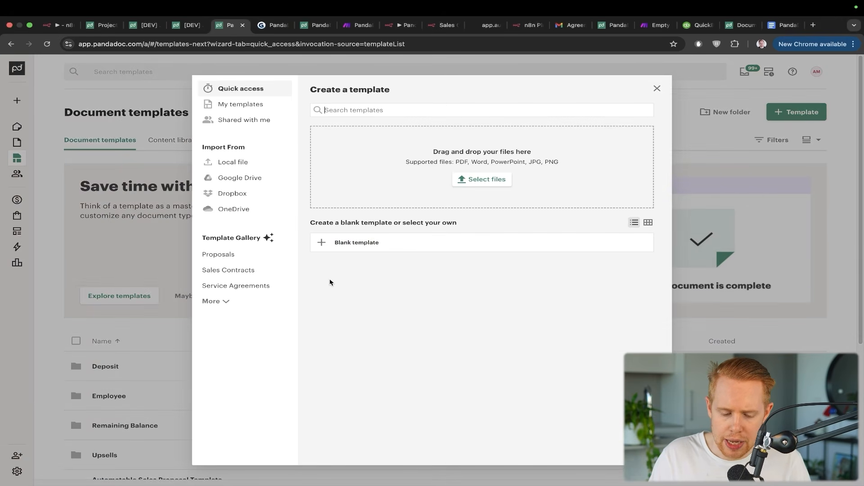
pyautogui.click(219, 256)
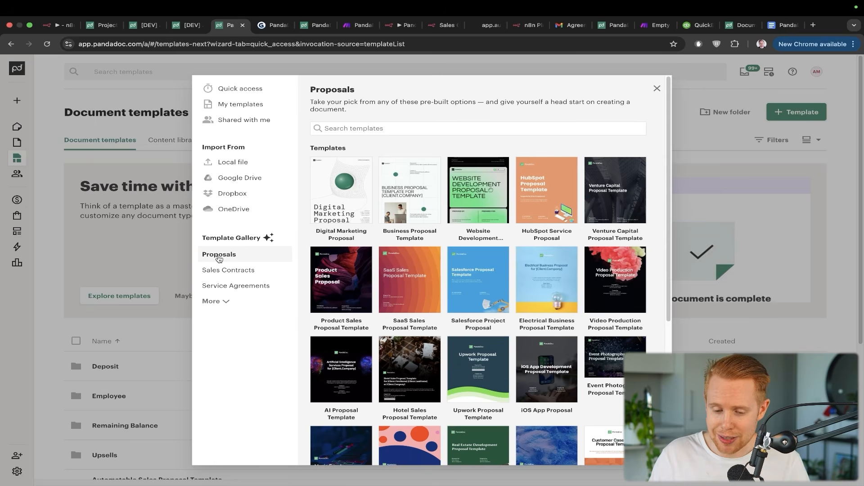
# Browse the proposal templates, preview the Project Management Proposal and select it as the new template.
pyautogui.scroll(-5, 414, 229)
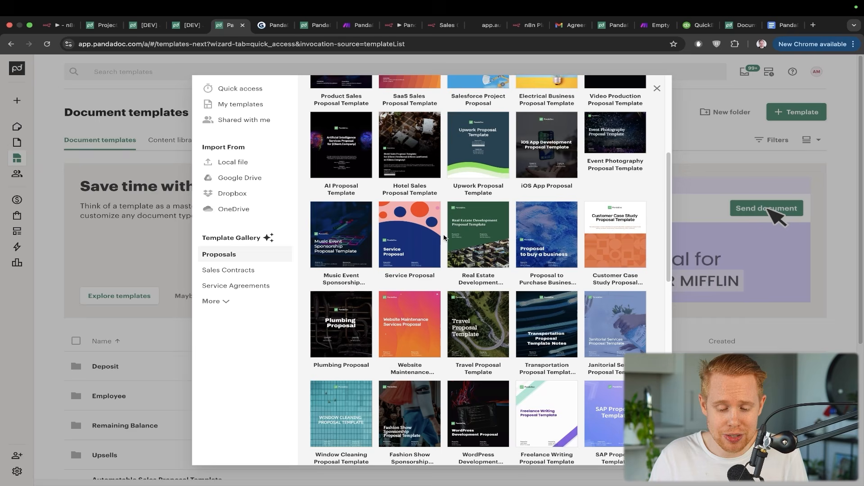
pyautogui.scroll(-2, 444, 238)
pyautogui.scroll(-6, 444, 238)
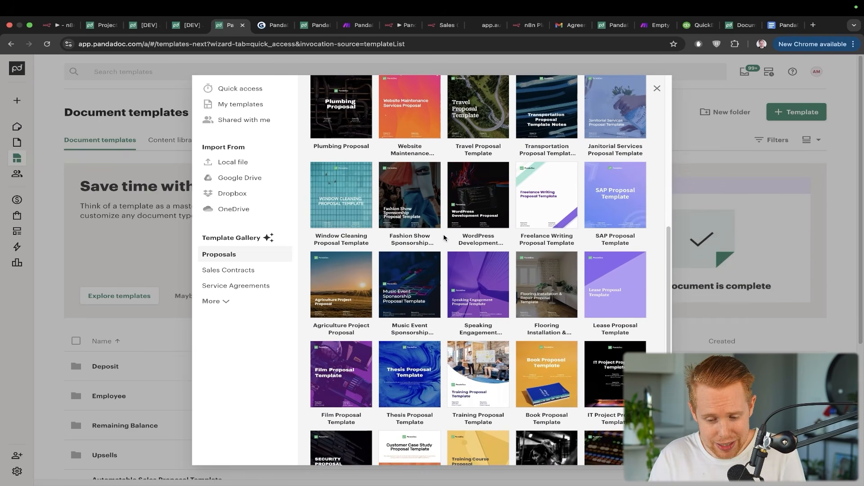
pyautogui.scroll(-4, 444, 238)
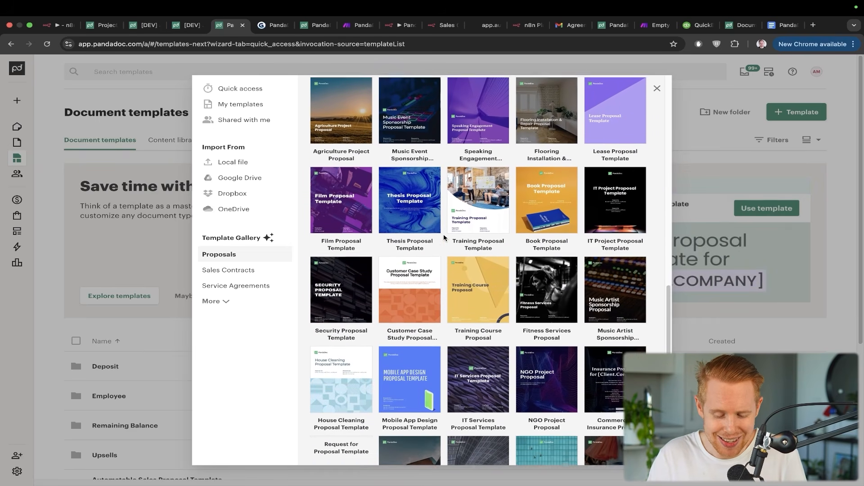
pyautogui.scroll(-1, 444, 238)
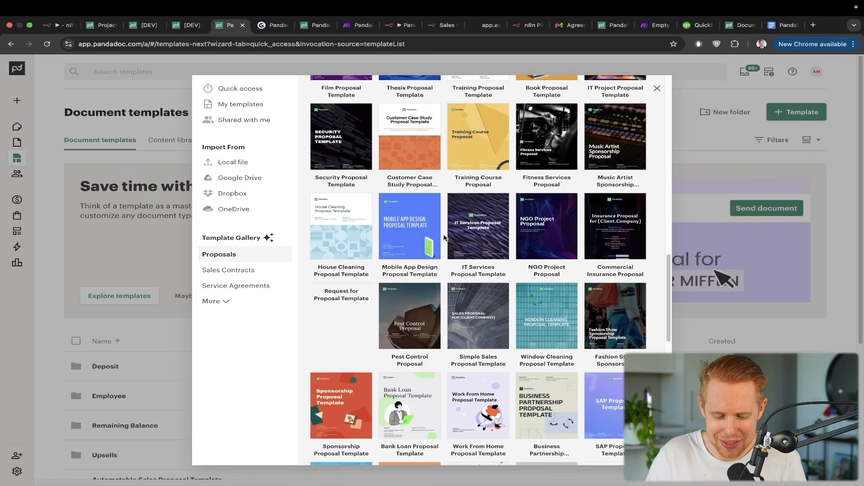
pyautogui.scroll(-3, 444, 238)
pyautogui.scroll(-9, 443, 237)
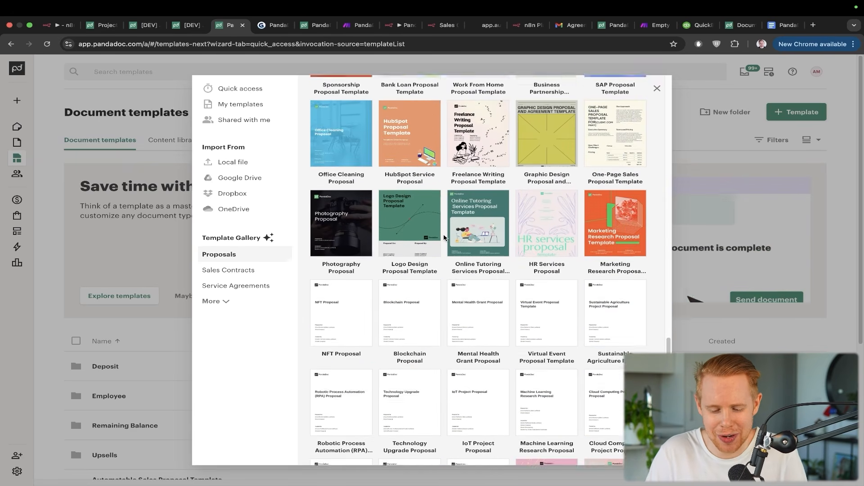
pyautogui.scroll(-10, 443, 238)
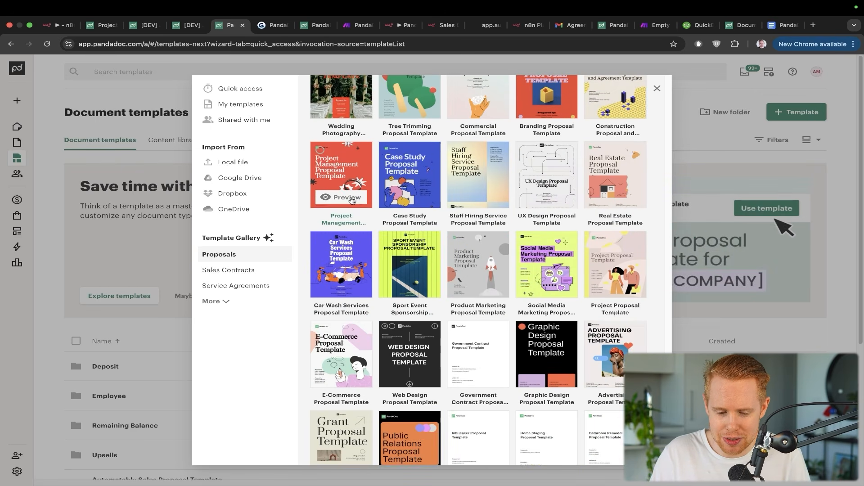
pyautogui.click(352, 196)
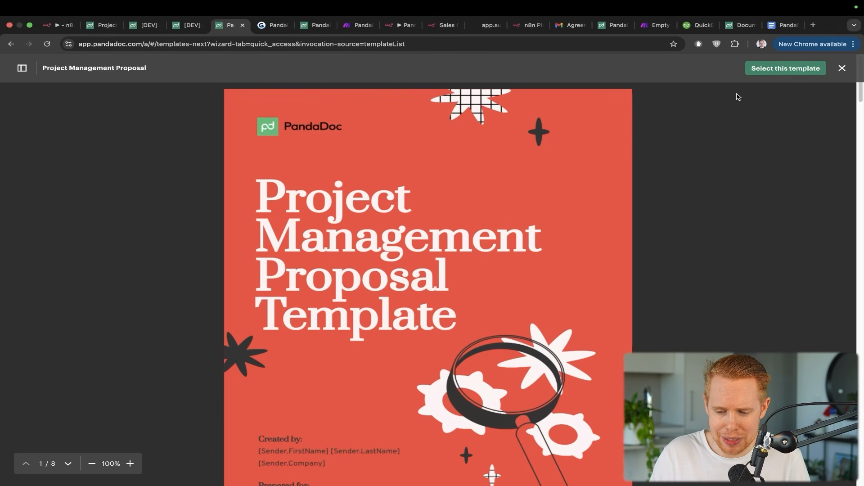
pyautogui.click(769, 72)
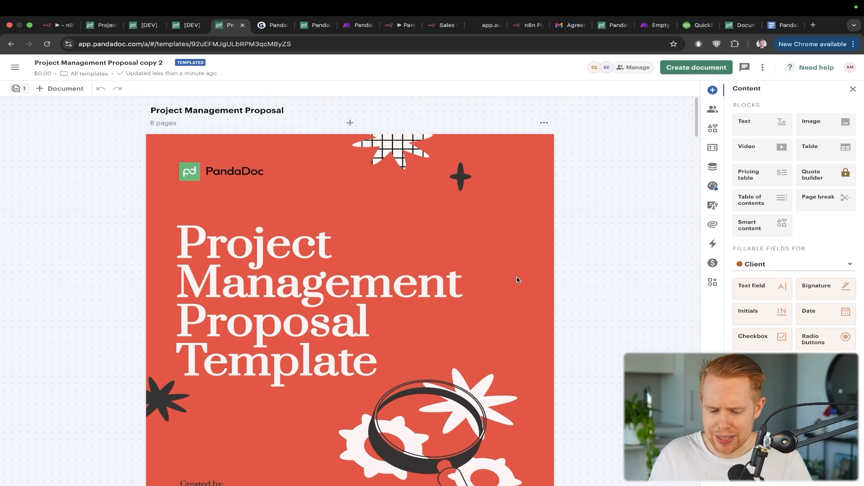
# Delete the Cover Letter and Executive Summary pages from the Project Management Proposal template.
pyautogui.scroll(-8, 518, 280)
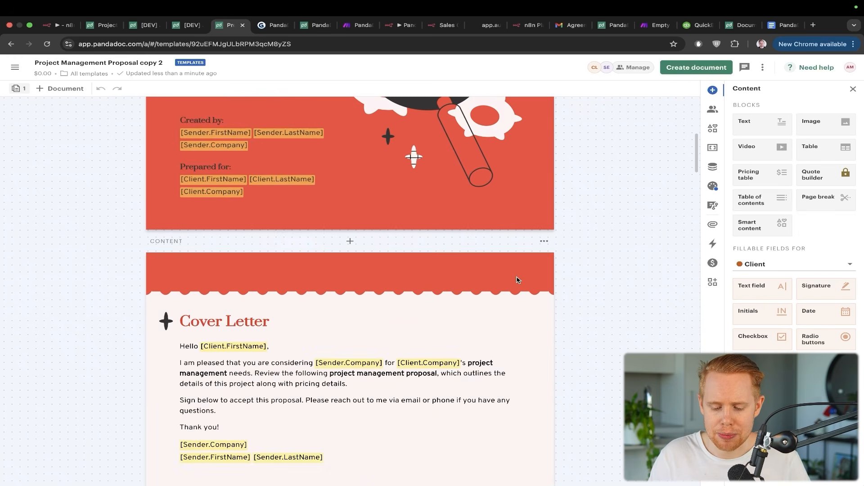
pyautogui.click(544, 243)
pyautogui.click(531, 313)
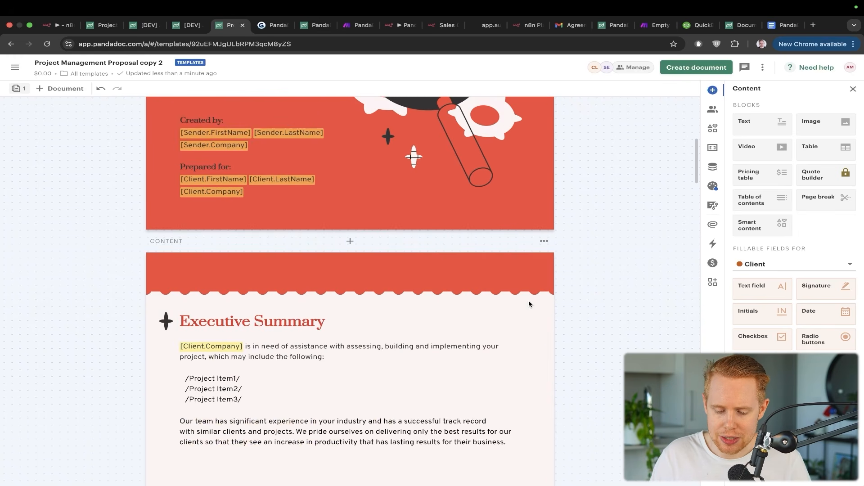
pyautogui.click(544, 242)
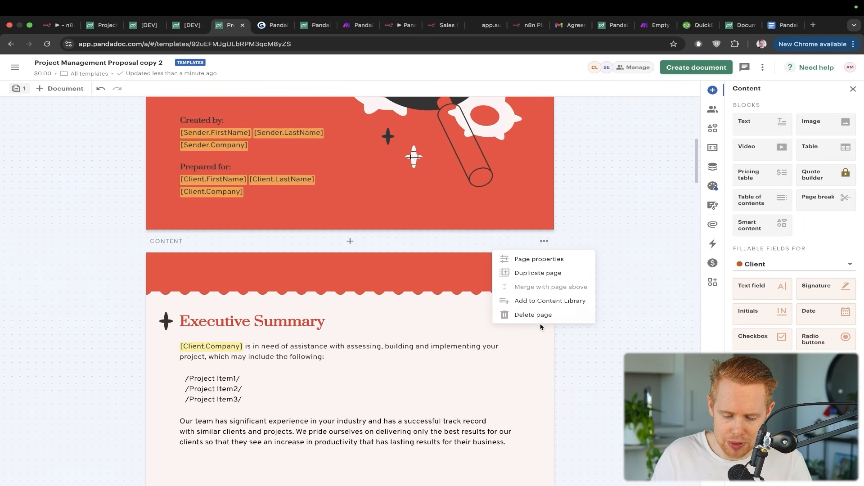
pyautogui.click(540, 323)
# Examine the template's Process pages, including the phases and the deliverables timeline, and the variables on the cover page.
pyautogui.scroll(-12, 540, 322)
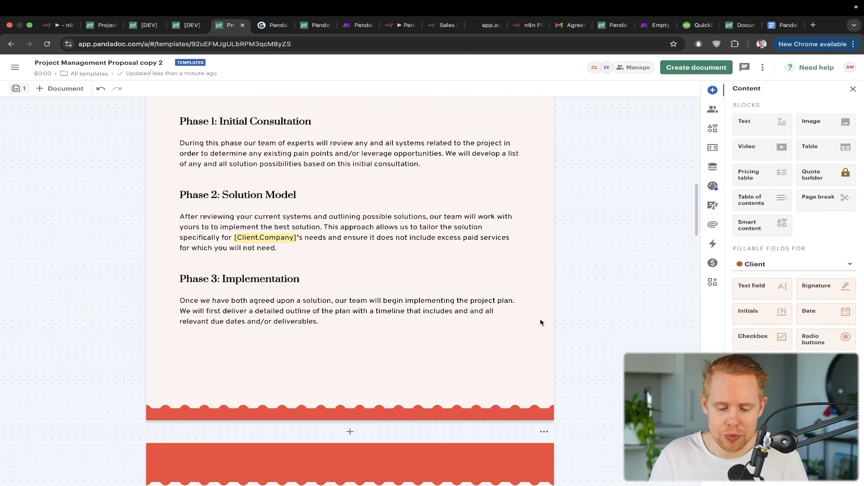
pyautogui.scroll(-4, 541, 323)
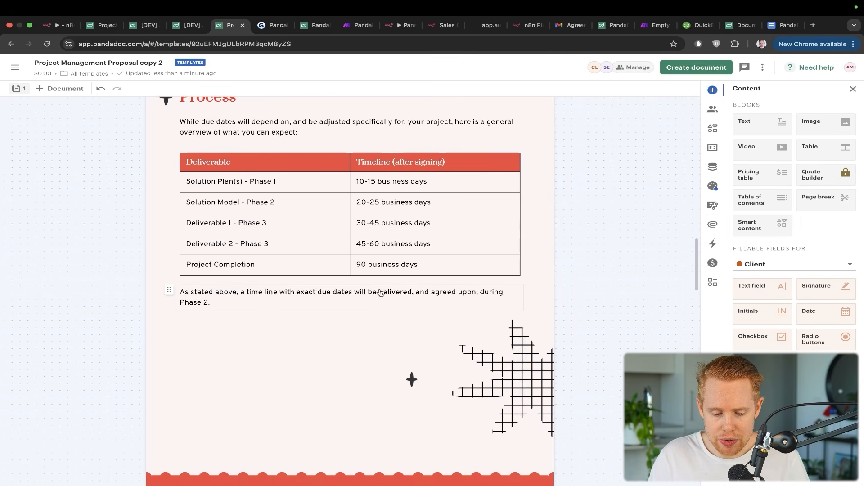
pyautogui.scroll(20, 360, 286)
pyautogui.hotkey('ctrl', 'a')
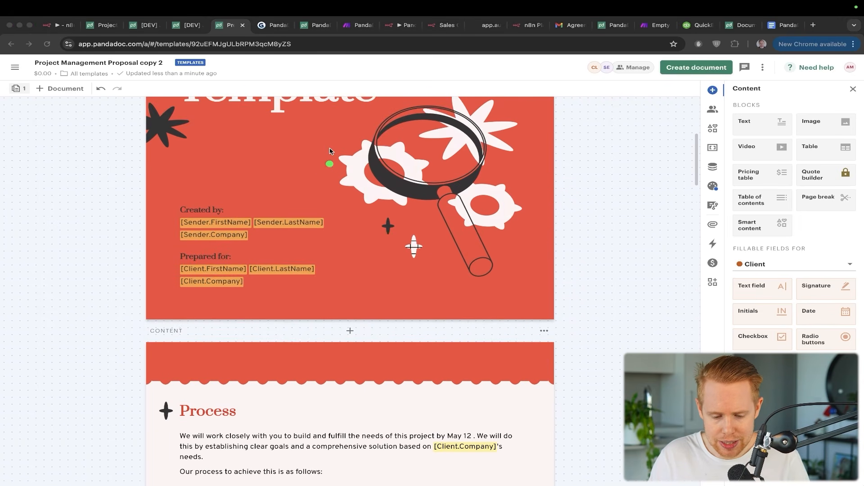
pyautogui.moveTo(333, 144); pyautogui.dragTo(298, 213)
pyautogui.press('Escape')
pyautogui.scroll(-4, 298, 213)
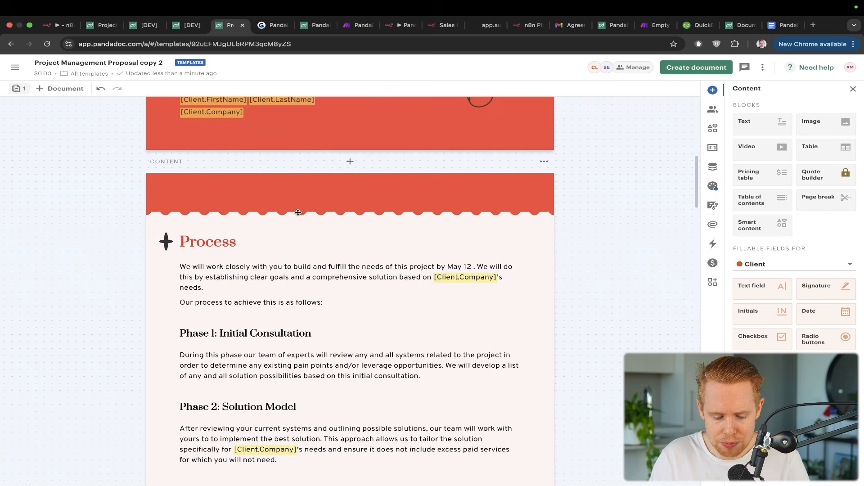
# Insert a custom Client.Terms variable at the end of the first paragraph under the Process heading.
pyautogui.click(240, 273)
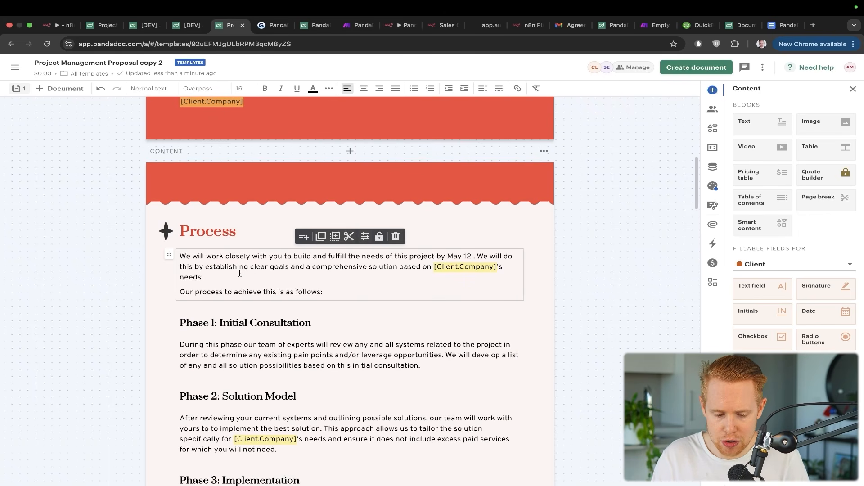
pyautogui.write('[')
pyautogui.hotkey('ctrl', 'a')
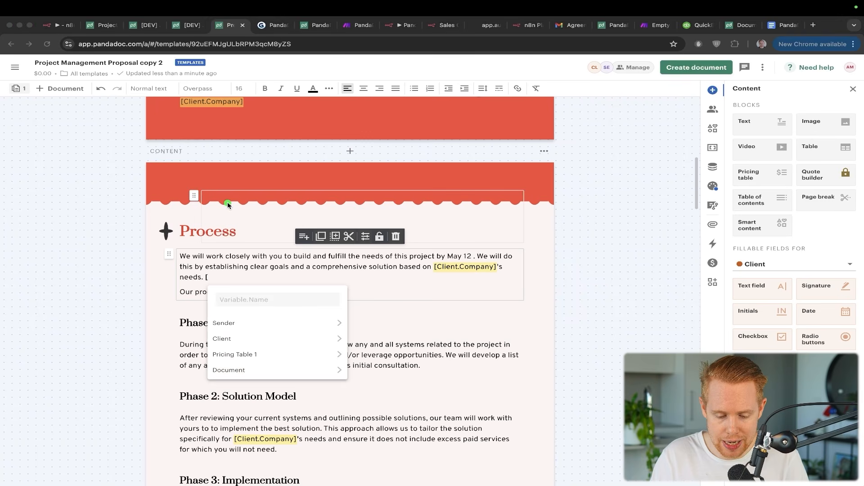
pyautogui.moveTo(228, 202); pyautogui.dragTo(208, 270)
pyautogui.press('Escape')
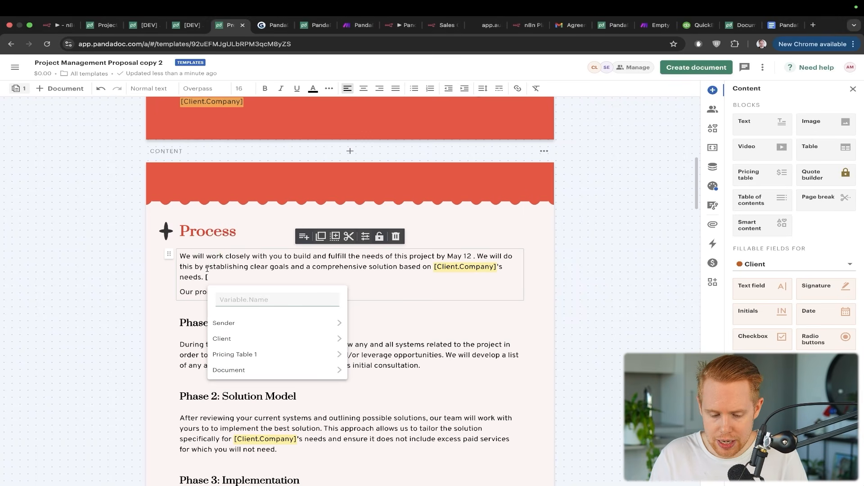
pyautogui.write('Client.')
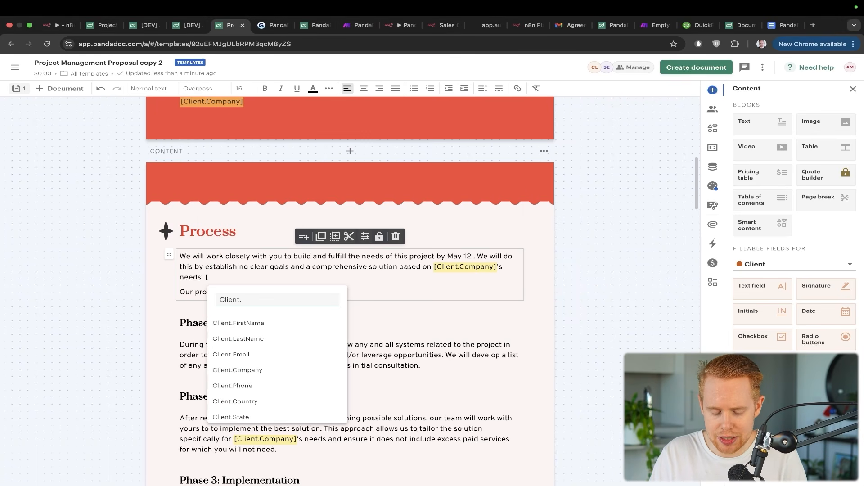
pyautogui.write('Terms')
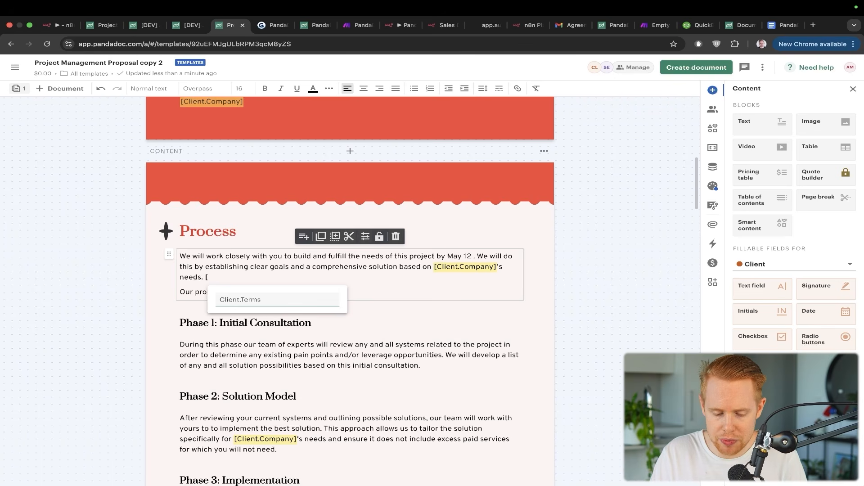
pyautogui.press('Return')
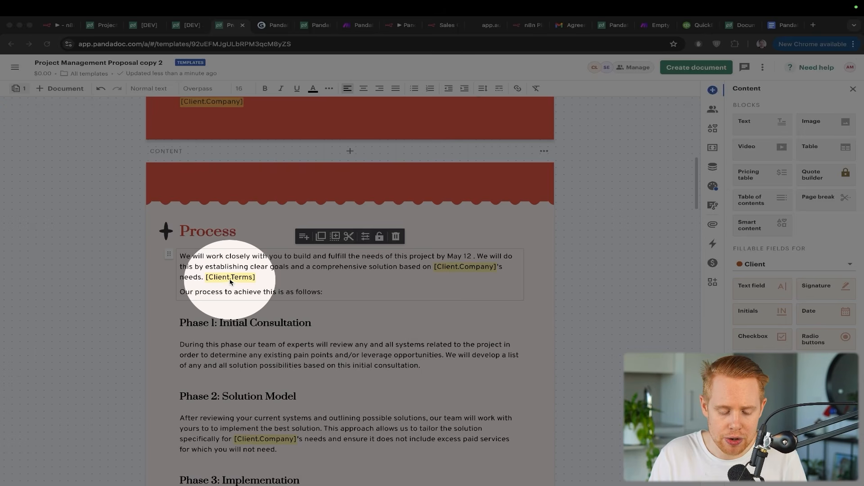
# Look at the PandaDoc Proposals workflow in n8n and return to the Project Management Proposal template.
pyautogui.press('super+1')
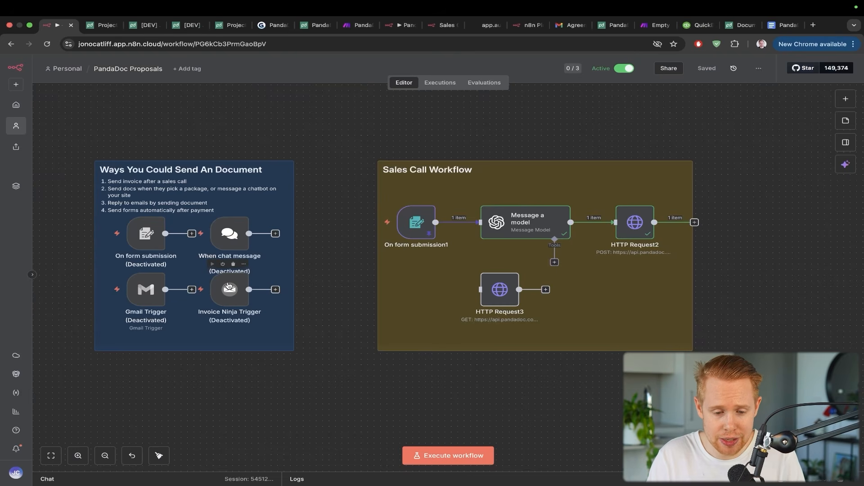
pyautogui.click(227, 27)
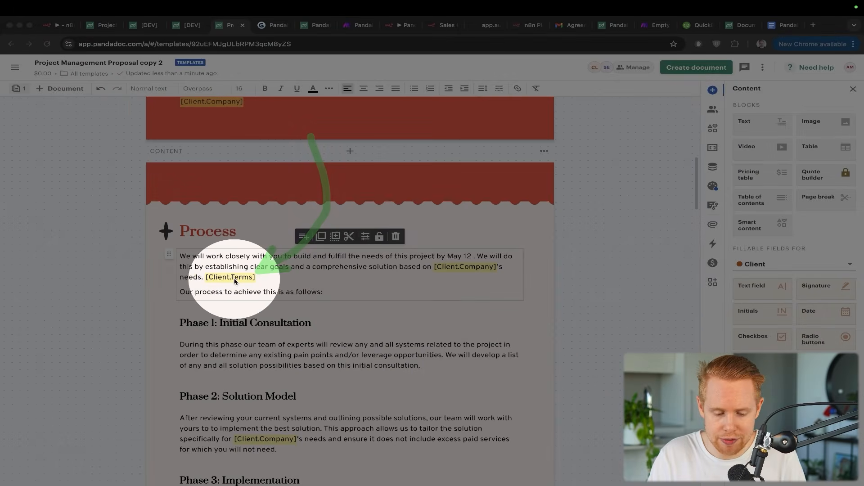
# Examine the remaining template pages down to the Terms & Conditions and the signature and date fields under Acceptance.
pyautogui.scroll(-10, 234, 281)
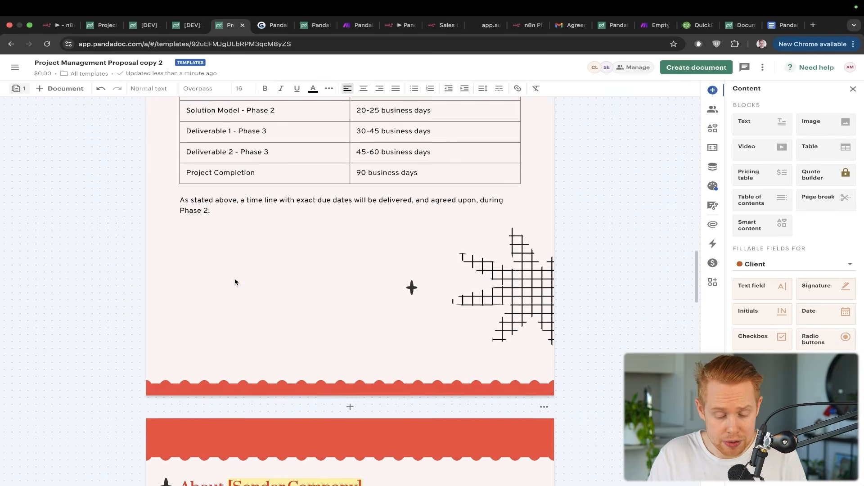
pyautogui.scroll(-7, 235, 282)
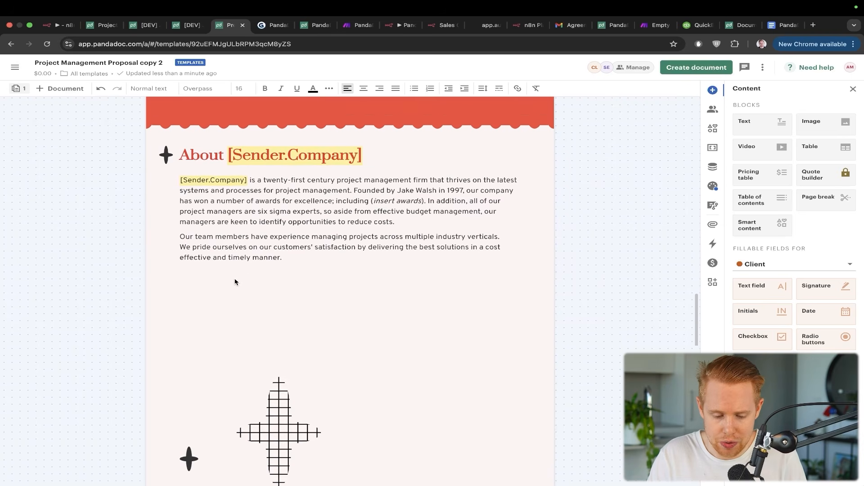
pyautogui.scroll(-15, 234, 282)
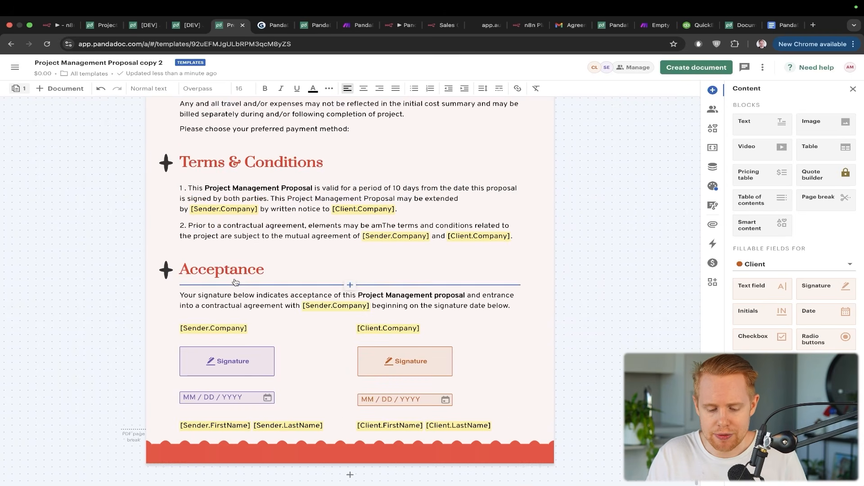
pyautogui.hotkey('ctrl', 'a')
pyautogui.moveTo(525, 218)
pyautogui.mouseDown()
pyautogui.moveTo(464, 394)
pyautogui.moveTo(451, 402)
pyautogui.mouseUp()
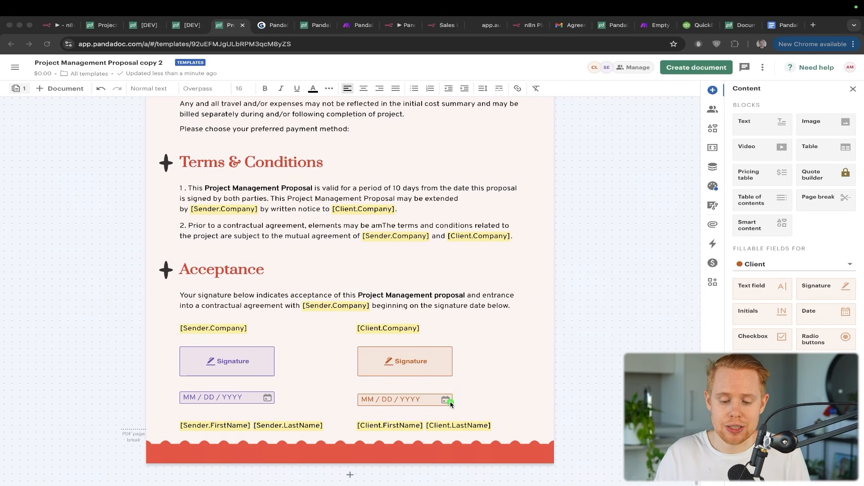
pyautogui.hotkey('ctrl', 's')
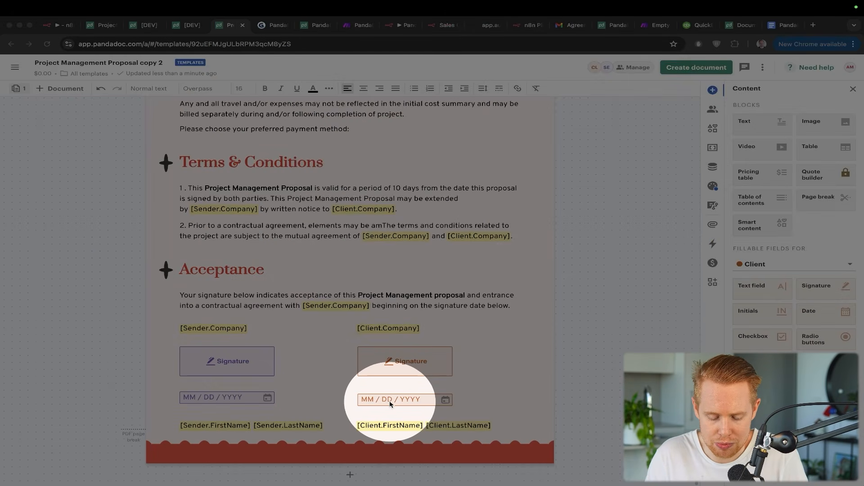
# Examine the signature and date fields under Acceptance, and view the template's Client and Sender signer roles.
pyautogui.press('Escape')
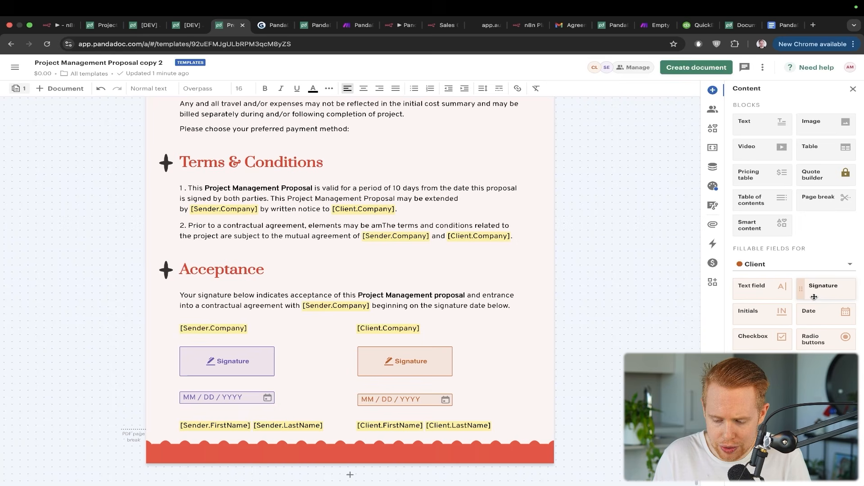
pyautogui.moveTo(810, 312); pyautogui.dragTo(466, 388)
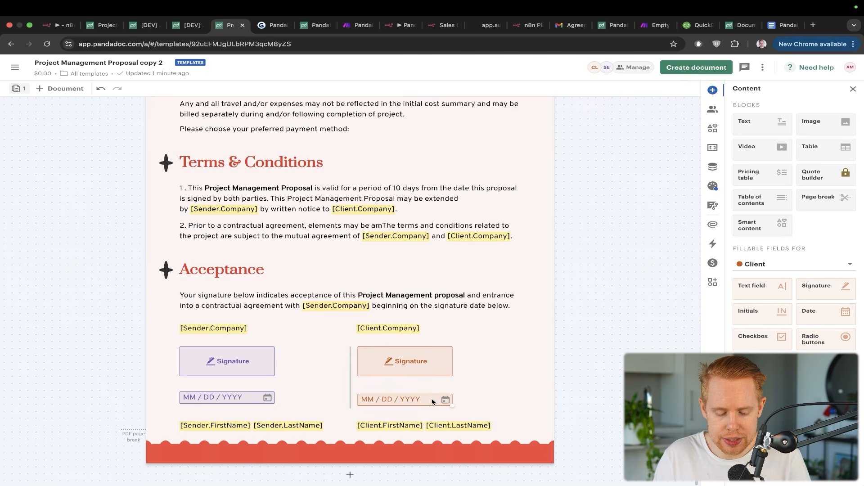
pyautogui.moveTo(270, 210)
pyautogui.mouseDown()
pyautogui.moveTo(303, 263)
pyautogui.moveTo(263, 350)
pyautogui.mouseUp()
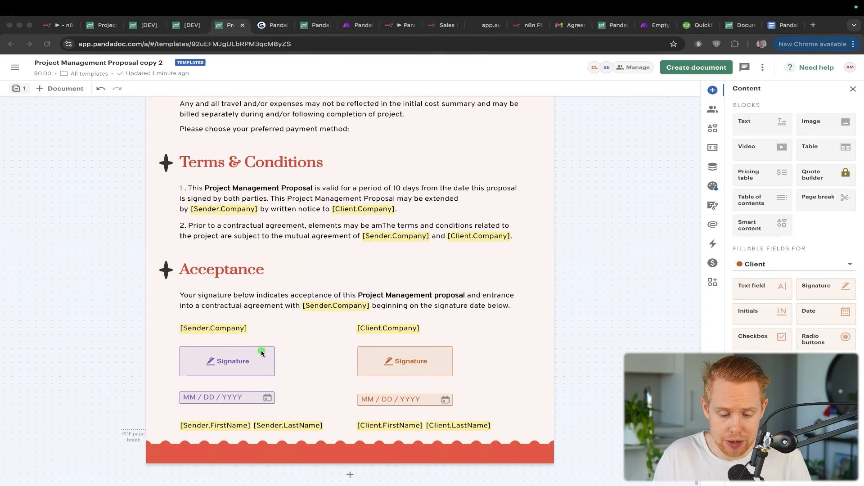
pyautogui.hotkey('ctrl', 'shift', 's')
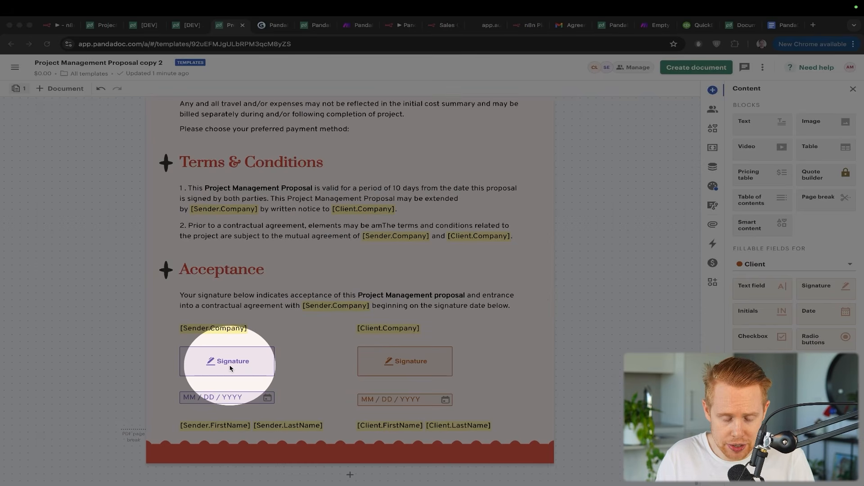
pyautogui.hotkey('ctrl', 'shift', 's')
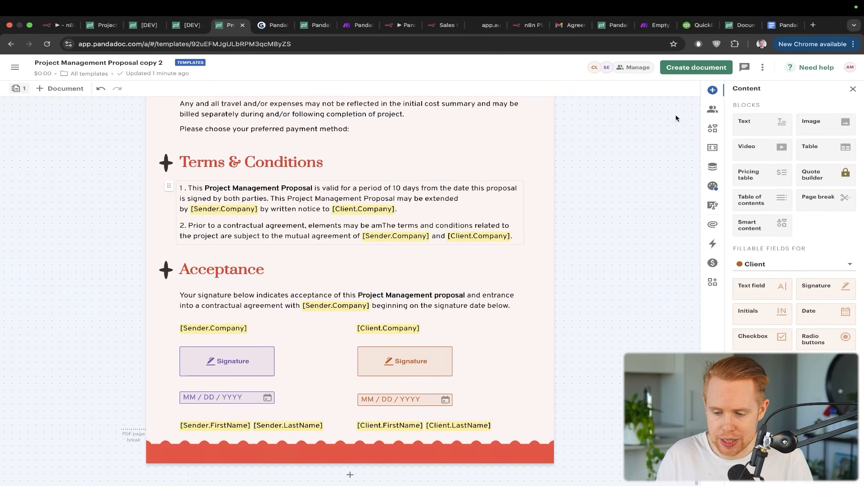
pyautogui.hotkey('ctrl', 'shift', 's')
pyautogui.hotkey('ctrl', 'shift', 's')
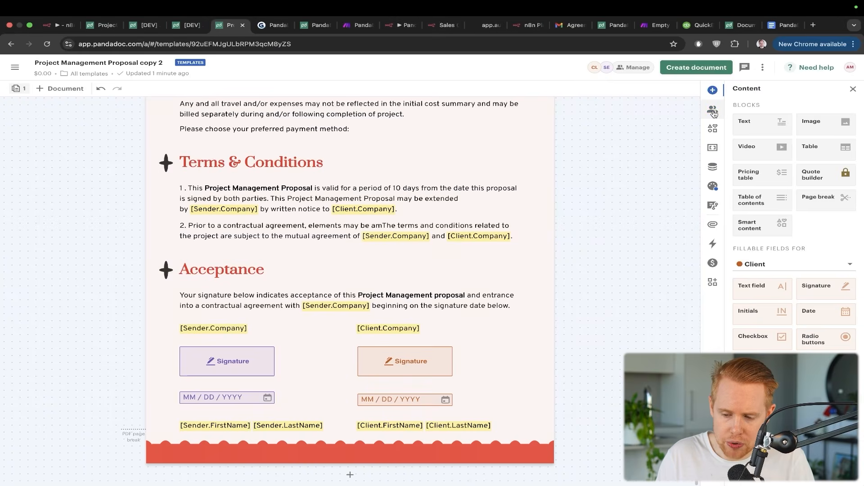
pyautogui.click(713, 111)
pyautogui.moveTo(800, 76)
pyautogui.mouseDown()
pyautogui.moveTo(821, 155)
pyautogui.moveTo(806, 172)
pyautogui.mouseUp()
pyautogui.hotkey('ctrl', 'shift', 's')
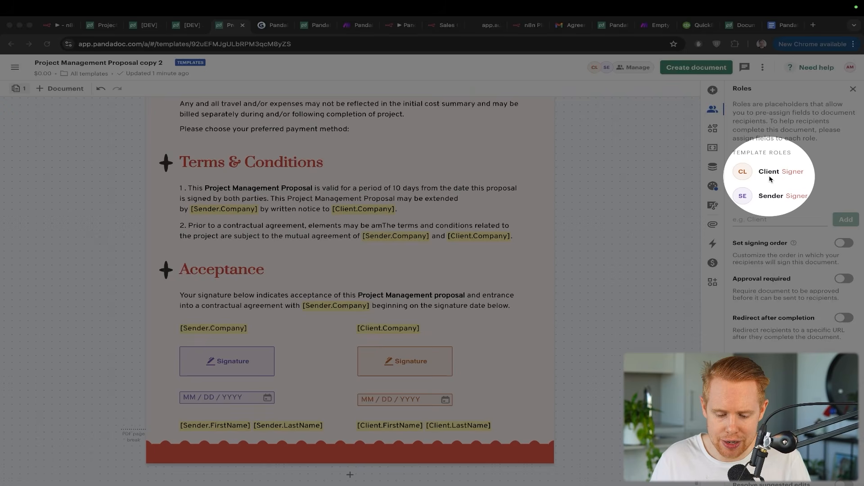
# Examine the Cost Summary pricing table and the content blocks available for the template.
pyautogui.scroll(10, 588, 213)
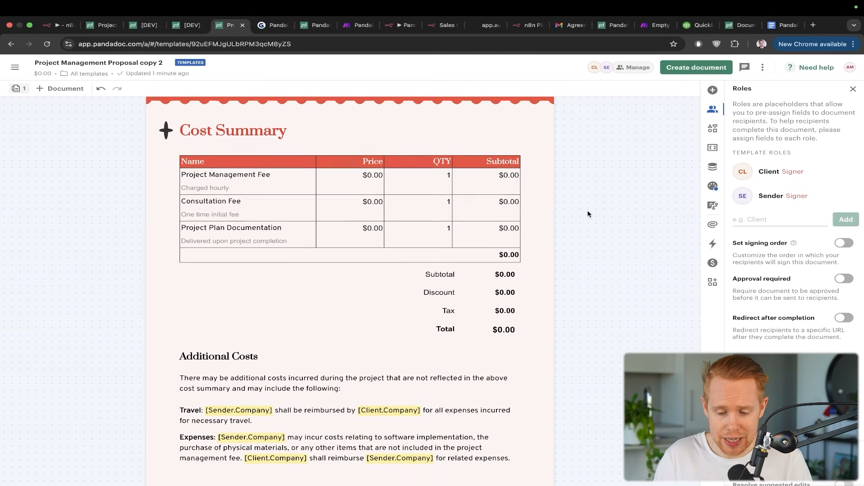
pyautogui.scroll(3, 588, 213)
pyautogui.moveTo(554, 89)
pyautogui.mouseDown()
pyautogui.moveTo(587, 229)
pyautogui.moveTo(520, 257)
pyautogui.mouseUp()
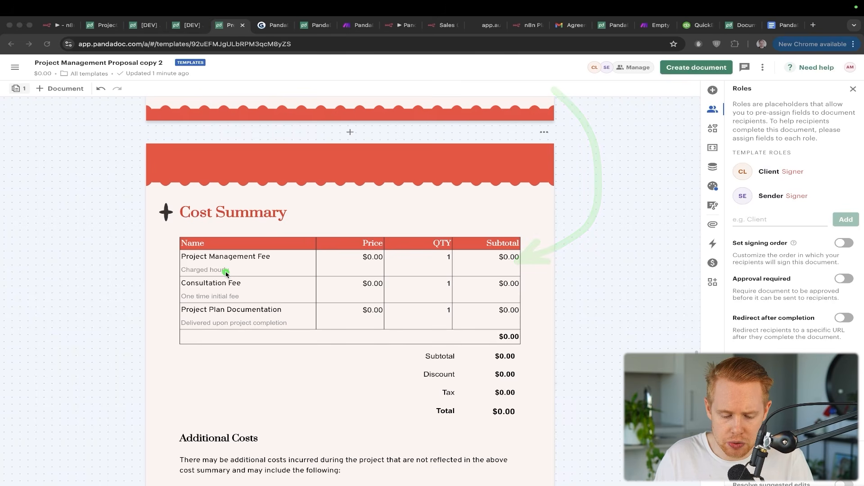
pyautogui.click(713, 90)
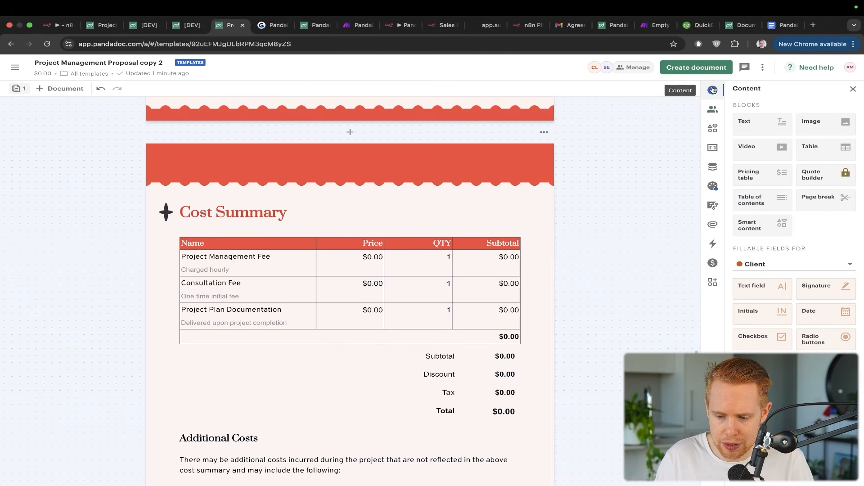
pyautogui.moveTo(752, 177)
pyautogui.mouseDown()
pyautogui.moveTo(400, 246)
pyautogui.moveTo(682, 201)
pyautogui.moveTo(763, 172)
pyautogui.mouseUp()
pyautogui.hotkey('ctrl', 'a')
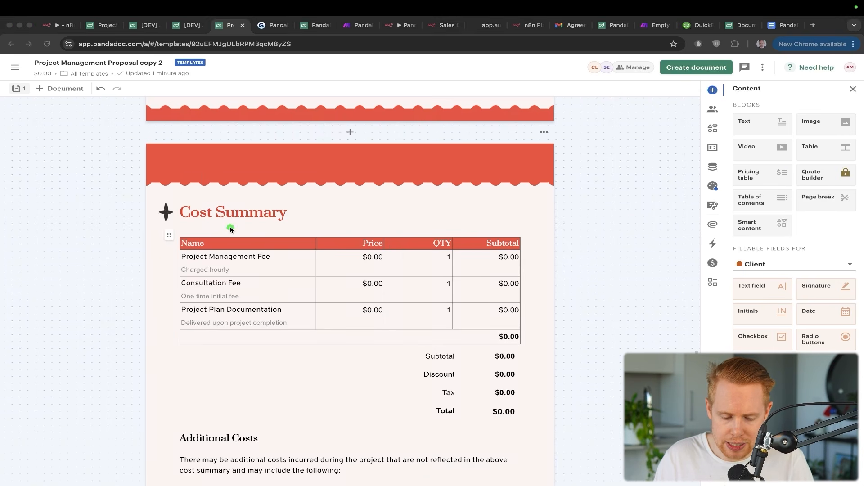
pyautogui.moveTo(166, 180); pyautogui.dragTo(186, 261)
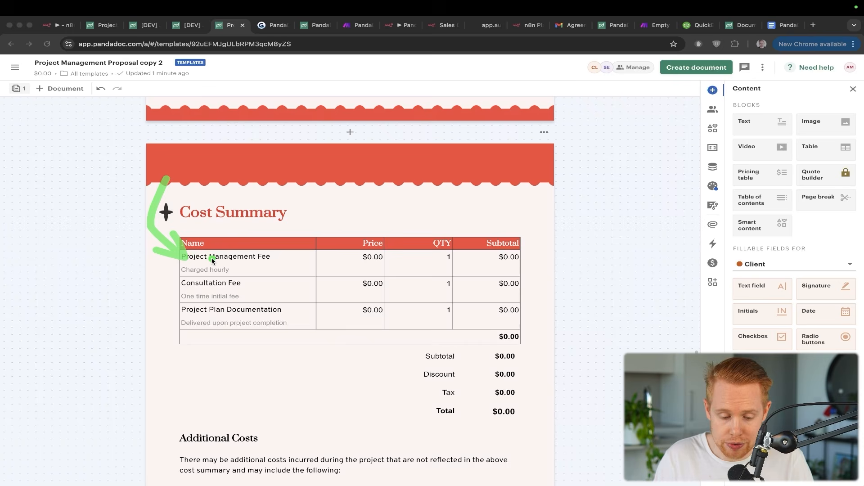
pyautogui.hotkey('ctrl', 's')
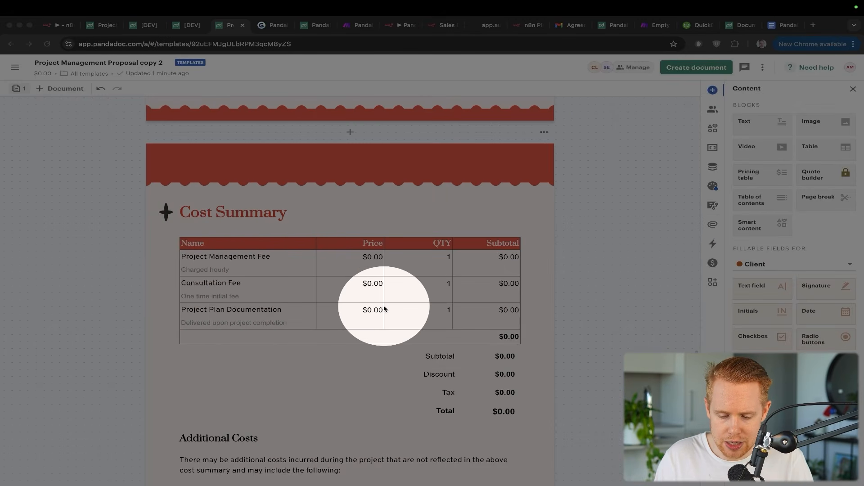
pyautogui.press('Escape')
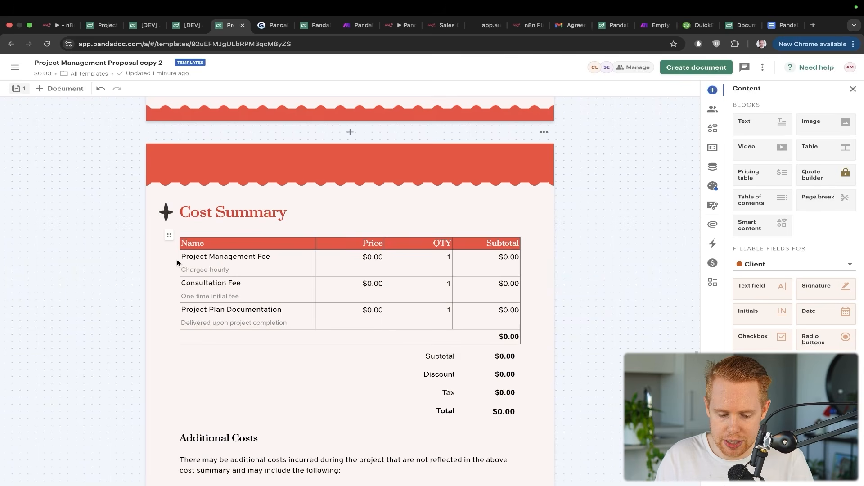
# Delete the Project Management Fee, Consultation Fee and Project Plan Documentation rows from the Cost Summary pricing table.
pyautogui.click(178, 263)
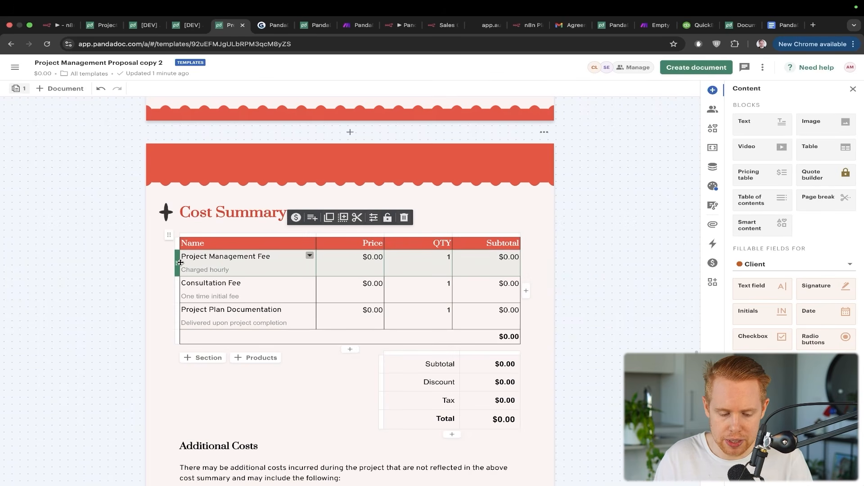
pyautogui.click(270, 336)
pyautogui.click(178, 268)
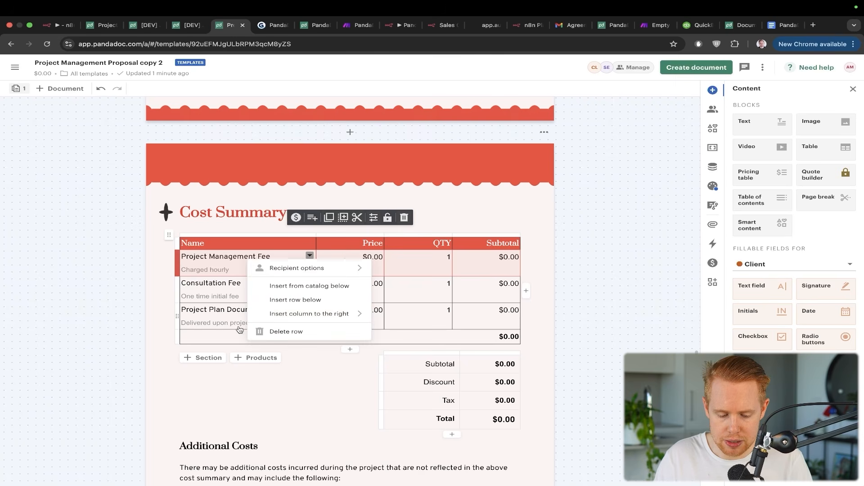
pyautogui.click(259, 332)
pyautogui.click(178, 261)
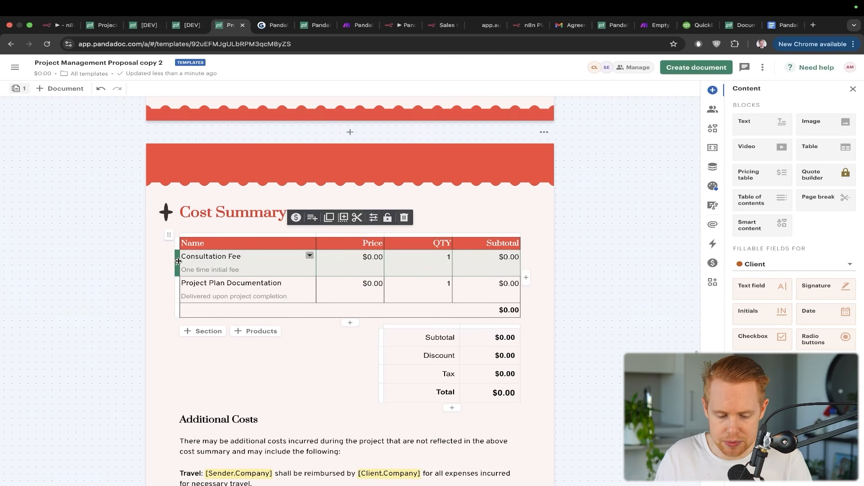
pyautogui.click(260, 332)
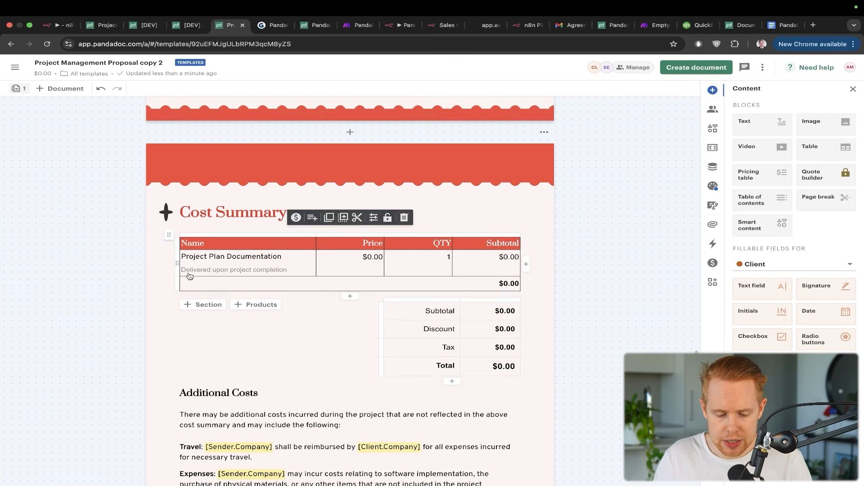
pyautogui.click(177, 263)
pyautogui.click(310, 256)
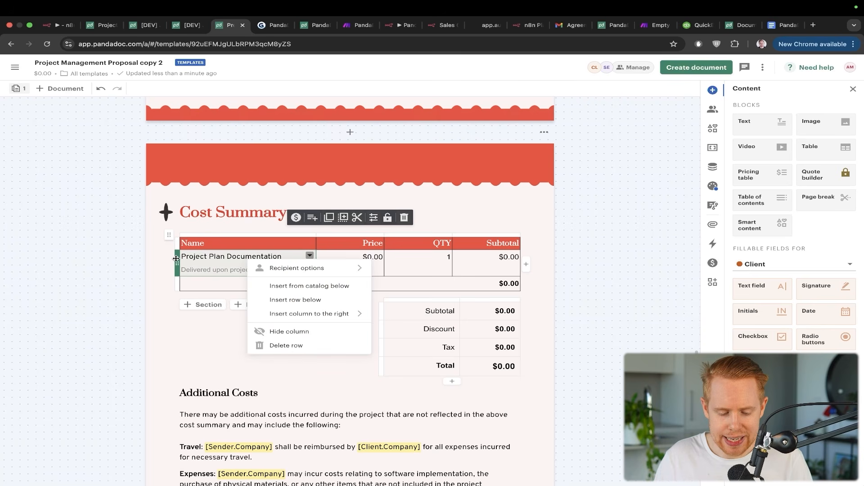
pyautogui.click(286, 345)
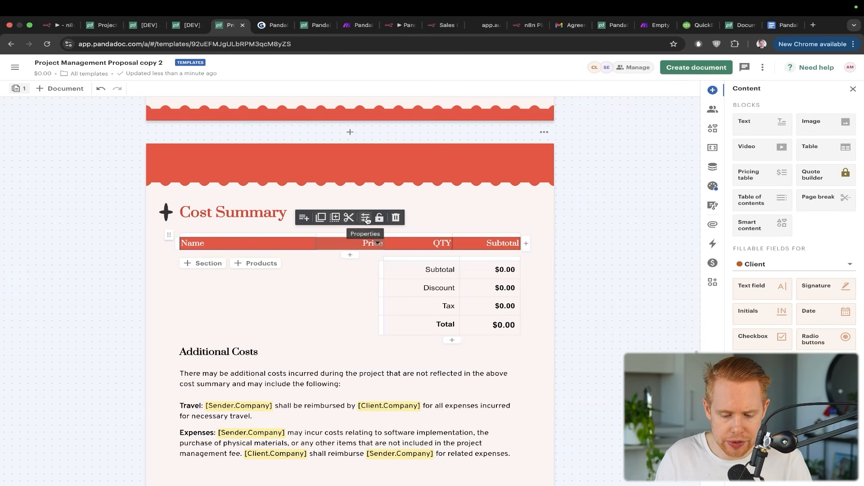
# Enable data merge in the Cost Summary pricing table's properties, without adding any merge rules.
pyautogui.click(366, 218)
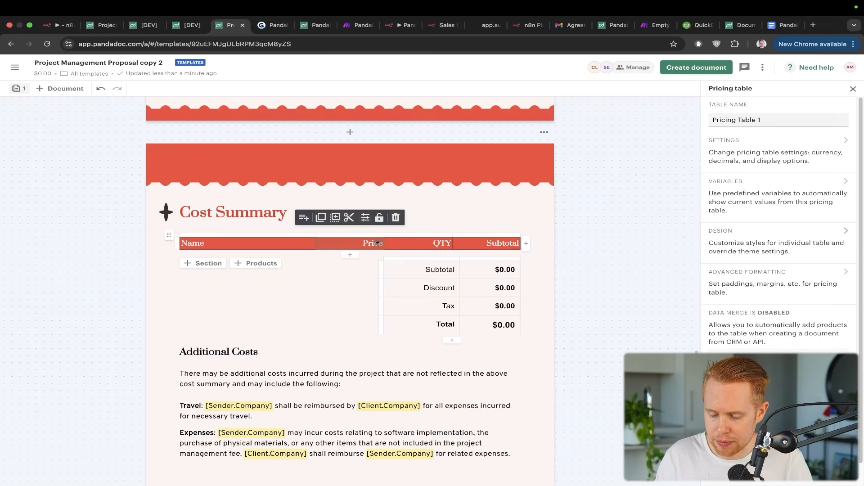
pyautogui.click(765, 325)
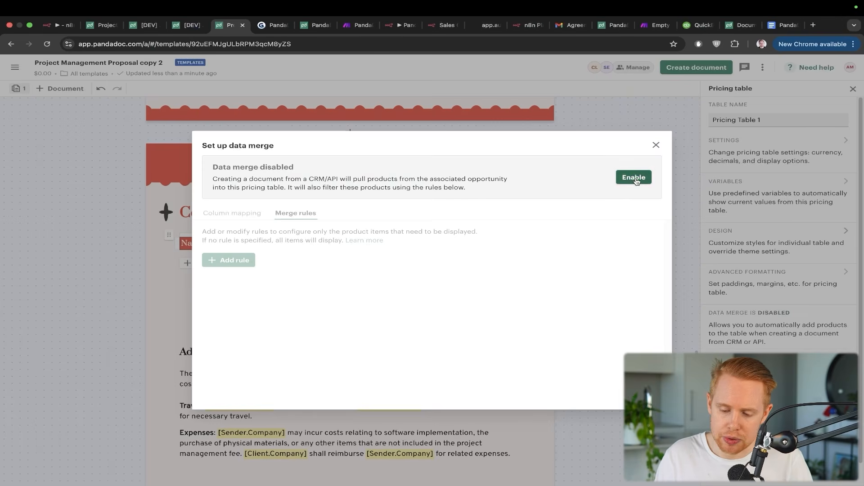
pyautogui.click(644, 179)
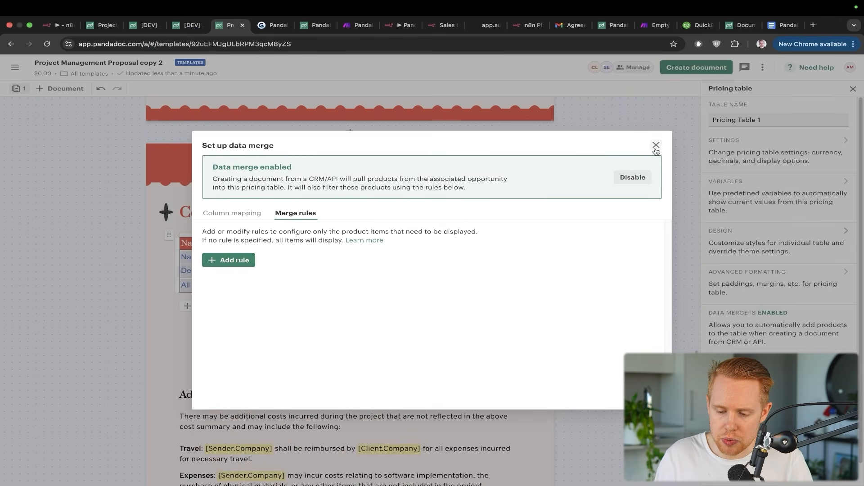
pyautogui.click(656, 145)
pyautogui.moveTo(687, 149)
pyautogui.mouseDown()
pyautogui.moveTo(764, 315)
pyautogui.moveTo(767, 348)
pyautogui.mouseUp()
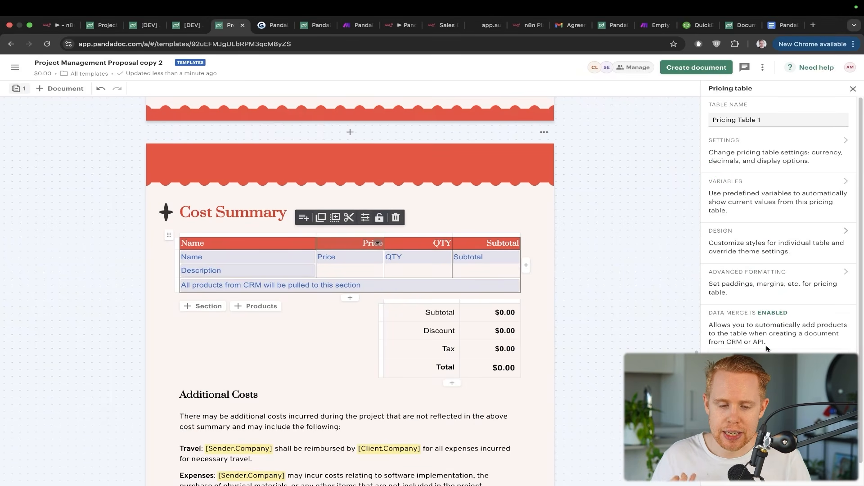
# Look at the HTTP Request2 node in the n8n PandaDoc Proposals workflow and return to the template's Cost Summary pricing table.
pyautogui.press('super+1')
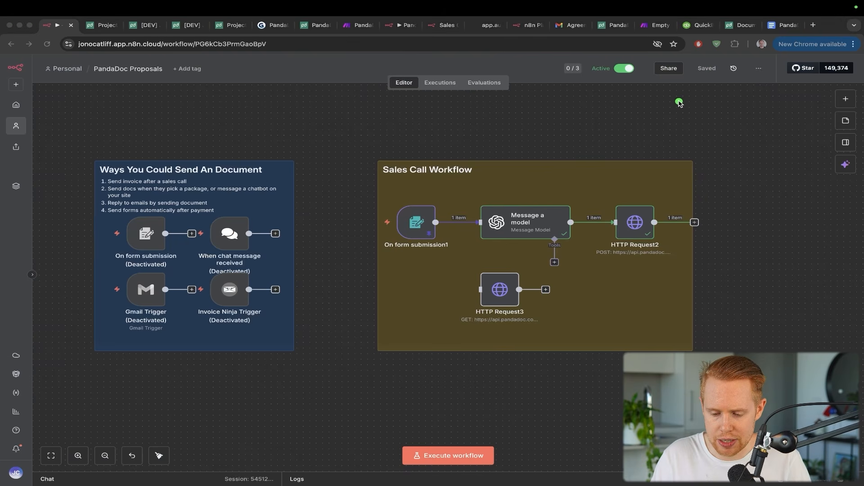
pyautogui.moveTo(681, 103)
pyautogui.mouseDown()
pyautogui.moveTo(673, 196)
pyautogui.moveTo(649, 218)
pyautogui.mouseUp()
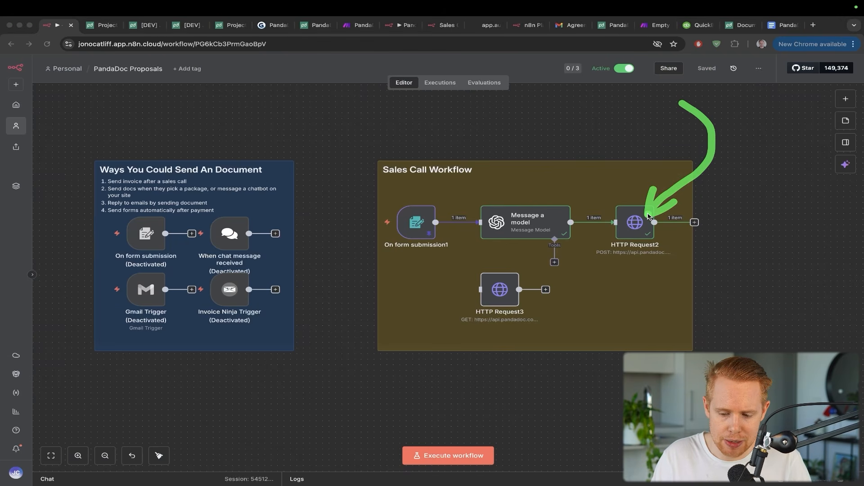
pyautogui.hotkey('ctrl', 's')
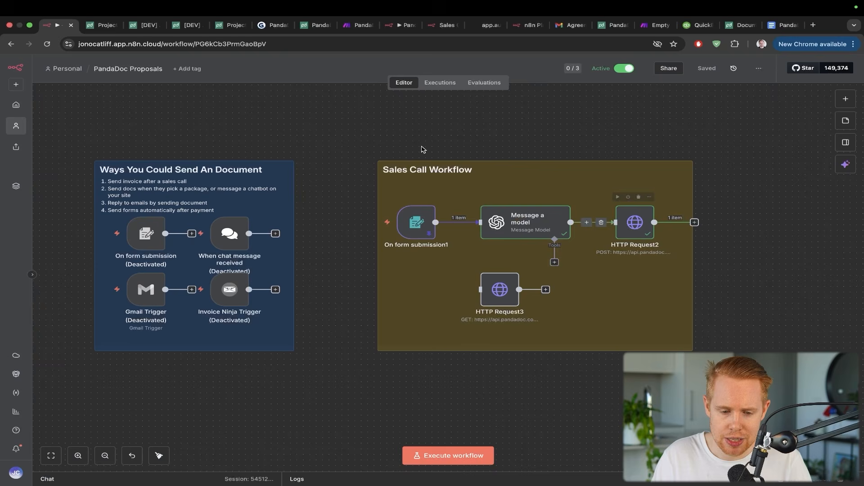
pyautogui.click(315, 25)
pyautogui.click(238, 28)
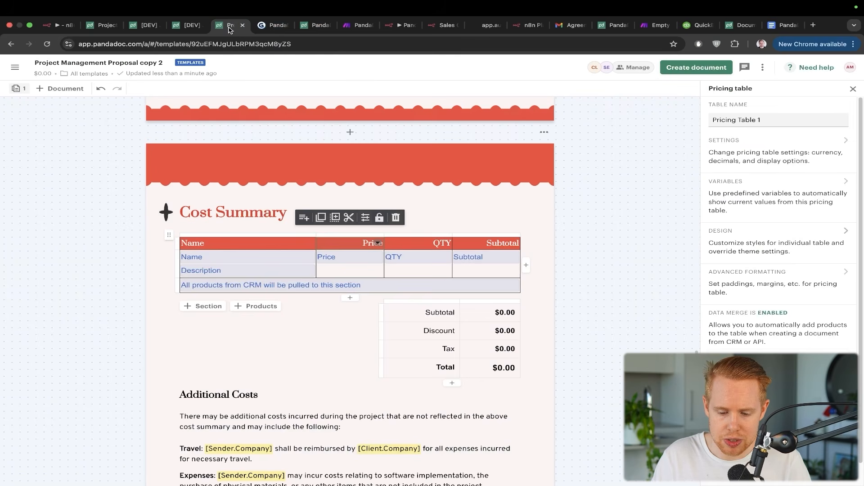
pyautogui.moveTo(499, 144); pyautogui.dragTo(491, 269)
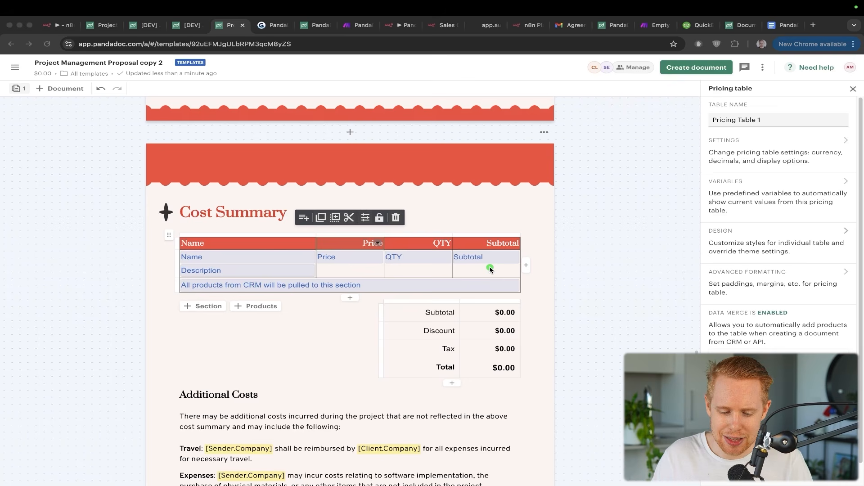
pyautogui.press('Escape')
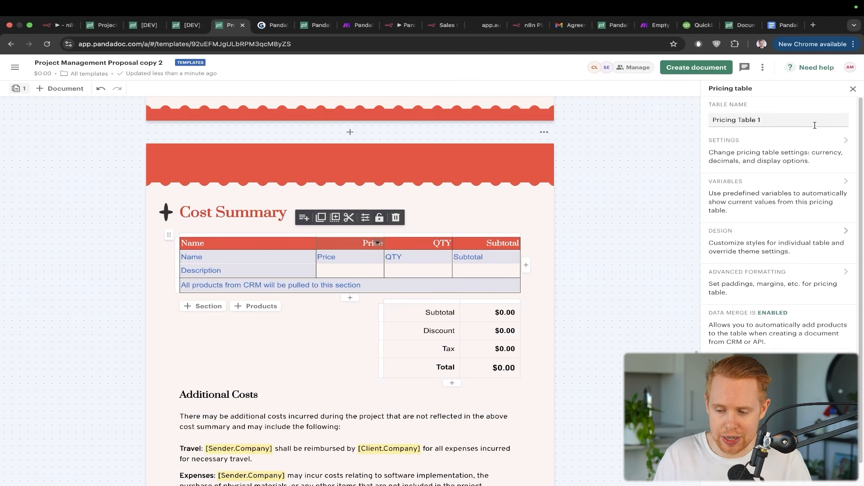
# Open the template's payment settings, and view the stripe.com home page in a separate tab before returning to the template.
pyautogui.click(853, 89)
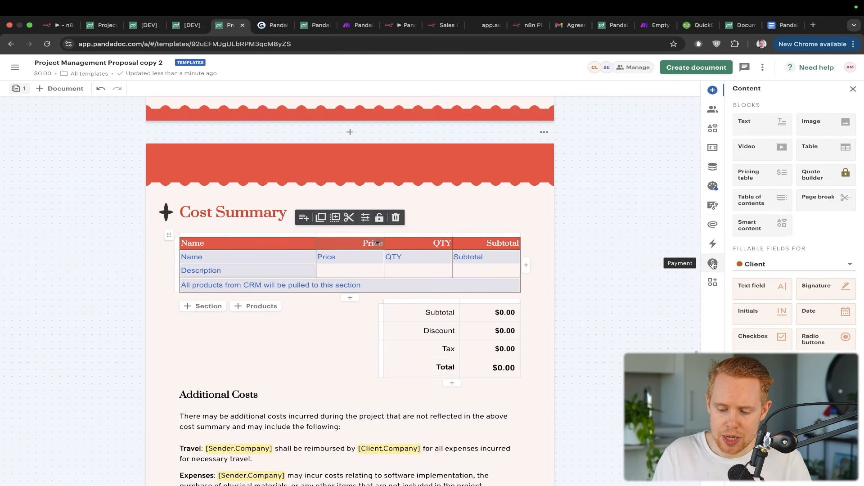
pyautogui.click(713, 264)
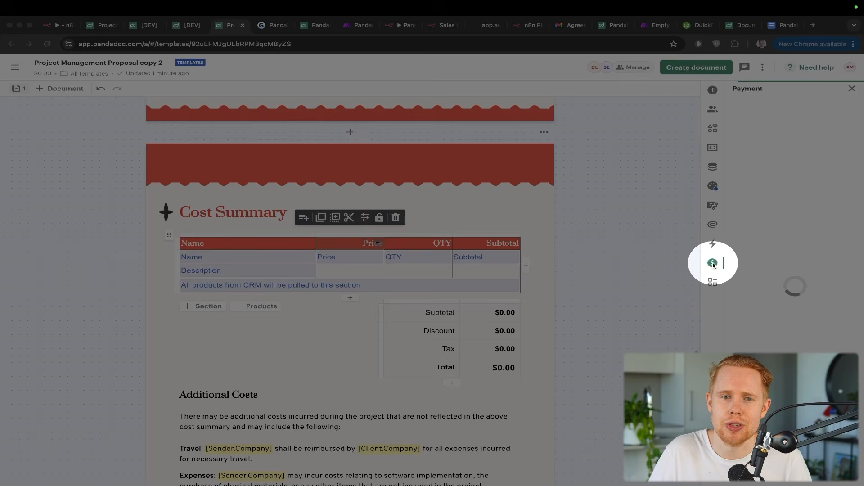
pyautogui.hotkey('ctrl', 't')
pyautogui.write('strip')
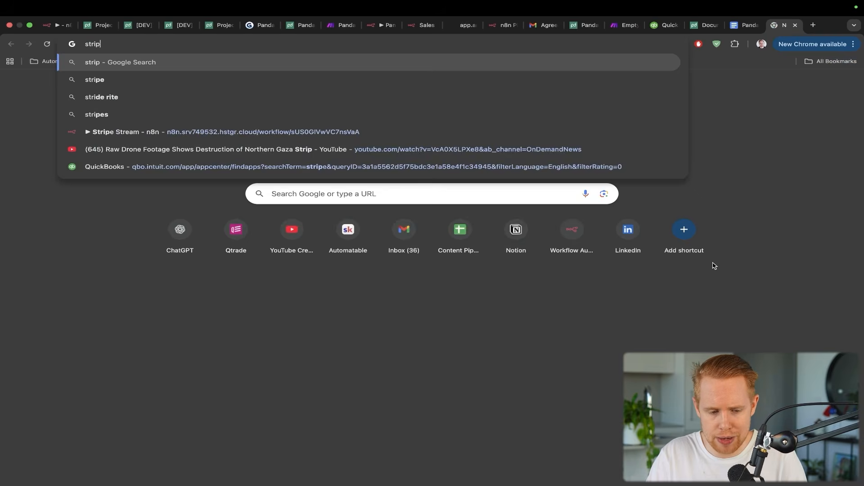
pyautogui.write('e.com')
pyautogui.press('Return')
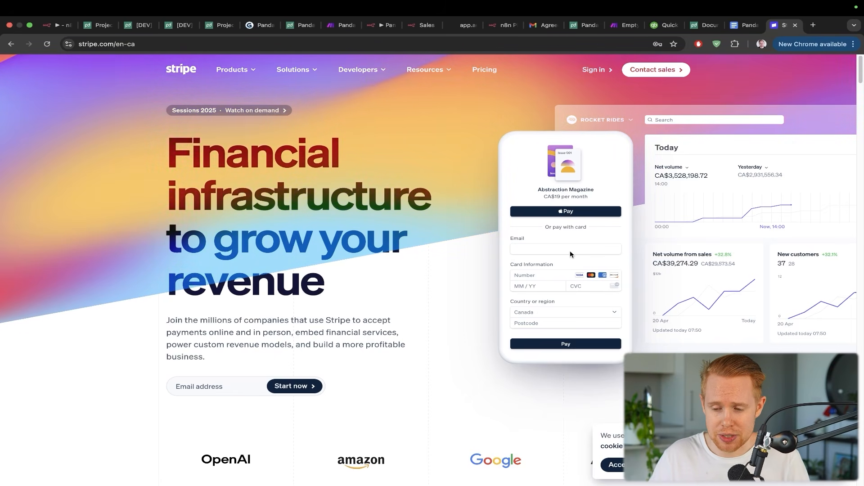
pyautogui.press('super+w')
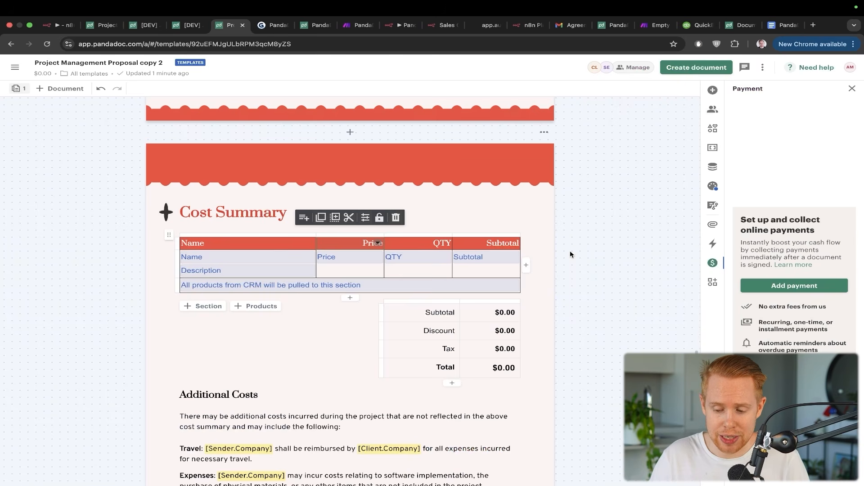
# Add a payment to the template and assign the Client role as its payer.
pyautogui.moveTo(765, 127)
pyautogui.mouseDown()
pyautogui.moveTo(817, 186)
pyautogui.moveTo(815, 263)
pyautogui.moveTo(804, 282)
pyautogui.mouseUp()
pyautogui.press('Escape')
pyautogui.click(799, 287)
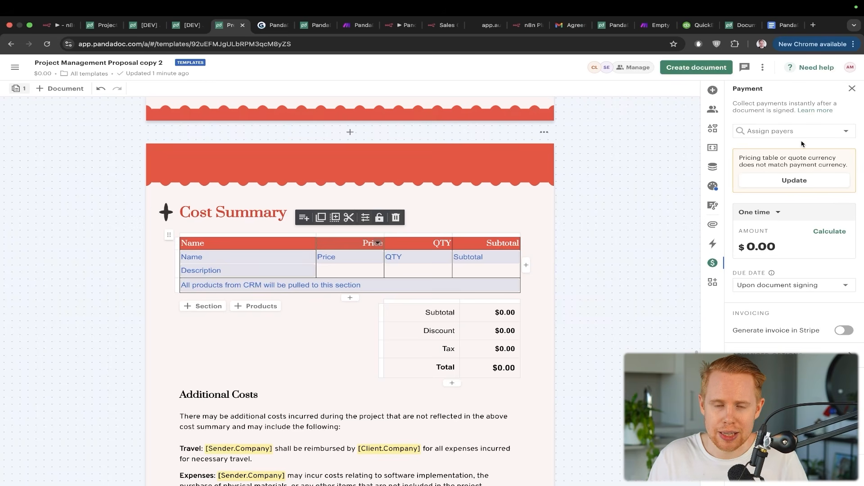
pyautogui.hotkey('ctrl', 'shift', 'a')
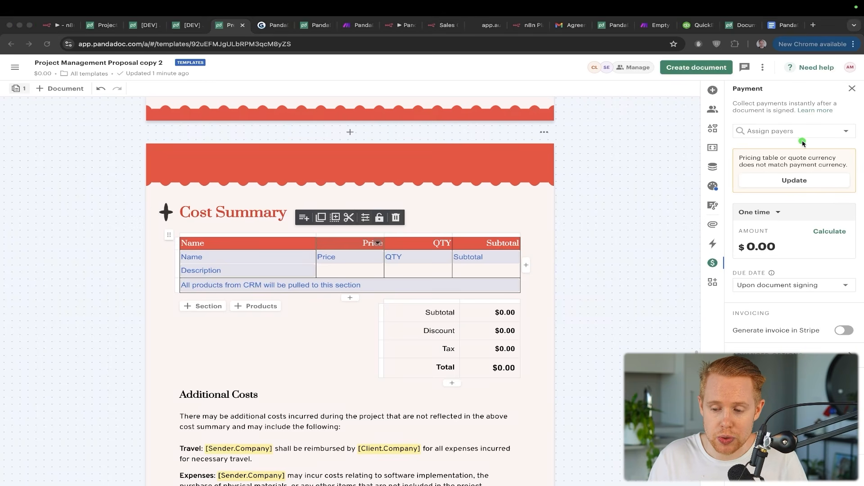
pyautogui.moveTo(815, 250); pyautogui.dragTo(780, 138)
pyautogui.press('Escape')
pyautogui.click(780, 133)
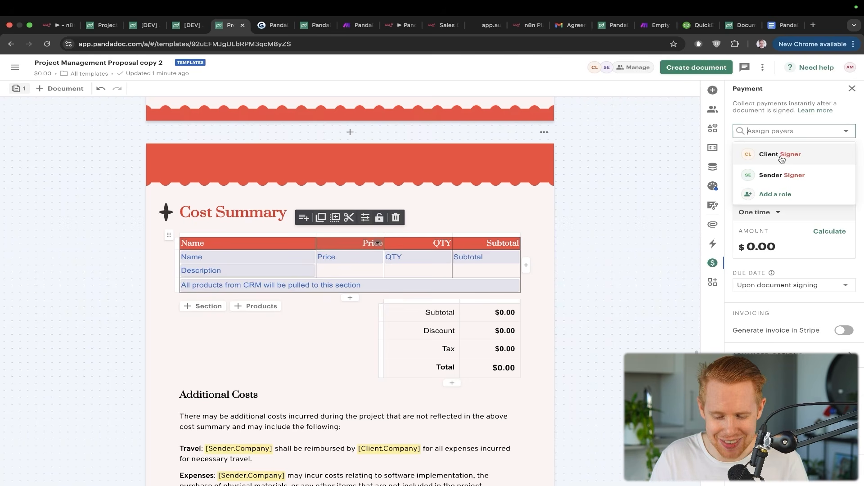
pyautogui.click(775, 155)
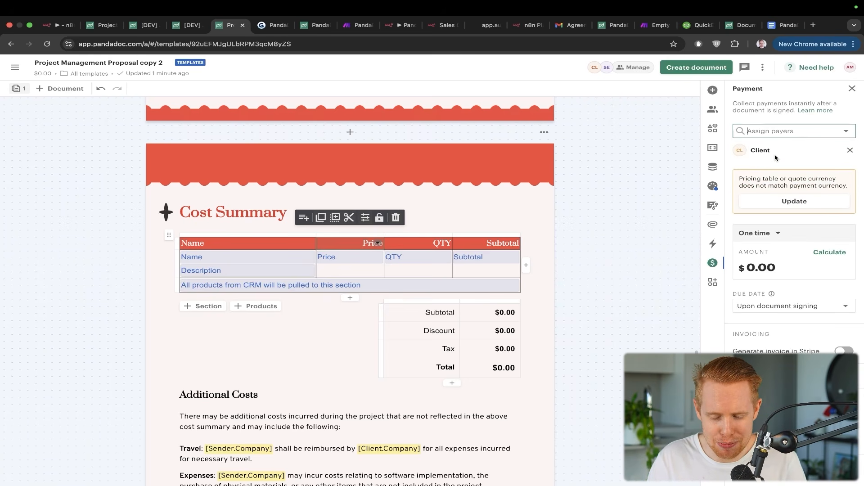
pyautogui.moveTo(660, 209); pyautogui.dragTo(762, 162)
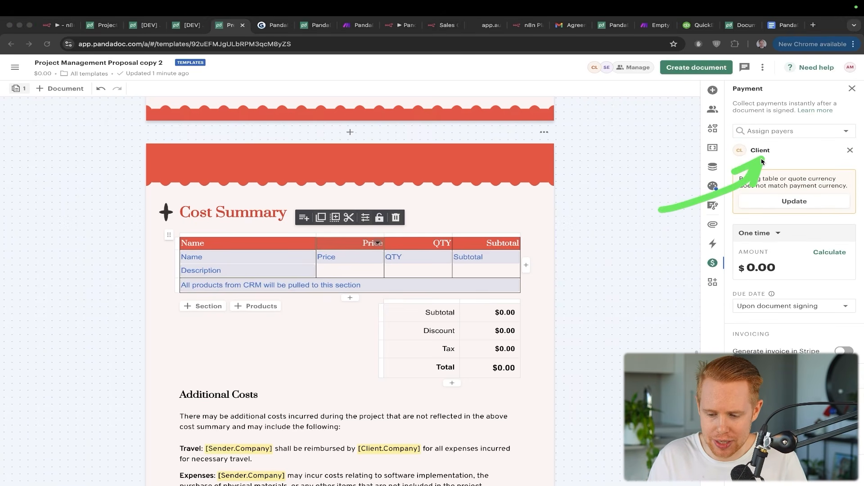
# Look at the total due and Pay now option on the sample proposal's payment page, and return to the template.
pyautogui.moveTo(555, 166); pyautogui.dragTo(518, 278)
pyautogui.press('Escape')
pyautogui.hotkey('ctrl', 'shift', 'Tab')
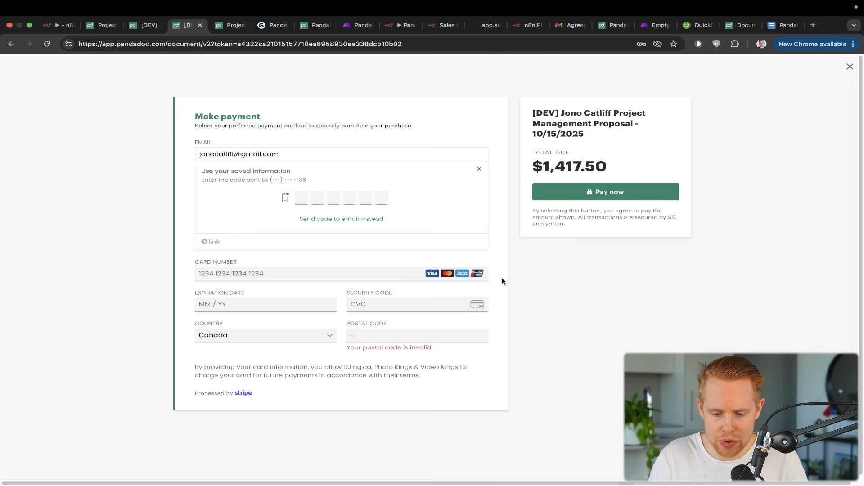
pyautogui.hotkey('ctrl', 'a')
pyautogui.moveTo(421, 305); pyautogui.dragTo(548, 198)
pyautogui.hotkey('ctrl', 's')
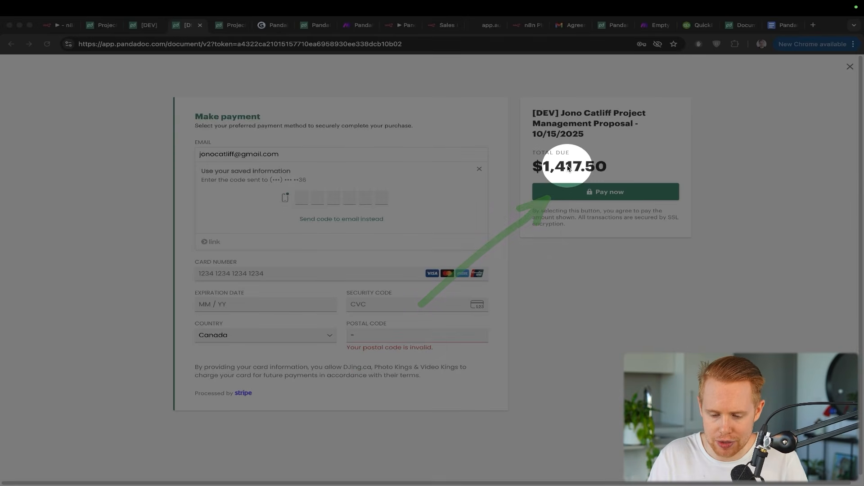
pyautogui.press('Escape')
pyautogui.hotkey('ctrl', 'Tab')
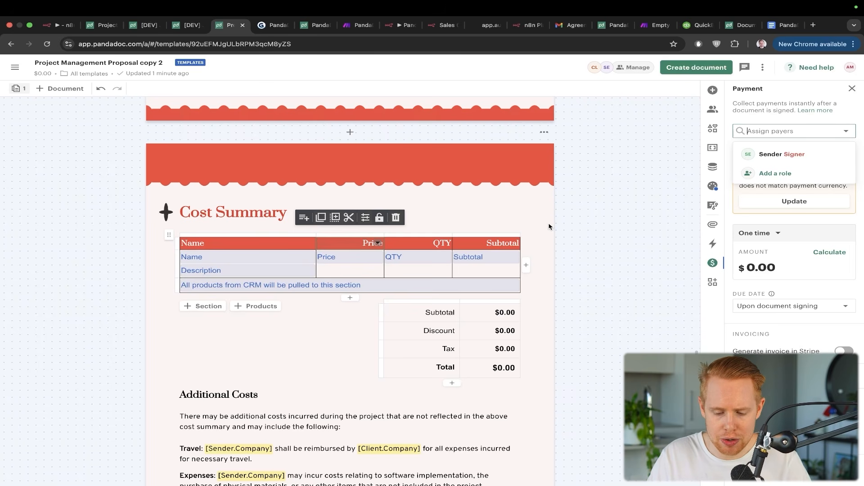
# Review the template back to its Process section, and switch to the On form submission1 trigger in the n8n PandaDoc Proposals workflow.
pyautogui.scroll(10, 548, 226)
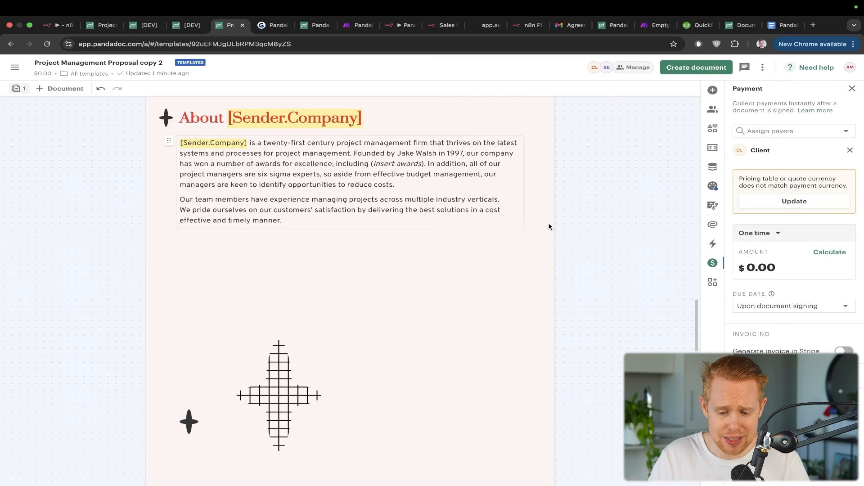
pyautogui.scroll(5, 549, 226)
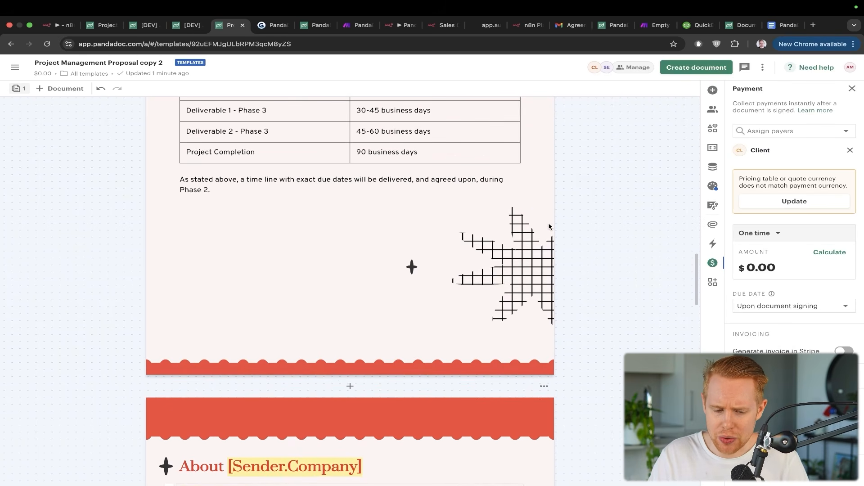
pyautogui.scroll(10, 549, 226)
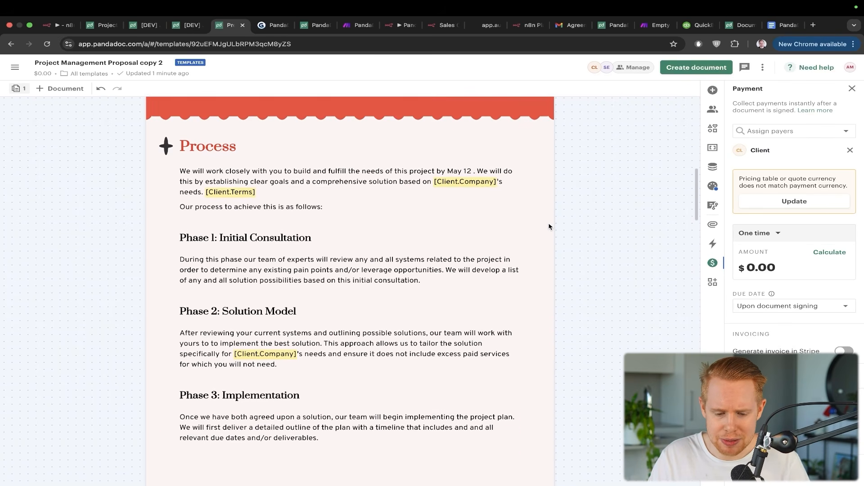
pyautogui.scroll(1, 549, 226)
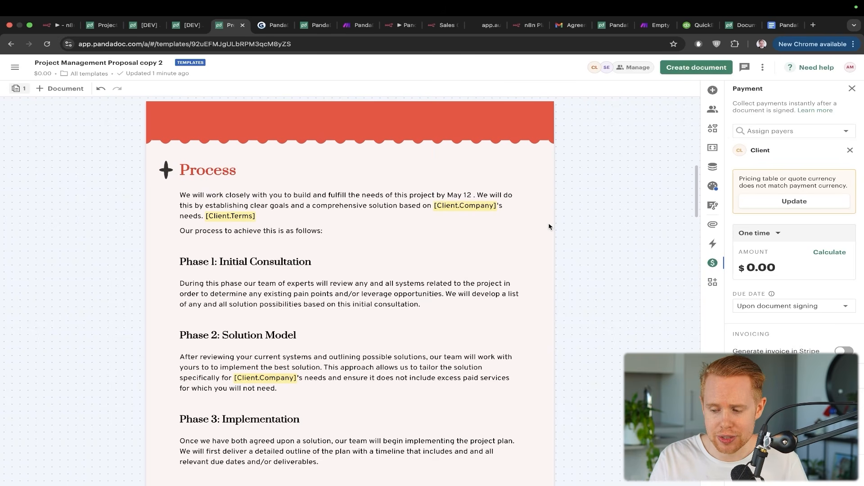
pyautogui.click(389, 26)
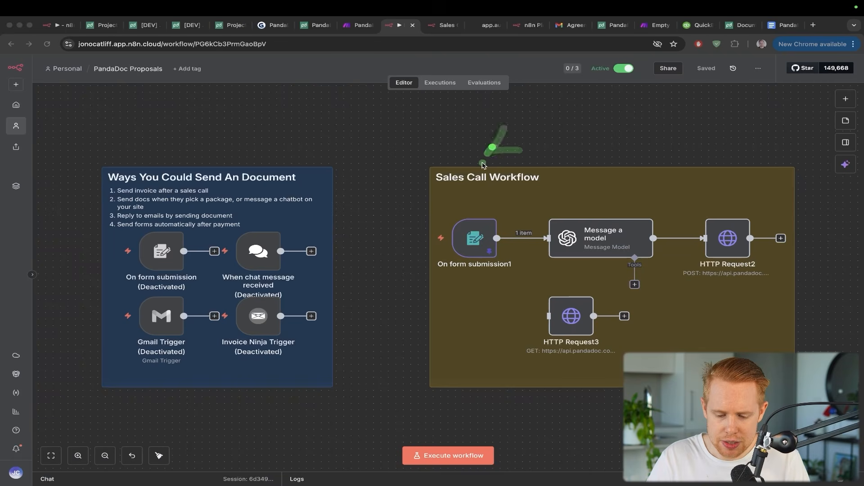
pyautogui.moveTo(483, 165); pyautogui.dragTo(475, 231)
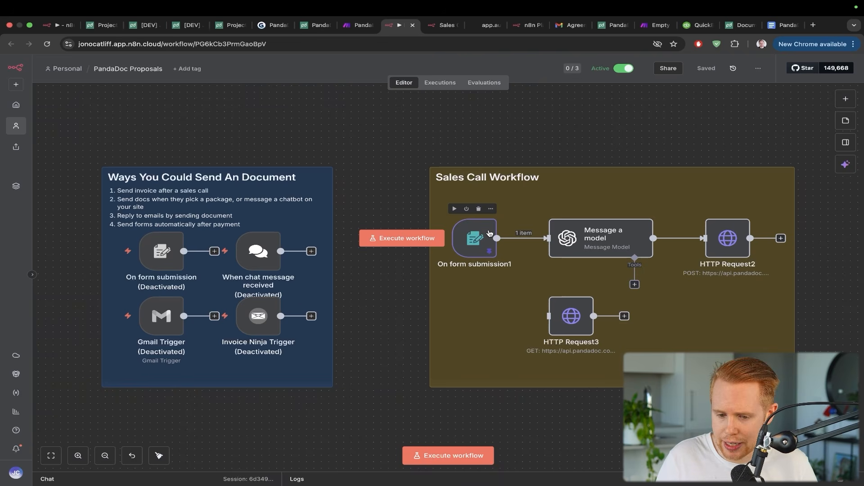
# Open the Sales Call Logging Form and examine its fields from First Name to Upsells.
pyautogui.click(437, 26)
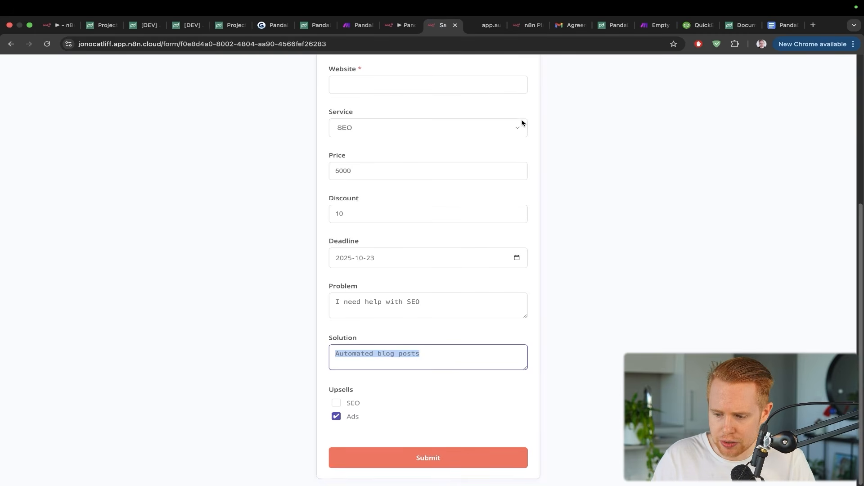
pyautogui.scroll(5, 523, 125)
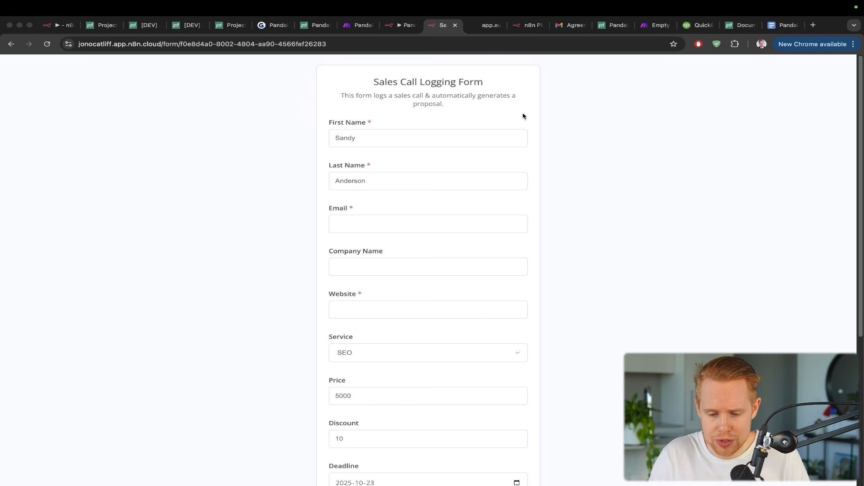
pyautogui.moveTo(563, 100)
pyautogui.mouseDown()
pyautogui.moveTo(484, 95)
pyautogui.moveTo(363, 134)
pyautogui.mouseUp()
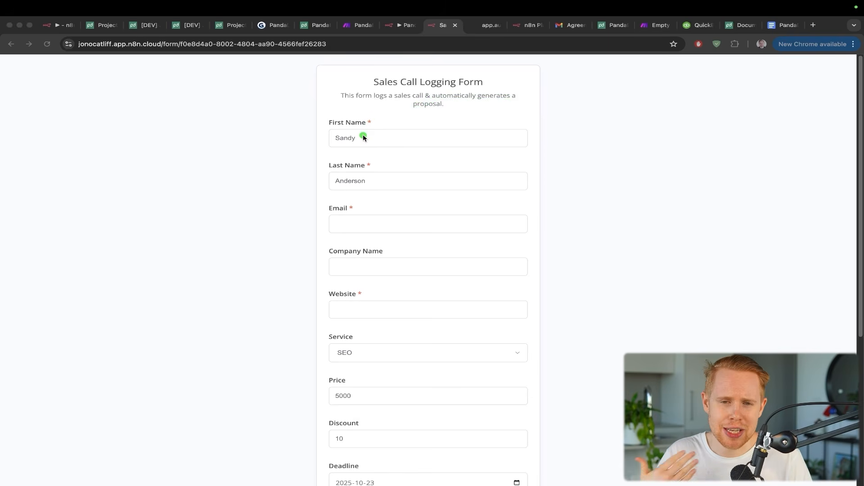
pyautogui.press('Escape')
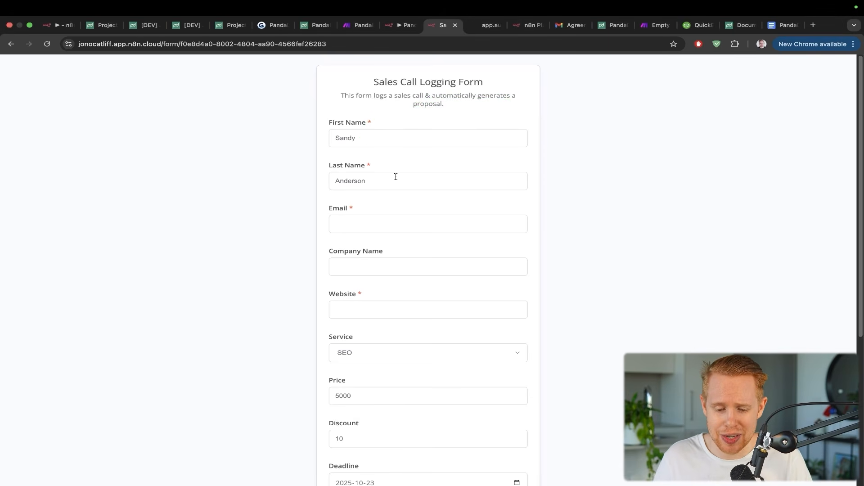
pyautogui.scroll(-2, 396, 176)
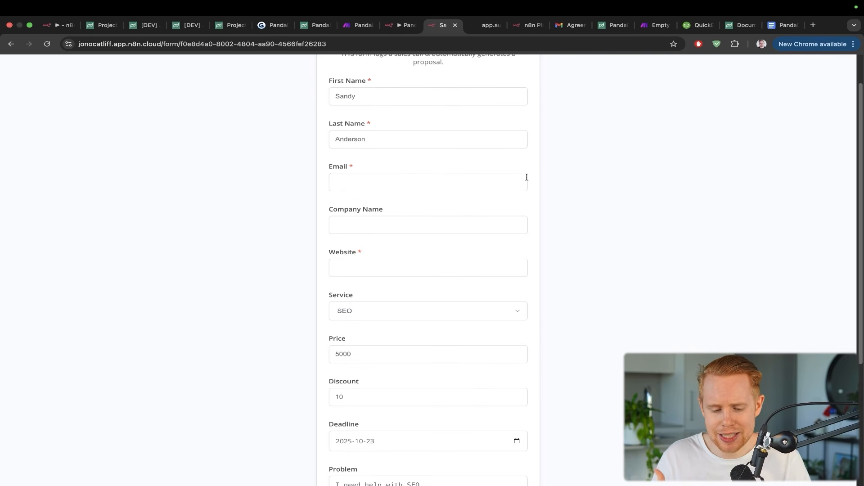
pyautogui.scroll(-8, 550, 181)
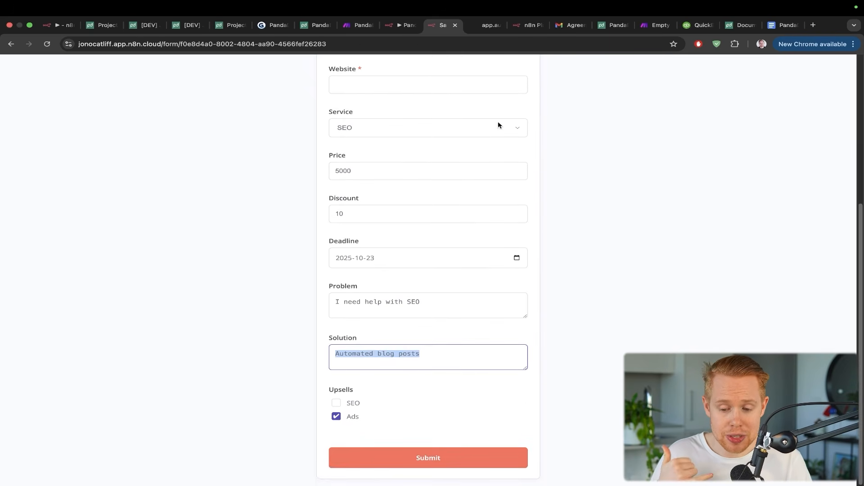
# Choose SEO as the service and set the deadline to 2025-10-24 in the Sales Call Logging Form.
pyautogui.click(498, 126)
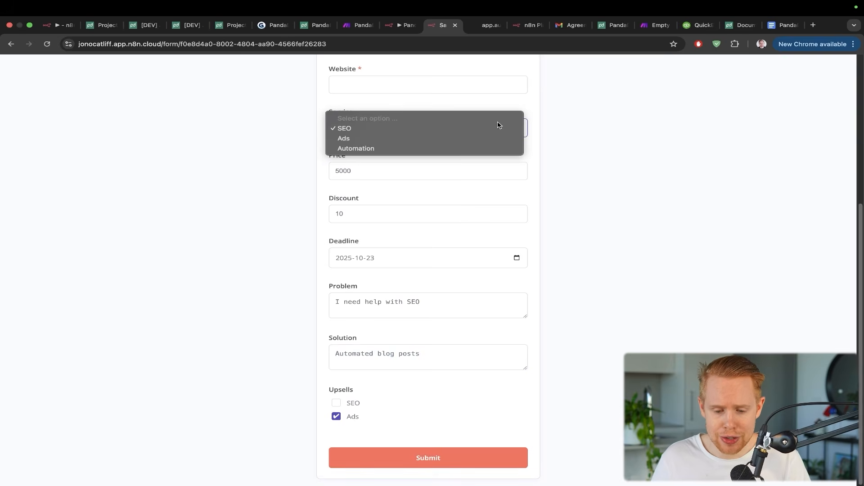
pyautogui.click(452, 129)
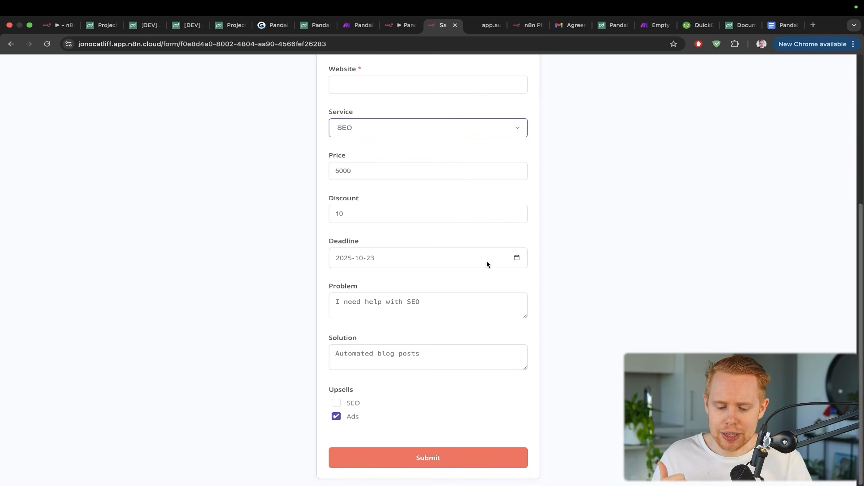
pyautogui.click(516, 258)
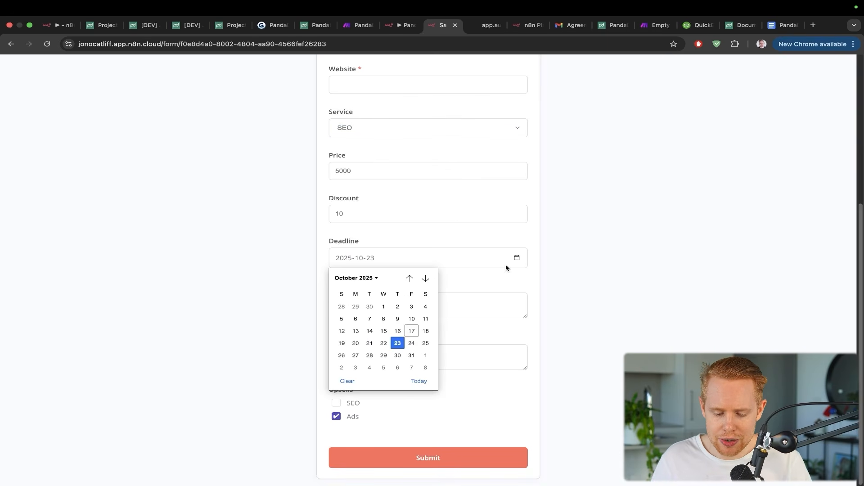
pyautogui.click(410, 343)
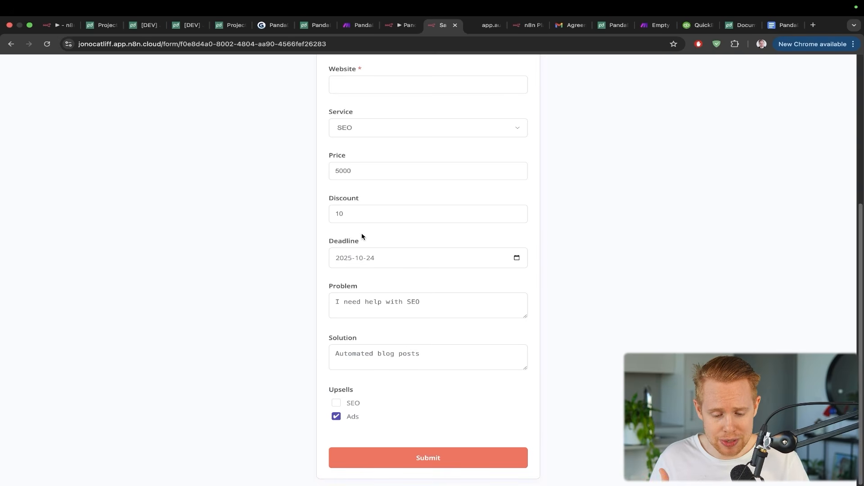
# Re-enter the problem as "I need help with SEO" and set the solution to "Automated blog posting system".
pyautogui.click(387, 310)
pyautogui.press('super+a')
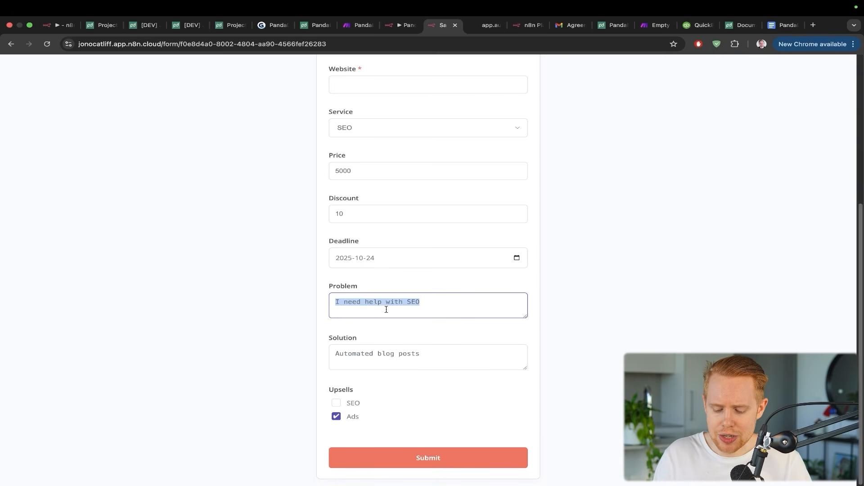
pyautogui.press('BackSpace')
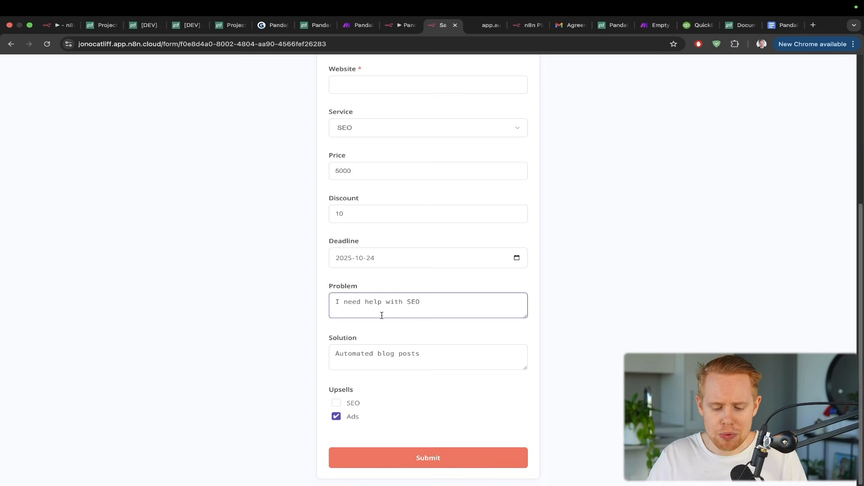
pyautogui.click(438, 350)
pyautogui.press('super+a')
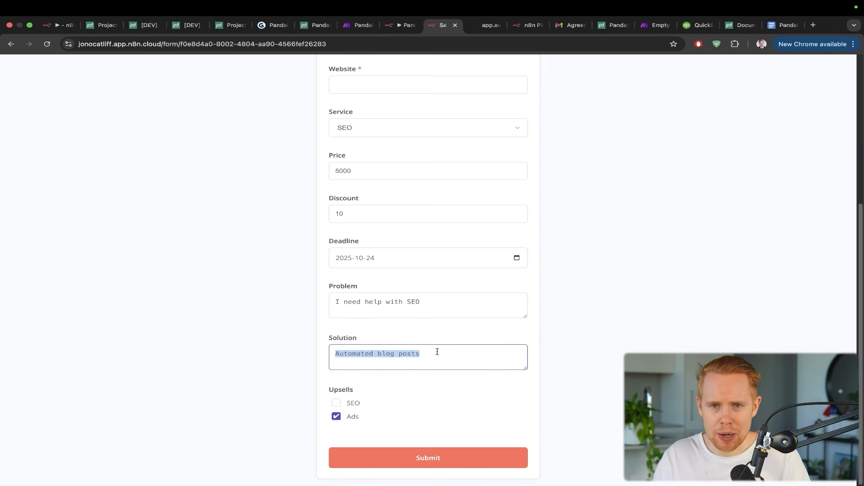
pyautogui.press('BackSpace')
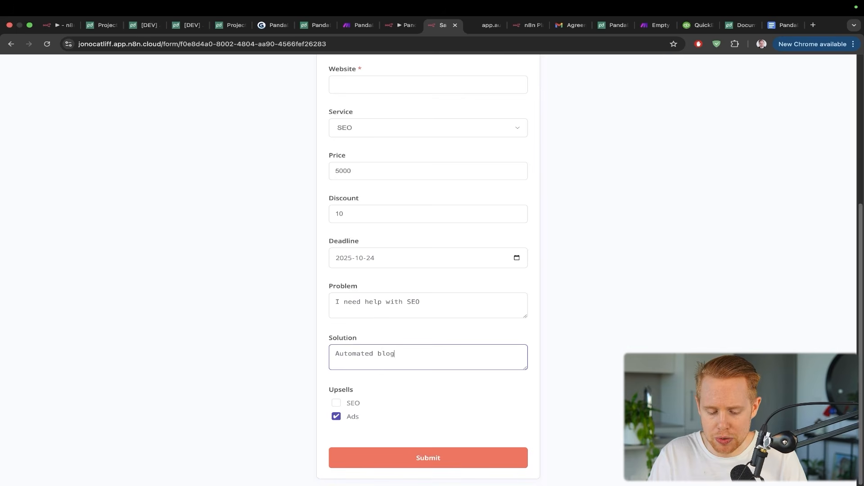
pyautogui.write('Automated blog posting system')
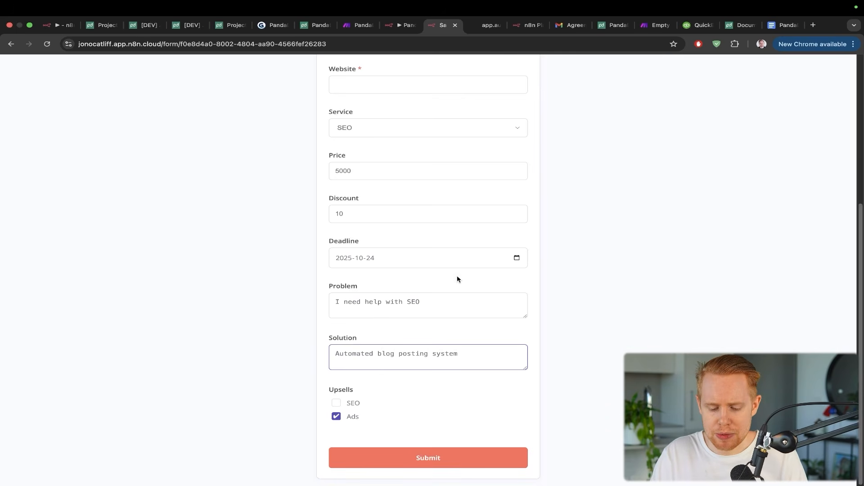
pyautogui.hotkey('ctrl', 'a')
pyautogui.moveTo(481, 258)
pyautogui.mouseDown()
pyautogui.moveTo(489, 269)
pyautogui.moveTo(450, 346)
pyautogui.mouseUp()
pyautogui.hotkey('ctrl', 's')
pyautogui.hotkey('ctrl', 's')
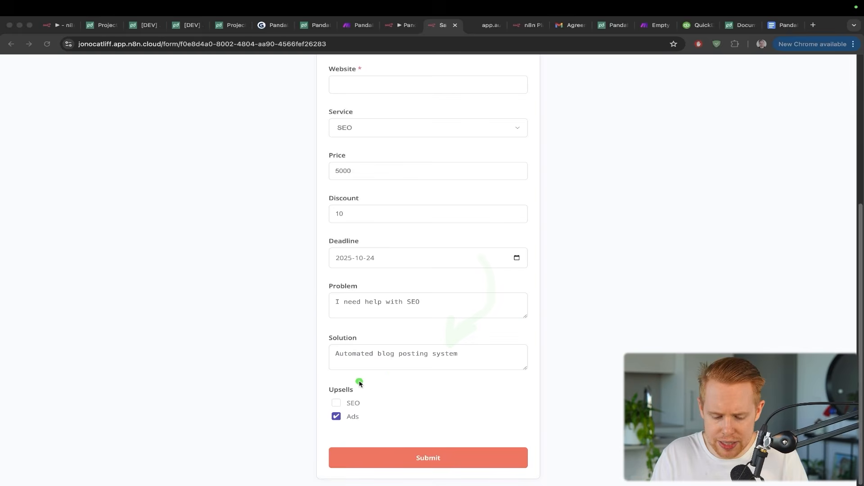
pyautogui.hotkey('ctrl', 'a')
pyautogui.hotkey('ctrl', 'a')
pyautogui.moveTo(316, 263); pyautogui.dragTo(332, 396)
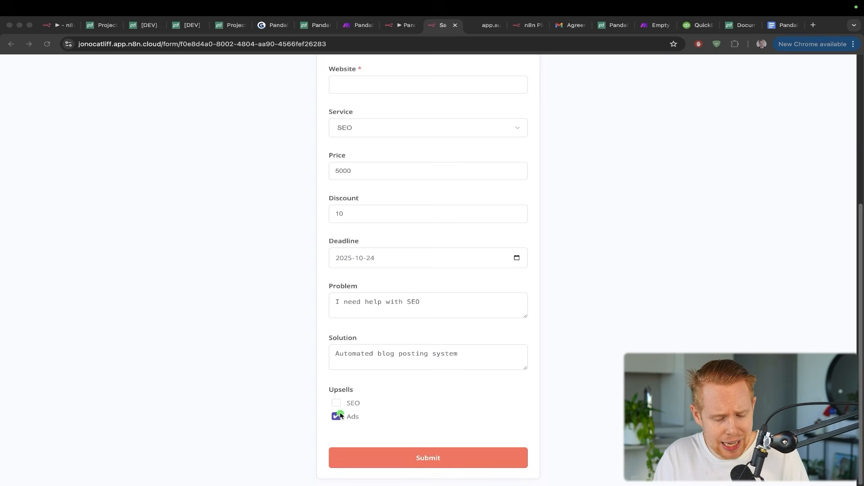
pyautogui.hotkey('ctrl', 'a')
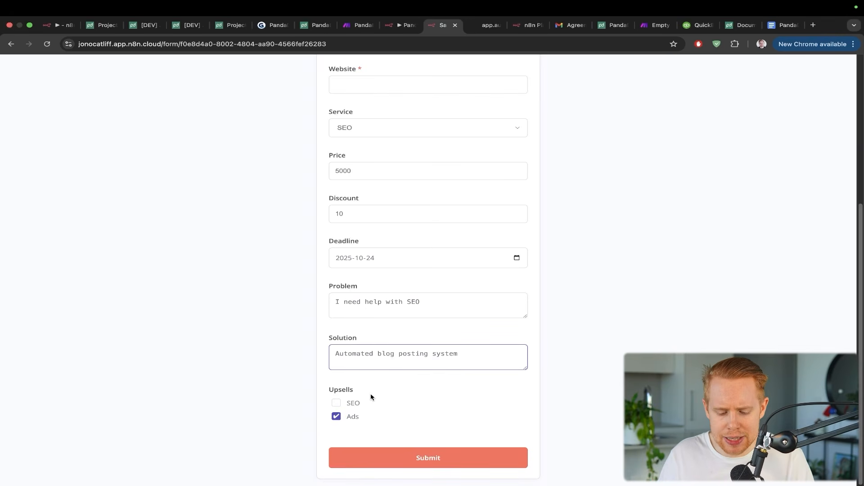
pyautogui.hotkey('ctrl', 'a')
pyautogui.moveTo(413, 323)
pyautogui.mouseDown()
pyautogui.moveTo(385, 381)
pyautogui.moveTo(355, 396)
pyautogui.mouseUp()
pyautogui.hotkey('ctrl', 'a')
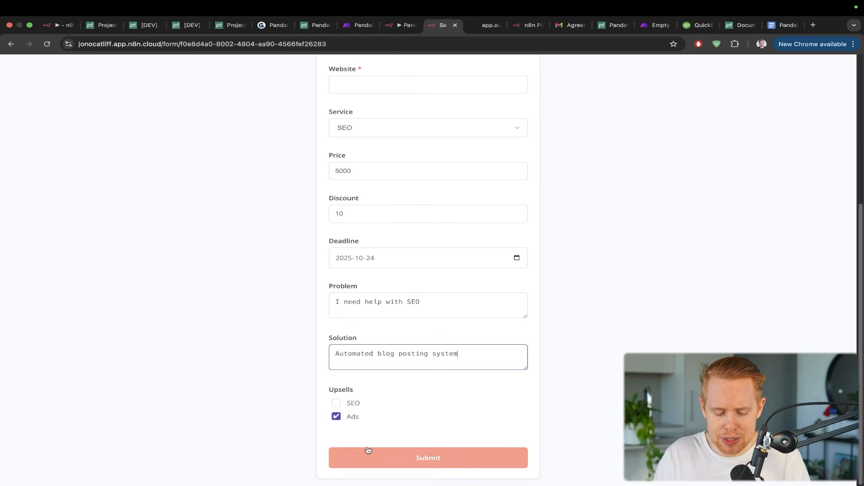
pyautogui.hotkey('ctrl', 'a')
pyautogui.moveTo(267, 216)
pyautogui.mouseDown()
pyautogui.moveTo(255, 293)
pyautogui.moveTo(326, 398)
pyautogui.mouseUp()
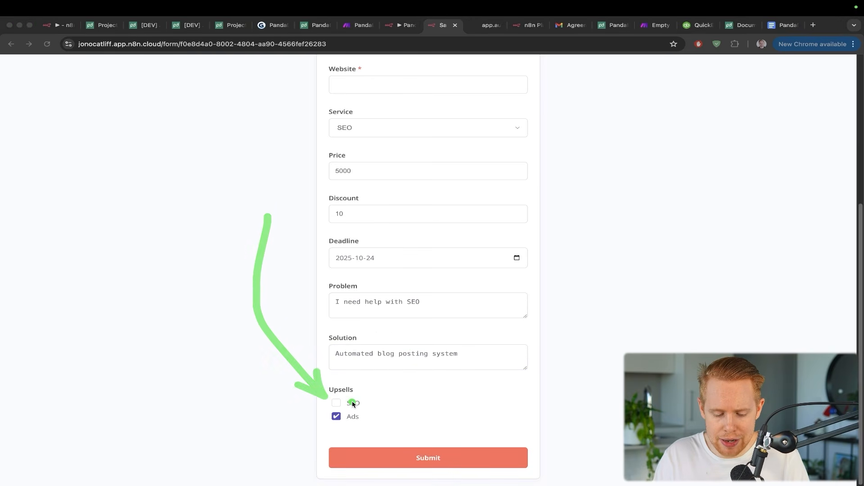
pyautogui.moveTo(458, 369); pyautogui.dragTo(429, 460)
pyautogui.hotkey('ctrl', 's')
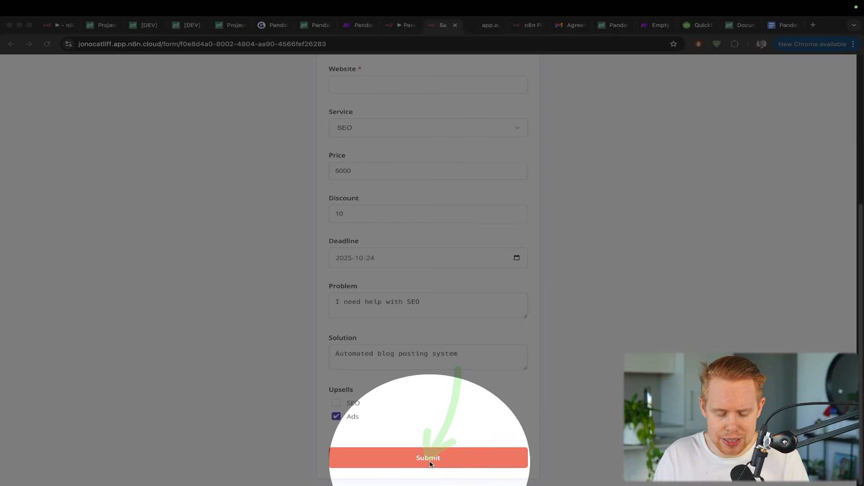
# Switch to the n8n PandaDoc Proposals workflow and review its On form submission1 trigger in the Sales Call Workflow.
pyautogui.hotkey('ctrl', 's')
pyautogui.hotkey('ctrl', 'a')
pyautogui.hotkey('ctrl', 'shift', 'Tab')
pyautogui.hotkey('ctrl', 'a')
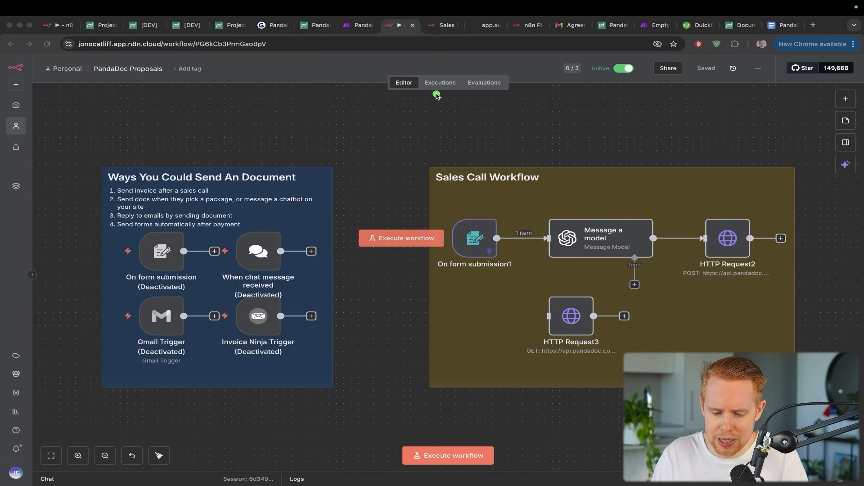
pyautogui.moveTo(437, 94)
pyautogui.mouseDown()
pyautogui.moveTo(429, 201)
pyautogui.moveTo(457, 220)
pyautogui.mouseUp()
pyautogui.hotkey('ctrl', 's')
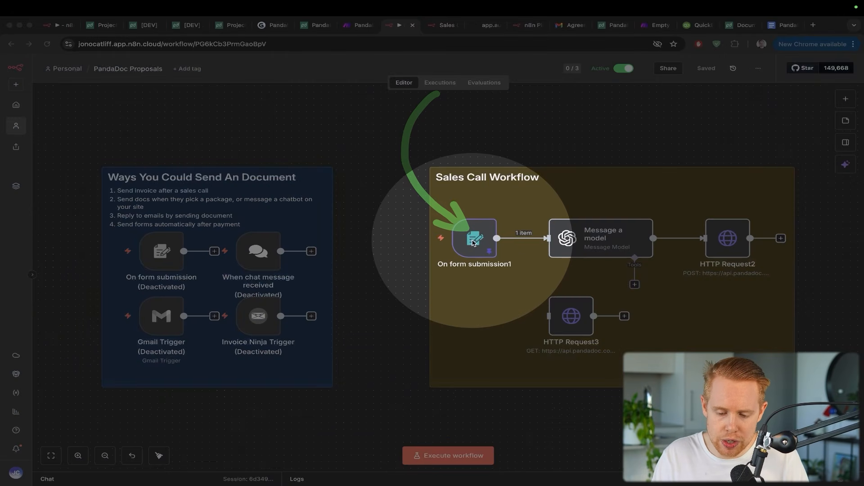
pyautogui.hotkey('ctrl', 's')
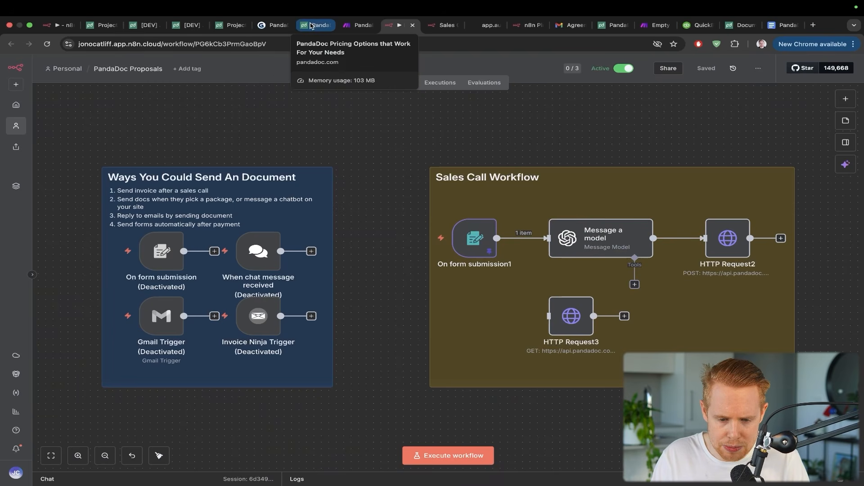
# Open the [DEV] Project Management Proposal document dated 10/15/2025 and examine the optional Ad Campaigns item in its pricing table.
pyautogui.click(186, 25)
pyautogui.click(143, 26)
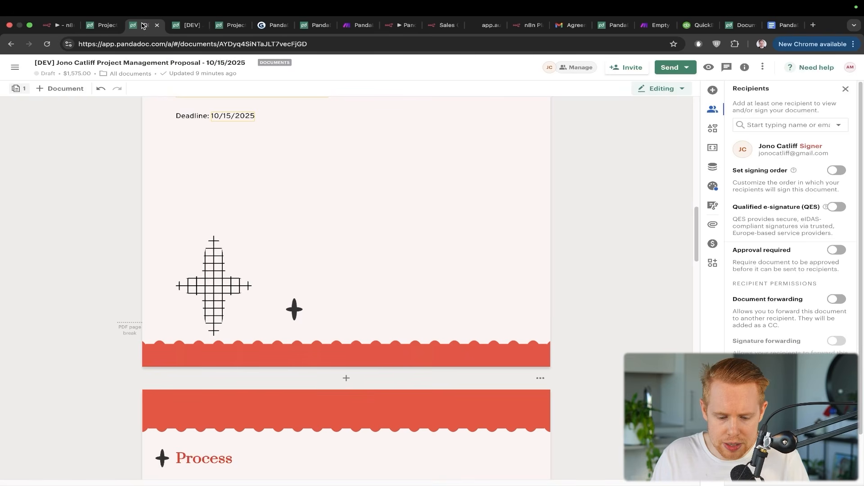
pyautogui.click(108, 27)
pyautogui.moveTo(108, 28); pyautogui.dragTo(315, 26)
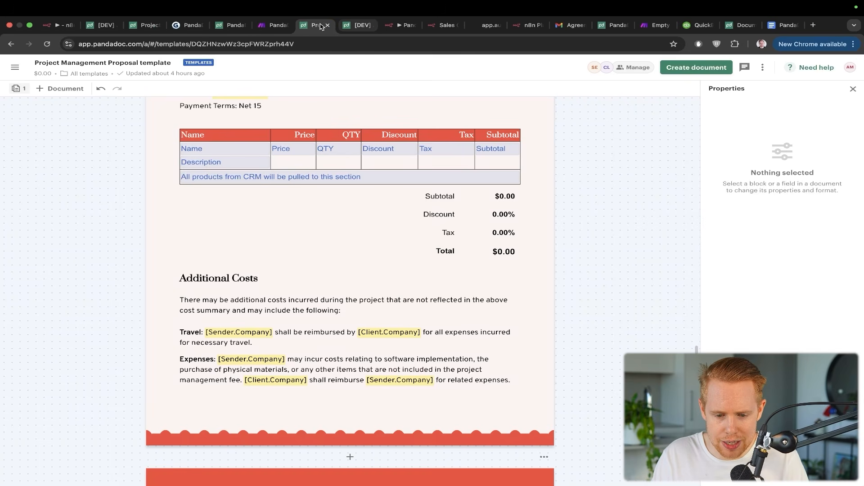
pyautogui.click(358, 25)
pyautogui.scroll(-5, 409, 275)
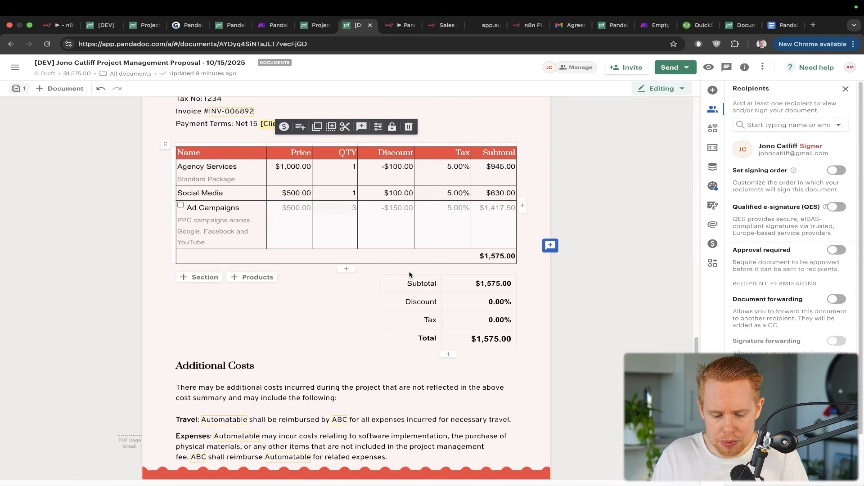
pyautogui.moveTo(123, 162); pyautogui.dragTo(174, 202)
pyautogui.press('Escape')
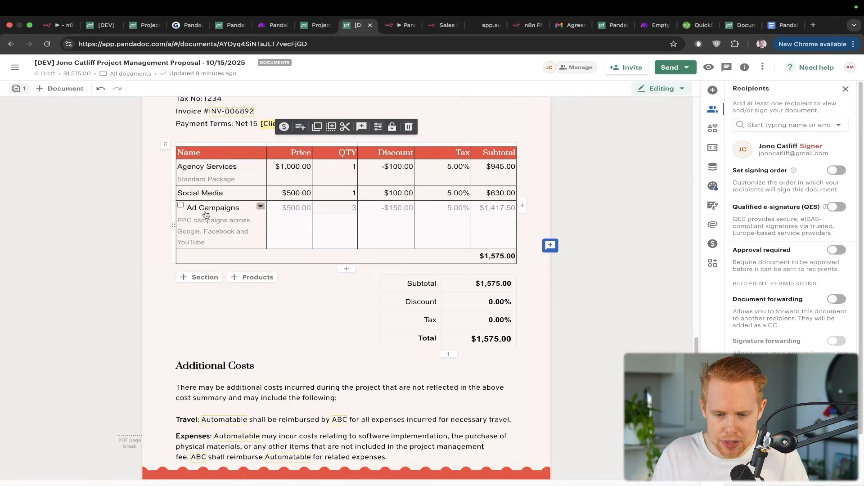
# Return to the Sales Call Logging Form and review the Ads choice under Upsells.
pyautogui.hotkey('ctrl', 'Tab')
pyautogui.hotkey('ctrl', 'Tab')
pyautogui.moveTo(356, 241); pyautogui.dragTo(356, 396)
pyautogui.hotkey('ctrl', 's')
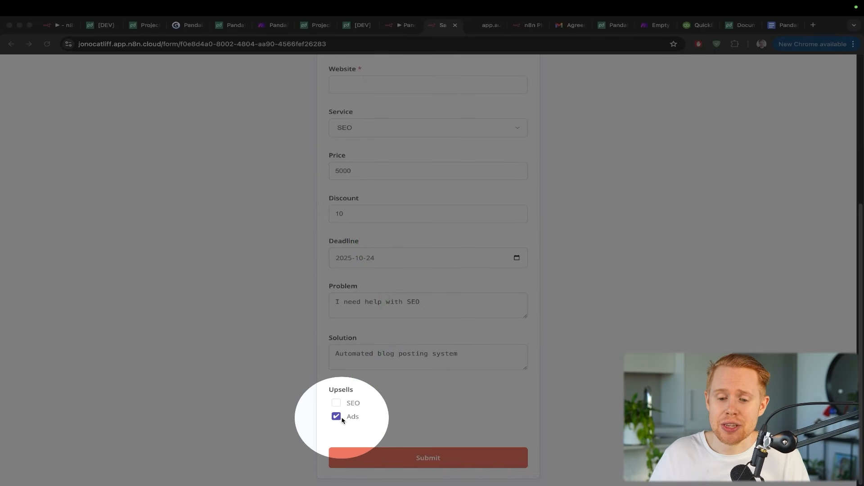
pyautogui.hotkey('ctrl', 'shift', 'Tab')
pyautogui.hotkey('ctrl', 'shift', 'Tab')
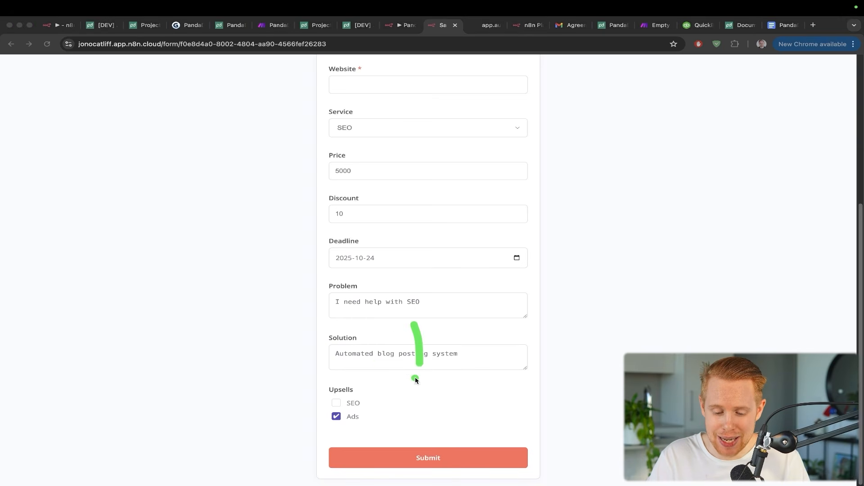
# Return to the PandaDoc Proposals workflow and compare the On form submission1 and When chat message received triggers.
pyautogui.hotkey('ctrl', 'shift', 'Tab')
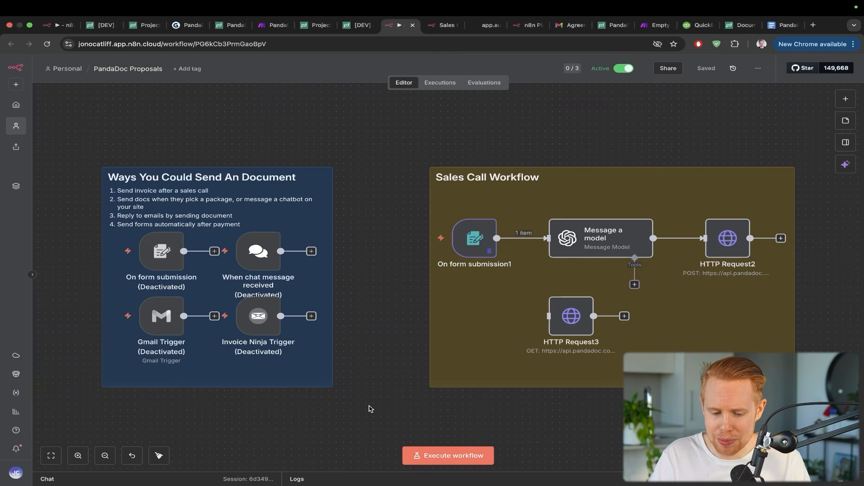
pyautogui.hotkey('ctrl', 'a')
pyautogui.moveTo(442, 91)
pyautogui.mouseDown()
pyautogui.moveTo(419, 191)
pyautogui.moveTo(457, 235)
pyautogui.mouseUp()
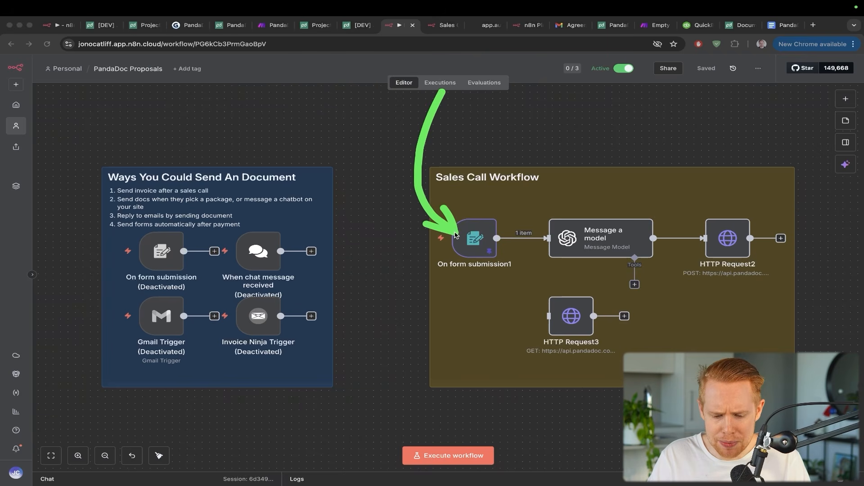
pyautogui.hotkey('ctrl', 's')
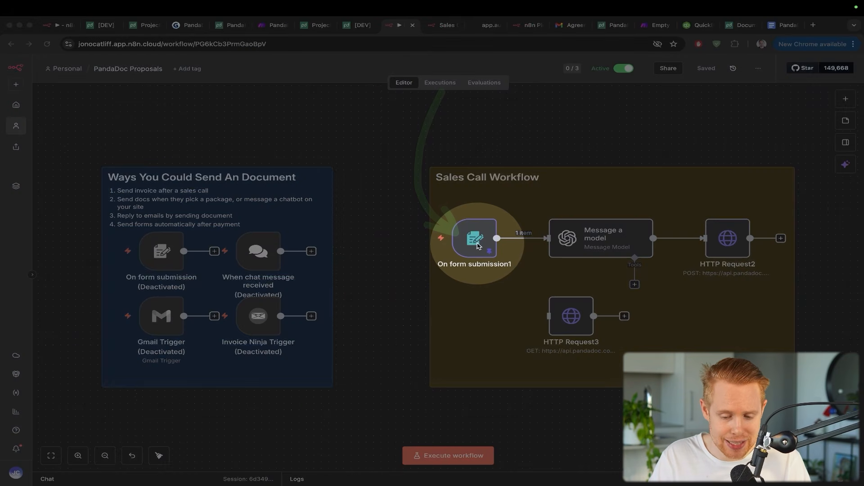
pyautogui.hotkey('ctrl', 's')
pyautogui.moveTo(313, 118)
pyautogui.mouseDown()
pyautogui.moveTo(332, 162)
pyautogui.moveTo(267, 242)
pyautogui.mouseUp()
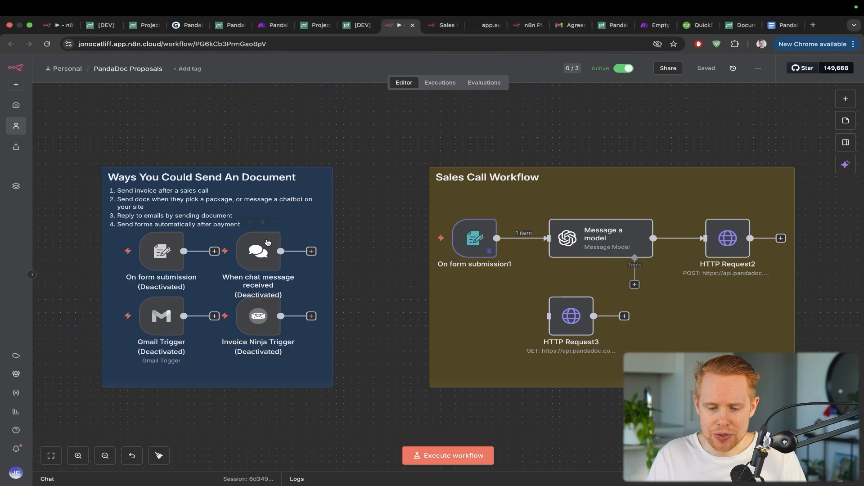
# Open the Automatable chatbot preview and read the greeting and the drafted customer request.
pyautogui.hotkey('ctrl', 'Tab')
pyautogui.hotkey('ctrl', 'Tab')
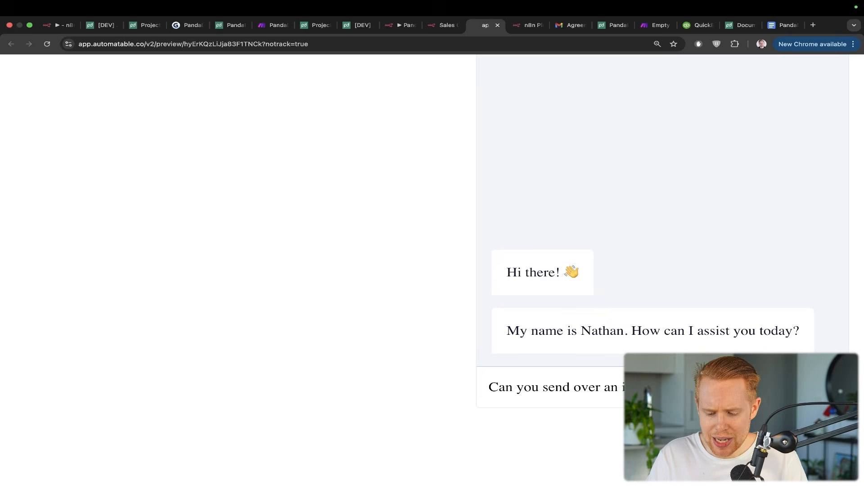
pyautogui.moveTo(709, 180)
pyautogui.mouseDown()
pyautogui.moveTo(739, 241)
pyautogui.moveTo(738, 353)
pyautogui.mouseUp()
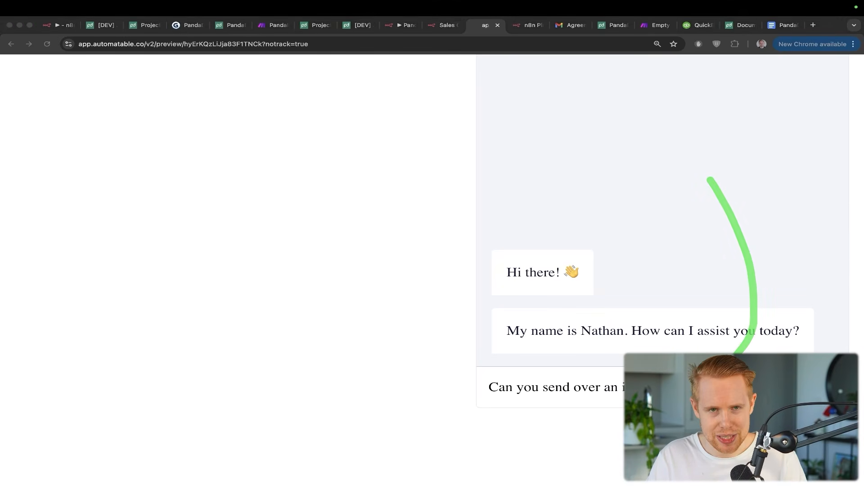
pyautogui.press('Escape')
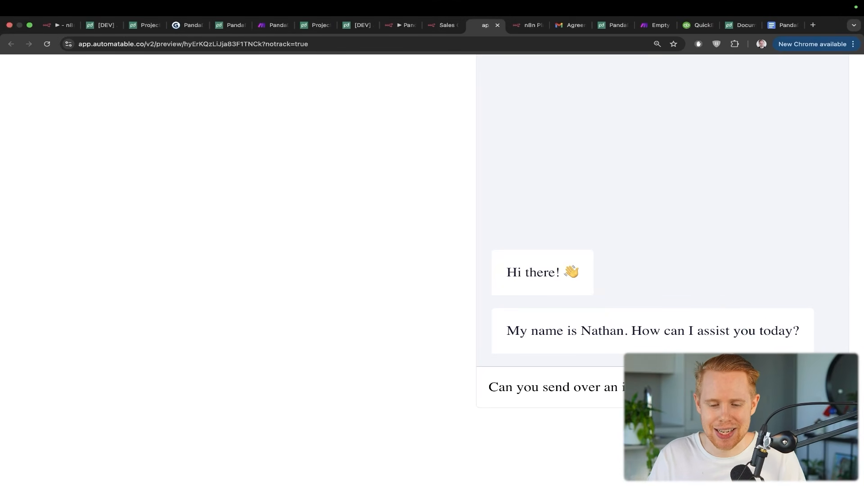
# Open the n8n pricing page and compare the Starter, Pro and Enterprise plans.
pyautogui.click(446, 25)
pyautogui.click(359, 25)
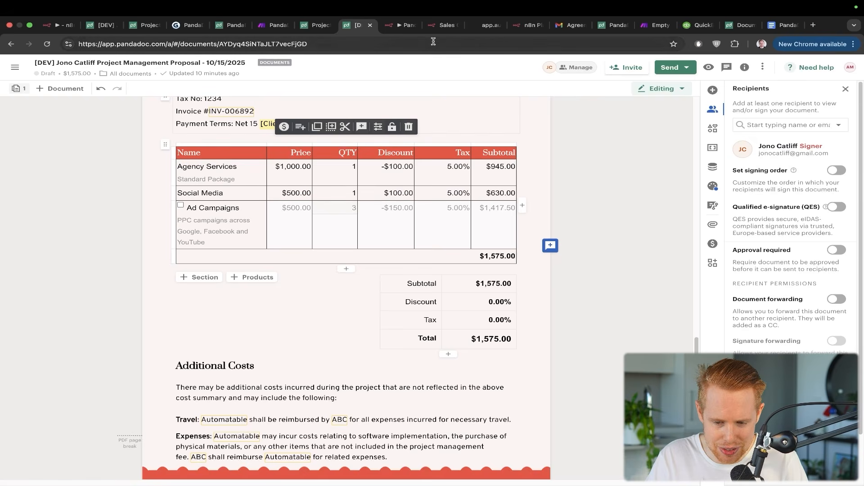
pyautogui.click(488, 25)
pyautogui.click(522, 26)
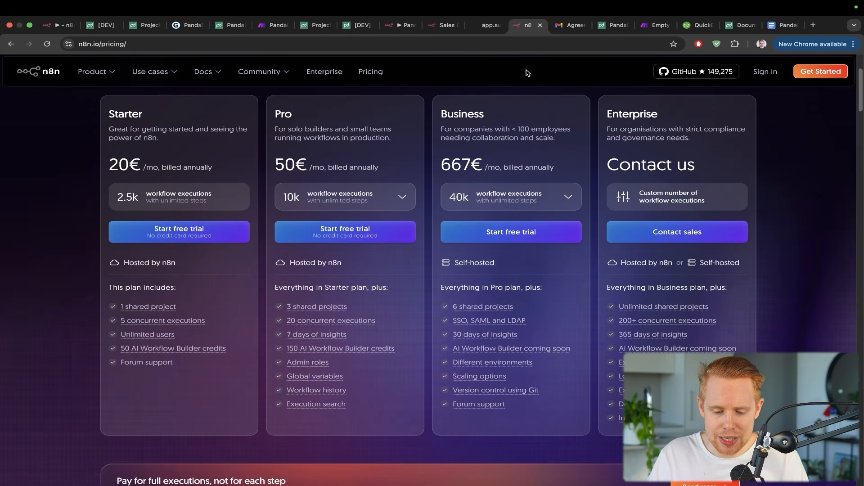
pyautogui.moveTo(376, 94); pyautogui.dragTo(90, 44)
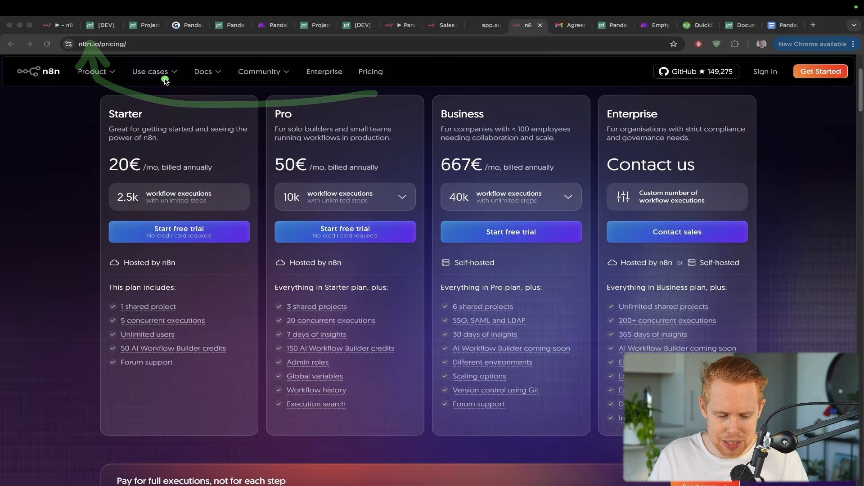
pyautogui.moveTo(279, 96); pyautogui.dragTo(205, 217)
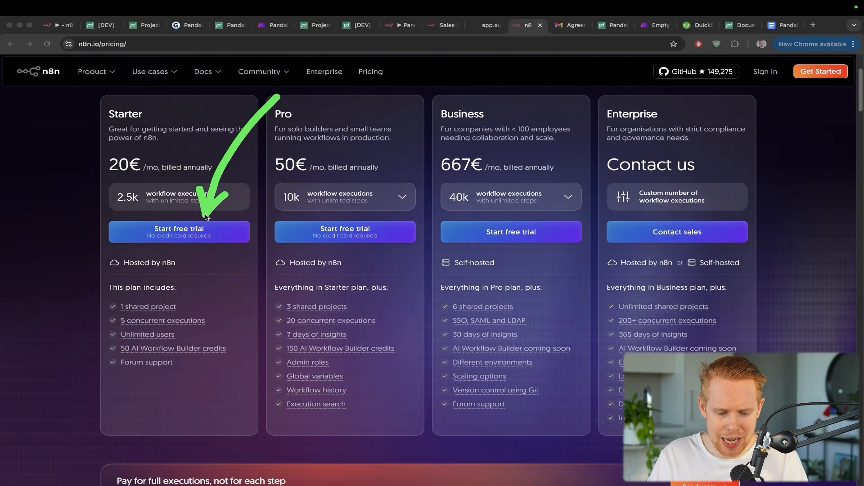
pyautogui.moveTo(407, 90); pyautogui.dragTo(360, 211)
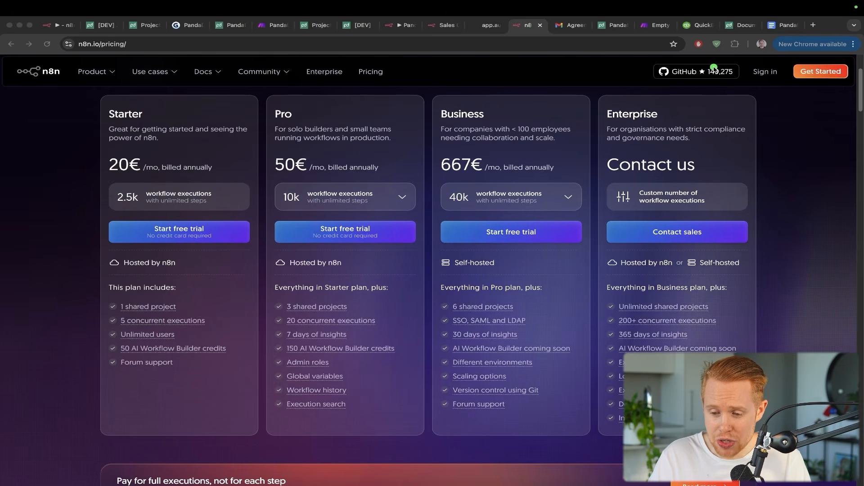
pyautogui.moveTo(715, 68); pyautogui.dragTo(680, 236)
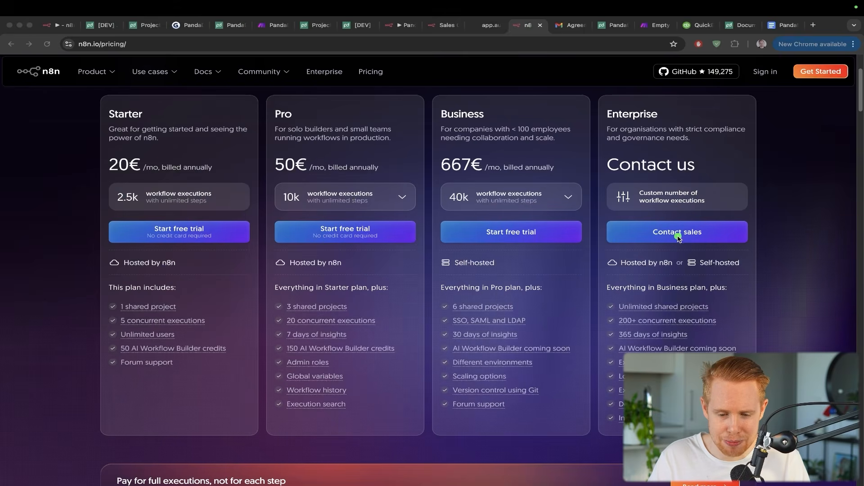
# Review the Sales Call Workflow's path to HTTP Request2, and switch to the [DEV] proposal document.
pyautogui.click(398, 26)
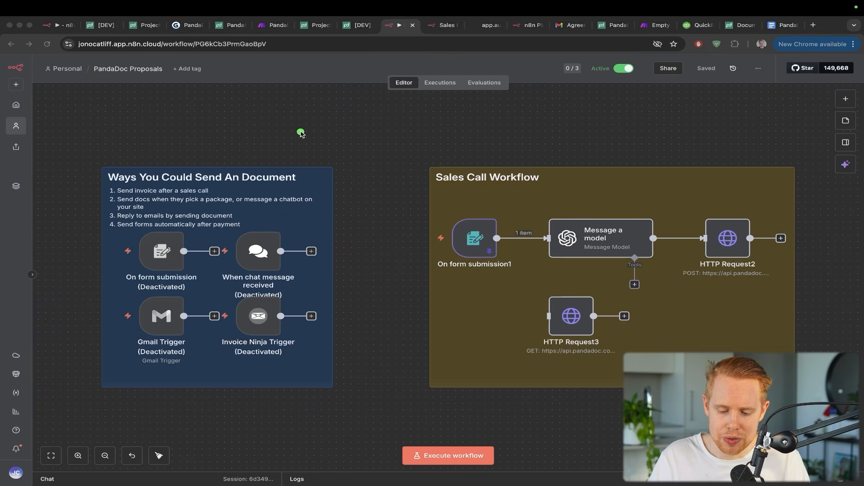
pyautogui.moveTo(300, 131)
pyautogui.mouseDown()
pyautogui.moveTo(642, 170)
pyautogui.moveTo(716, 231)
pyautogui.mouseUp()
pyautogui.hotkey('ctrl', 'shift', 'Tab')
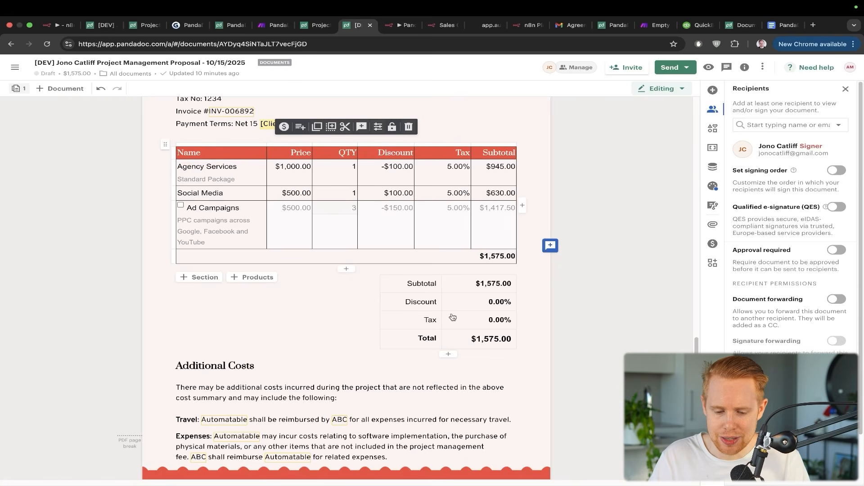
pyautogui.scroll(10, 255, 340)
# Switch to Gmail and read the Agreement email asking for the contract.
pyautogui.hotkey('ctrl', 'Tab')
pyautogui.hotkey('ctrl', 'Tab')
pyautogui.hotkey('ctrl', 'Tab')
pyautogui.hotkey('ctrl', 'Tab')
pyautogui.hotkey('ctrl', 'Tab')
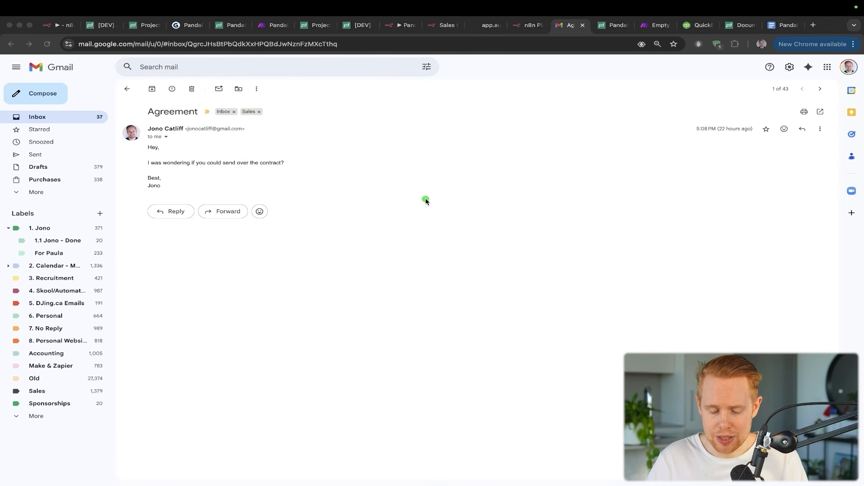
pyautogui.moveTo(425, 198); pyautogui.dragTo(213, 183)
pyautogui.hotkey('ctrl', 's')
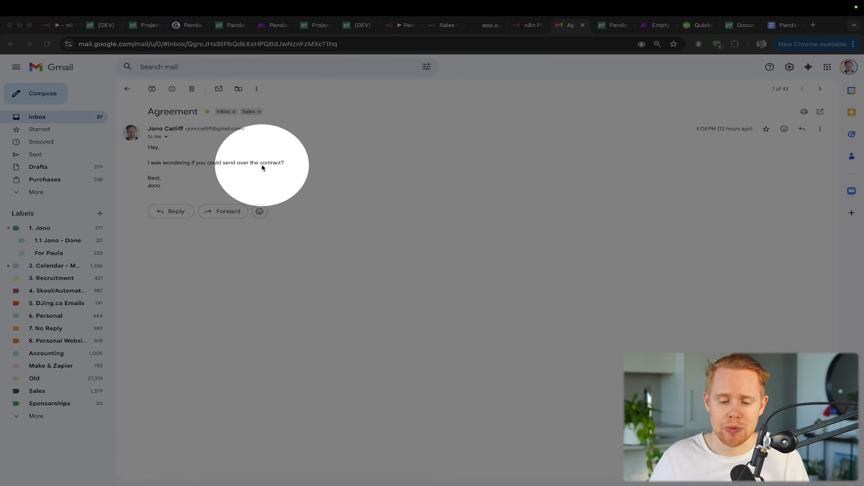
pyautogui.press('Escape')
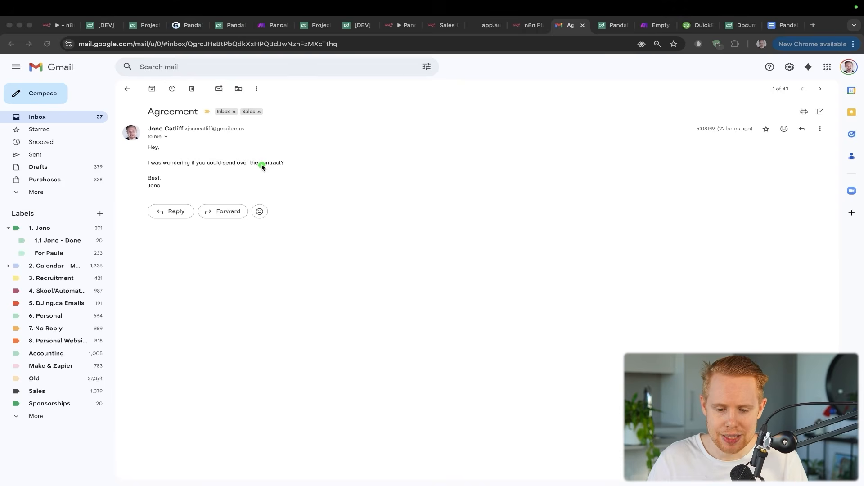
# Go back from Project Management Proposal copy 2 to PandaDoc's document templates and start creating a new template.
pyautogui.click(397, 26)
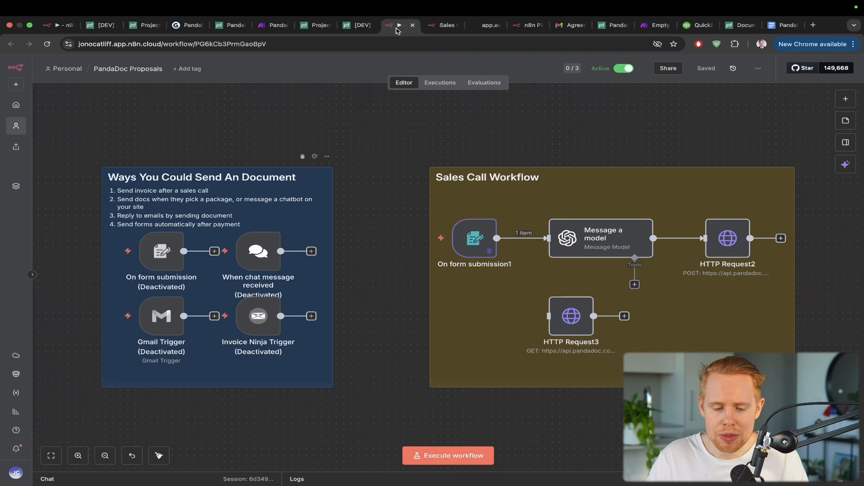
pyautogui.click(145, 28)
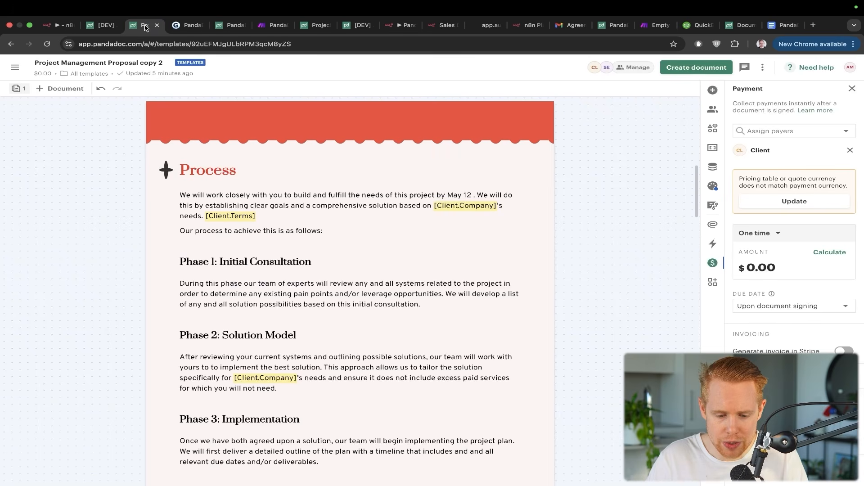
pyautogui.press('super+Left')
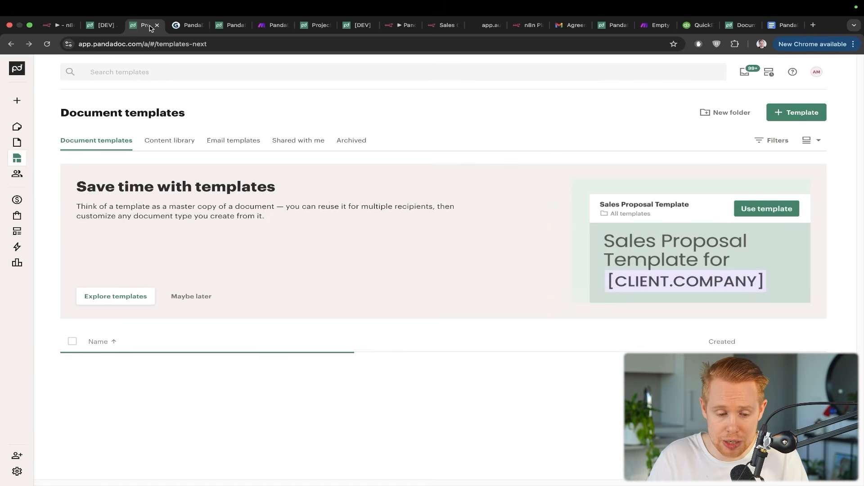
pyautogui.click(781, 112)
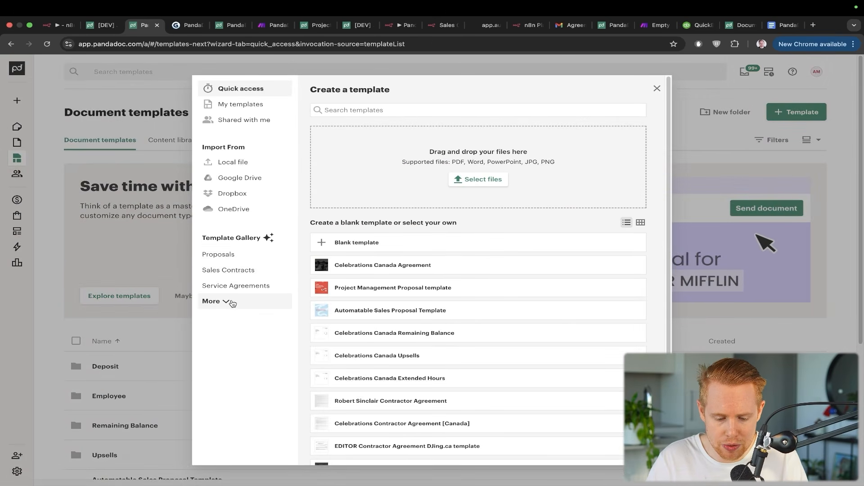
# Expand the Template Gallery categories and examine the available types, from Proposals and NDA to Offer Letters.
pyautogui.click(227, 302)
pyautogui.scroll(-3, 247, 301)
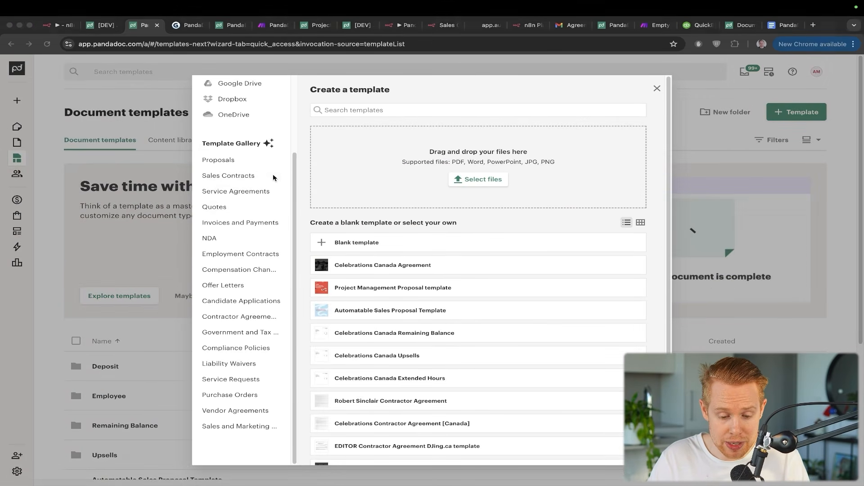
pyautogui.moveTo(291, 152)
pyautogui.mouseDown()
pyautogui.moveTo(255, 226)
pyautogui.moveTo(237, 236)
pyautogui.mouseUp()
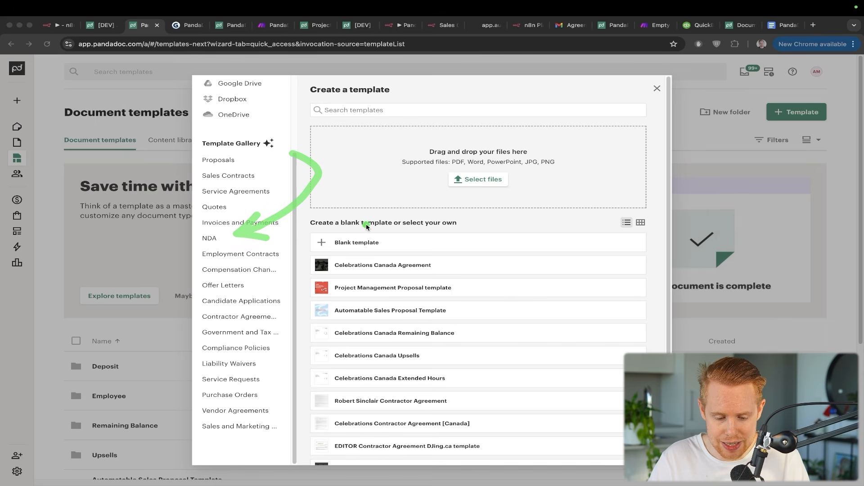
pyautogui.moveTo(369, 224); pyautogui.dragTo(265, 287)
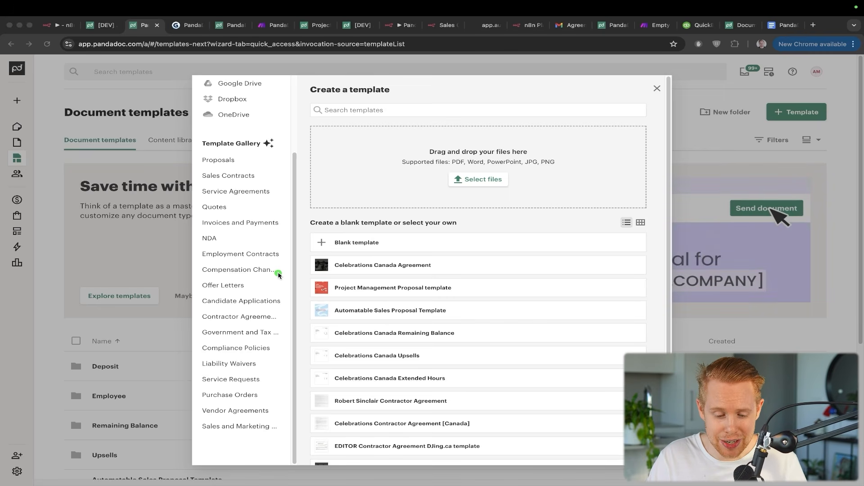
pyautogui.moveTo(315, 212); pyautogui.dragTo(262, 291)
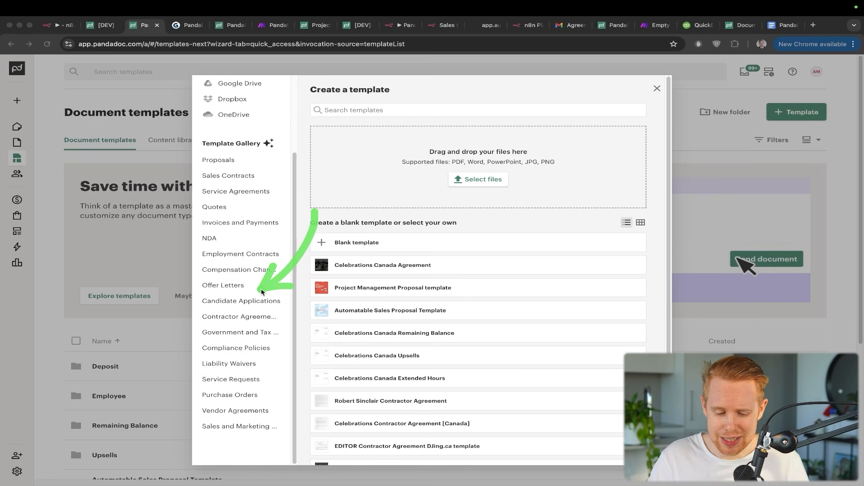
pyautogui.moveTo(348, 197)
pyautogui.mouseDown()
pyautogui.moveTo(355, 192)
pyautogui.moveTo(300, 264)
pyautogui.moveTo(259, 285)
pyautogui.mouseUp()
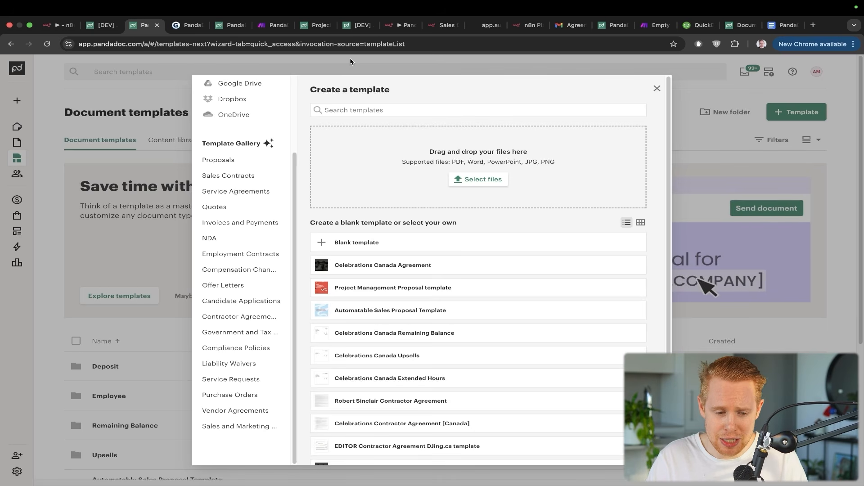
pyautogui.hotkey('ctrl', 'shift', 'Tab')
pyautogui.hotkey('ctrl', 'Tab')
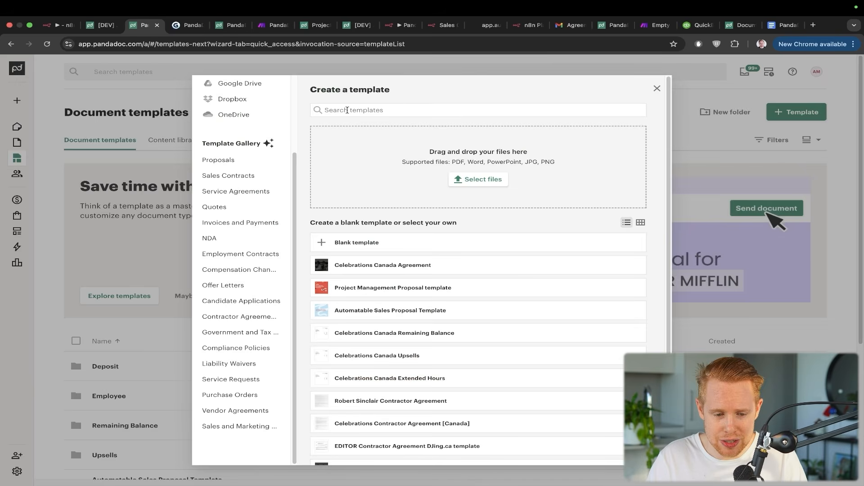
# Switch to the [DEV] Project Management Proposal document and review its Terms & Conditions, focusing on the third clause about automation services.
pyautogui.click(356, 24)
pyautogui.scroll(-20, 421, 267)
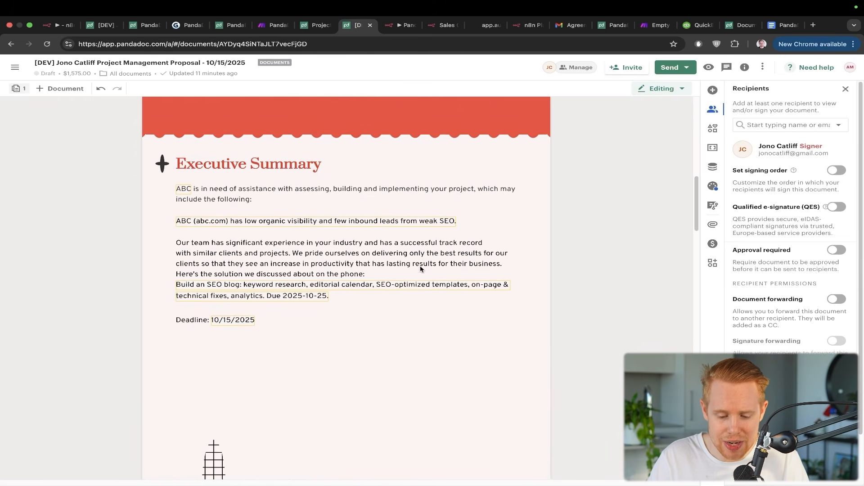
pyautogui.scroll(-15, 421, 269)
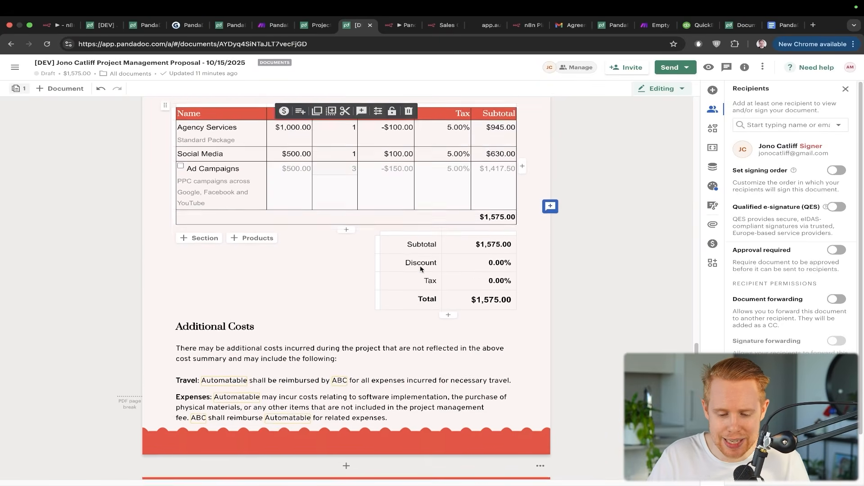
pyautogui.scroll(-2, 420, 269)
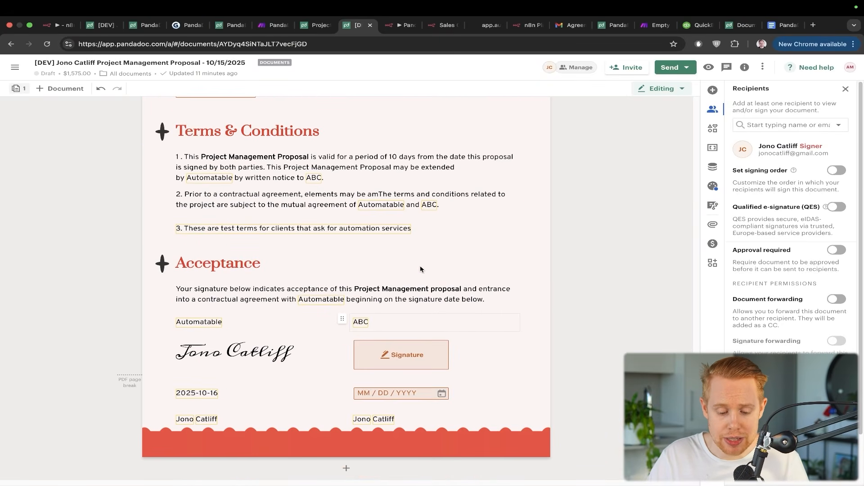
pyautogui.hotkey('ctrl', 'a')
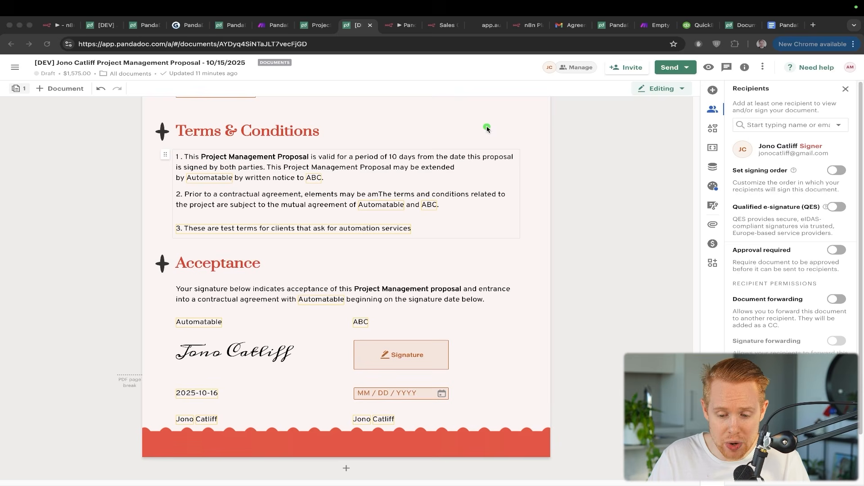
pyautogui.moveTo(495, 178); pyautogui.dragTo(453, 202)
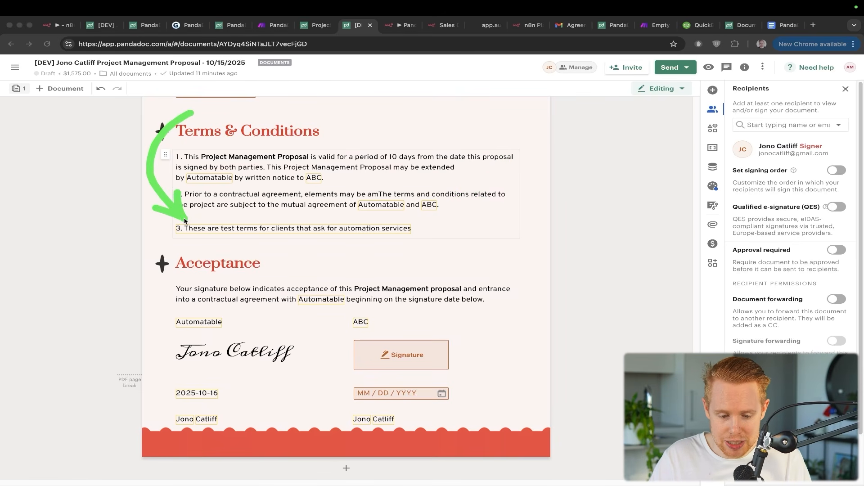
pyautogui.hotkey('ctrl', 's')
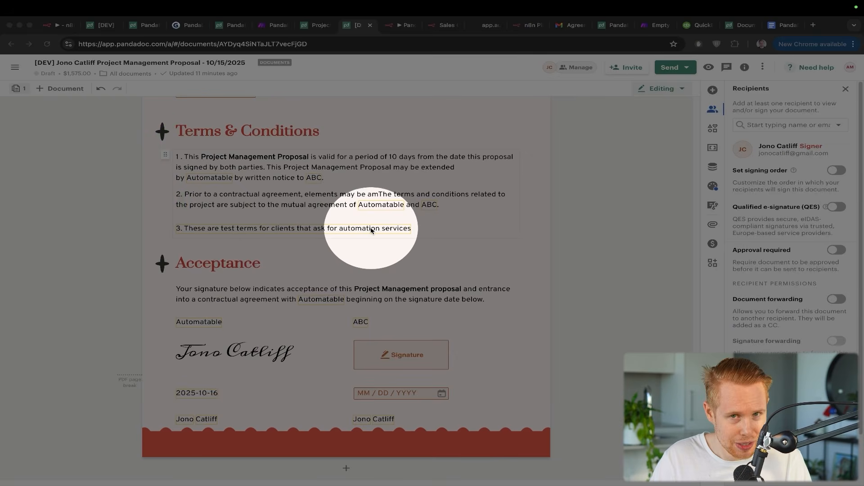
pyautogui.hotkey('ctrl', 'a')
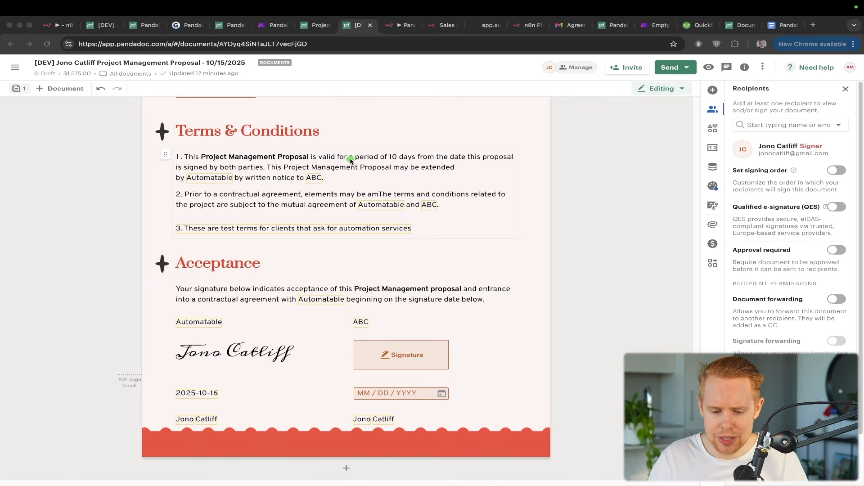
pyautogui.moveTo(374, 161); pyautogui.dragTo(379, 213)
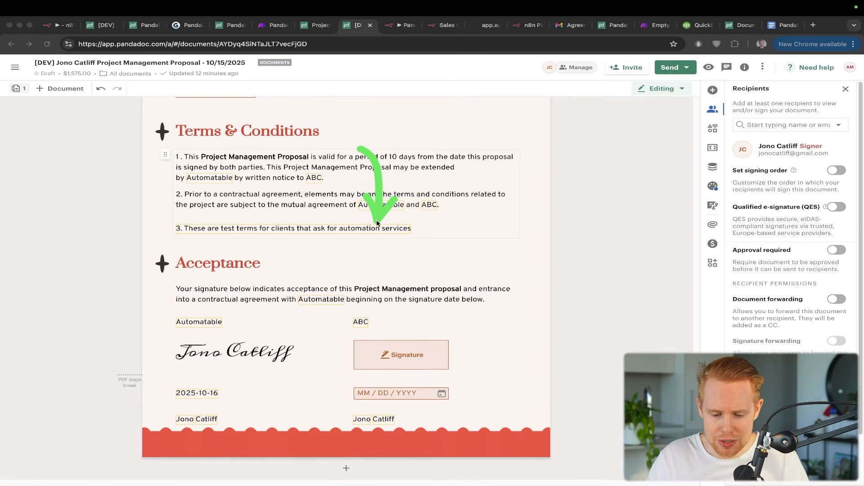
pyautogui.hotkey('ctrl', 's')
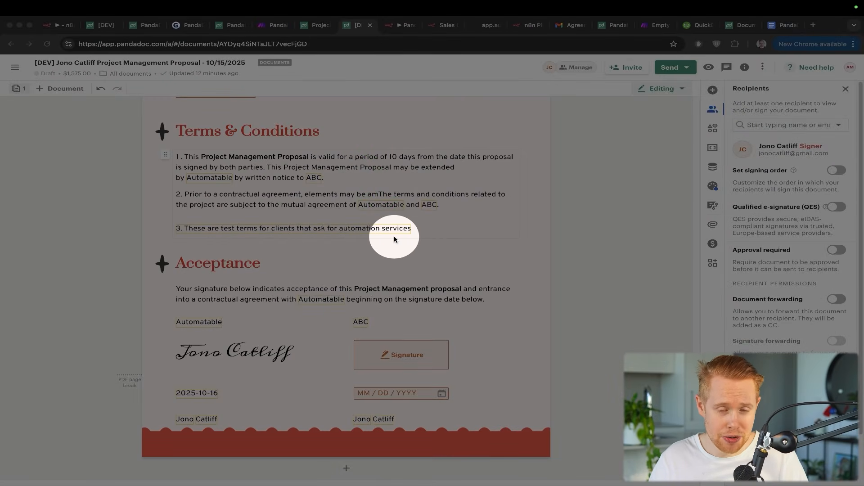
pyautogui.hotkey('ctrl', 'a')
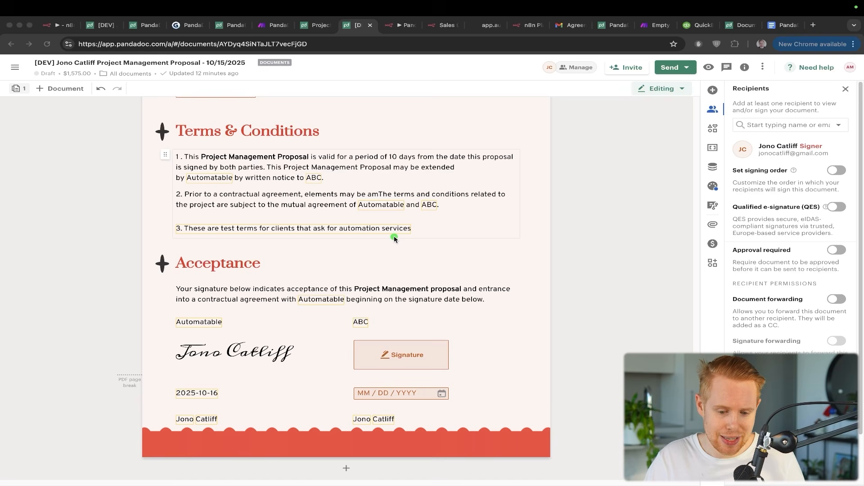
pyautogui.press('Escape')
# Switch to the sales call form and inspect the choices offered for Service.
pyautogui.hotkey('ctrl', 'Tab')
pyautogui.hotkey('ctrl', 'Tab')
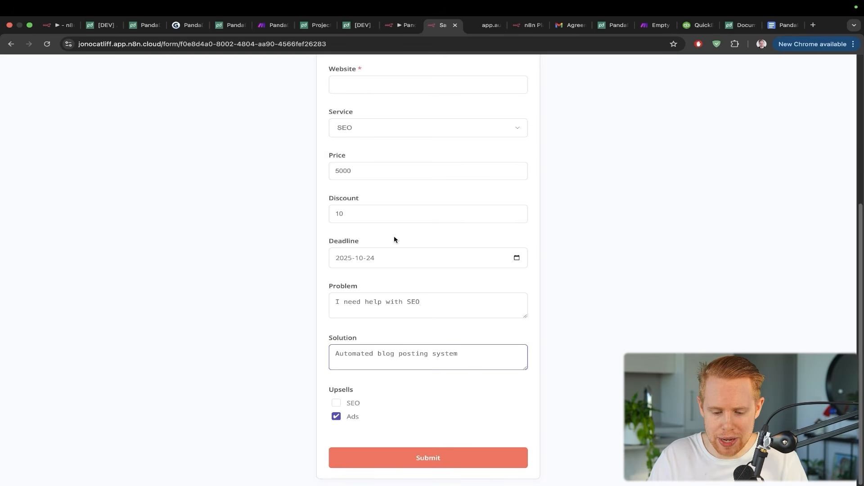
pyautogui.scroll(3, 400, 237)
pyautogui.click(399, 263)
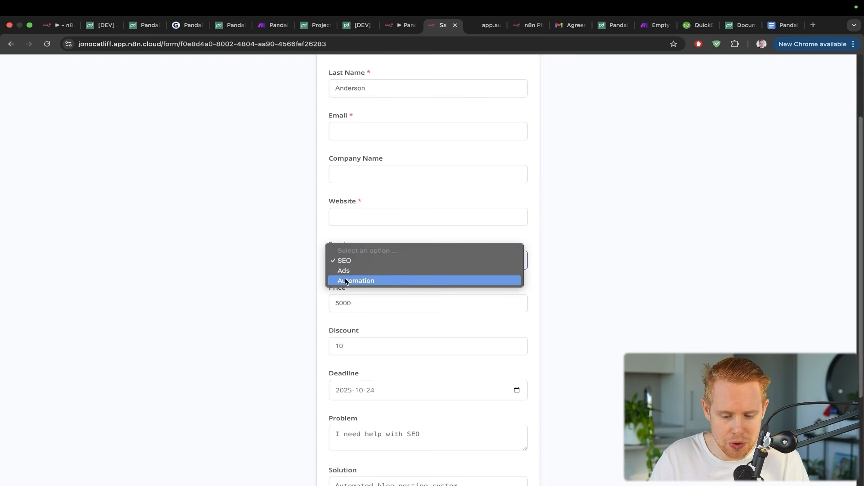
pyautogui.click(401, 180)
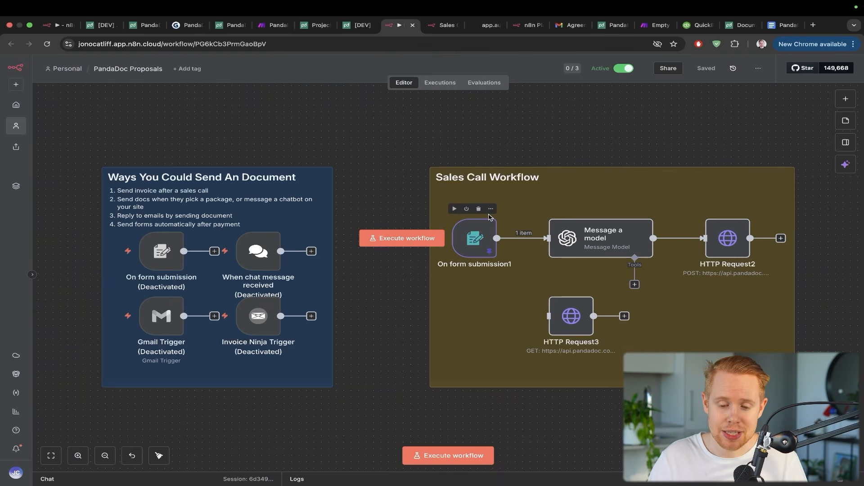
# Open the PandaDoc notes in Google Docs and review the sections on optional upsells and conditionally rendered sections.
pyautogui.click(784, 25)
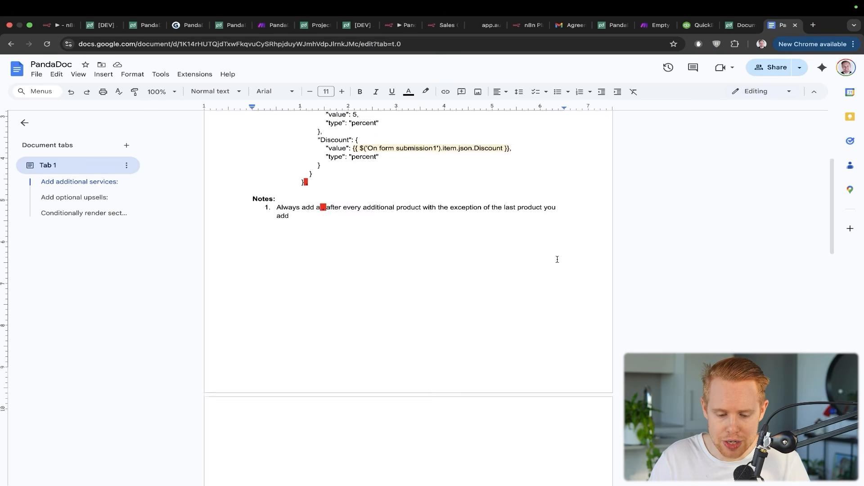
pyautogui.scroll(-20, 558, 260)
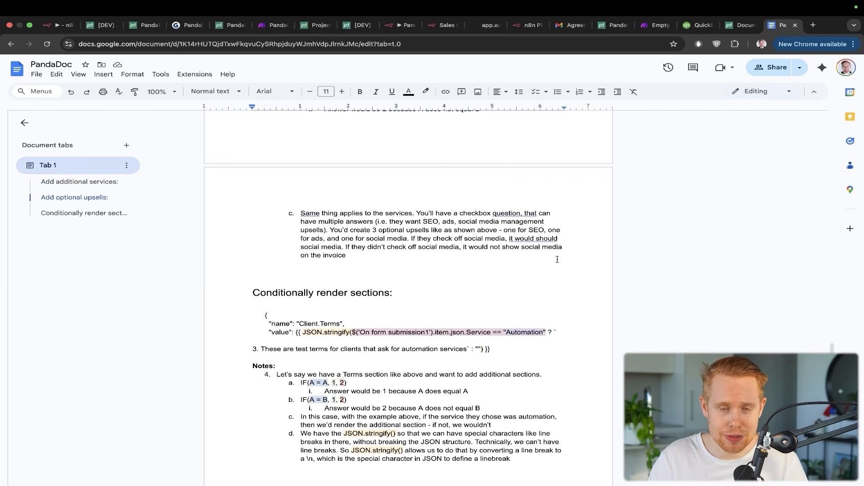
pyautogui.scroll(-4, 557, 259)
pyautogui.scroll(10, 557, 260)
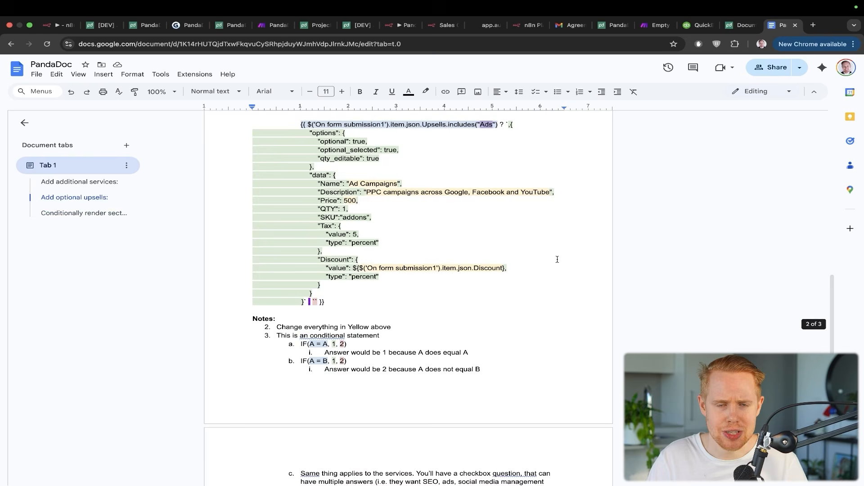
pyautogui.scroll(5, 557, 259)
# Return to the PandaDoc Proposals workflow in n8n and open the Message a model node in the Sales Call Workflow.
pyautogui.click(394, 26)
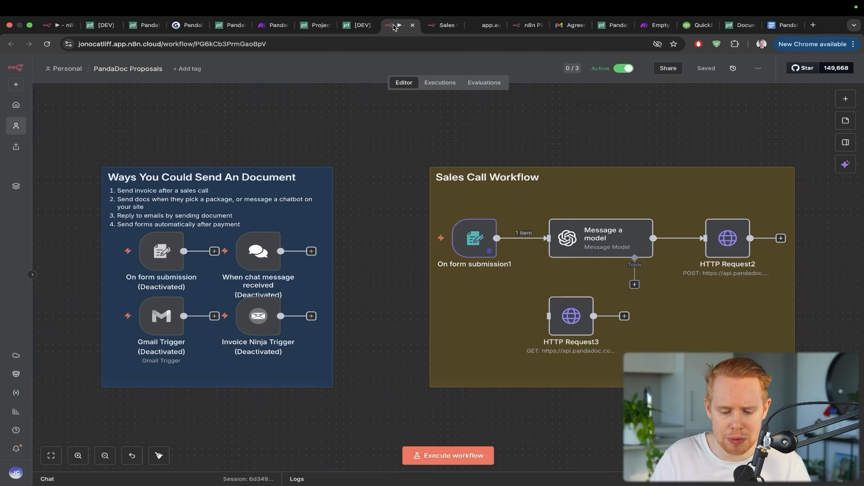
pyautogui.click(467, 149)
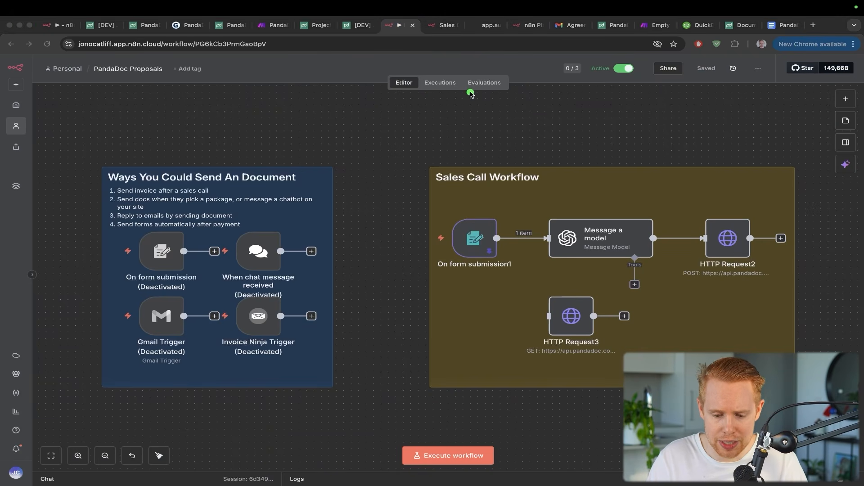
pyautogui.moveTo(470, 93); pyautogui.dragTo(462, 241)
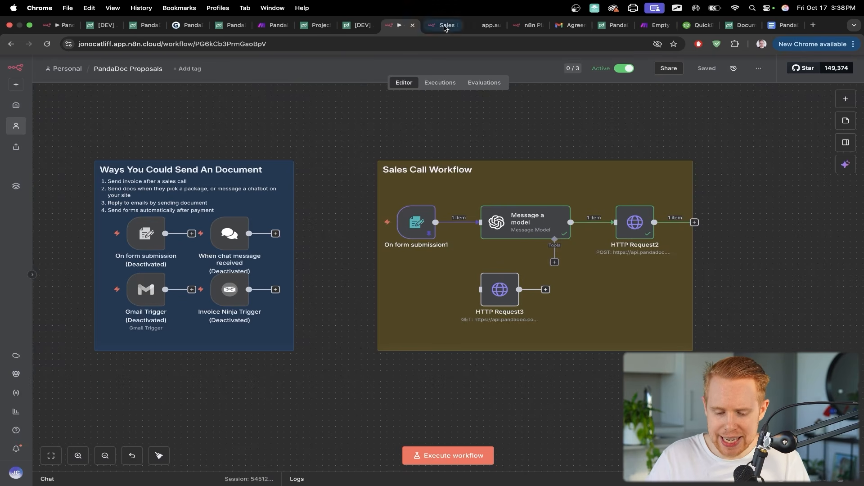
pyautogui.moveTo(546, 139); pyautogui.dragTo(525, 220)
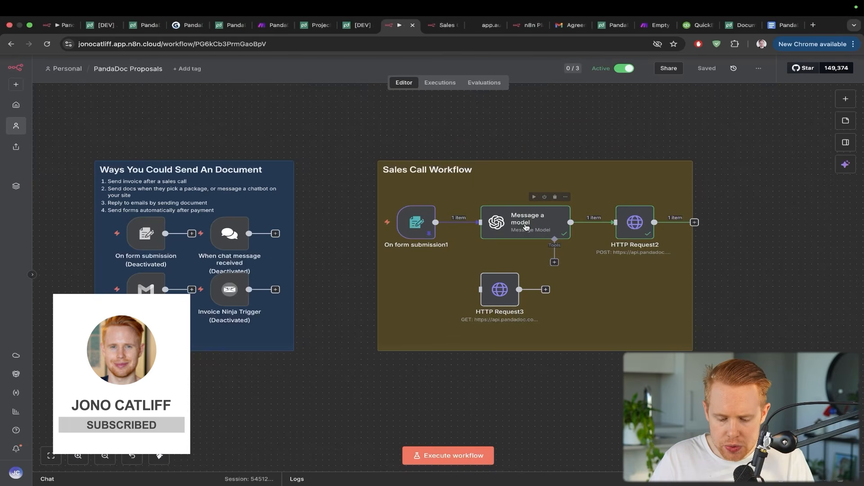
pyautogui.doubleClick(526, 225)
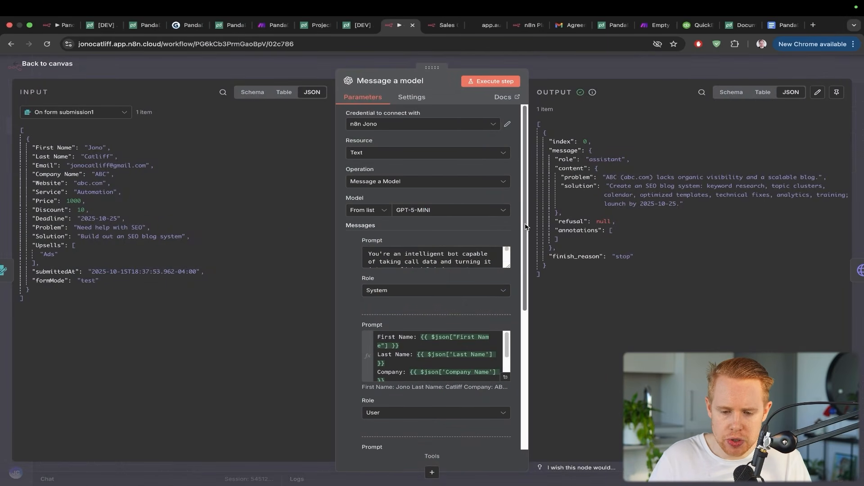
# Switch to the [DEV] proposal document and read the problem and solution text in the Executive Summary.
pyautogui.hotkey('ctrl', 'shift', 'Tab')
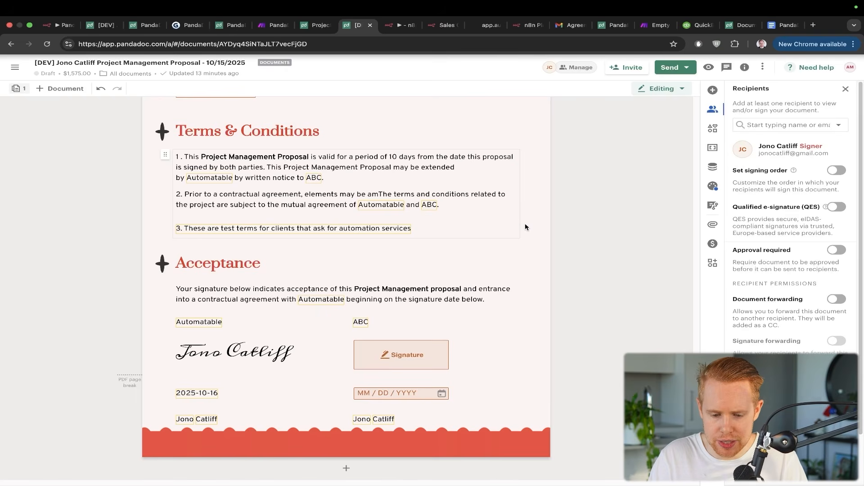
pyautogui.scroll(15, 524, 222)
pyautogui.scroll(6, 525, 223)
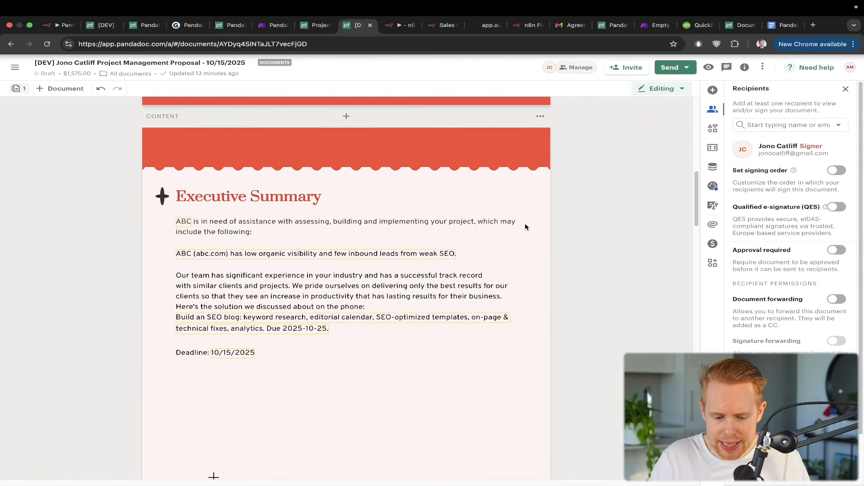
# Switch to the sales call form and examine its Problem and Solution fields.
pyautogui.hotkey('ctrl', 'Tab')
pyautogui.hotkey('ctrl', 'Tab')
pyautogui.scroll(-3, 525, 224)
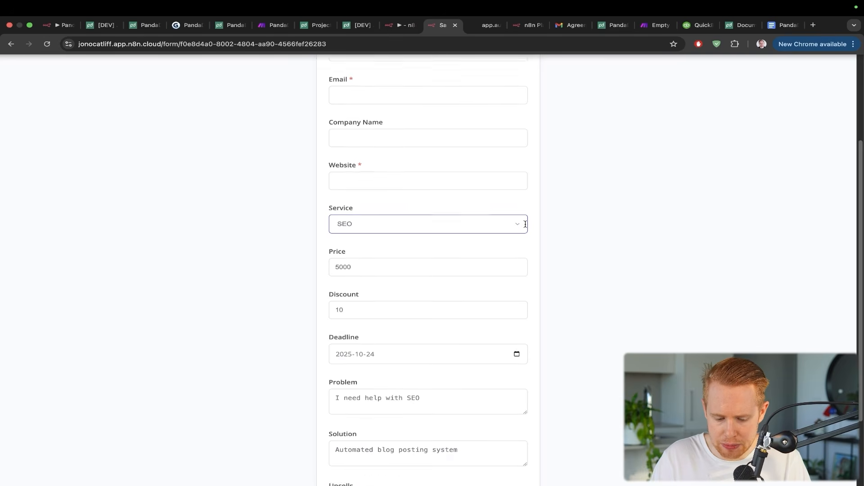
pyautogui.moveTo(493, 157); pyautogui.dragTo(470, 234)
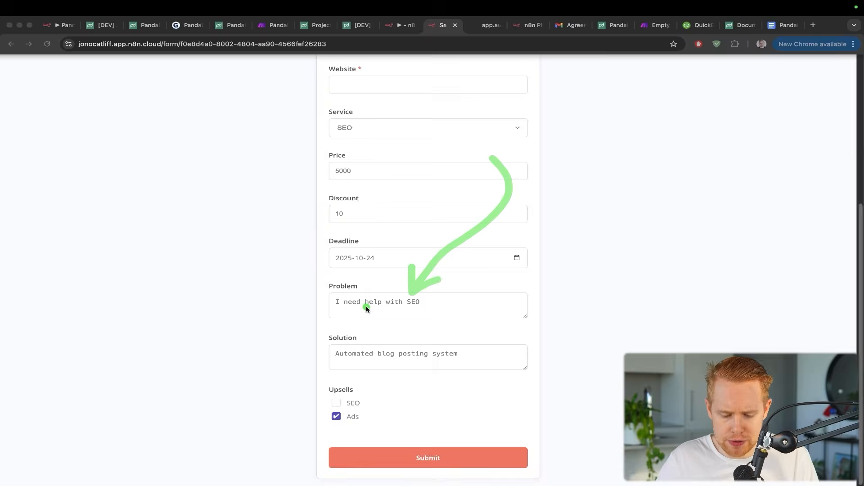
pyautogui.hotkey('ctrl', 's')
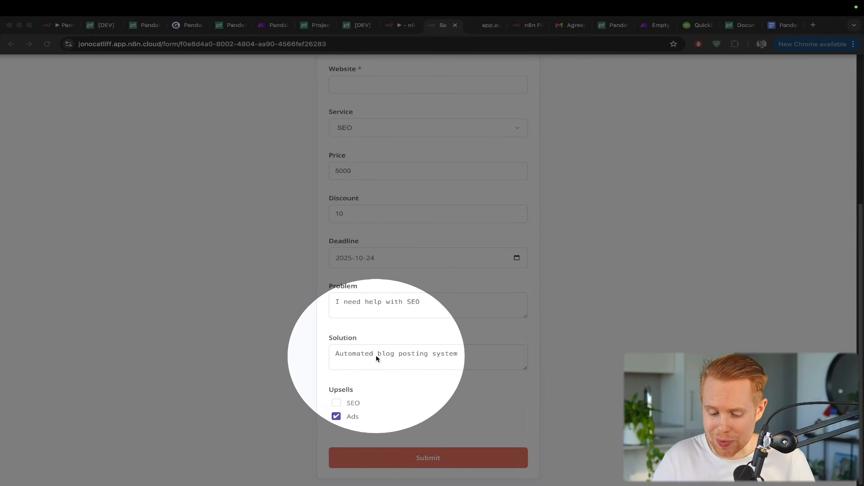
pyautogui.click(397, 341)
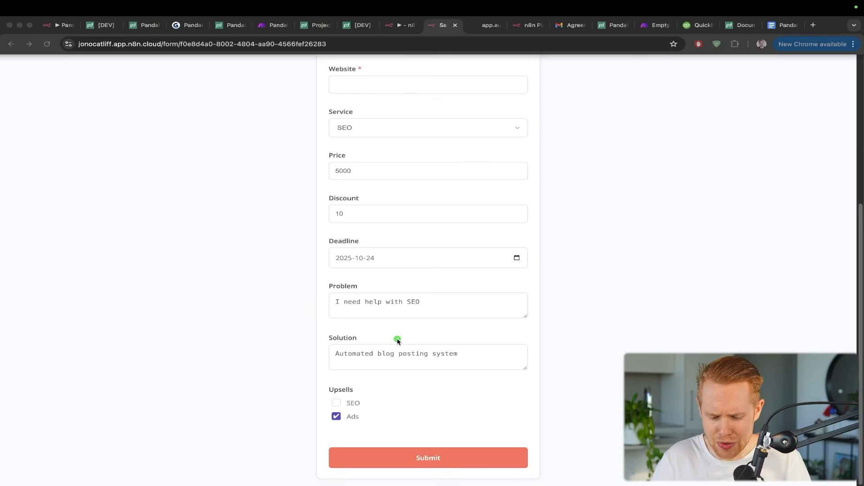
pyautogui.moveTo(470, 246); pyautogui.dragTo(425, 299)
pyautogui.moveTo(578, 290); pyautogui.dragTo(453, 353)
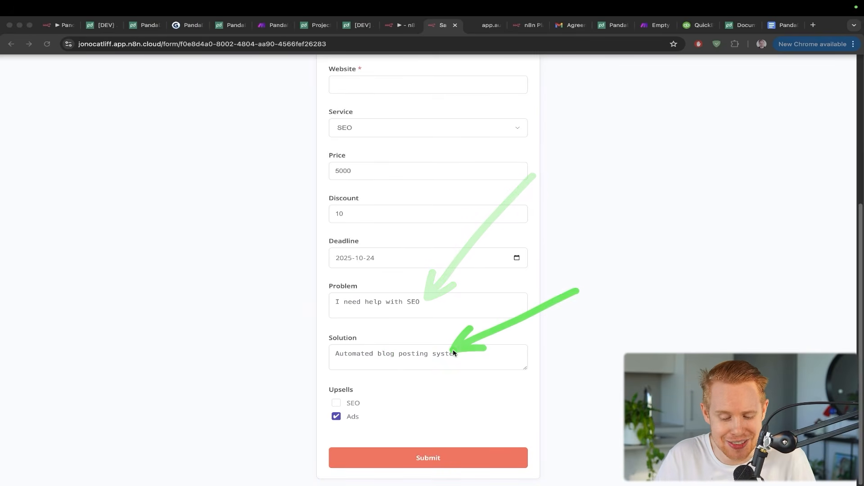
pyautogui.press('Escape')
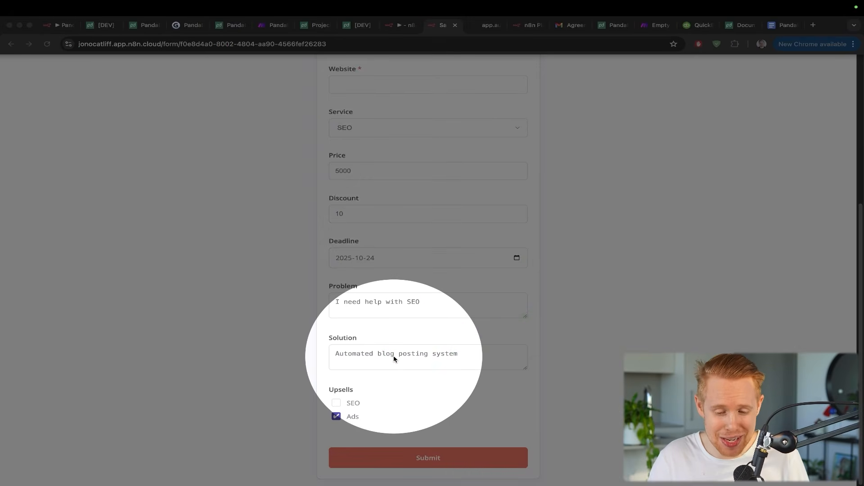
pyautogui.press('Escape')
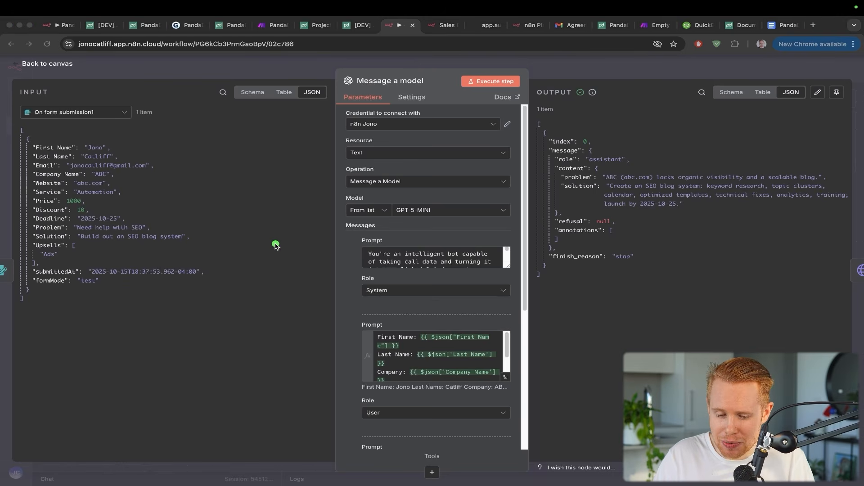
# Compare the Message a model node's input data with the fields of the sales call form.
pyautogui.moveTo(275, 245); pyautogui.dragTo(360, 87)
pyautogui.moveTo(270, 94); pyautogui.dragTo(185, 159)
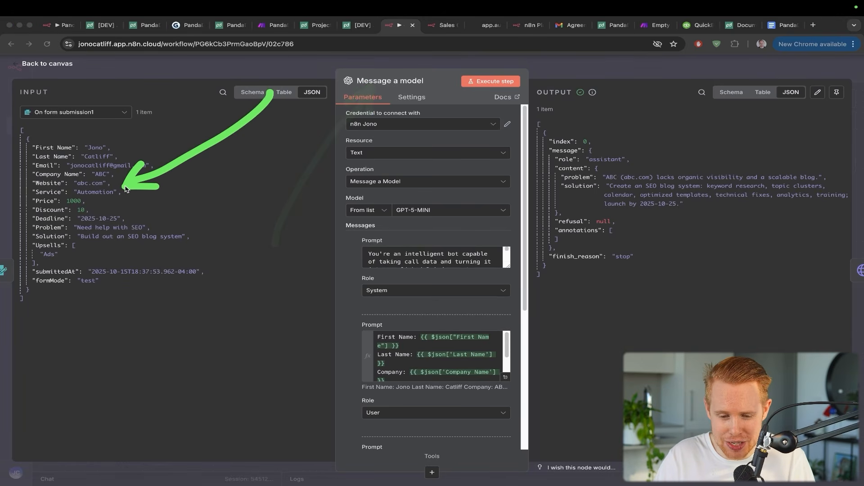
pyautogui.hotkey('ctrl', 'Tab')
pyautogui.moveTo(205, 362); pyautogui.dragTo(327, 147)
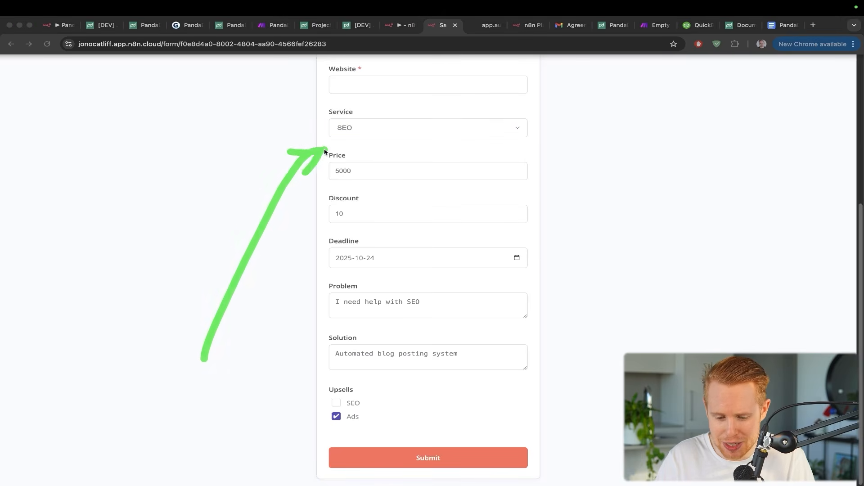
pyautogui.moveTo(521, 184); pyautogui.dragTo(473, 447)
pyautogui.hotkey('ctrl', 'shift', 'Tab')
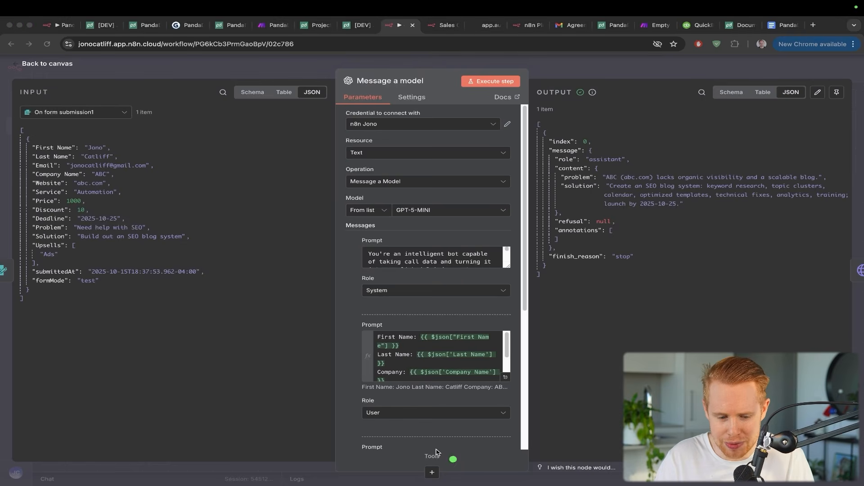
# Examine the Message a model node's form submission input data and the problem and solution text in its output.
pyautogui.moveTo(231, 165); pyautogui.dragTo(106, 199)
pyautogui.moveTo(219, 198)
pyautogui.mouseDown()
pyautogui.moveTo(378, 154)
pyautogui.moveTo(451, 164)
pyautogui.mouseUp()
pyautogui.moveTo(588, 114)
pyautogui.mouseDown()
pyautogui.moveTo(655, 137)
pyautogui.moveTo(663, 167)
pyautogui.mouseUp()
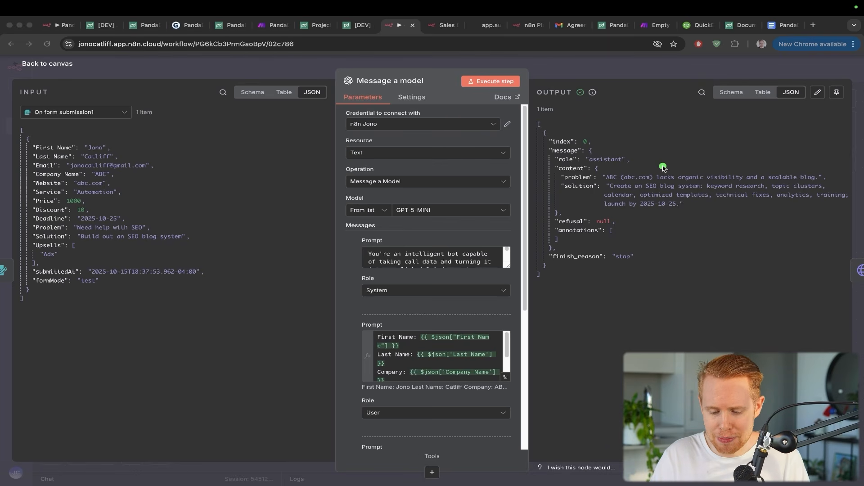
# Switch to the [DEV] proposal document and examine the problem statement in the Executive Summary.
pyautogui.hotkey('ctrl', 'shift', 'Tab')
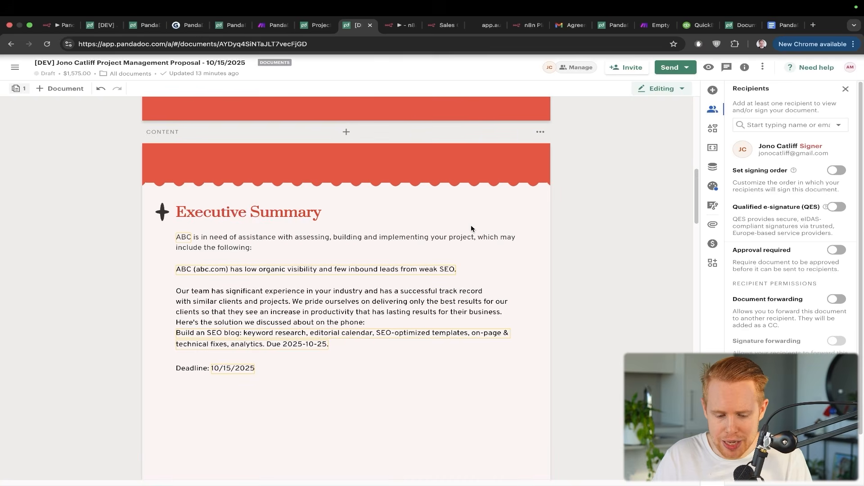
pyautogui.scroll(-3, 471, 228)
pyautogui.scroll(2, 471, 228)
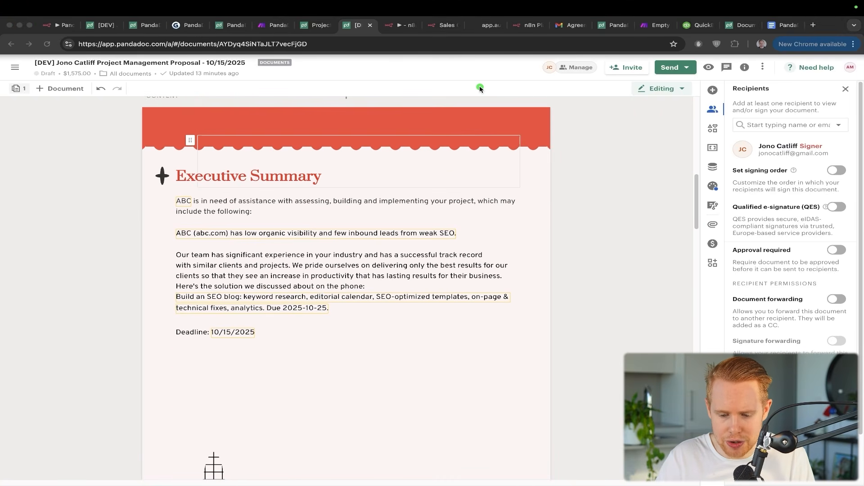
pyautogui.moveTo(481, 89)
pyautogui.mouseDown()
pyautogui.moveTo(511, 171)
pyautogui.moveTo(465, 220)
pyautogui.mouseUp()
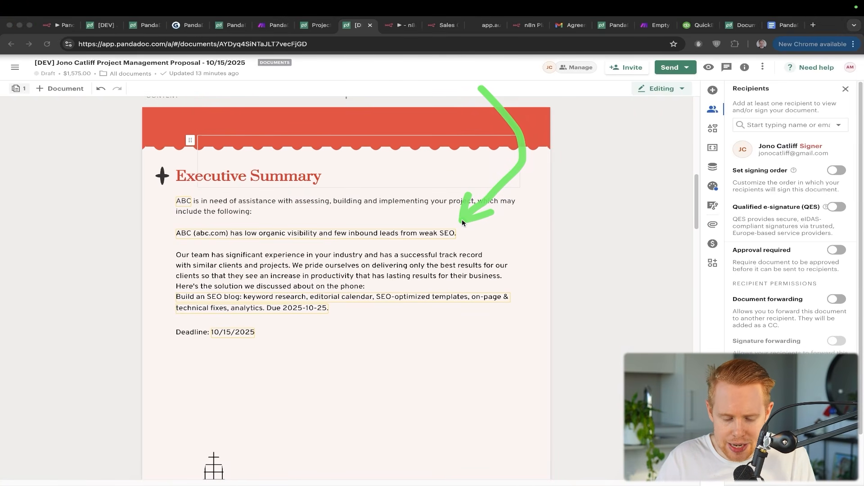
pyautogui.hotkey('ctrl', 's')
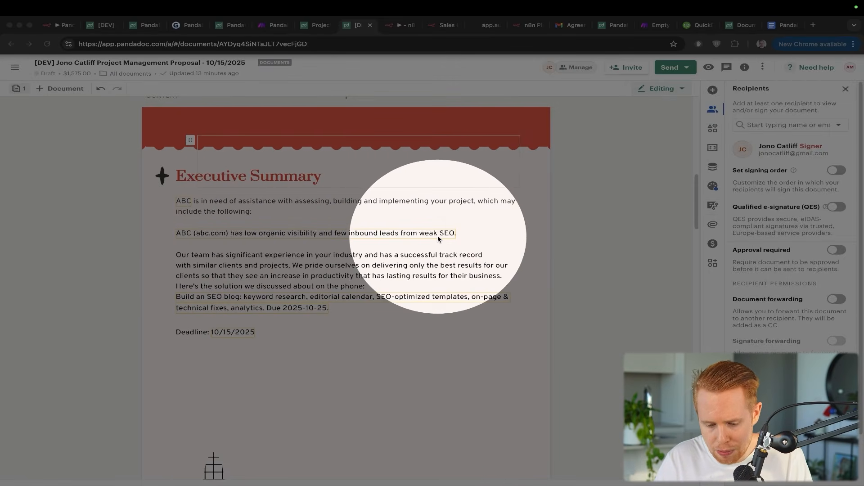
pyautogui.press('Escape')
# Switch to the sales call form and examine the entry in its Problem field.
pyautogui.hotkey('ctrl', 'Tab')
pyautogui.hotkey('ctrl', 'Tab')
pyautogui.hotkey('ctrl', 'a')
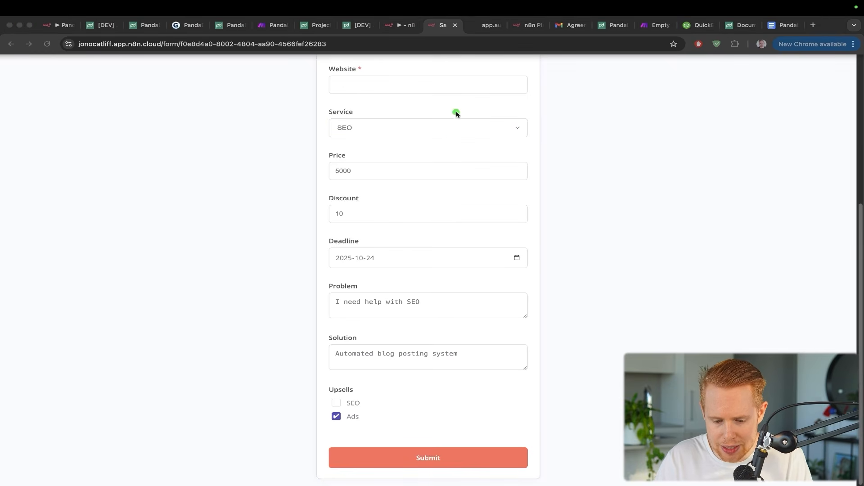
pyautogui.moveTo(514, 98); pyautogui.dragTo(371, 291)
pyautogui.hotkey('ctrl', 's')
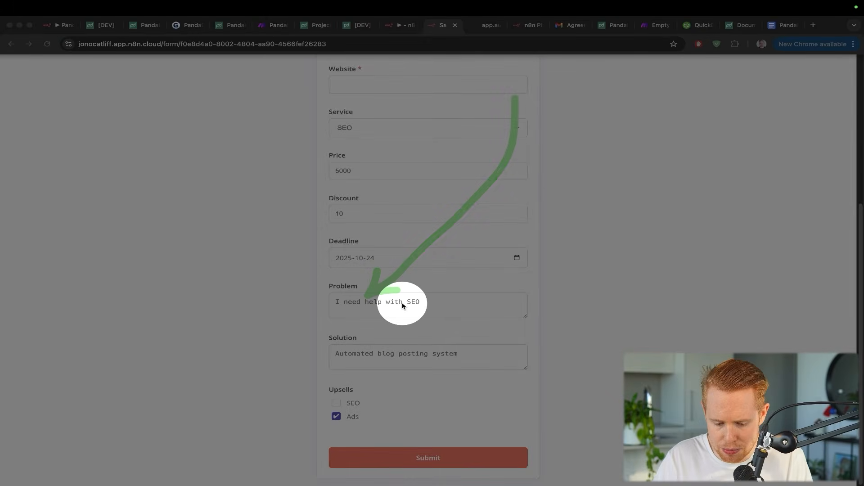
pyautogui.press('Escape')
# Return to the [DEV] proposal's Executive Summary and read its problem statement and the solution paragraph above the deadline.
pyautogui.hotkey('ctrl', 'shift', 'Tab')
pyautogui.hotkey('ctrl', 'shift', 'Tab')
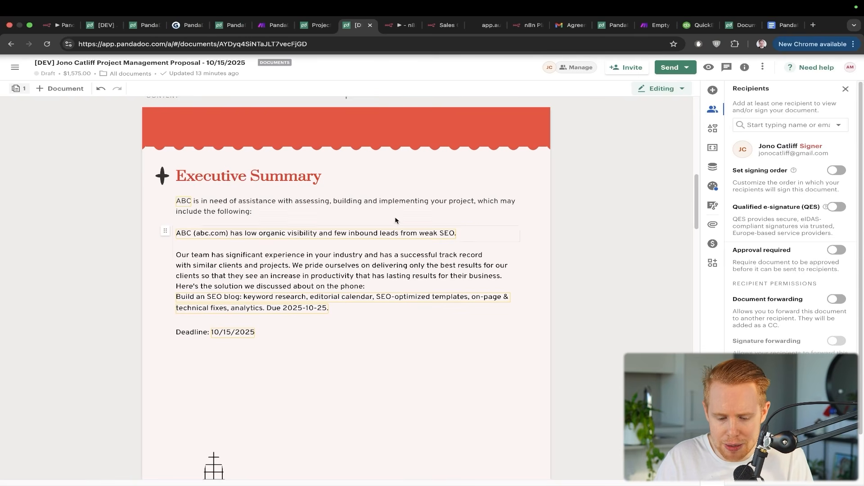
pyautogui.hotkey('ctrl', 'a')
pyautogui.moveTo(402, 142); pyautogui.dragTo(378, 225)
pyautogui.hotkey('ctrl', 's')
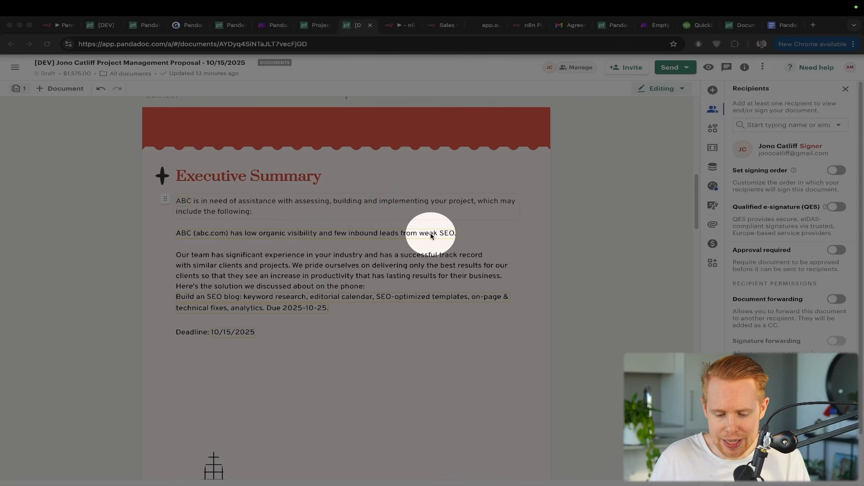
pyautogui.hotkey('ctrl', 's')
pyautogui.moveTo(152, 274); pyautogui.dragTo(181, 293)
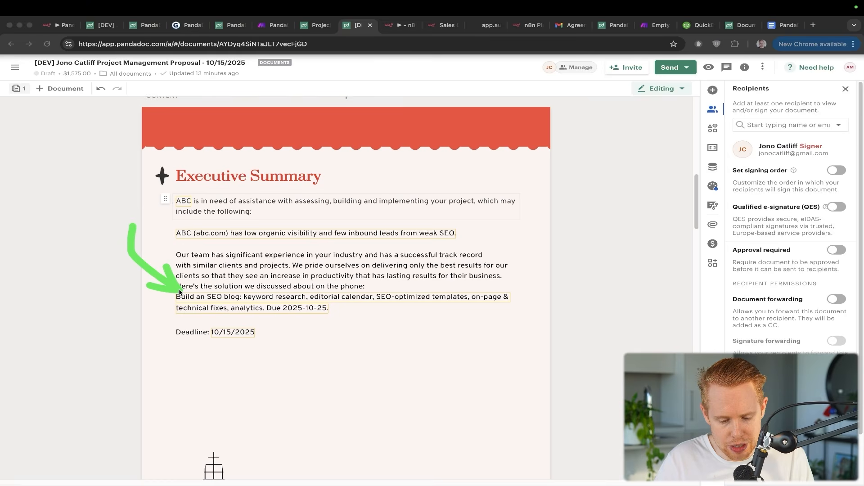
pyautogui.hotkey('ctrl', 's')
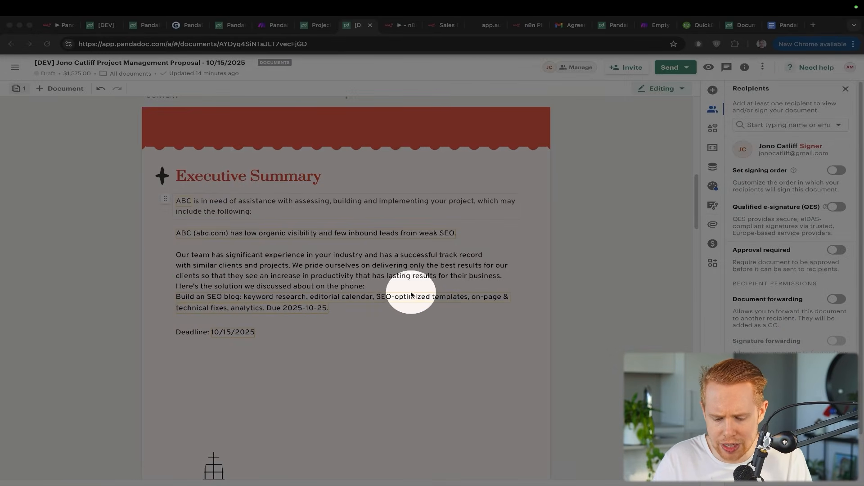
pyautogui.hotkey('ctrl', 's')
# Return to the n8n workflow and review the prompts of the Message a model node.
pyautogui.hotkey('ctrl', 'Tab')
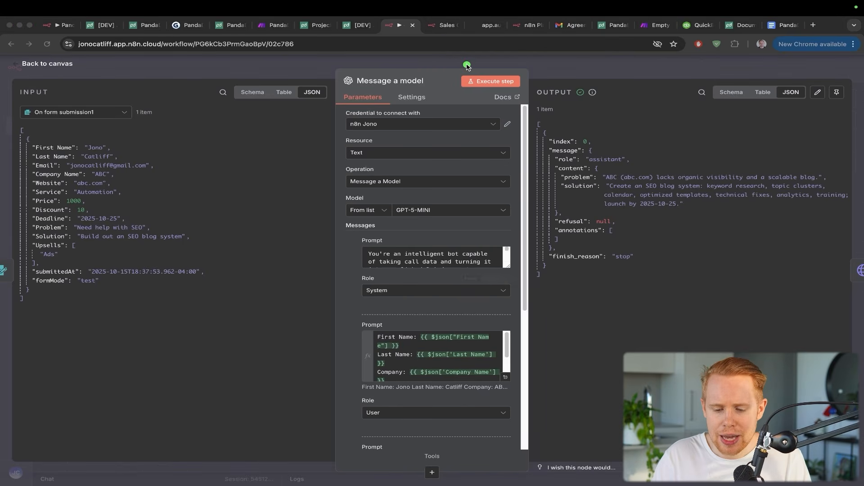
pyautogui.moveTo(468, 66)
pyautogui.mouseDown()
pyautogui.moveTo(526, 182)
pyautogui.moveTo(479, 258)
pyautogui.mouseUp()
pyautogui.press('Escape')
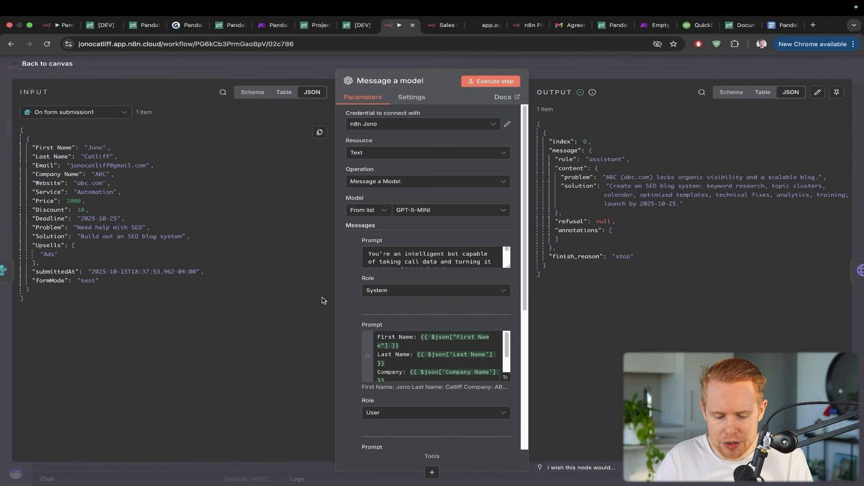
# Review the System, User and Assistant messages of the Message a model node, enlarging the system prompt box to read its full text.
pyautogui.scroll(-3, 347, 311)
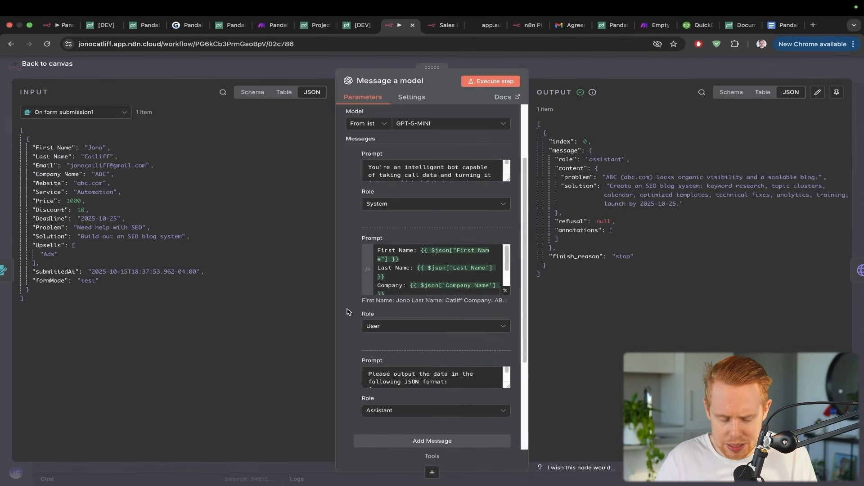
pyautogui.moveTo(232, 116); pyautogui.dragTo(360, 194)
pyautogui.moveTo(286, 265); pyautogui.dragTo(360, 323)
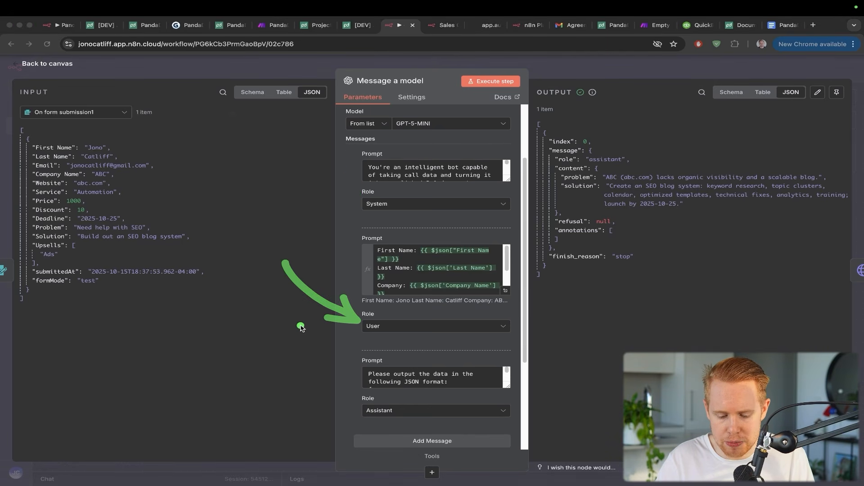
pyautogui.moveTo(298, 325); pyautogui.dragTo(362, 409)
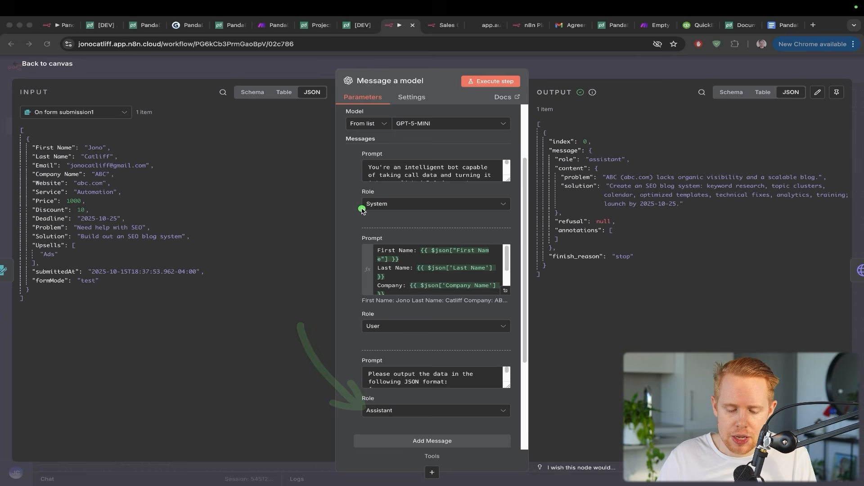
pyautogui.moveTo(508, 178); pyautogui.dragTo(509, 278)
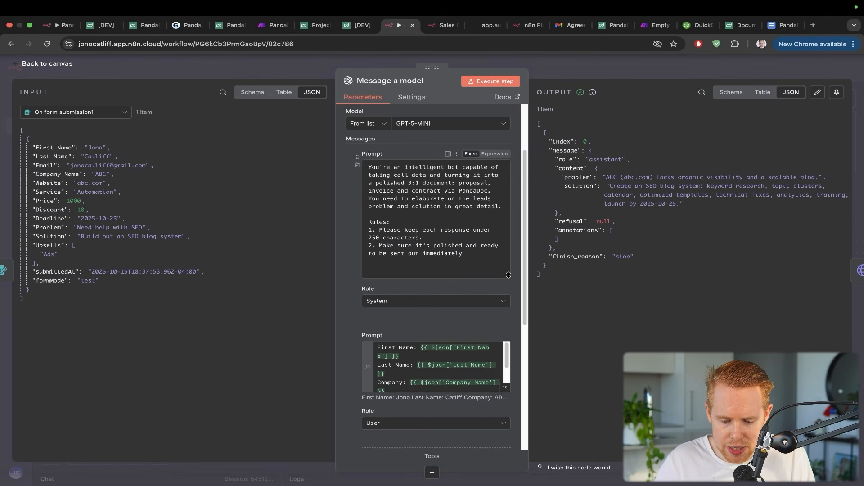
pyautogui.moveTo(360, 304)
pyautogui.mouseDown()
pyautogui.moveTo(326, 239)
pyautogui.moveTo(370, 176)
pyautogui.mouseUp()
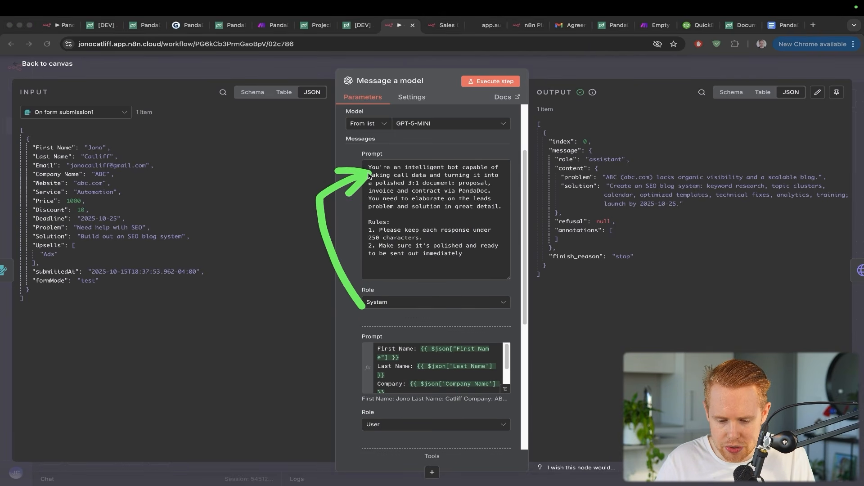
pyautogui.moveTo(513, 142)
pyautogui.mouseDown()
pyautogui.moveTo(526, 131)
pyautogui.moveTo(671, 167)
pyautogui.mouseUp()
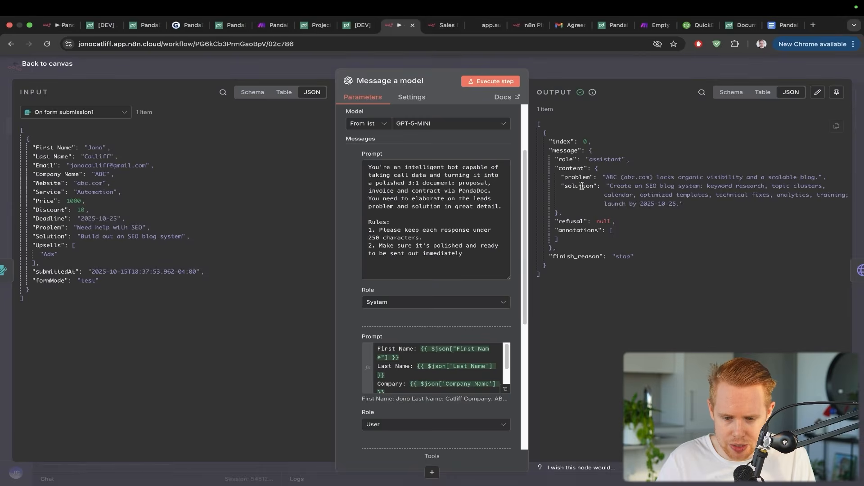
# Check the problem text in the PandaDoc proposal's Executive Summary and return to the model node's prompts in n8n.
pyautogui.hotkey('ctrl', 'shift', 'Tab')
pyautogui.moveTo(546, 217); pyautogui.dragTo(467, 236)
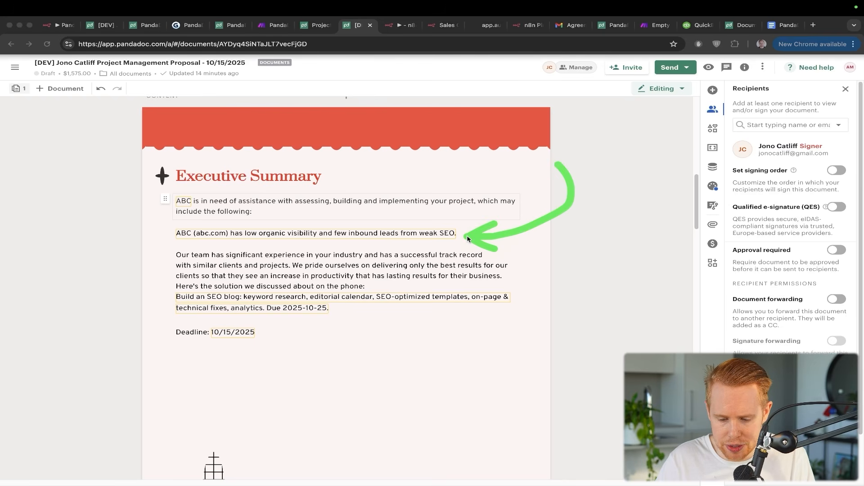
pyautogui.hotkey('ctrl', 'Tab')
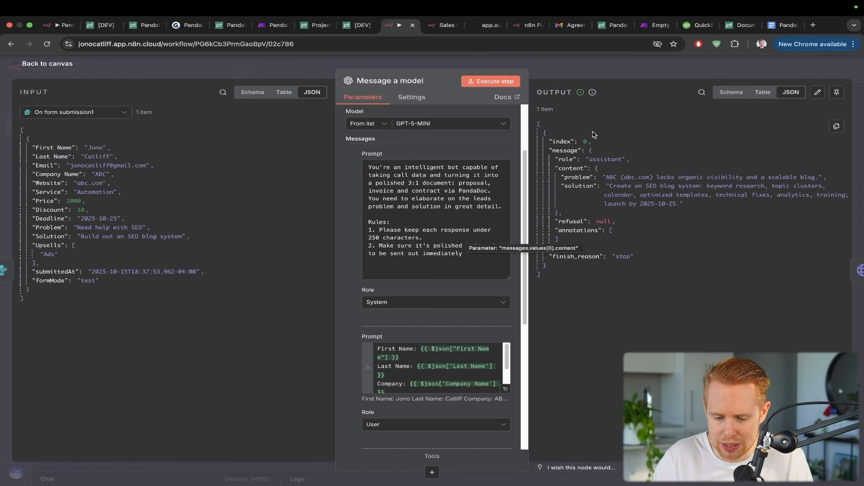
pyautogui.hotkey('ctrl', 'a')
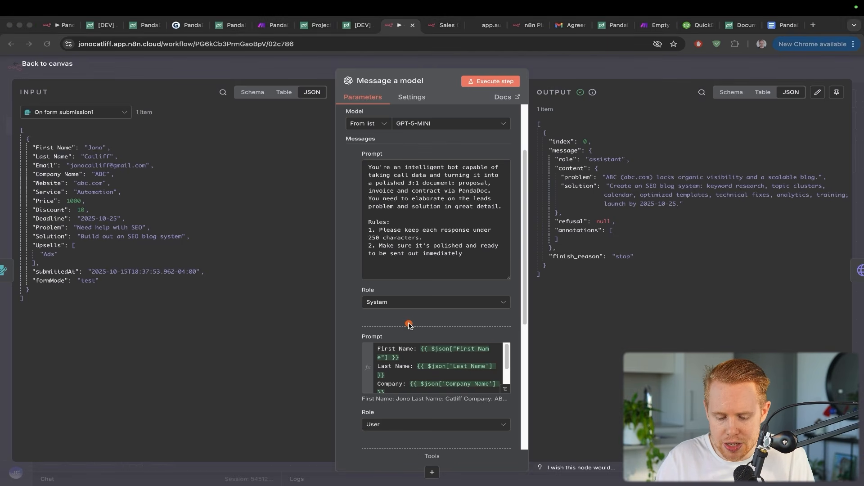
pyautogui.moveTo(300, 329); pyautogui.dragTo(367, 415)
pyautogui.moveTo(346, 351); pyautogui.dragTo(146, 192)
# Review the Sales Call Logging Form from the name fields through service, price, problem and solution, and return to the model node.
pyautogui.press('Escape')
pyautogui.hotkey('ctrl', 'Tab')
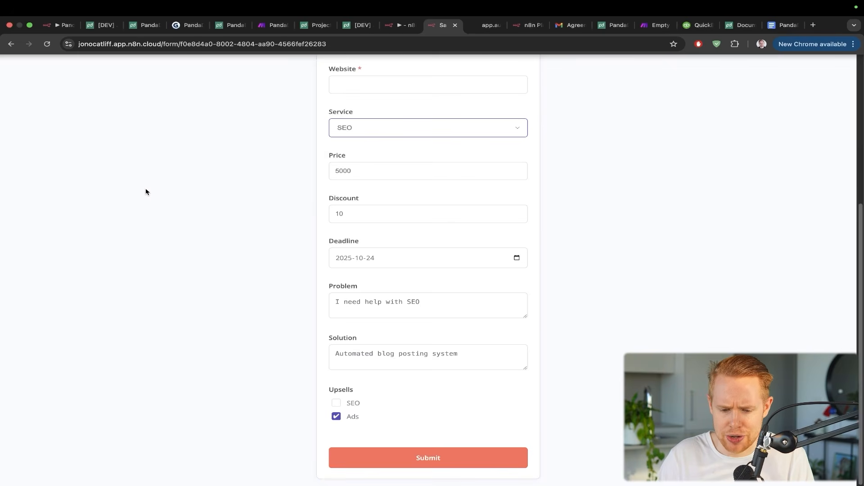
pyautogui.scroll(2, 302, 174)
pyautogui.scroll(-4, 302, 174)
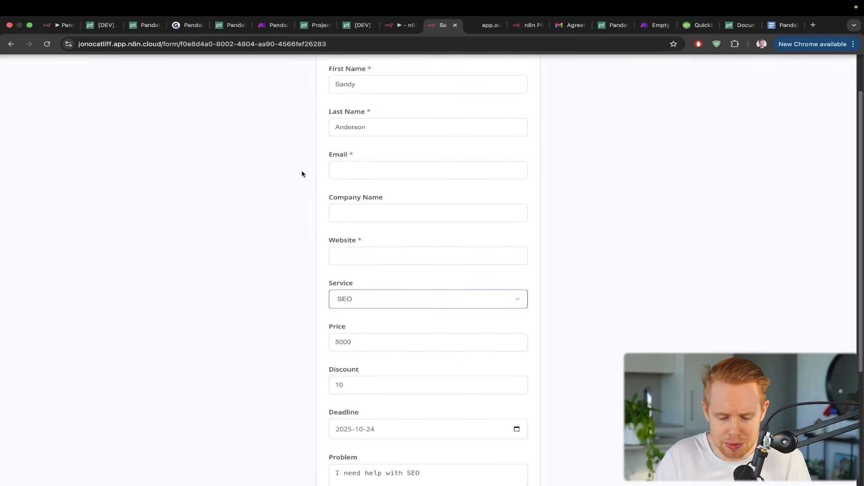
pyautogui.moveTo(479, 226)
pyautogui.mouseDown()
pyautogui.moveTo(555, 455)
pyautogui.moveTo(508, 467)
pyautogui.mouseUp()
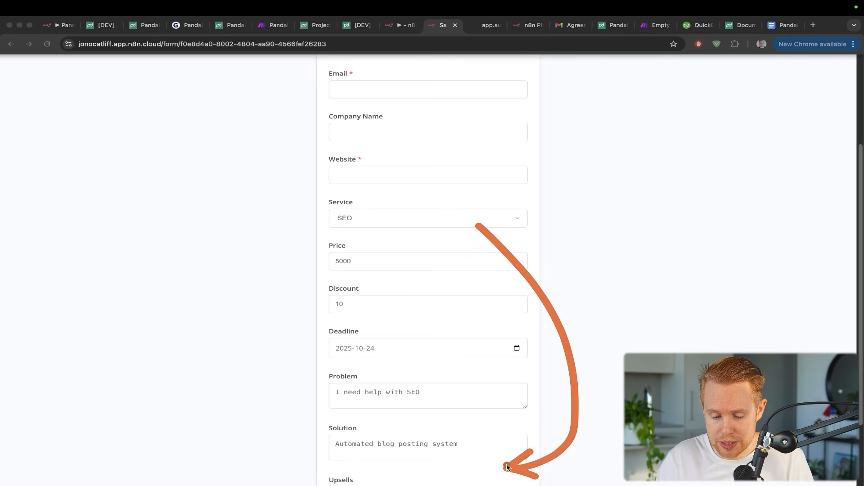
pyautogui.moveTo(582, 295); pyautogui.dragTo(582, 376)
pyautogui.press('Escape')
pyautogui.scroll(3, 594, 338)
pyautogui.moveTo(660, 280)
pyautogui.mouseDown()
pyautogui.moveTo(542, 107)
pyautogui.moveTo(378, 129)
pyautogui.mouseUp()
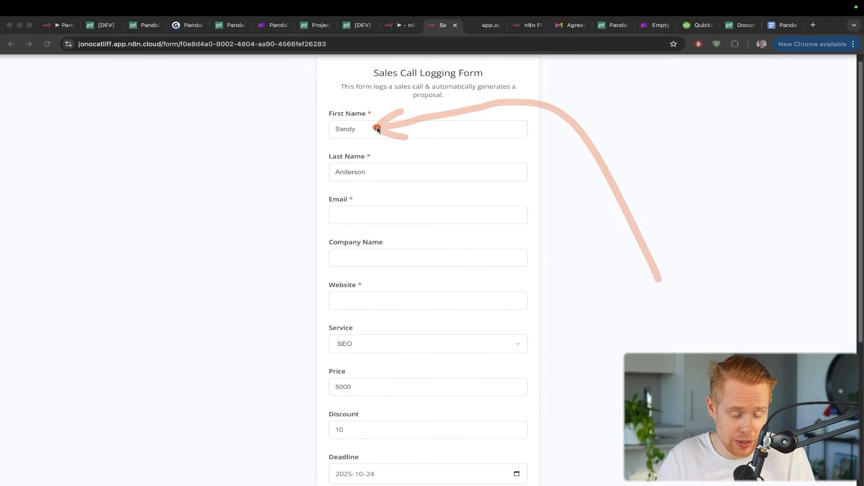
pyautogui.hotkey('ctrl', 'shift', 'Tab')
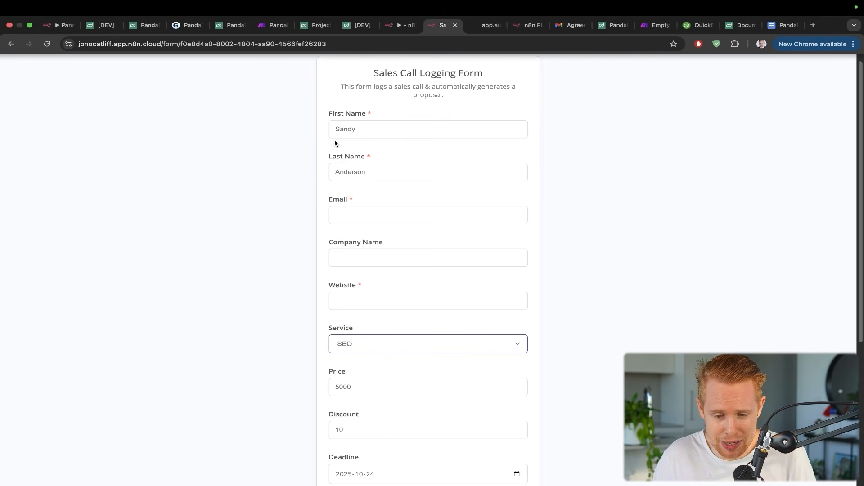
# Compare the form data with the User prompt and enlarge the Assistant prompt box to read its JSON output format.
pyautogui.moveTo(247, 116); pyautogui.dragTo(148, 223)
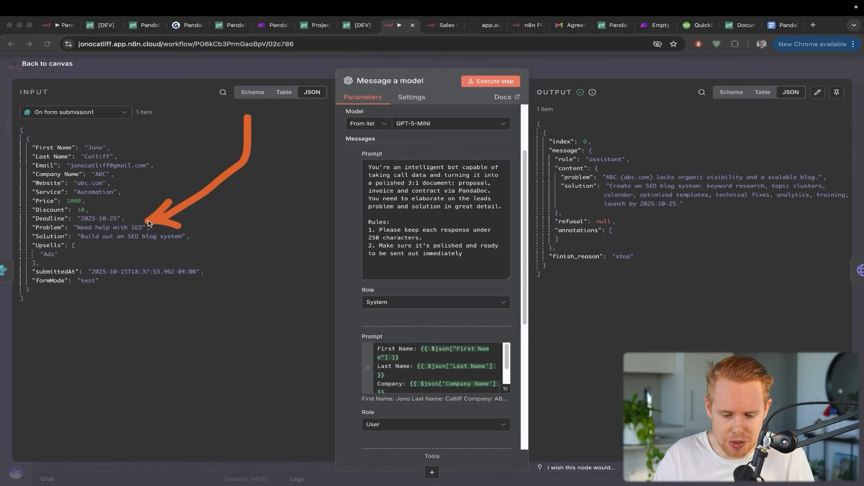
pyautogui.moveTo(299, 181); pyautogui.dragTo(386, 353)
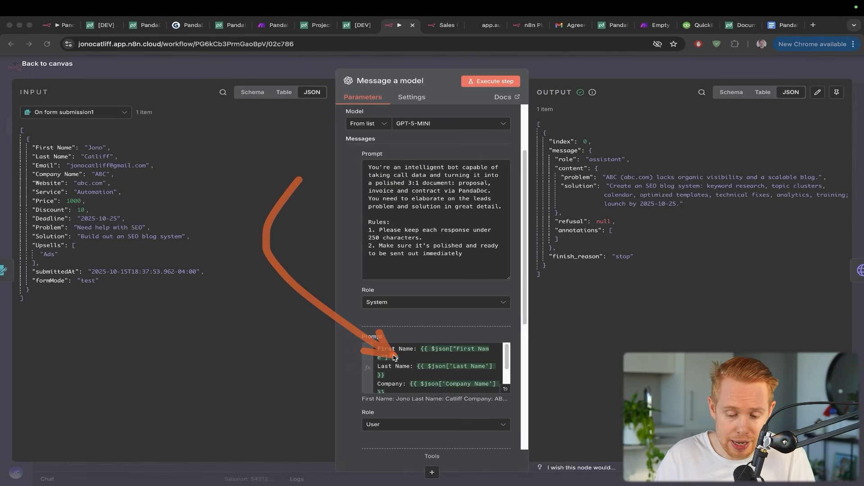
pyautogui.moveTo(390, 337)
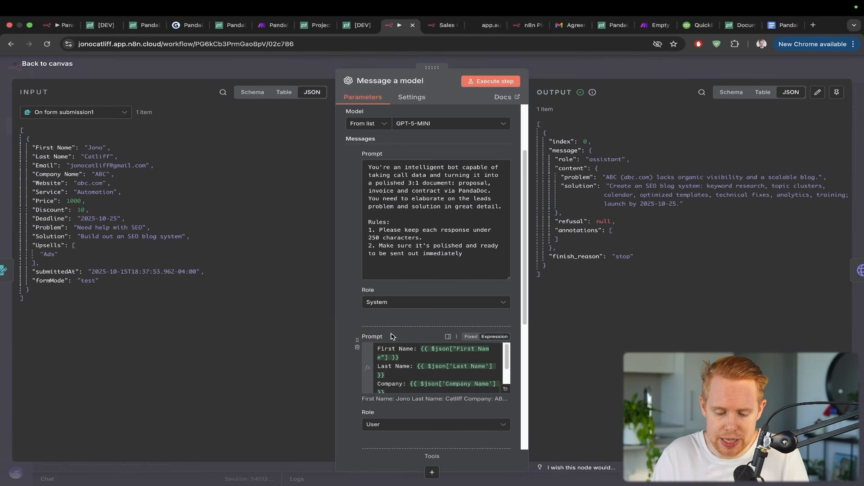
pyautogui.scroll(-5, 390, 337)
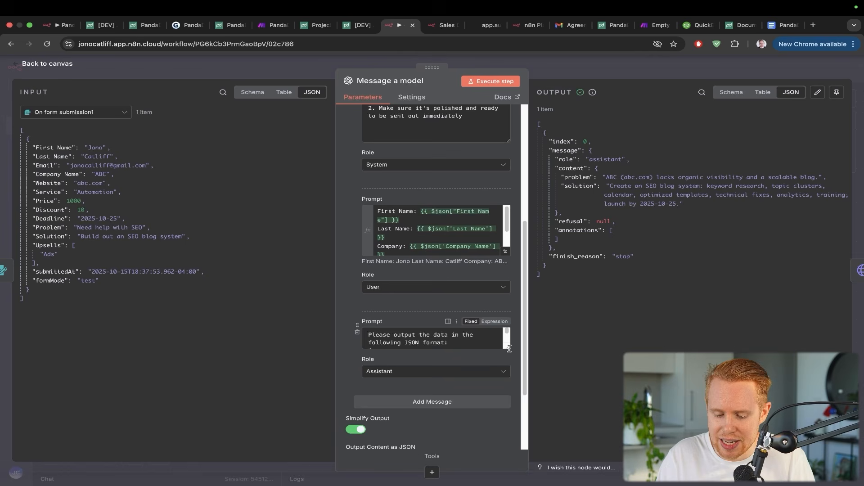
pyautogui.moveTo(508, 346); pyautogui.dragTo(508, 408)
pyautogui.moveTo(443, 248)
pyautogui.mouseDown()
pyautogui.moveTo(471, 347)
pyautogui.moveTo(427, 373)
pyautogui.mouseUp()
pyautogui.moveTo(479, 254); pyautogui.dragTo(577, 184)
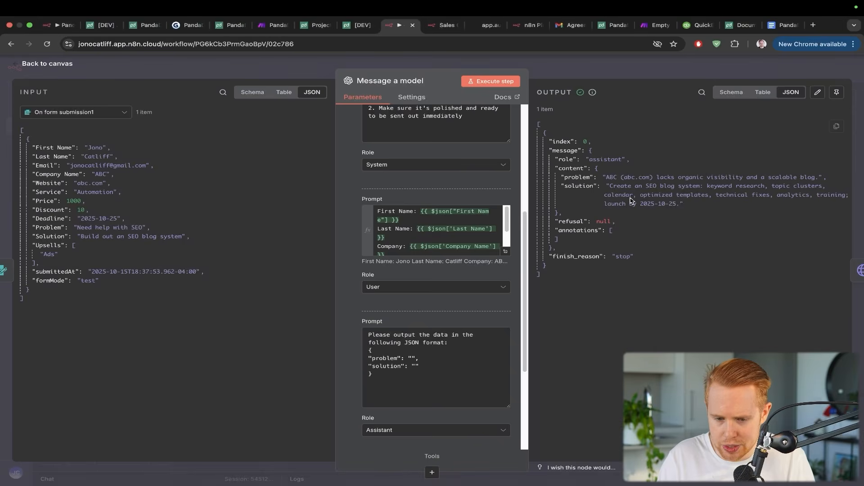
# Switch to the PandaDoc proposal to see where the problem text is inserted, and return to the n8n workflow.
pyautogui.hotkey('ctrl', 'shift', 'Tab')
pyautogui.moveTo(456, 143); pyautogui.dragTo(436, 232)
pyautogui.press('ctrl')
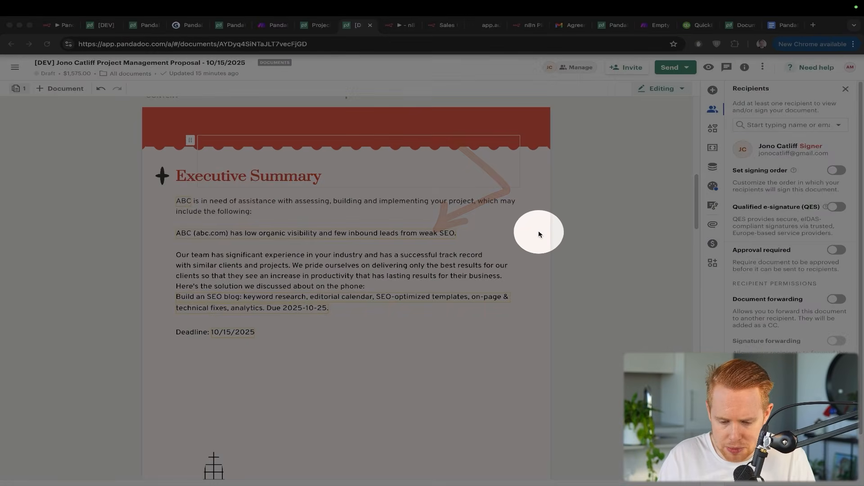
pyautogui.press('ctrl')
pyautogui.hotkey('ctrl', 'Tab')
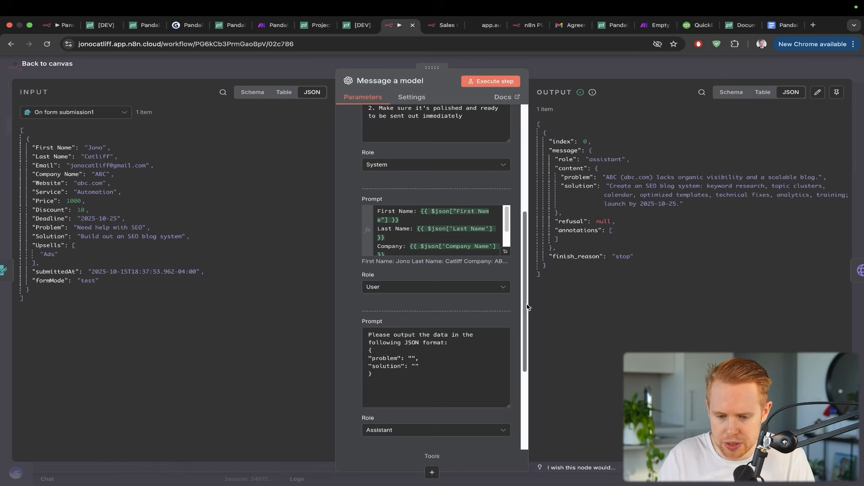
# Examine the problem and solution fields in the model node's JSON output alongside the Assistant prompt.
pyautogui.moveTo(609, 80); pyautogui.dragTo(599, 166)
pyautogui.moveTo(673, 156); pyautogui.dragTo(614, 180)
pyautogui.press('ctrl')
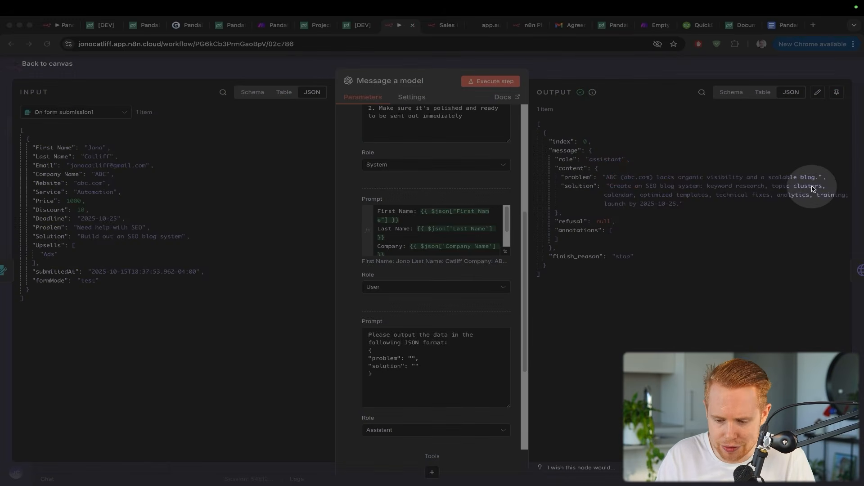
pyautogui.press('ctrl')
pyautogui.scroll(-2, 418, 296)
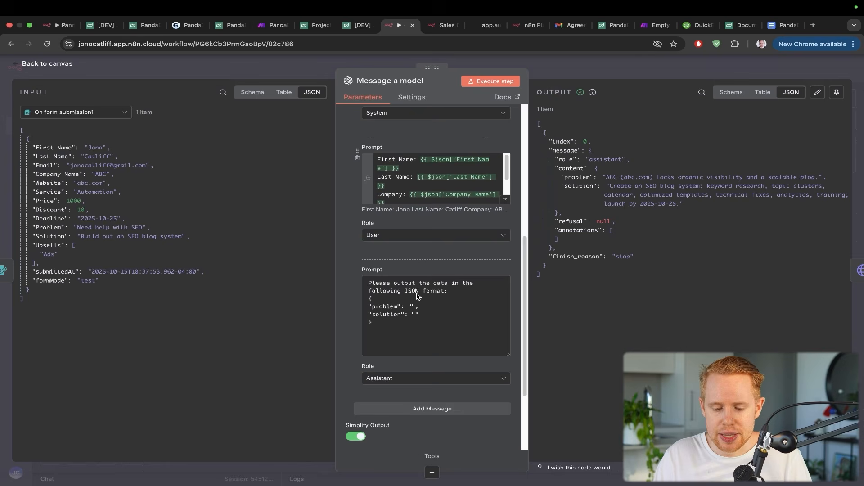
# Close the Message a model node and open the HTTP Request2 node in the Sales Call Workflow.
pyautogui.click(558, 71)
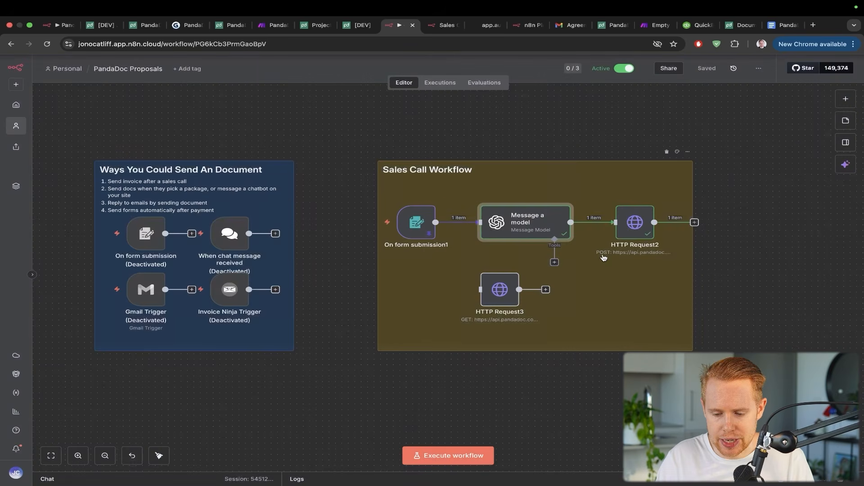
pyautogui.hscroll(3, 604, 256)
pyautogui.hotkey('ctrl', 'a')
pyautogui.moveTo(506, 140)
pyautogui.mouseDown()
pyautogui.moveTo(549, 171)
pyautogui.moveTo(497, 227)
pyautogui.mouseUp()
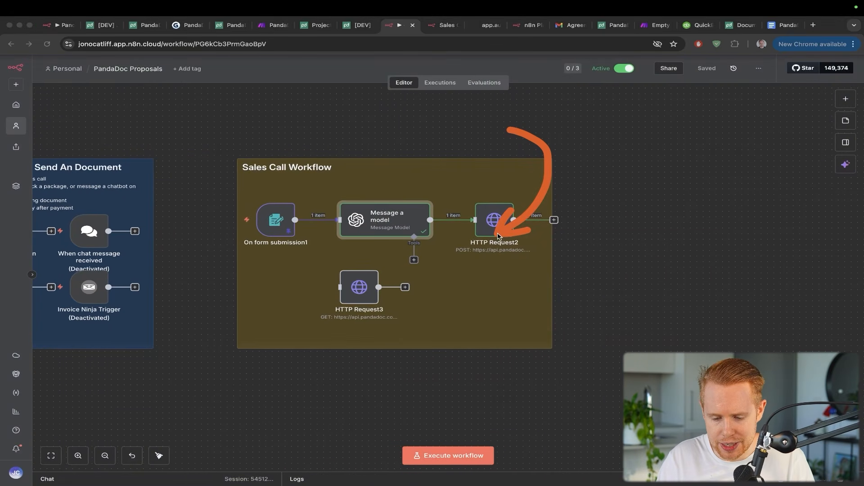
pyautogui.press('ctrl')
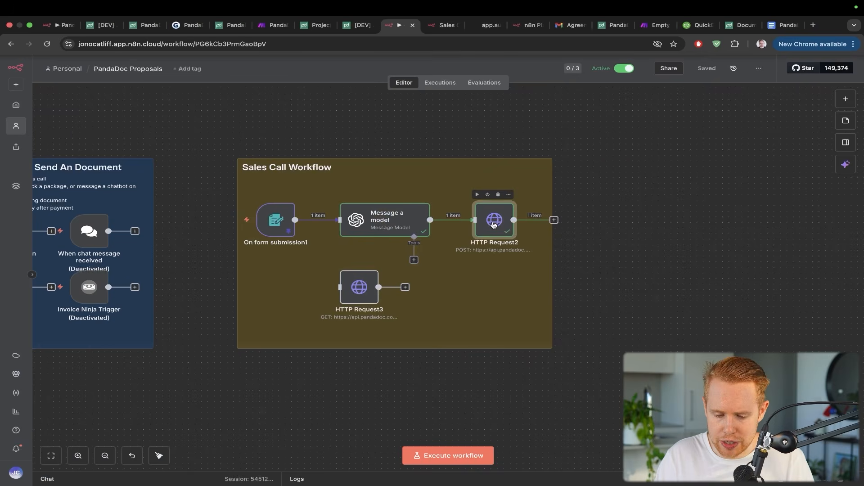
pyautogui.doubleClick(495, 221)
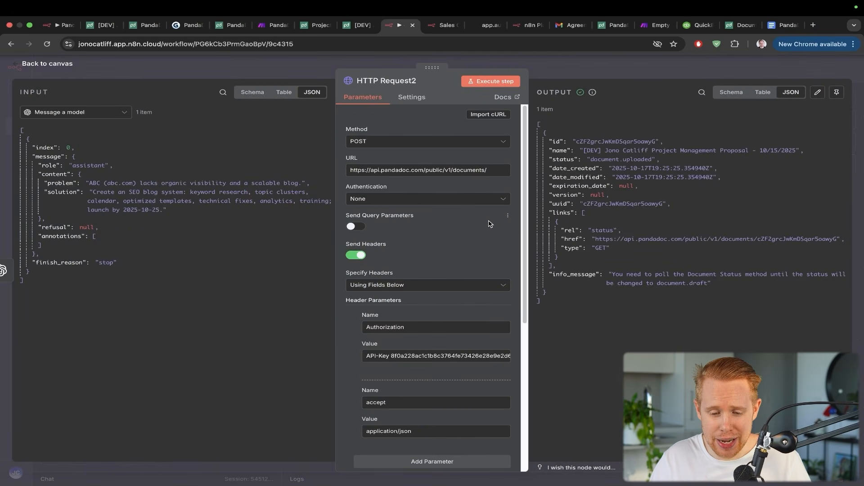
# Move the PandaDoc Google Docs tab beside the n8n workflow tab, view the document's beginning, and return to the workflow.
pyautogui.moveTo(783, 25); pyautogui.dragTo(443, 27)
pyautogui.scroll(10, 490, 234)
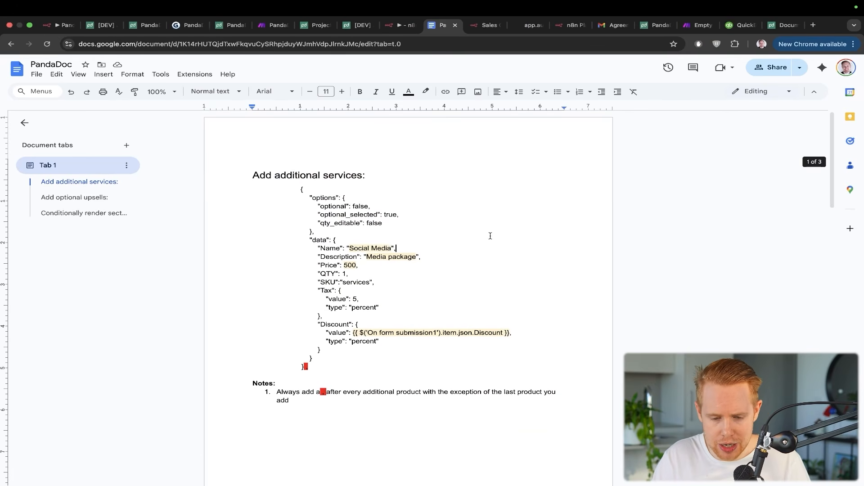
pyautogui.click(392, 27)
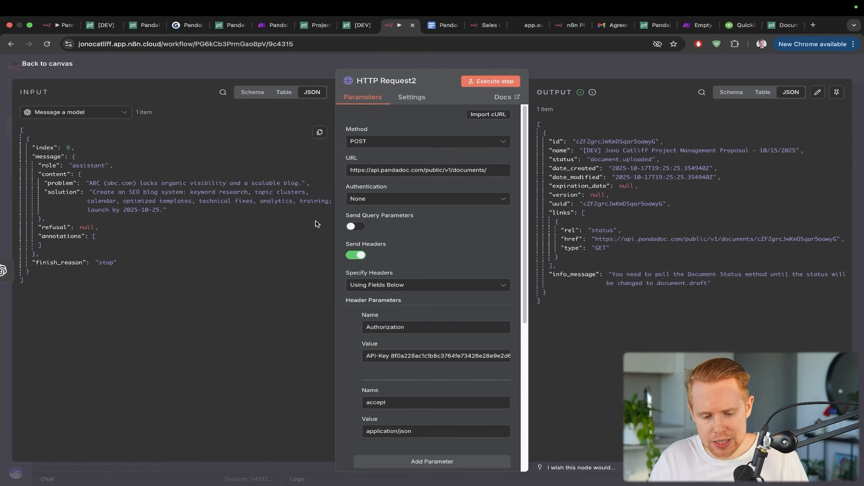
# Close the HTTP Request2 node, search the n8n node library for "pandadoc", and dismiss the search.
pyautogui.click(556, 73)
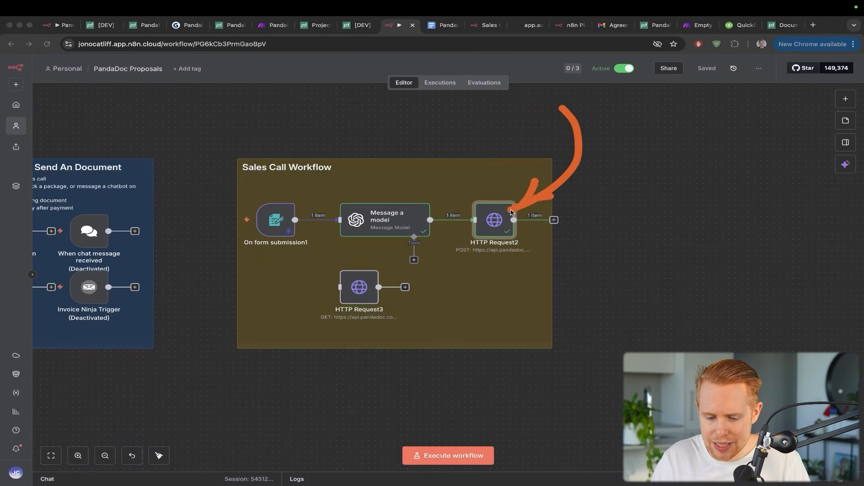
pyautogui.click(845, 99)
pyautogui.write('a')
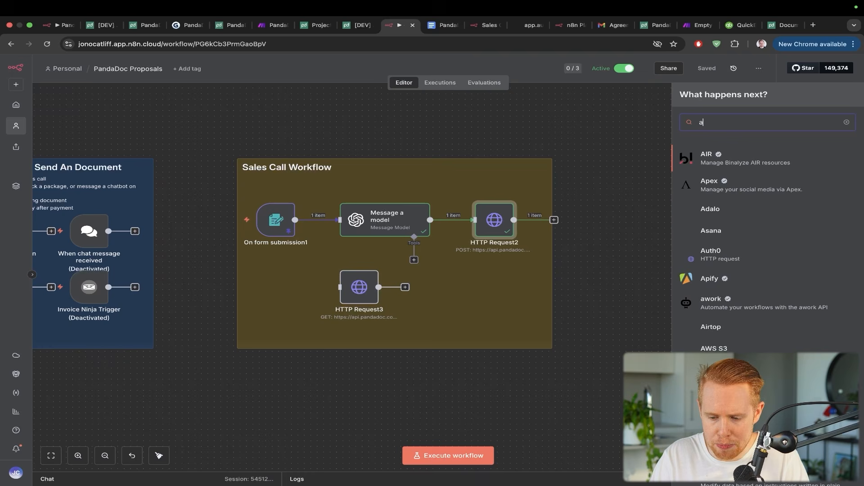
pyautogui.write('pandadoc')
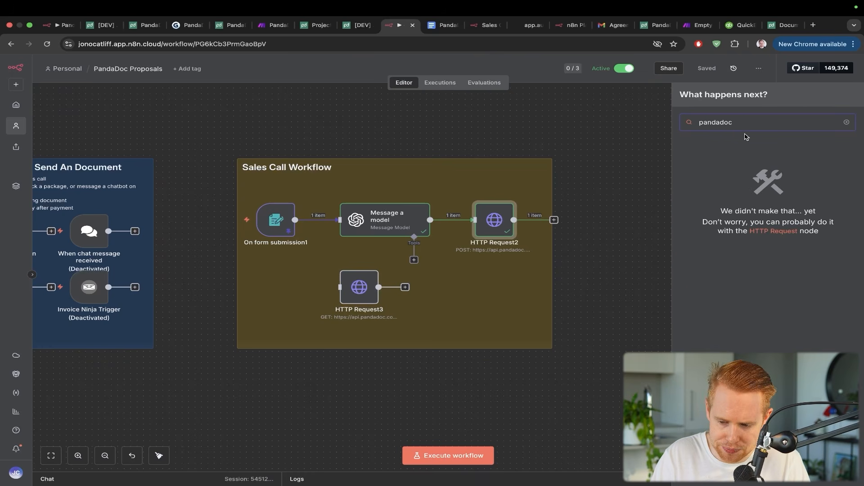
pyautogui.click(602, 163)
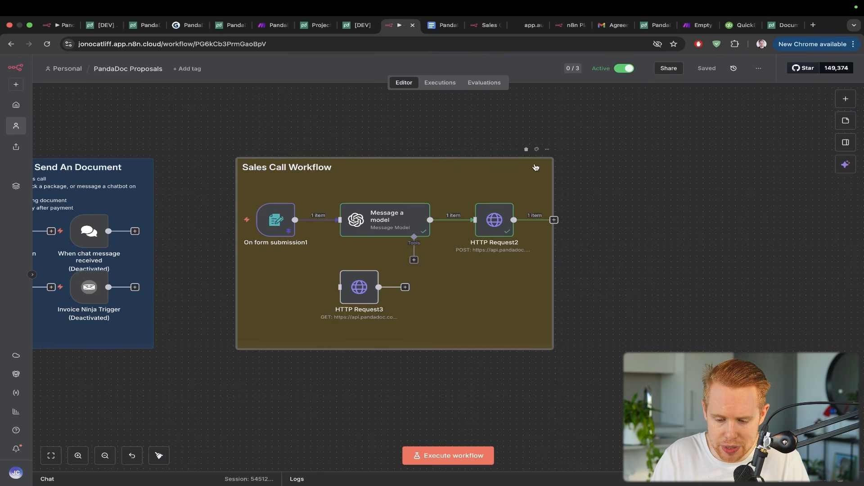
# Reopen the HTTP Request2 node and examine its request method.
pyautogui.doubleClick(504, 221)
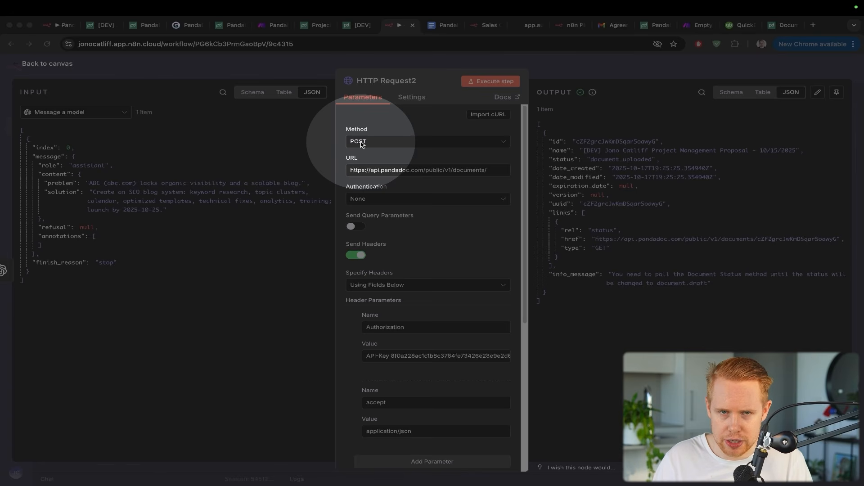
pyautogui.press('Escape')
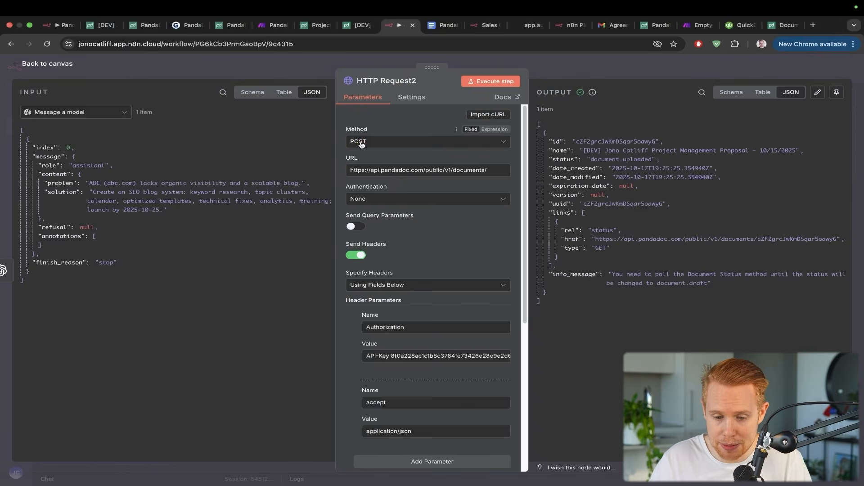
# Examine the request URL and header settings of the HTTP Request2 node.
pyautogui.hotkey('ctrl', 'shift', 'Tab')
pyautogui.scroll(15, 361, 144)
pyautogui.hotkey('ctrl', 'Tab')
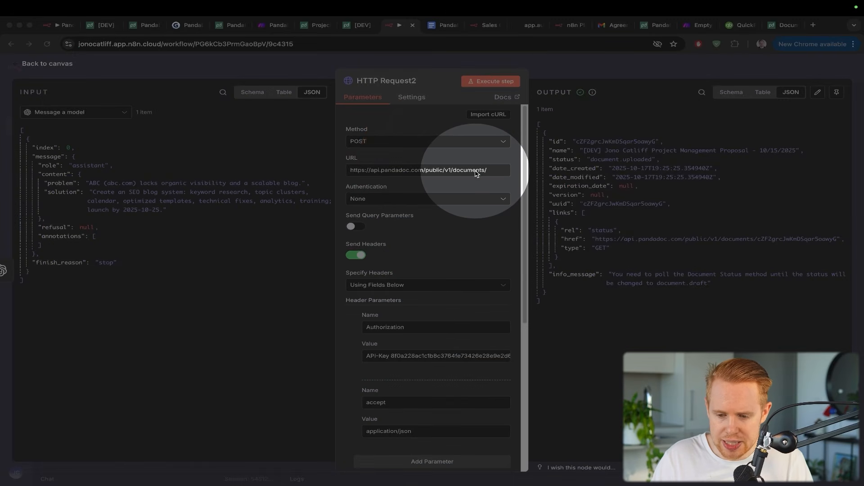
pyautogui.click(476, 172)
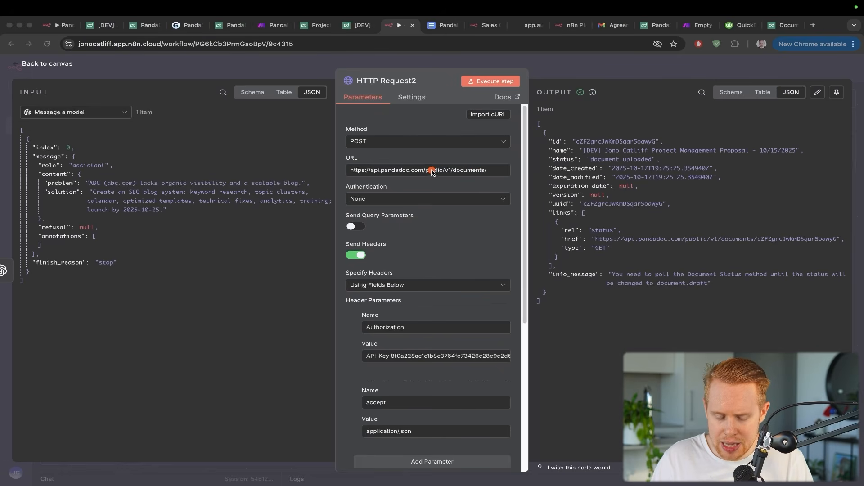
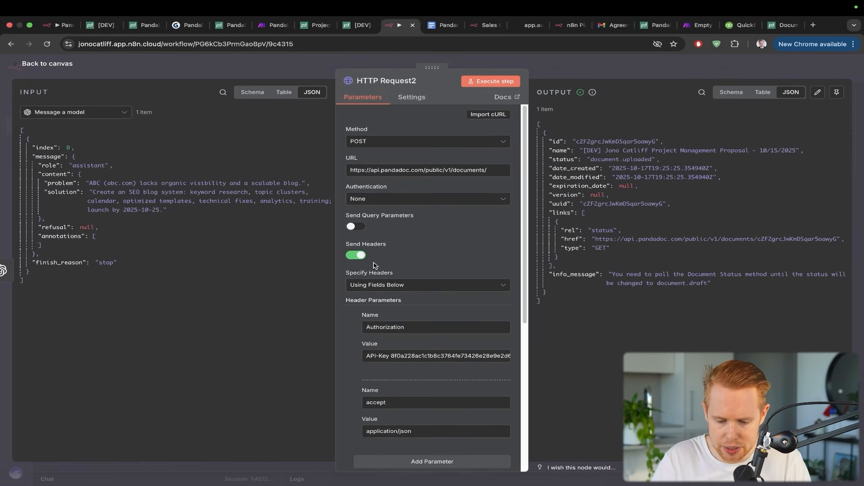
pyautogui.scroll(-3, 342, 261)
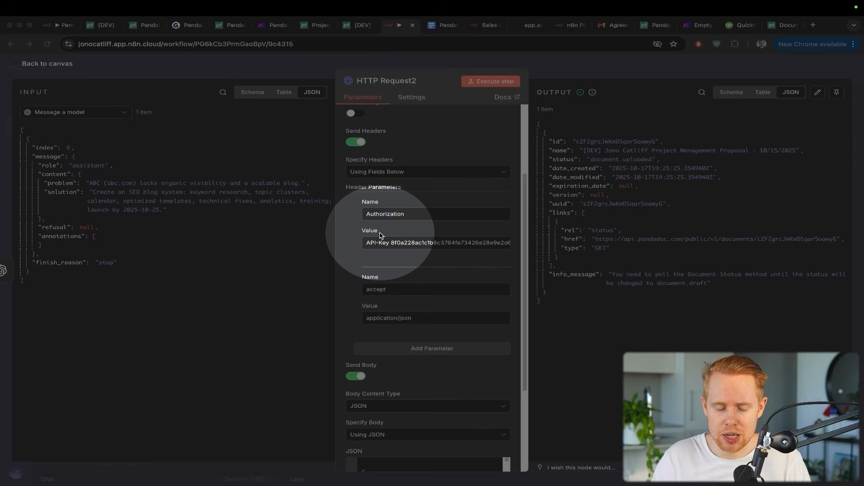
# Open gmail.com in a new incognito window, leaving the workflow window in place.
pyautogui.press('super+shift+n')
pyautogui.write('gmail.com')
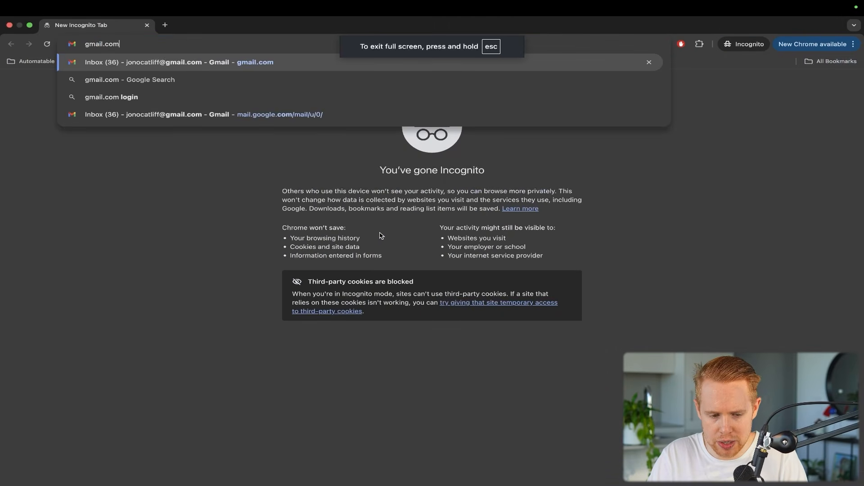
pyautogui.press('Return')
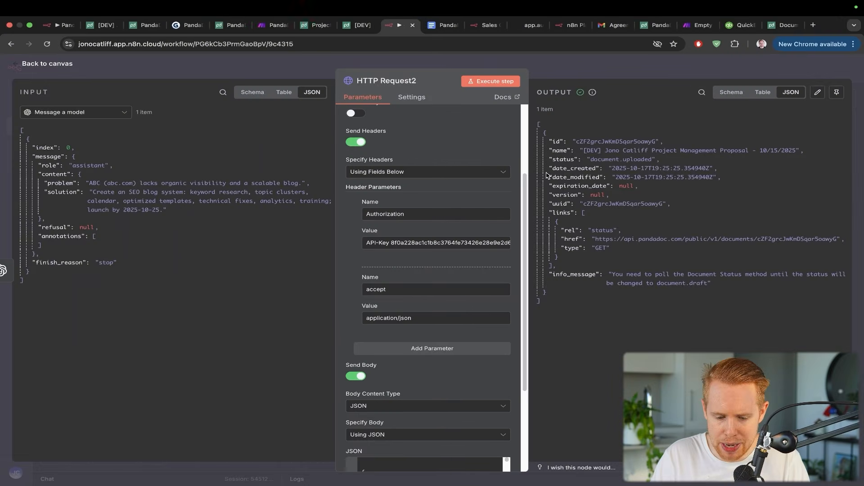
# Examine the Authorization header's API key value in the HTTP Request2 node.
pyautogui.moveTo(477, 144); pyautogui.dragTo(441, 236)
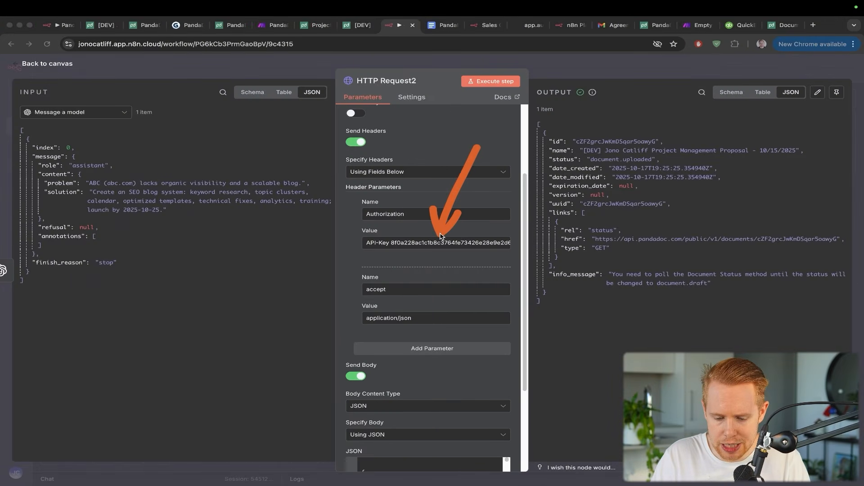
pyautogui.hotkey('ctrl', 's')
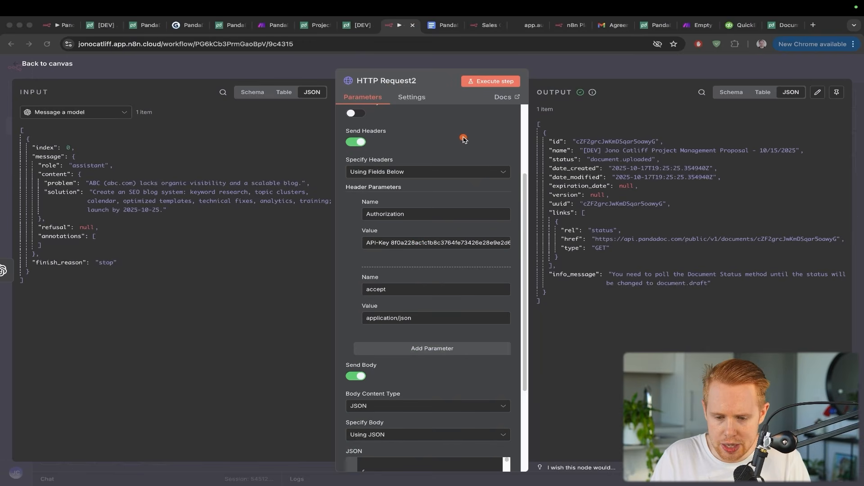
pyautogui.moveTo(434, 146); pyautogui.dragTo(430, 247)
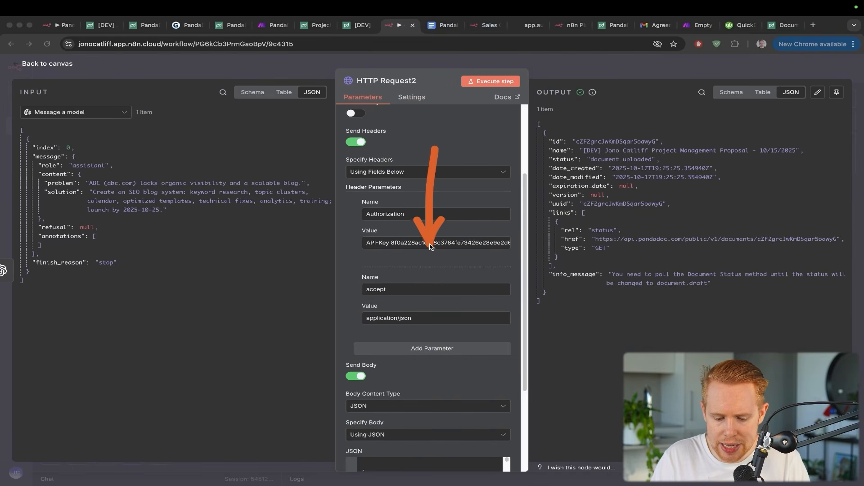
pyautogui.hotkey('ctrl', 's')
pyautogui.hotkey('ctrl', 's')
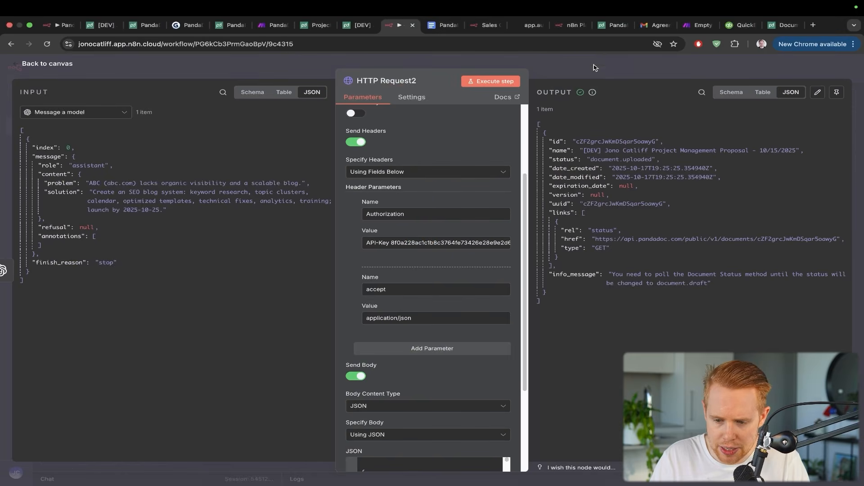
# Switch to PandaDoc's API and Integrations settings and open the API integration's developer dashboard configuration.
pyautogui.click(607, 29)
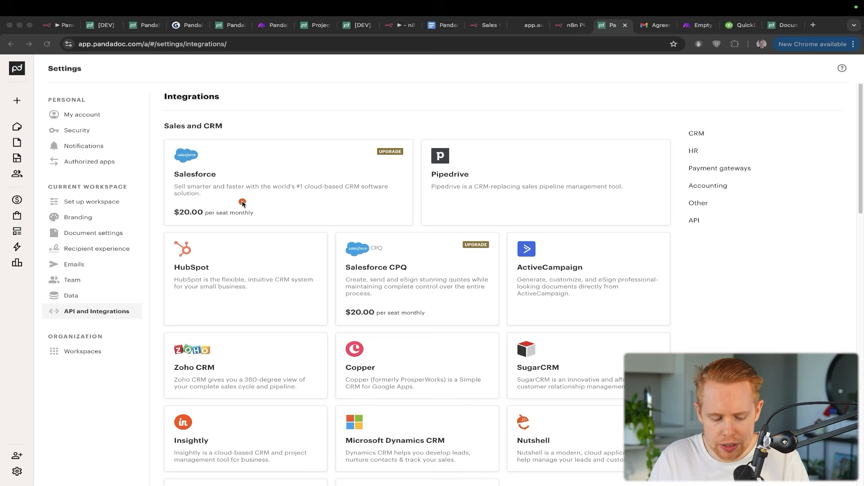
pyautogui.moveTo(242, 203); pyautogui.dragTo(203, 244)
pyautogui.moveTo(172, 280); pyautogui.dragTo(23, 466)
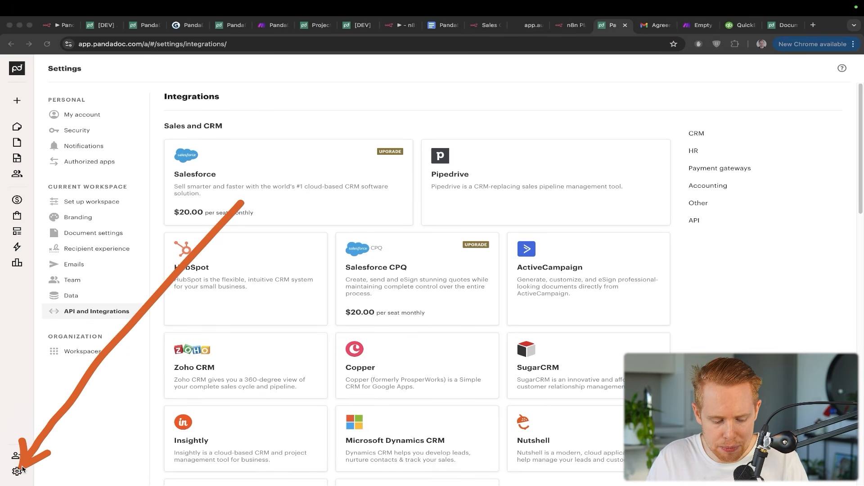
pyautogui.moveTo(261, 285); pyautogui.dragTo(167, 314)
pyautogui.scroll(-1, 379, 321)
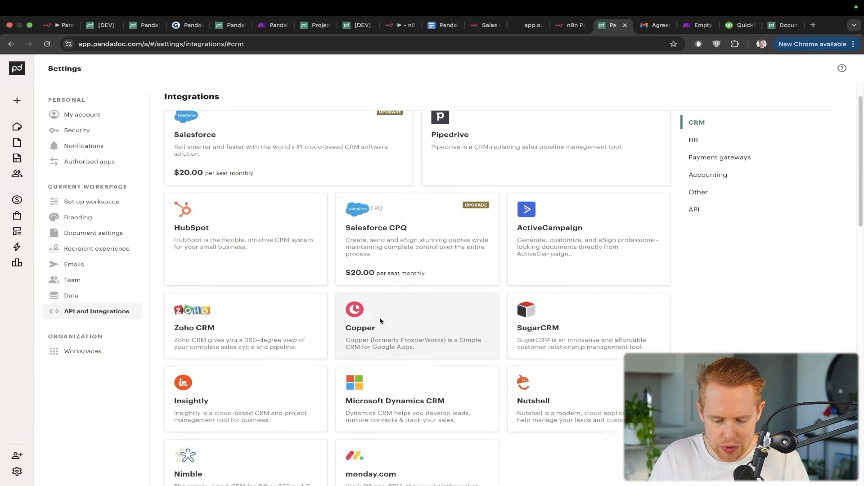
pyautogui.scroll(-10, 379, 321)
pyautogui.moveTo(304, 179); pyautogui.dragTo(194, 399)
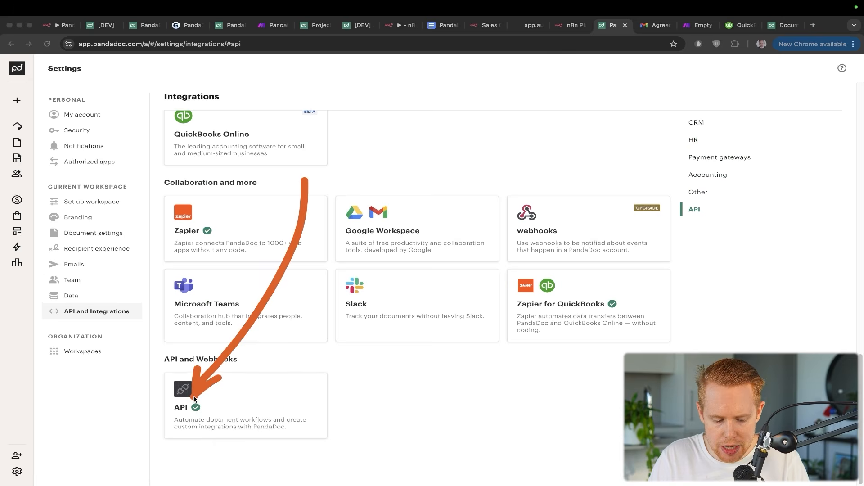
pyautogui.click(195, 400)
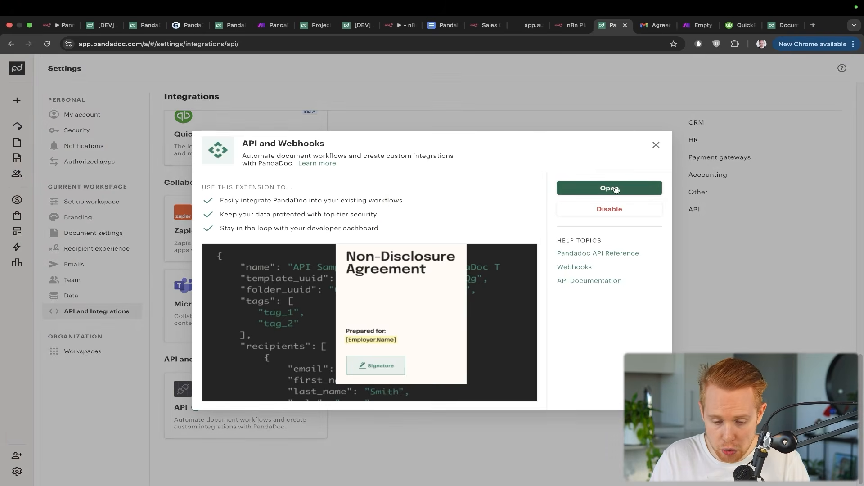
pyautogui.click(615, 188)
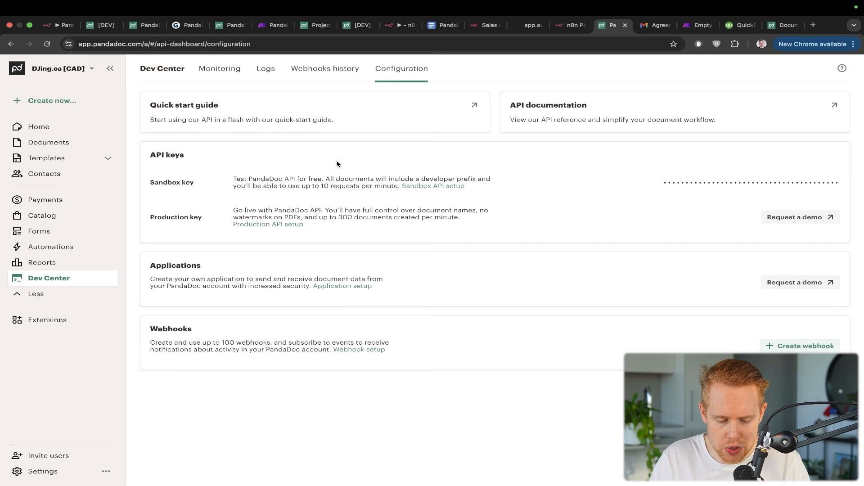
# Copy the PandaDoc sandbox API key and return to the n8n workflow.
pyautogui.moveTo(382, 116); pyautogui.dragTo(183, 190)
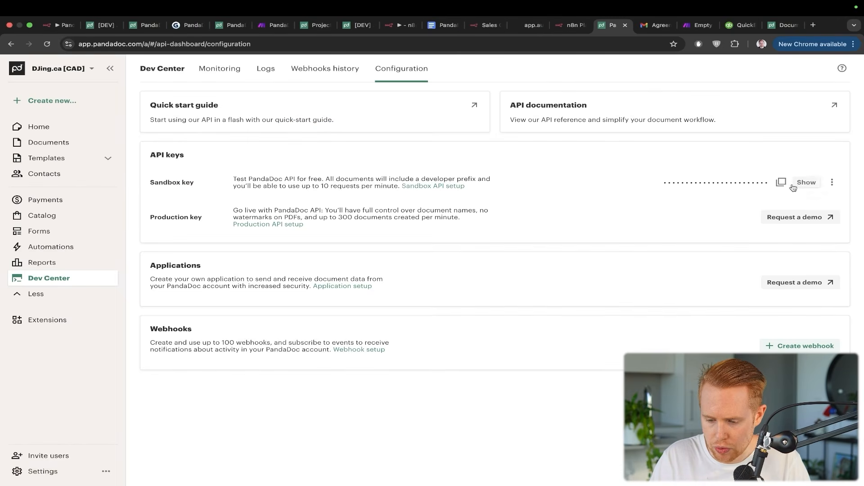
pyautogui.click(782, 183)
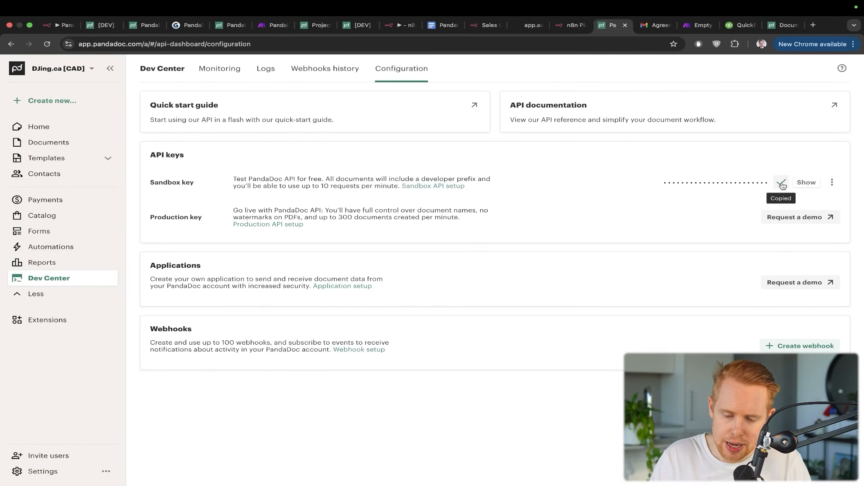
pyautogui.hotkey('ctrl', 'shift', 'Tab')
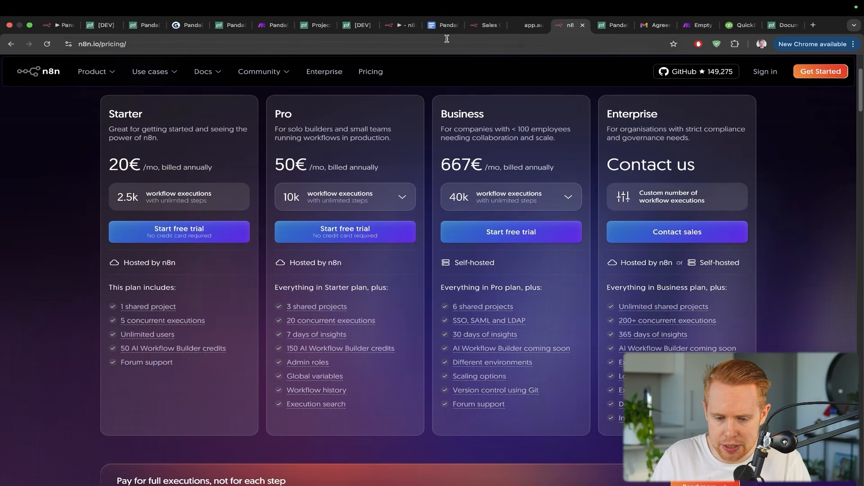
pyautogui.click(400, 25)
# Examine the accept header, the body content type and the JSON body of the HTTP Request2 node.
pyautogui.moveTo(438, 121)
pyautogui.mouseDown()
pyautogui.moveTo(437, 236)
pyautogui.moveTo(390, 297)
pyautogui.mouseUp()
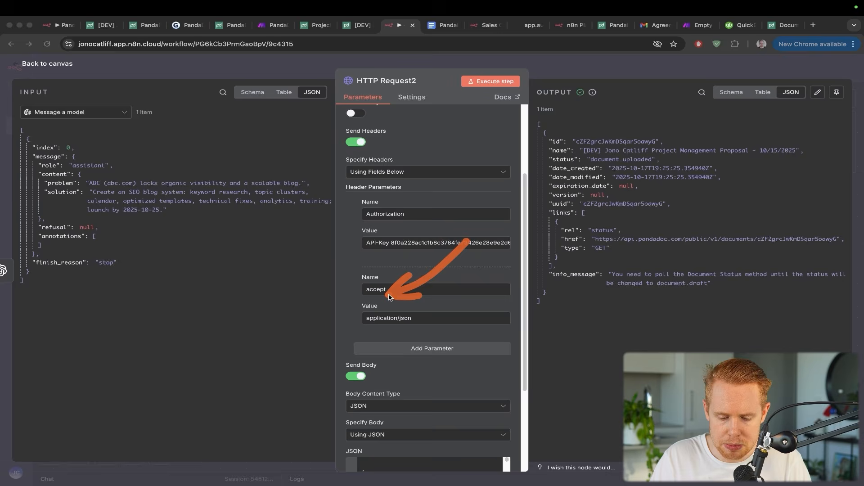
pyautogui.hotkey('ctrl', 's')
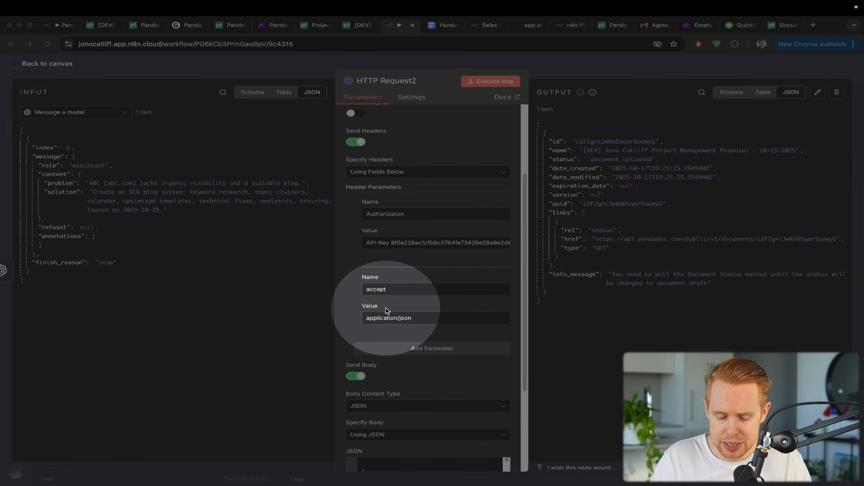
pyautogui.scroll(-3, 415, 317)
pyautogui.scroll(-2, 415, 318)
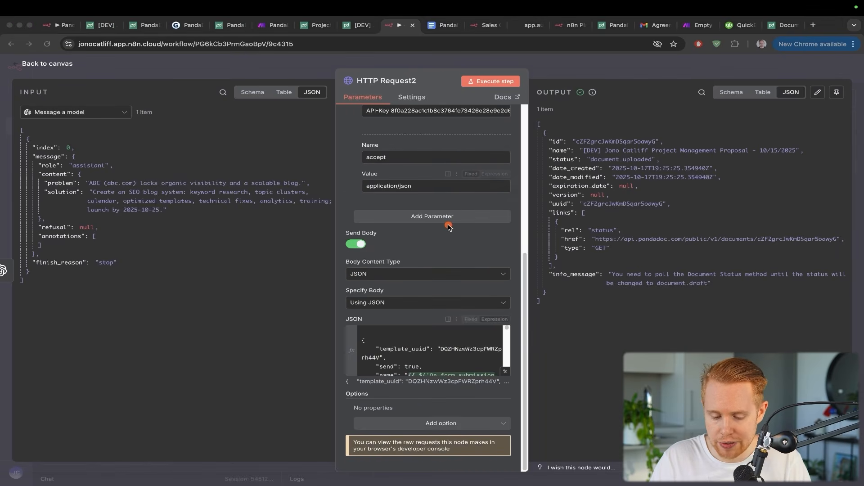
pyautogui.moveTo(448, 225); pyautogui.dragTo(432, 334)
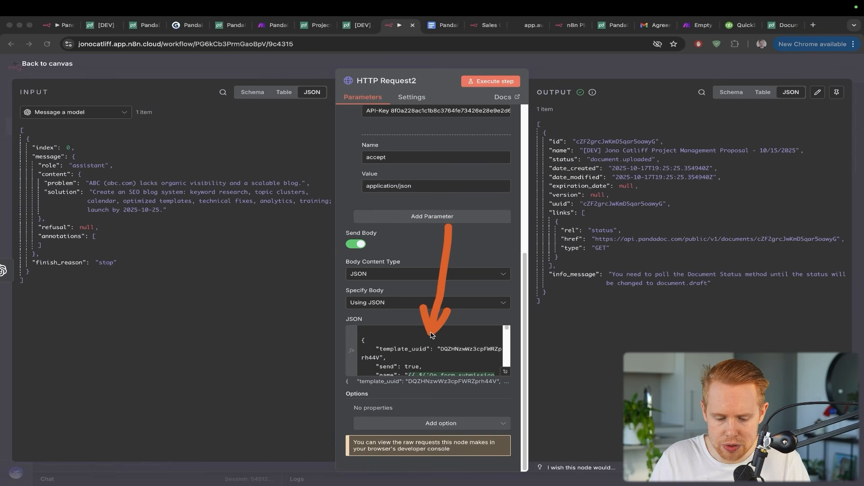
pyautogui.press('Escape')
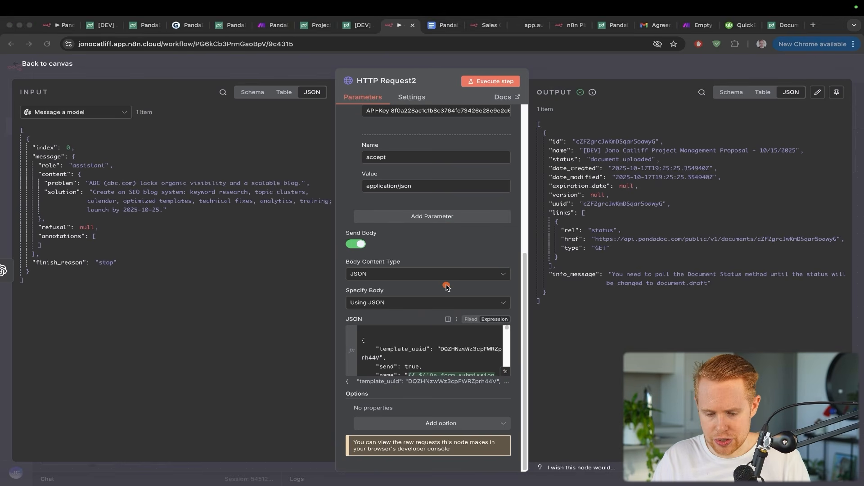
pyautogui.moveTo(446, 284); pyautogui.dragTo(563, 201)
pyautogui.press('Escape')
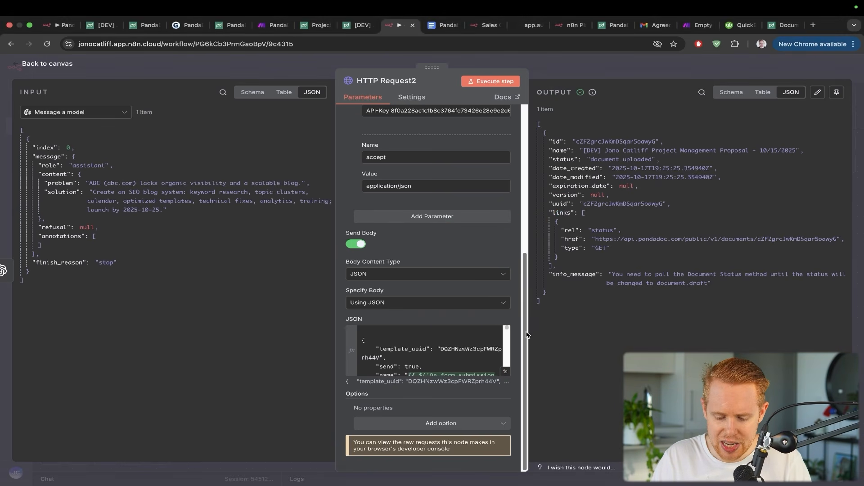
# Open the JSON body in the expanded expression editor and review it from template_uuid through the pricing tables.
pyautogui.click(505, 372)
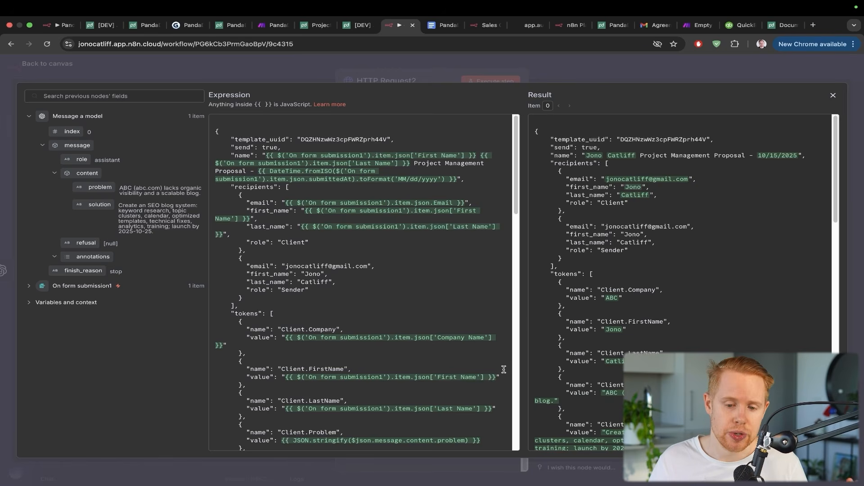
pyautogui.scroll(-1, 432, 229)
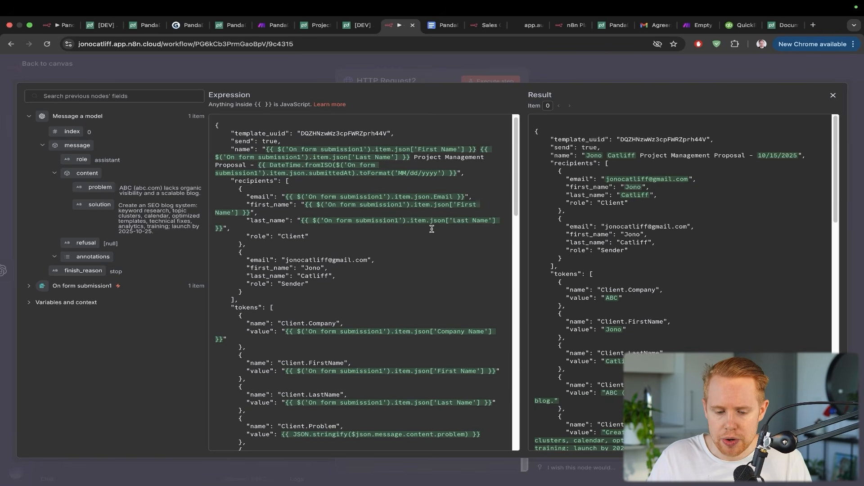
pyautogui.scroll(-10, 431, 229)
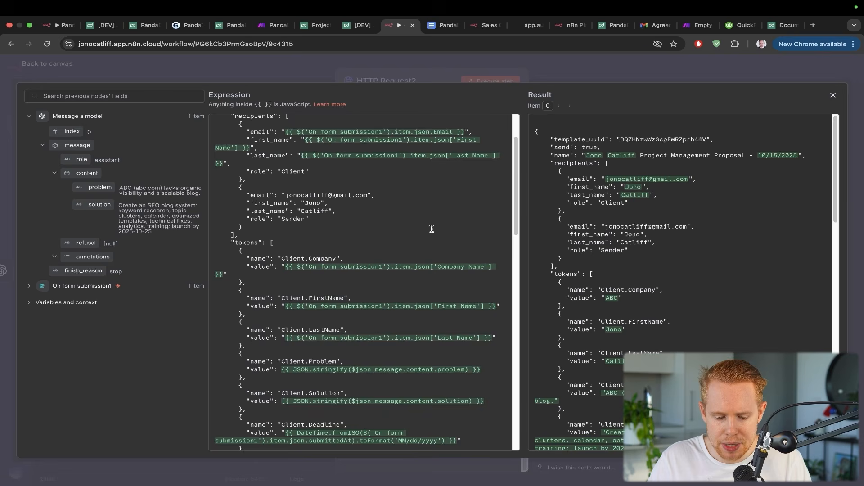
pyautogui.scroll(-12, 432, 229)
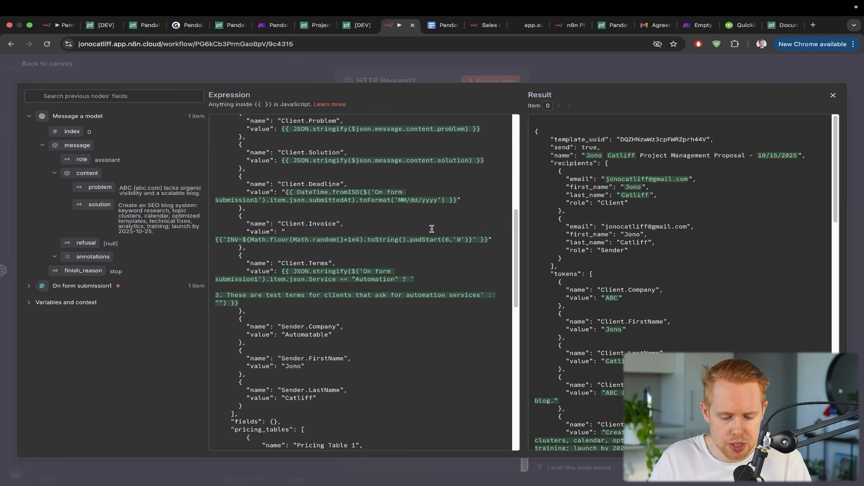
pyautogui.scroll(-3, 431, 230)
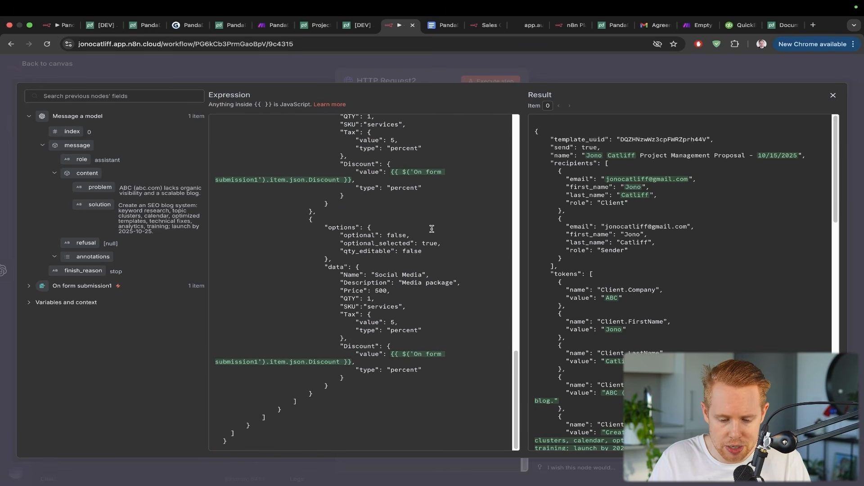
pyautogui.scroll(20, 432, 229)
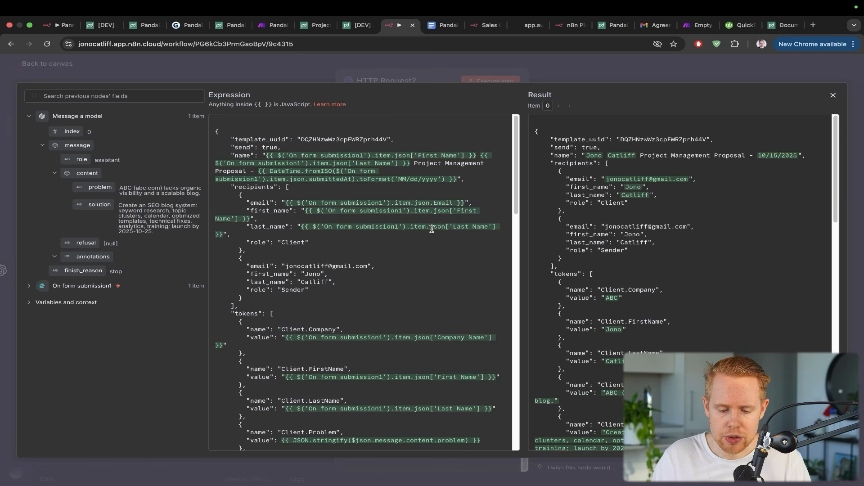
# Copy the template ID from the Project Management Proposal template's PandaDoc URL and paste it as the template_uuid value in the n8n JSON body.
pyautogui.doubleClick(269, 140)
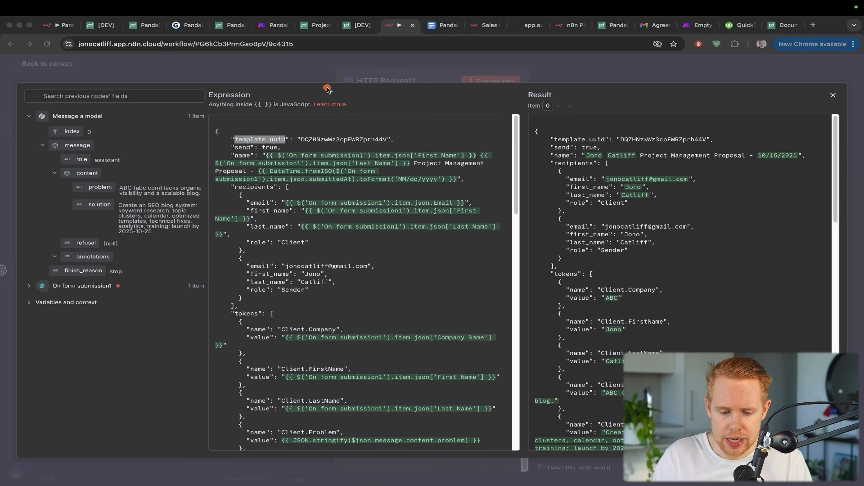
pyautogui.moveTo(333, 87); pyautogui.dragTo(271, 131)
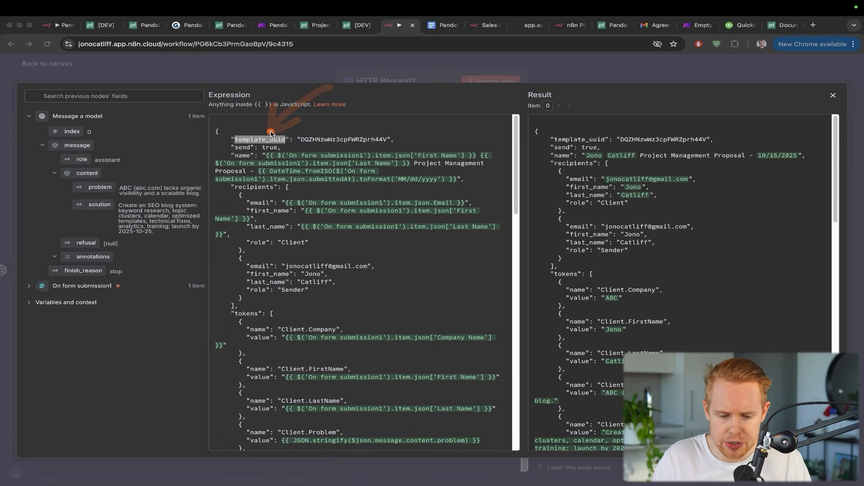
pyautogui.moveTo(322, 27); pyautogui.dragTo(363, 27)
pyautogui.moveTo(245, 128)
pyautogui.mouseDown()
pyautogui.moveTo(191, 108)
pyautogui.moveTo(160, 77)
pyautogui.mouseUp()
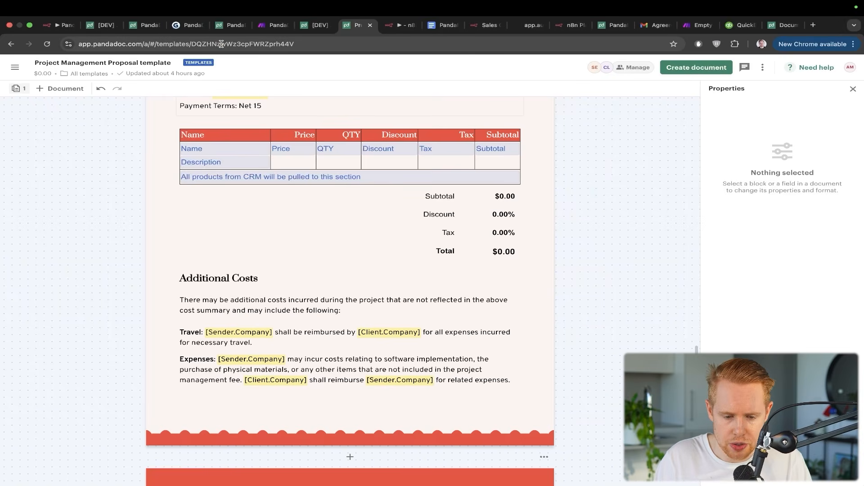
pyautogui.click(222, 47)
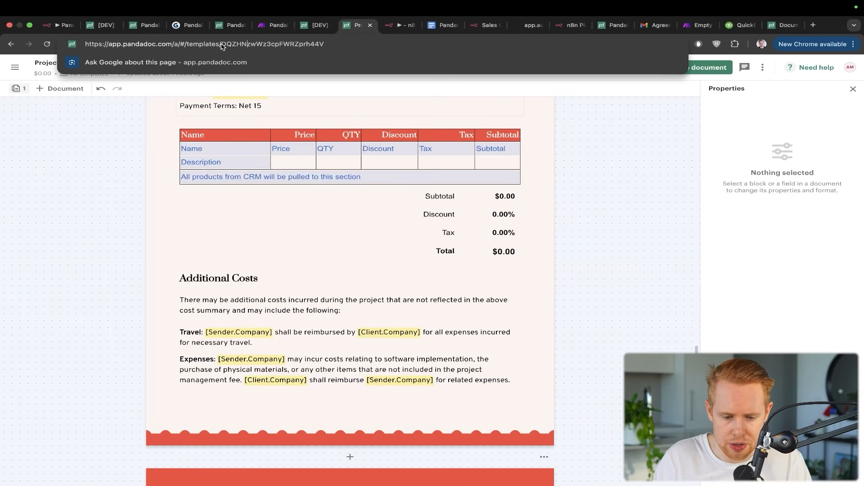
pyautogui.doubleClick(240, 44)
pyautogui.hotkey('ctrl', 'Tab')
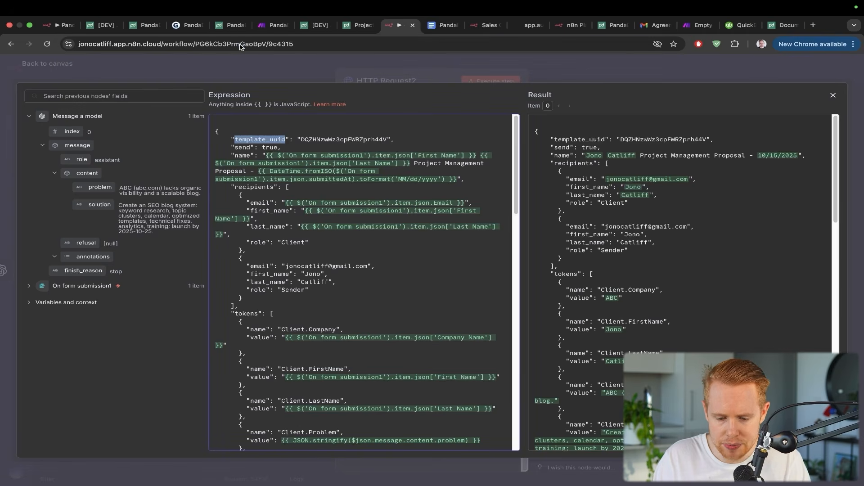
pyautogui.doubleClick(319, 140)
pyautogui.press('super+v')
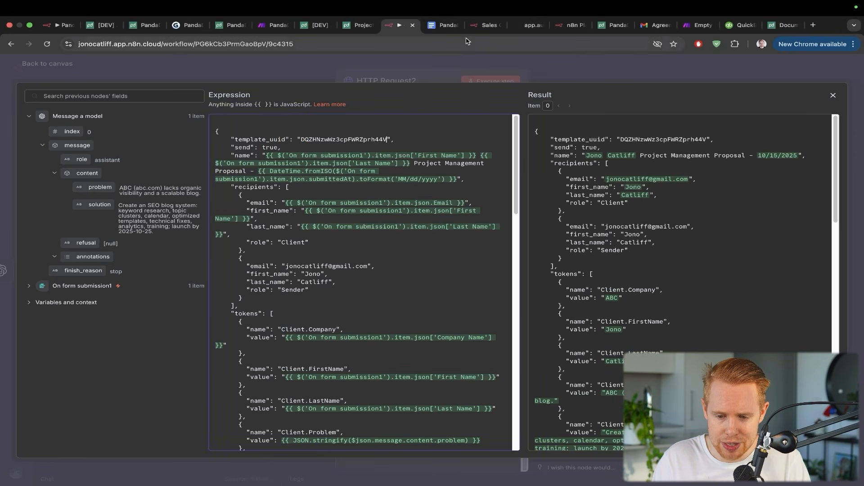
# Place PandaDoc's API configuration page beside the n8n workflow and examine its sandbox and production key entries.
pyautogui.moveTo(614, 26); pyautogui.dragTo(469, 34)
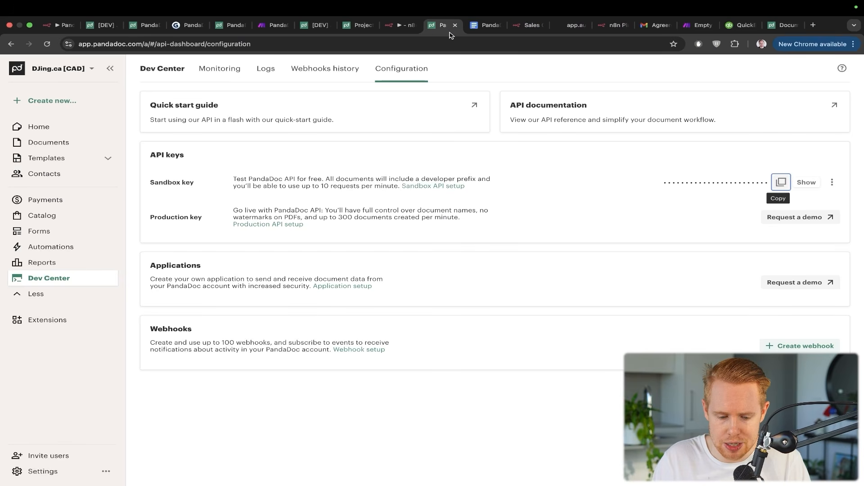
pyautogui.moveTo(328, 165)
pyautogui.mouseDown()
pyautogui.moveTo(270, 204)
pyautogui.moveTo(201, 225)
pyautogui.mouseUp()
pyautogui.moveTo(323, 106)
pyautogui.mouseDown()
pyautogui.moveTo(198, 151)
pyautogui.moveTo(174, 174)
pyautogui.mouseUp()
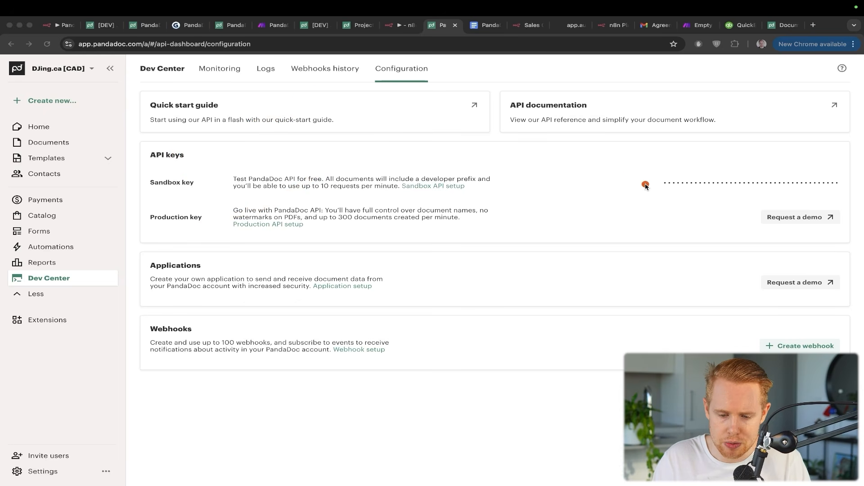
# Look over the Make PandaDoc Agreement scenario and PandaDoc's pricing plans, and return to the n8n JSON body.
pyautogui.click(275, 25)
pyautogui.moveTo(439, 101)
pyautogui.mouseDown()
pyautogui.moveTo(669, 103)
pyautogui.moveTo(725, 194)
pyautogui.mouseUp()
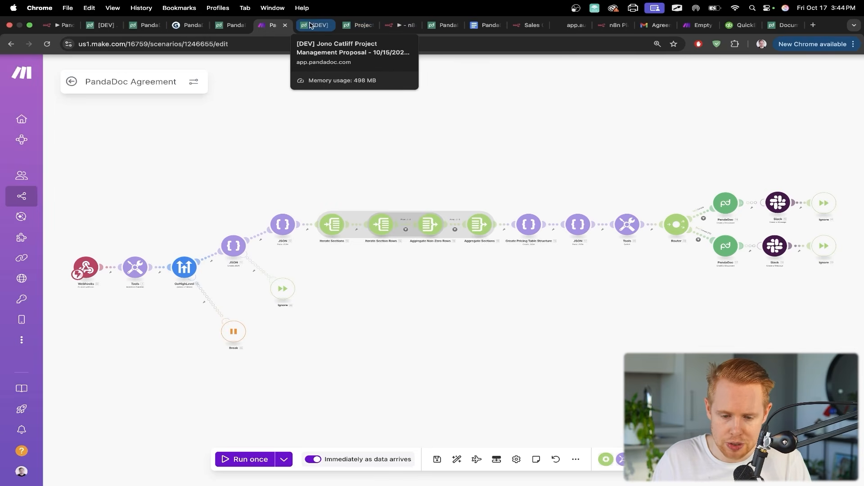
pyautogui.click(229, 25)
pyautogui.moveTo(439, 118)
pyautogui.mouseDown()
pyautogui.moveTo(542, 168)
pyautogui.moveTo(403, 163)
pyautogui.mouseUp()
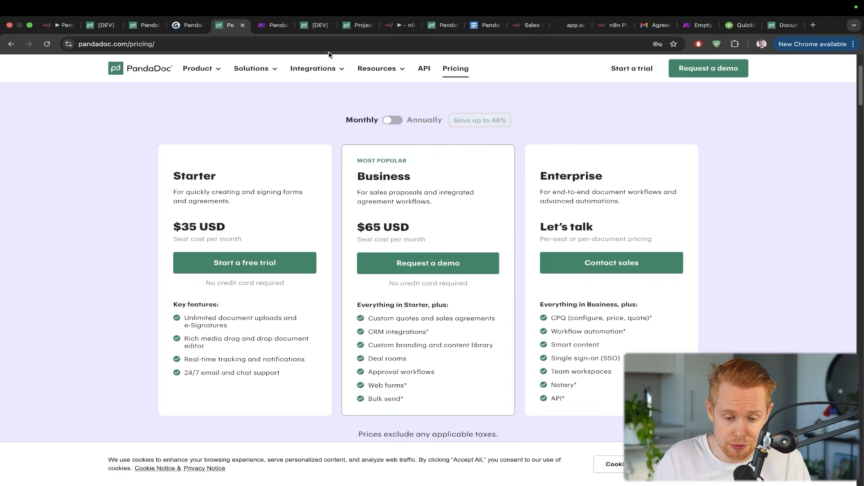
pyautogui.click(316, 25)
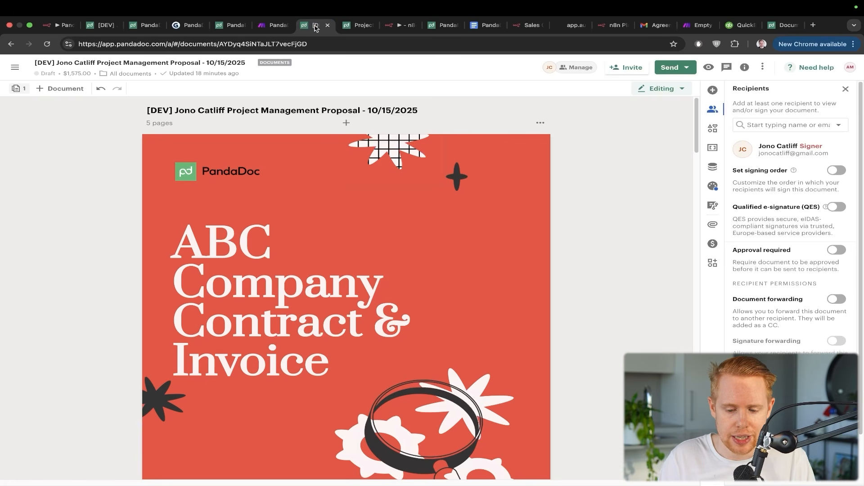
pyautogui.click(357, 26)
pyautogui.click(389, 27)
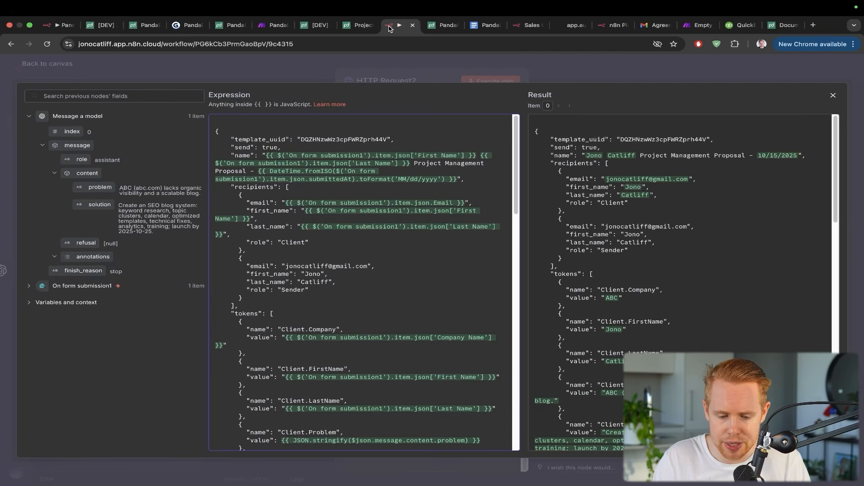
# Examine the document name and the Client and Sender recipients in the JSON body's evaluated result.
pyautogui.hotkey('ctrl', 'a')
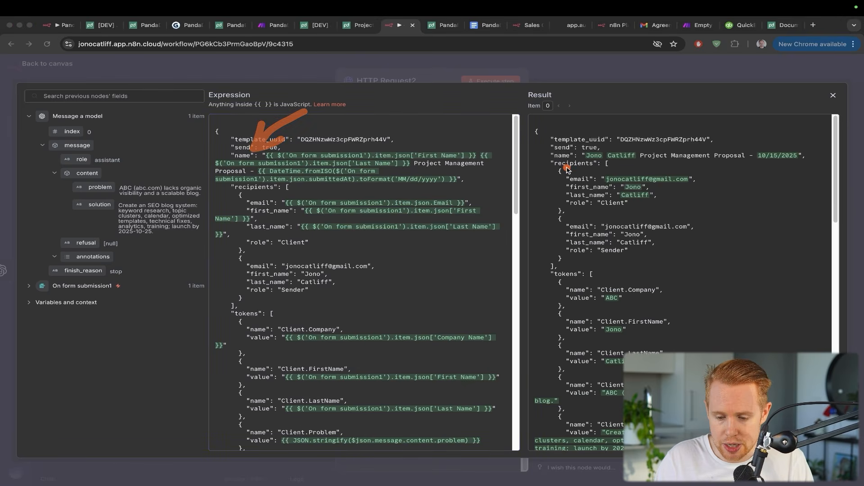
pyautogui.hotkey('ctrl', 's')
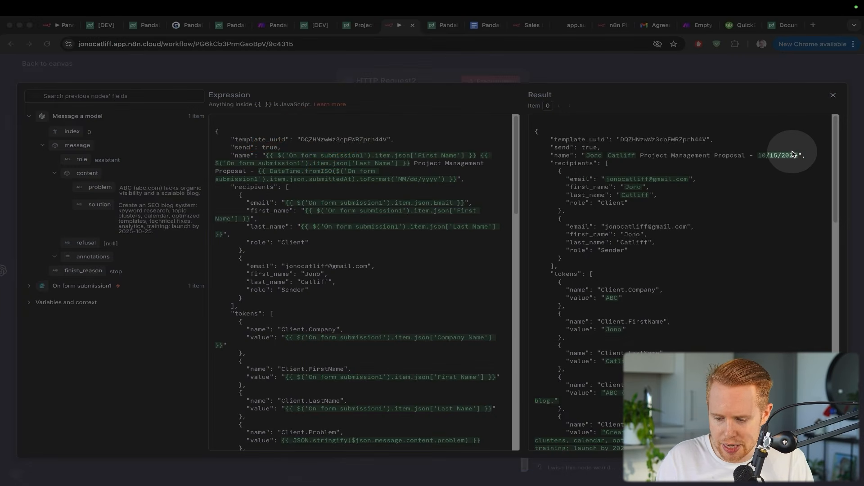
pyautogui.hotkey('ctrl', 'a')
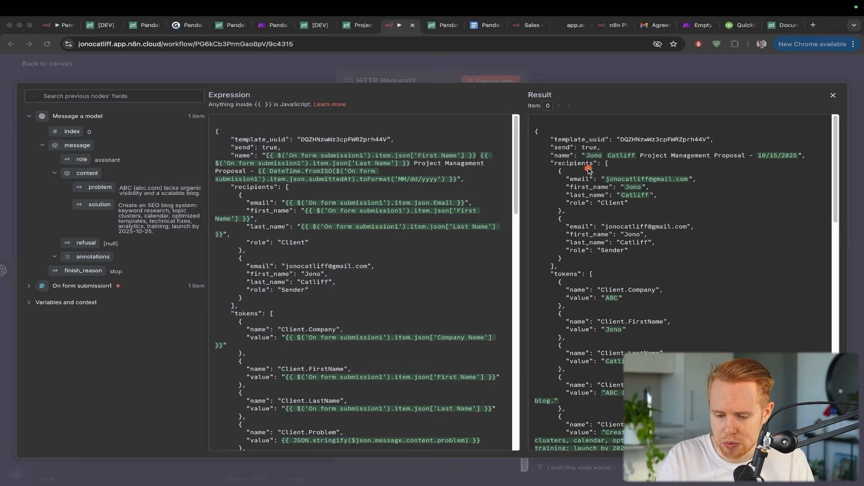
pyautogui.moveTo(688, 110)
pyautogui.mouseDown()
pyautogui.moveTo(731, 155)
pyautogui.moveTo(693, 185)
pyautogui.moveTo(661, 246)
pyautogui.mouseUp()
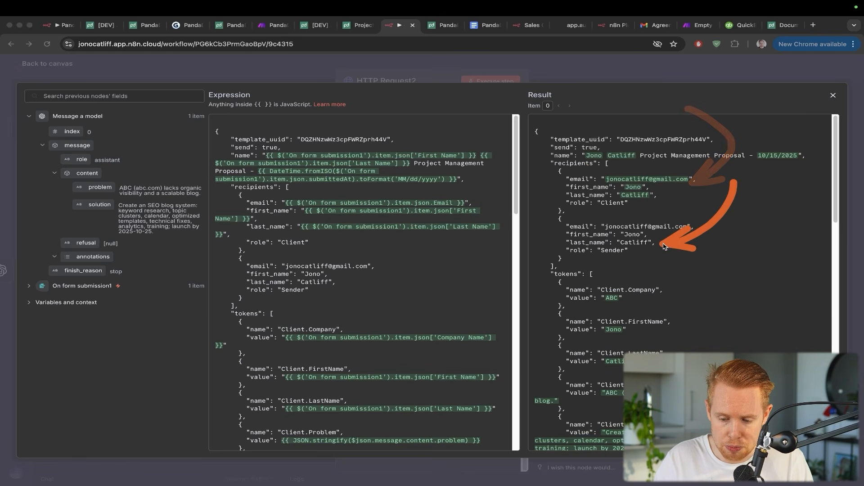
pyautogui.hotkey('ctrl', 's')
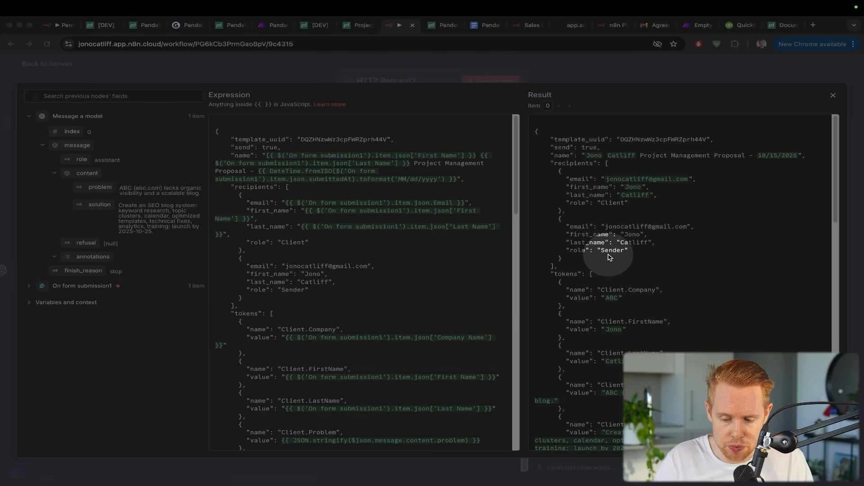
pyautogui.click(617, 210)
pyautogui.moveTo(777, 239); pyautogui.dragTo(666, 197)
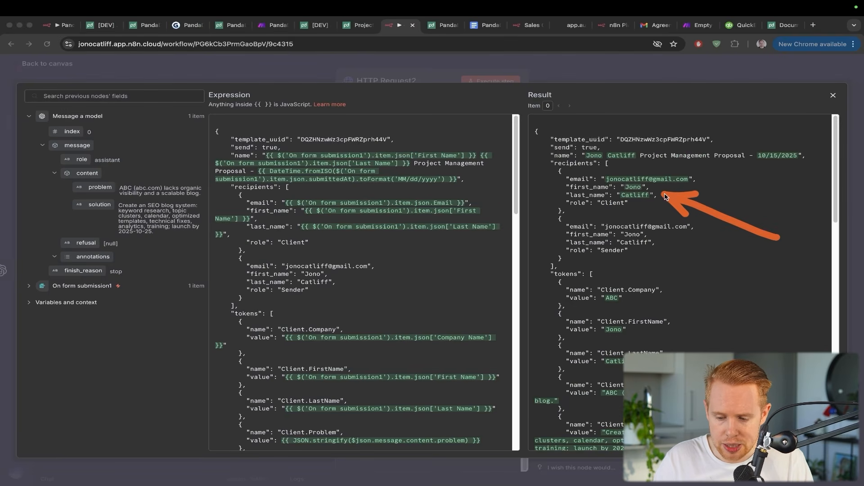
pyautogui.press('Escape')
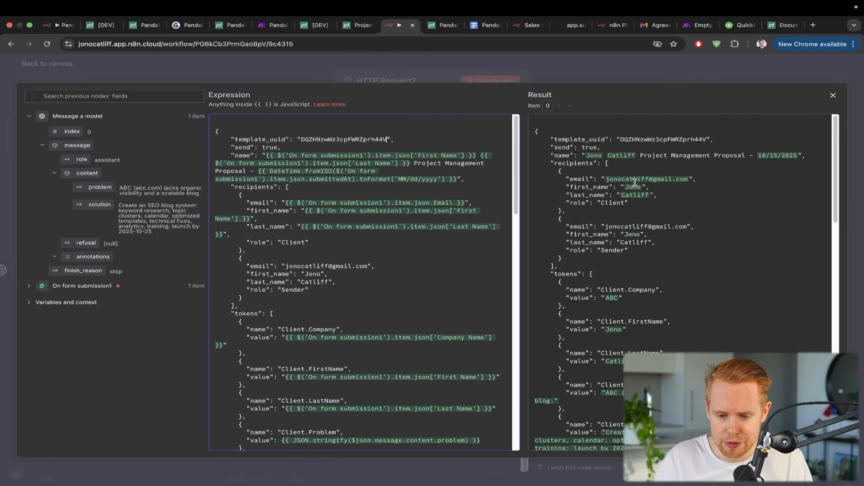
# Switch to the Sales Call Logging Form, place it beside the PandaDoc configuration page, and examine its name and email fields.
pyautogui.moveTo(531, 25); pyautogui.dragTo(489, 30)
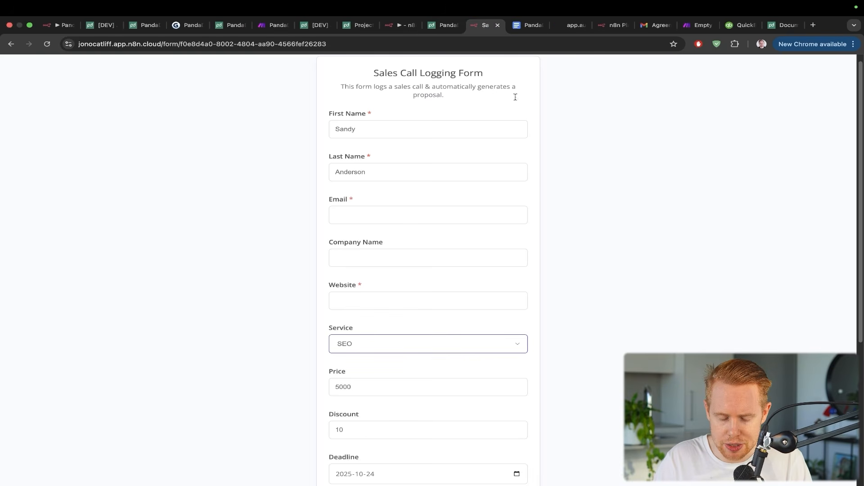
pyautogui.moveTo(638, 229); pyautogui.dragTo(388, 134)
pyautogui.moveTo(484, 247); pyautogui.dragTo(412, 207)
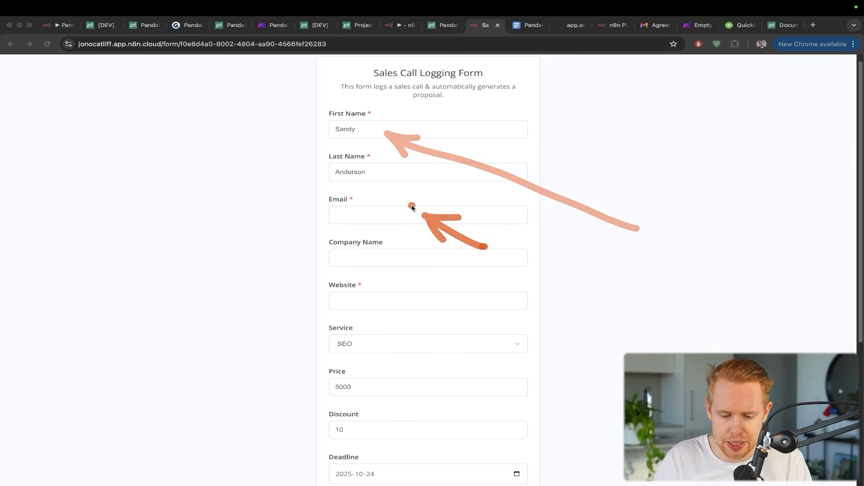
pyautogui.moveTo(241, 299)
pyautogui.mouseDown()
pyautogui.moveTo(332, 243)
pyautogui.moveTo(367, 209)
pyautogui.mouseUp()
pyautogui.press('Escape')
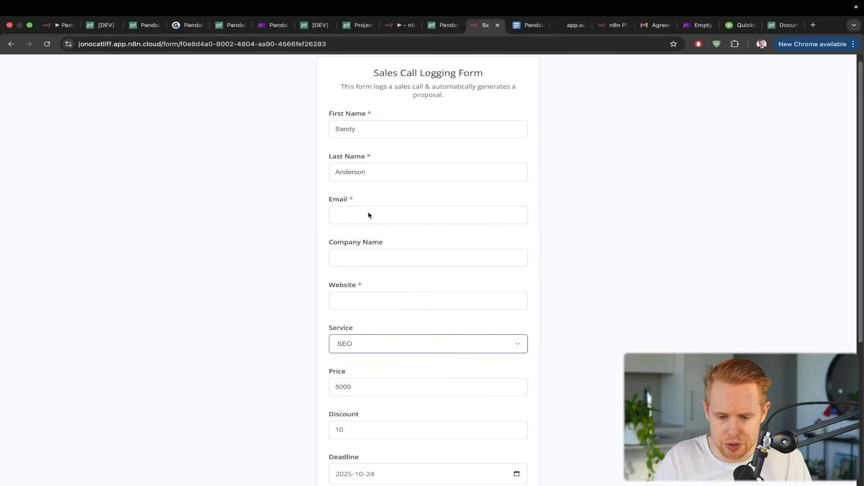
# Return to the n8n JSON body and compare the form-filled Client recipient with the fixed Sender recipient.
pyautogui.click(400, 25)
pyautogui.moveTo(628, 96)
pyautogui.mouseDown()
pyautogui.moveTo(687, 227)
pyautogui.moveTo(655, 240)
pyautogui.mouseUp()
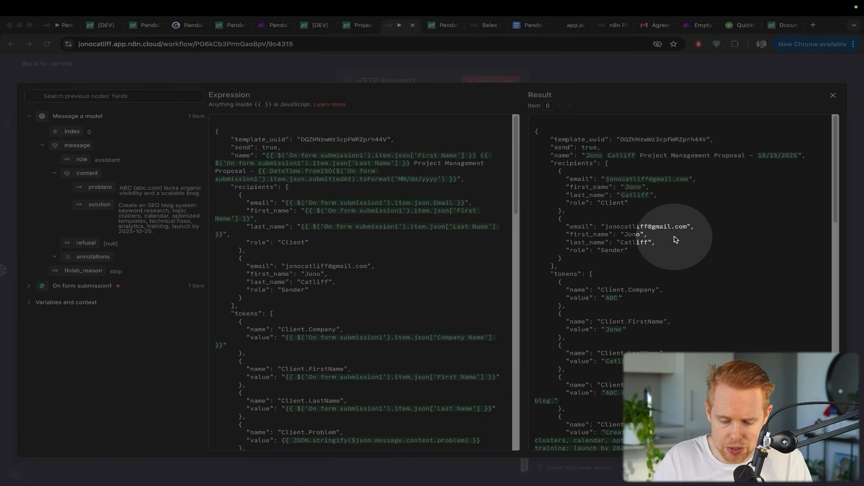
pyautogui.press('Escape')
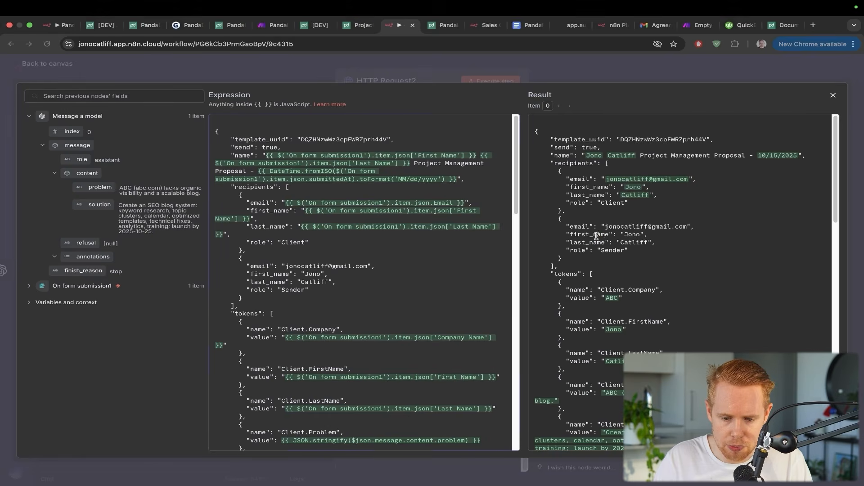
# Switch to the PandaDoc proposal template and examine the sender's signature, the client's signature field and the date fields under Acceptance.
pyautogui.click(353, 26)
pyautogui.scroll(8, 396, 205)
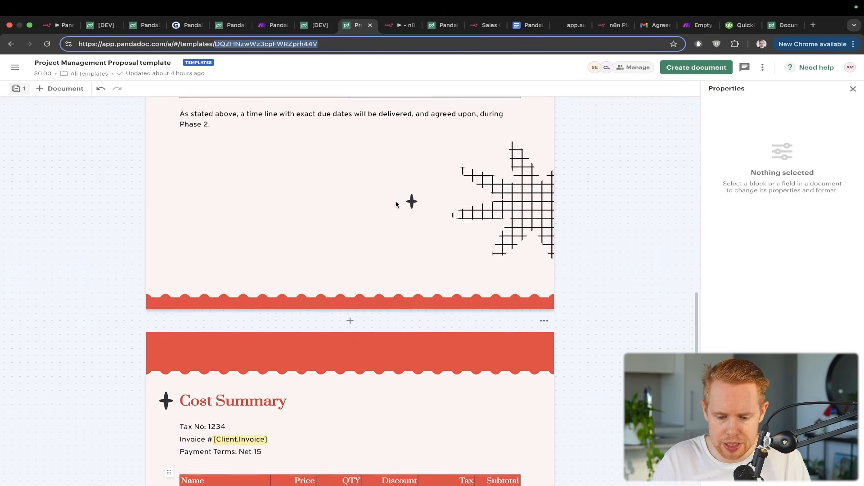
pyautogui.scroll(4, 396, 205)
pyautogui.scroll(-15, 397, 205)
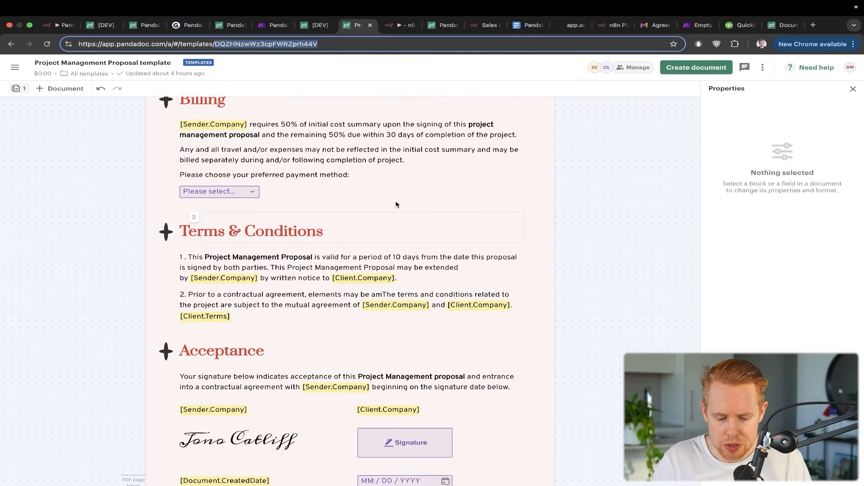
pyautogui.hotkey('ctrl', 'a')
pyautogui.moveTo(311, 227)
pyautogui.mouseDown()
pyautogui.moveTo(264, 379)
pyautogui.moveTo(246, 399)
pyautogui.mouseUp()
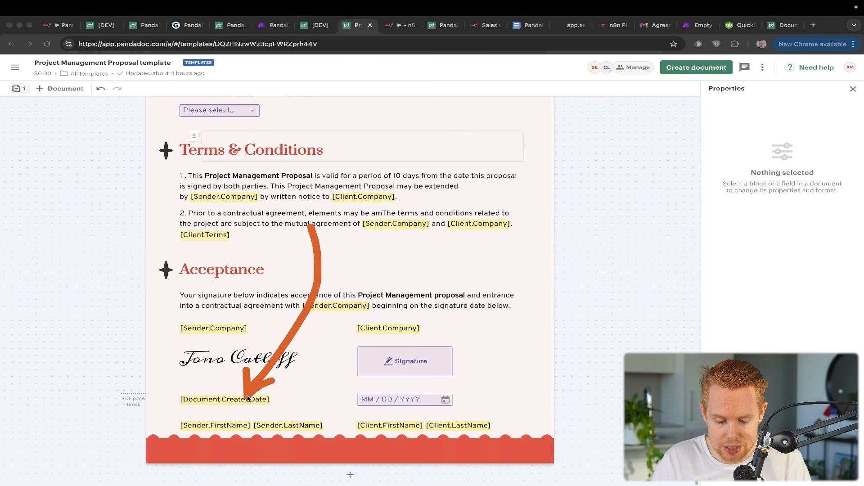
pyautogui.moveTo(484, 247)
pyautogui.mouseDown()
pyautogui.moveTo(480, 314)
pyautogui.moveTo(437, 362)
pyautogui.mouseUp()
pyautogui.hotkey('ctrl', 's')
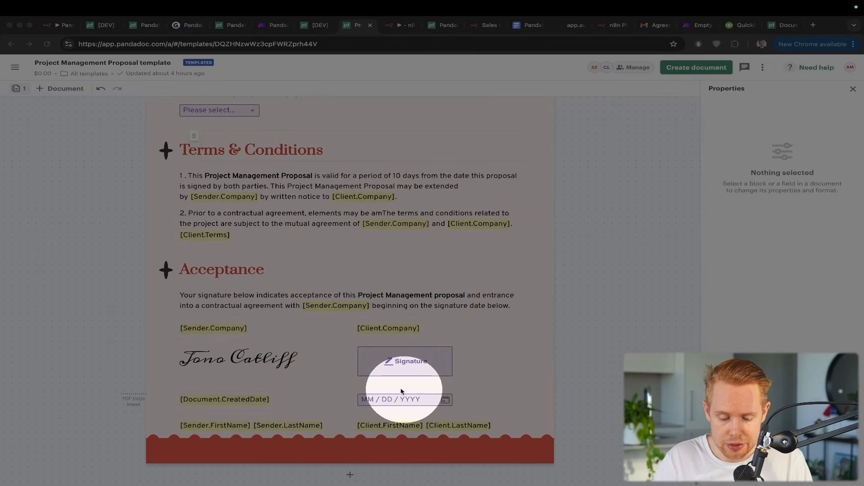
pyautogui.hotkey('ctrl', 's')
pyautogui.moveTo(288, 280)
pyautogui.mouseDown()
pyautogui.moveTo(314, 305)
pyautogui.moveTo(282, 361)
pyautogui.mouseUp()
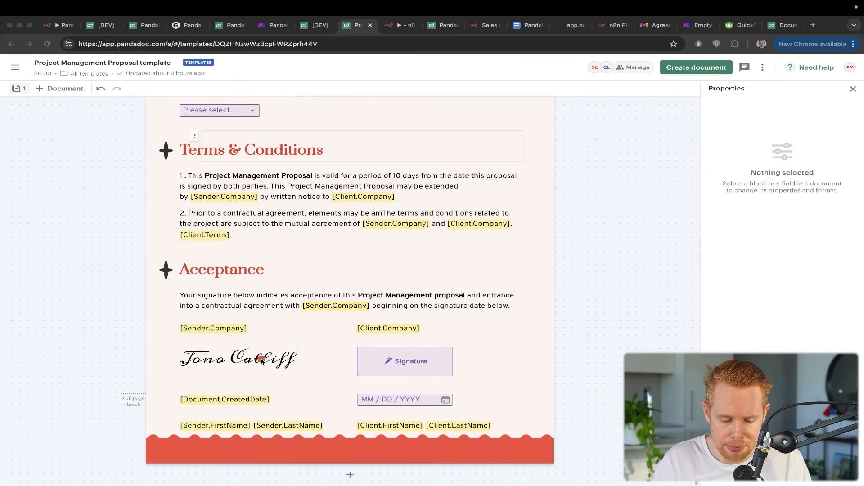
pyautogui.hotkey('ctrl', 's')
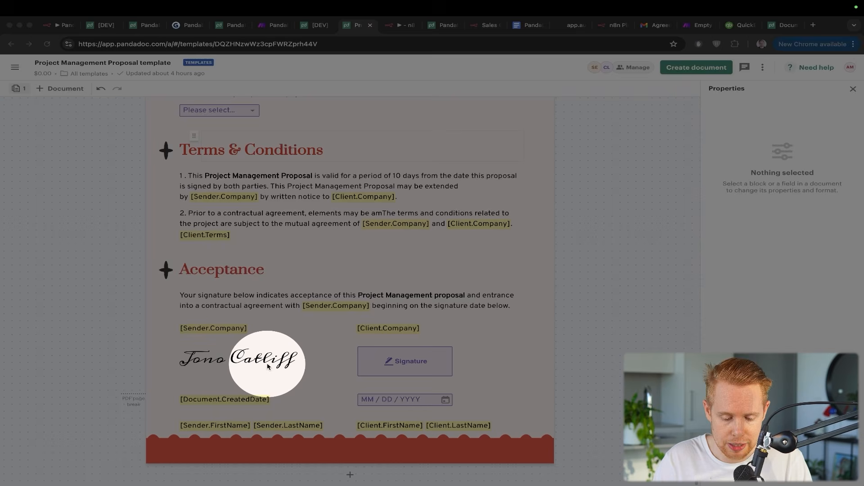
pyautogui.hotkey('ctrl', 'a')
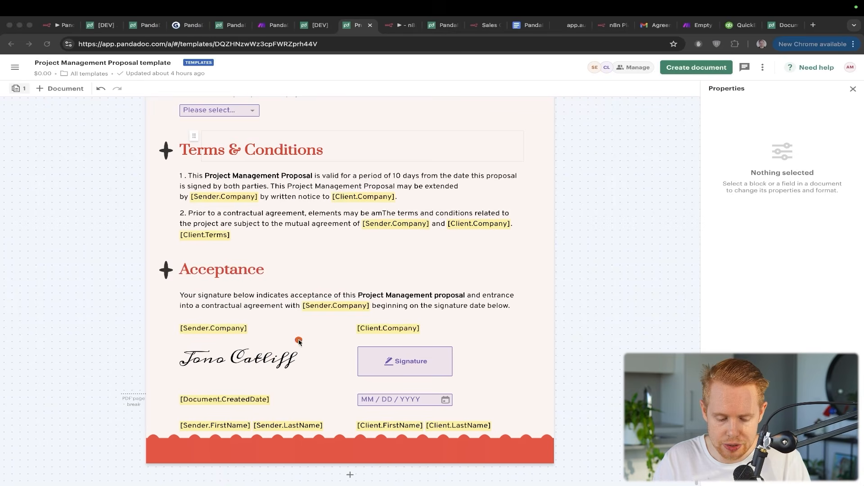
pyautogui.moveTo(472, 283)
pyautogui.mouseDown()
pyautogui.moveTo(460, 331)
pyautogui.moveTo(427, 360)
pyautogui.mouseUp()
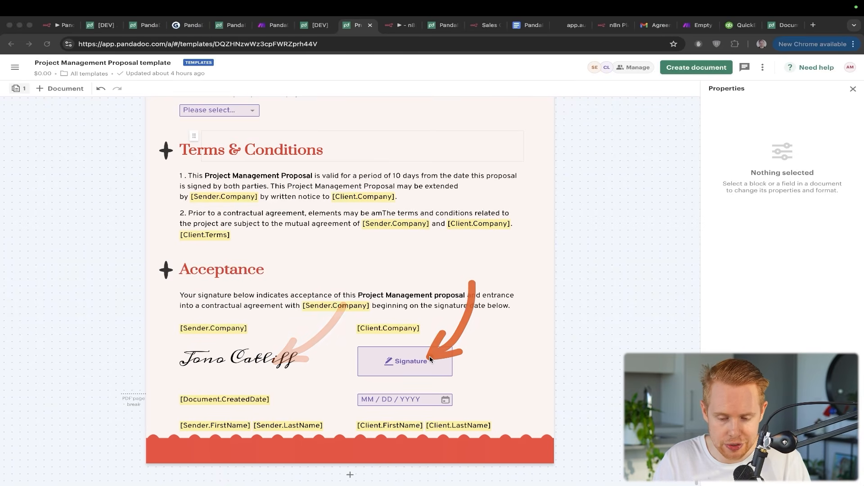
pyautogui.hotkey('ctrl', 's')
pyautogui.hotkey('ctrl', 'a')
pyautogui.moveTo(266, 230); pyautogui.dragTo(305, 329)
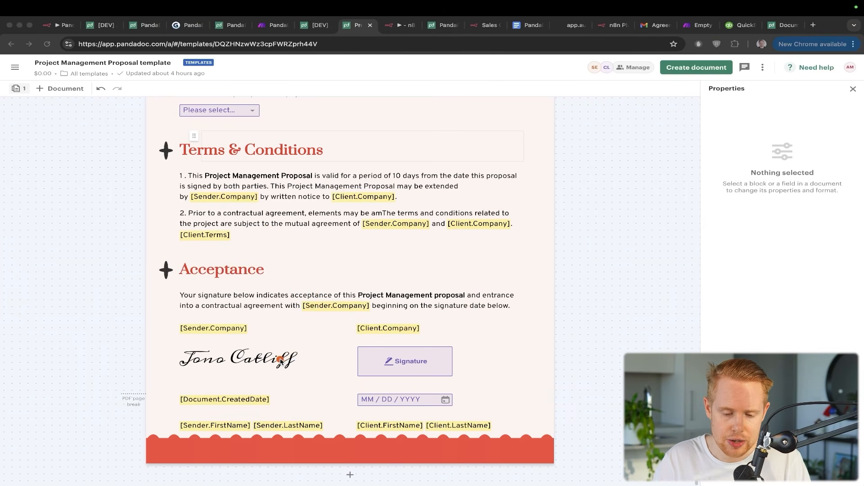
# Return to n8n's expression editor and examine the Sender recipient's email and name values in the result.
pyautogui.hotkey('ctrl', 'Tab')
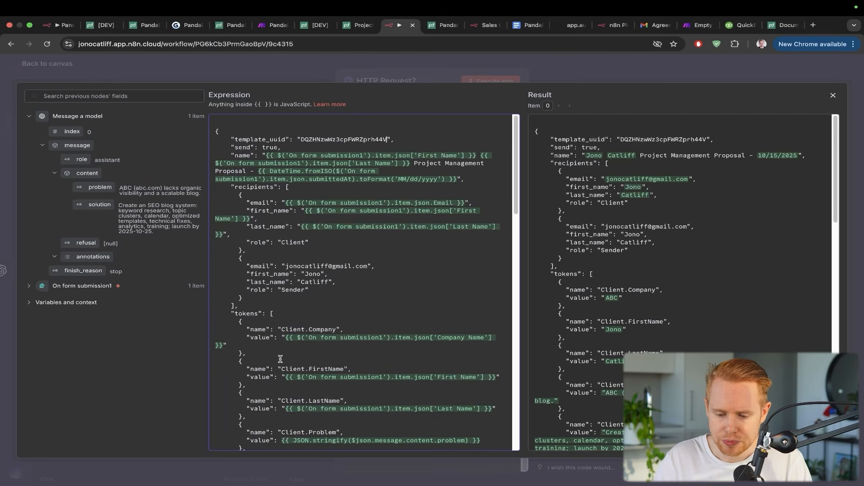
pyautogui.click(660, 226)
pyautogui.moveTo(748, 123); pyautogui.dragTo(661, 234)
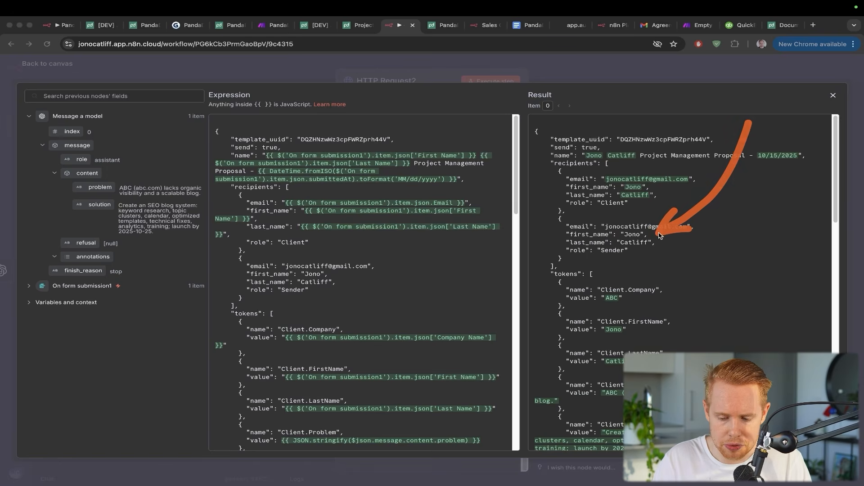
# Examine the start of the tokens list below the recipients in the HTTP request's JSON body.
pyautogui.press('s')
pyautogui.press('Escape')
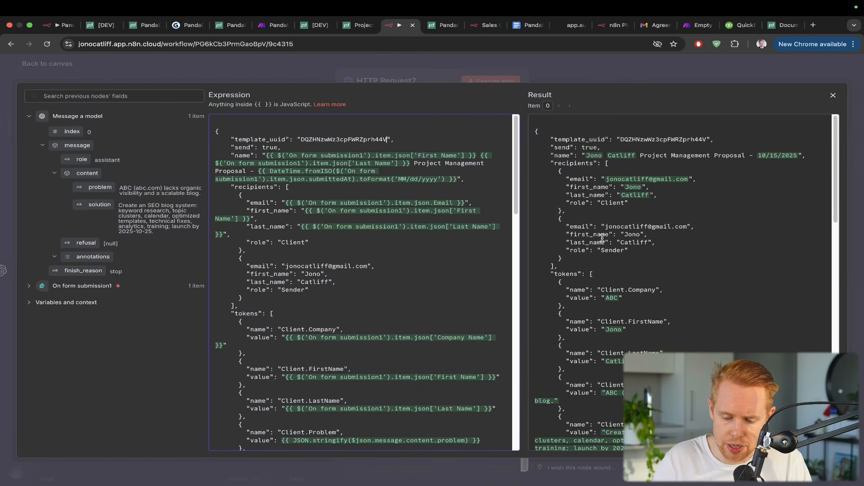
pyautogui.scroll(-3, 602, 237)
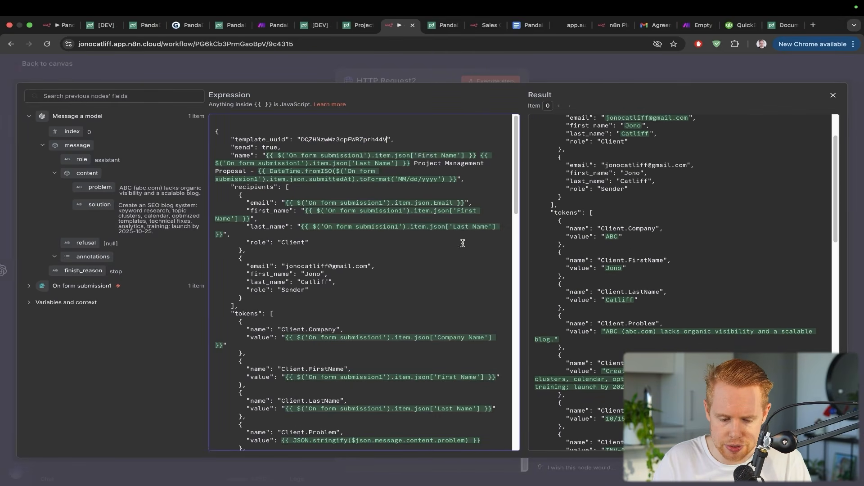
pyautogui.scroll(-7, 415, 241)
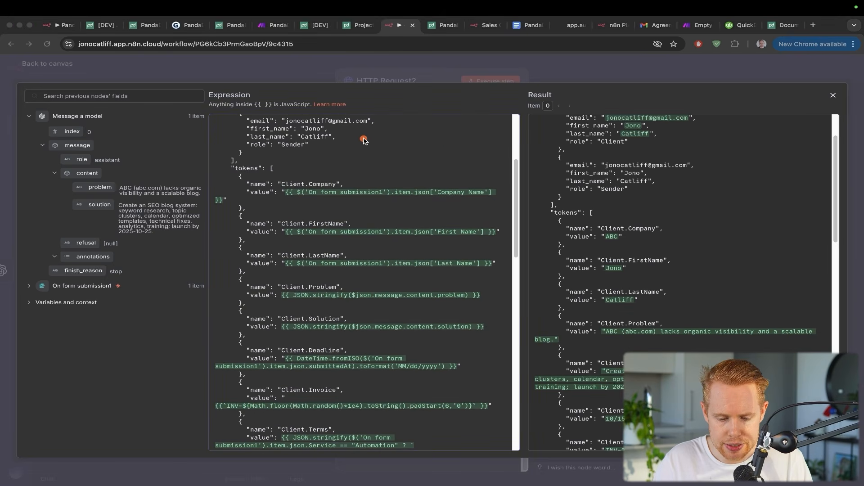
pyautogui.moveTo(364, 140); pyautogui.dragTo(247, 160)
pyautogui.press('Escape')
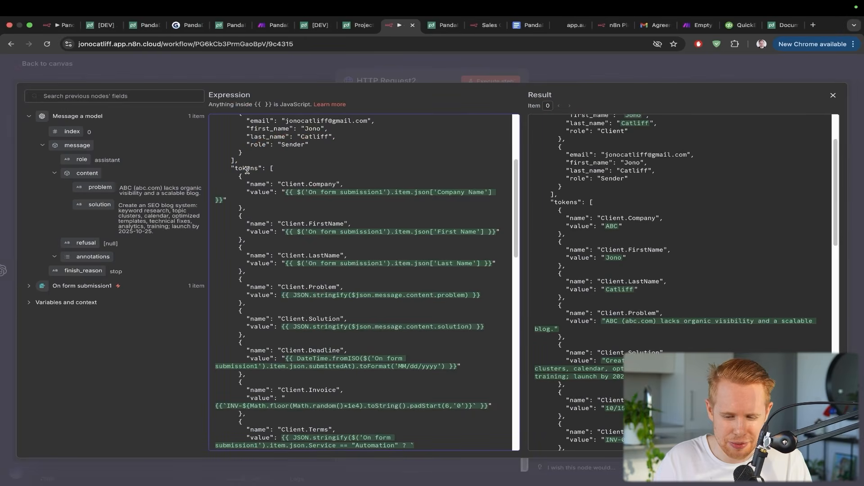
# Switch to the PandaDoc proposal template and examine the Client.Company variable under Terms & Conditions.
pyautogui.hotkey('ctrl', 'shift', 'Tab')
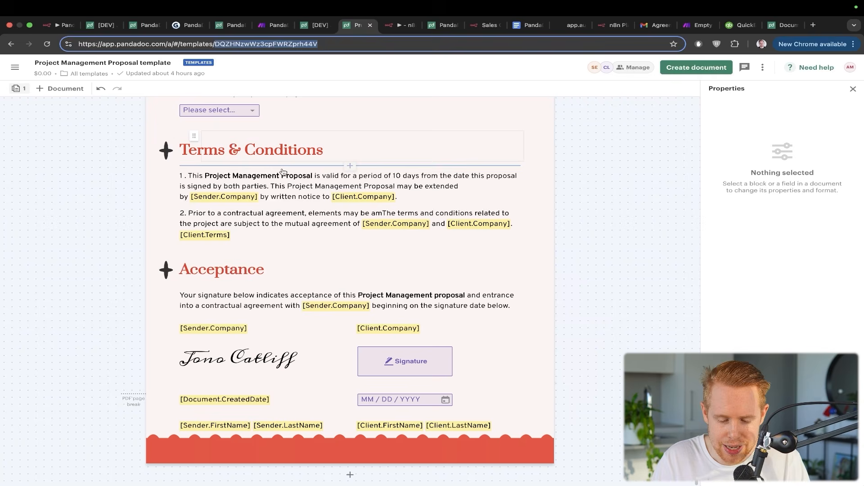
pyautogui.moveTo(386, 118); pyautogui.dragTo(364, 197)
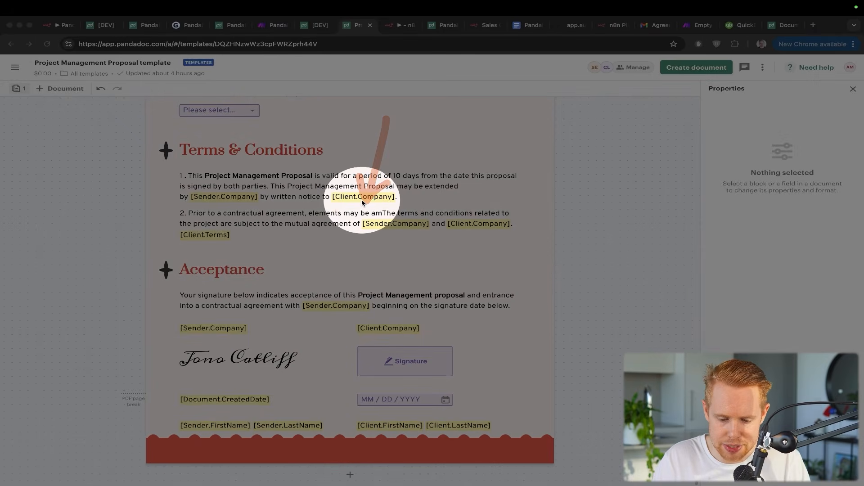
pyautogui.press('Escape')
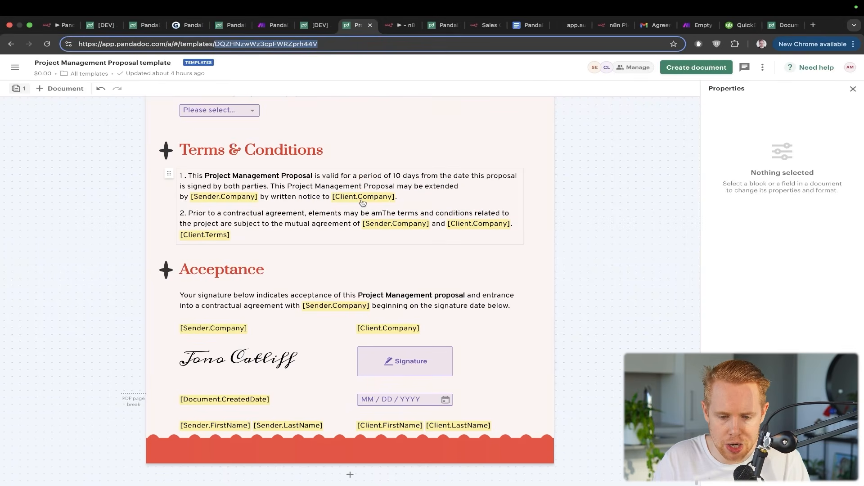
# Switch to the generated [DEV] proposal document and inspect the filled-in problem statement variable under Executive Summary.
pyautogui.hotkey('ctrl', 'shift', 'Tab')
pyautogui.scroll(-7, 361, 200)
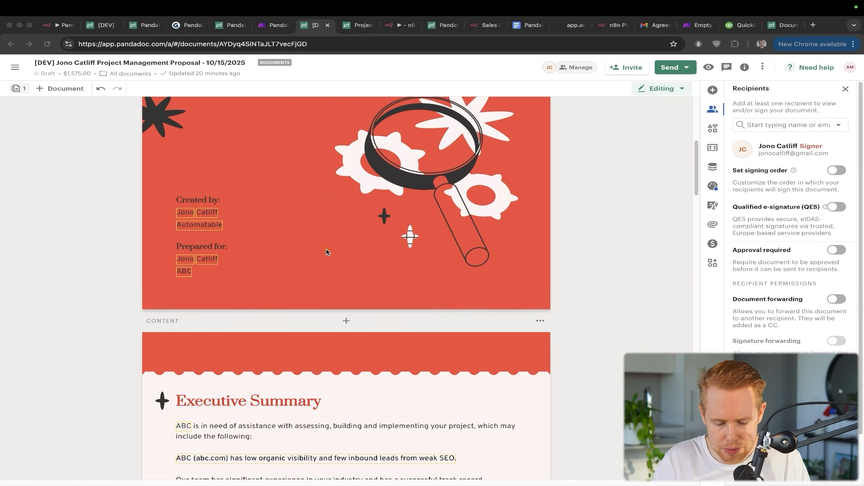
pyautogui.moveTo(359, 311); pyautogui.dragTo(360, 455)
pyautogui.press('Escape')
pyautogui.scroll(-5, 352, 459)
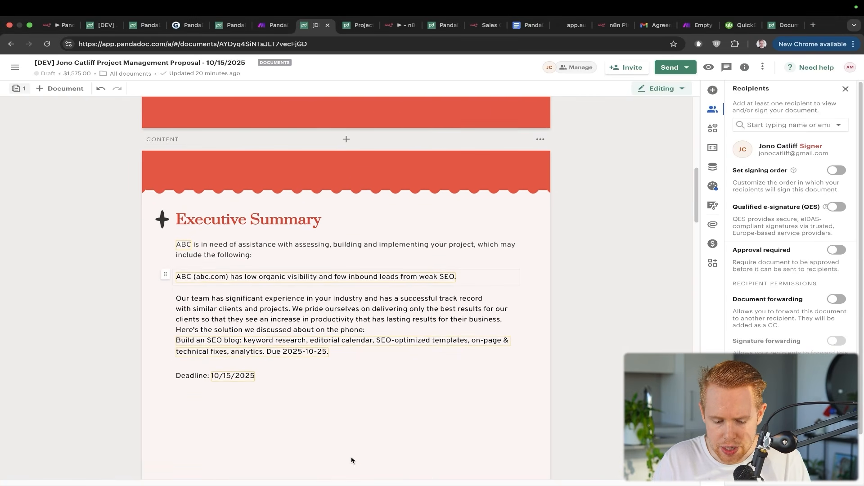
pyautogui.scroll(-1, 352, 460)
pyautogui.moveTo(418, 158); pyautogui.dragTo(370, 257)
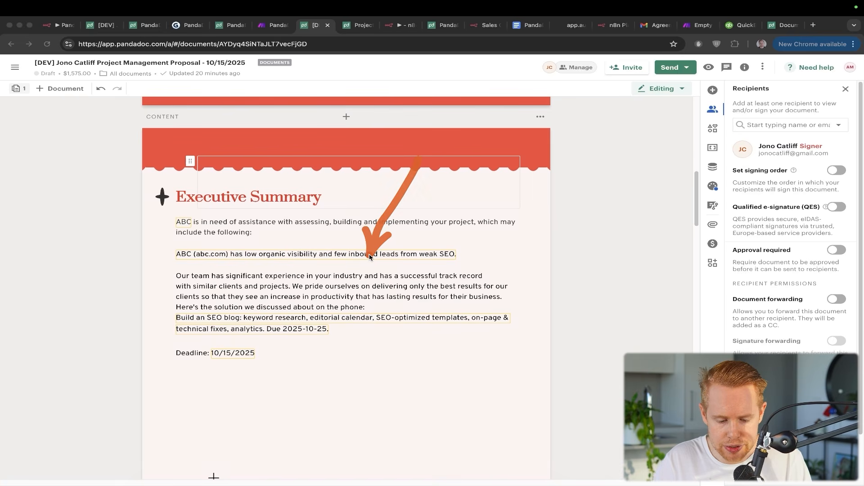
pyautogui.press('Escape')
pyautogui.click(360, 255)
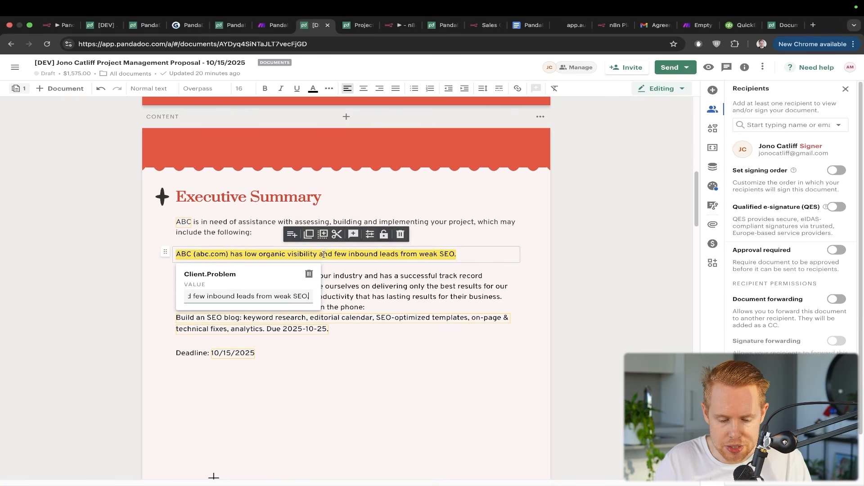
# Return to the proposal template and examine the Client and Sender variables in the Terms & Conditions text.
pyautogui.hotkey('ctrl', 'Tab')
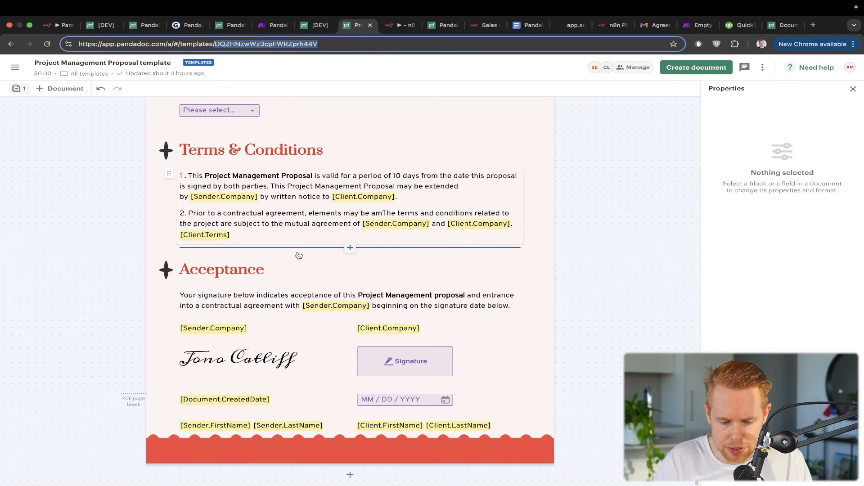
pyautogui.scroll(2, 249, 212)
pyautogui.moveTo(273, 165); pyautogui.dragTo(241, 264)
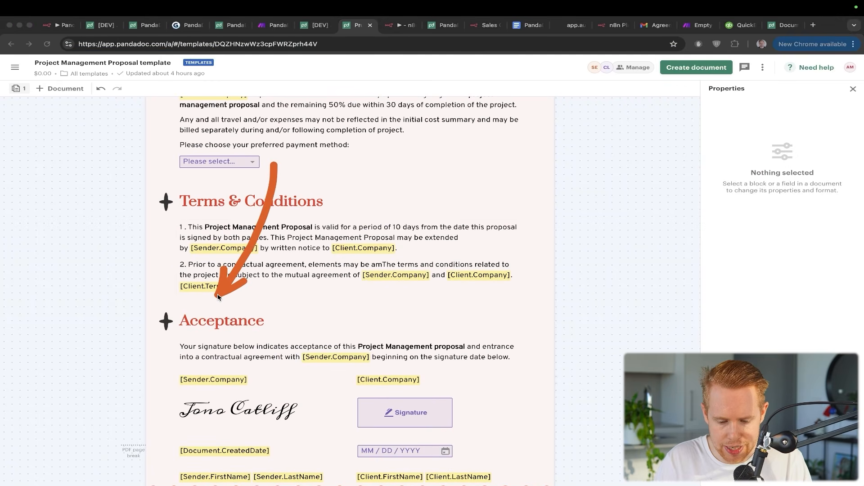
pyautogui.moveTo(395, 170); pyautogui.dragTo(368, 242)
pyautogui.moveTo(487, 207); pyautogui.dragTo(410, 265)
pyautogui.moveTo(500, 227); pyautogui.dragTo(492, 270)
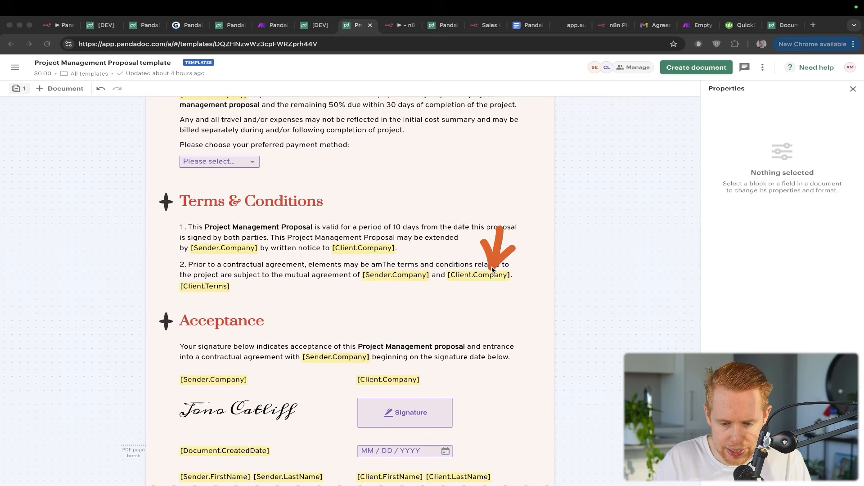
# Return to n8n and examine the Client.Company, Client.FirstName and Client.LastName entries in the tokens list.
pyautogui.hotkey('ctrl', 'Tab')
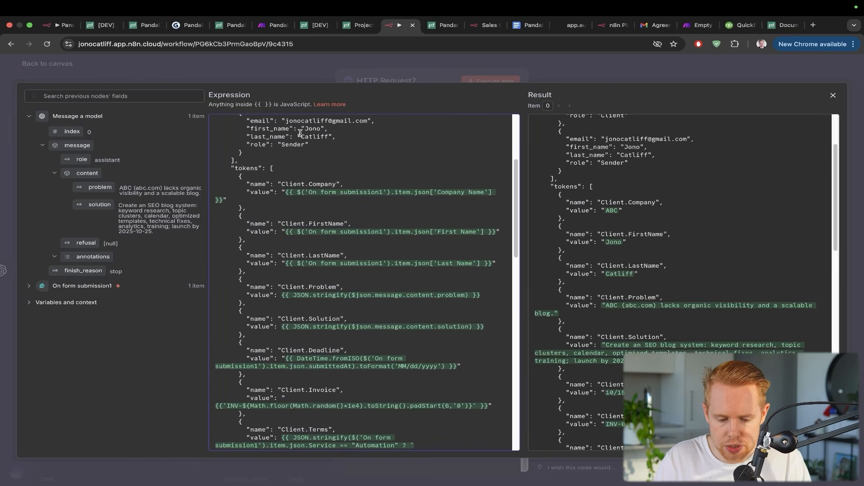
pyautogui.moveTo(254, 209); pyautogui.dragTo(238, 178)
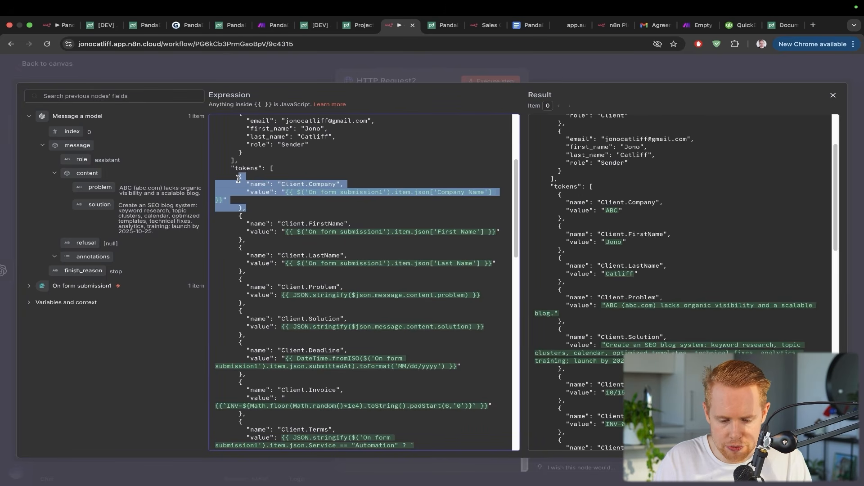
pyautogui.hotkey('alt', 'Tab')
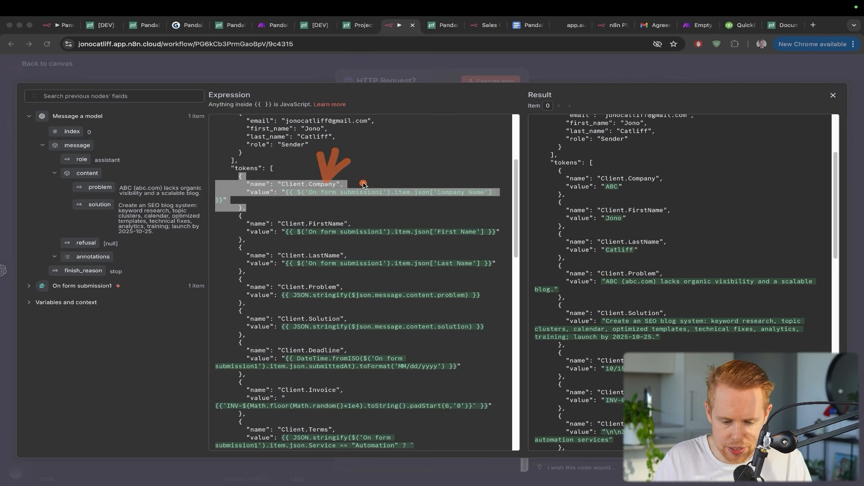
pyautogui.moveTo(363, 183); pyautogui.dragTo(336, 219)
pyautogui.moveTo(394, 224); pyautogui.dragTo(338, 253)
pyautogui.press('Escape')
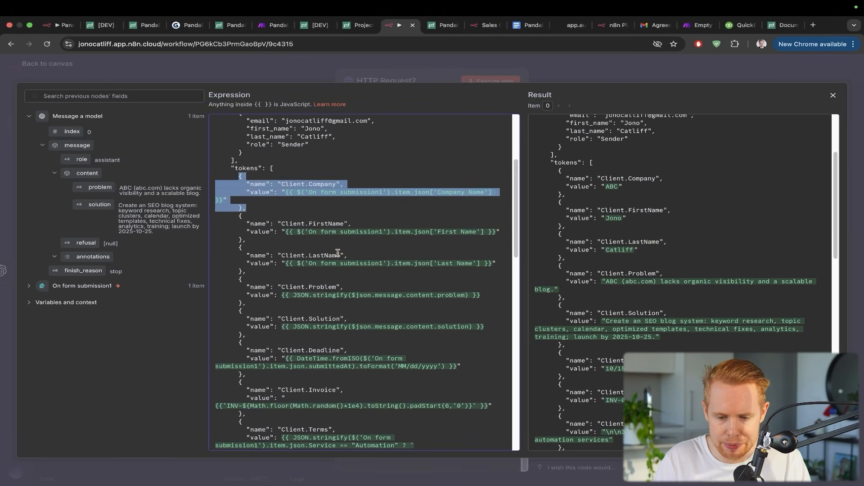
pyautogui.hotkey('ctrl', 'a')
pyautogui.moveTo(432, 163); pyautogui.dragTo(341, 222)
pyautogui.press('Escape')
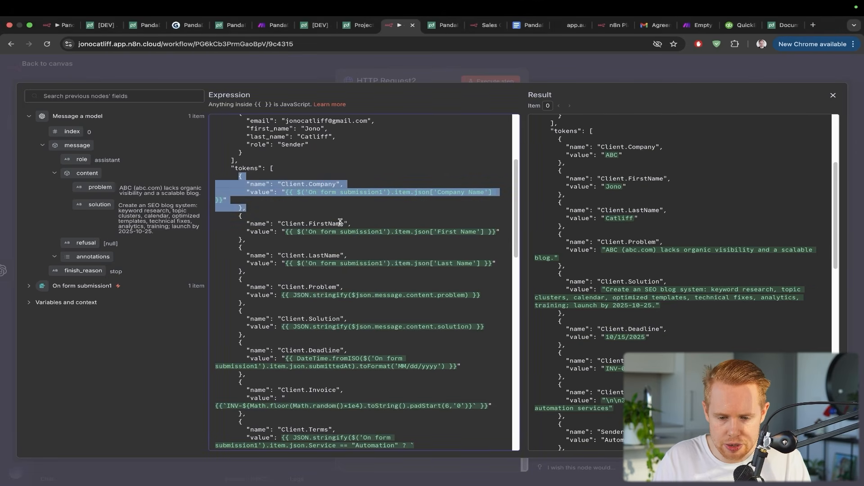
# In the proposal template, add a new Client.Test variable after Client.Company at the end of the first term under Terms & Conditions.
pyautogui.hotkey('ctrl', 'Tab')
pyautogui.hotkey('ctrl', 'shift', 'Tab')
pyautogui.hotkey('ctrl', 'shift', 'Tab')
pyautogui.hotkey('ctrl', 'a')
pyautogui.moveTo(393, 168); pyautogui.dragTo(368, 236)
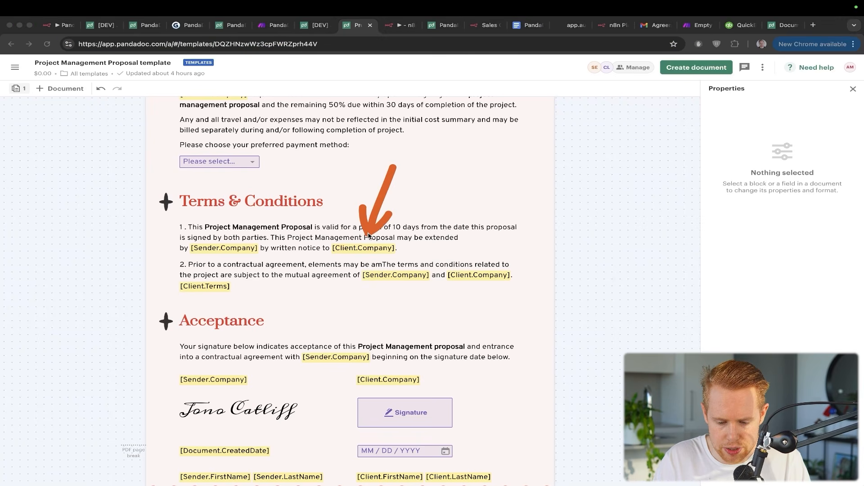
pyautogui.press('Escape')
pyautogui.click(398, 248)
pyautogui.write('[')
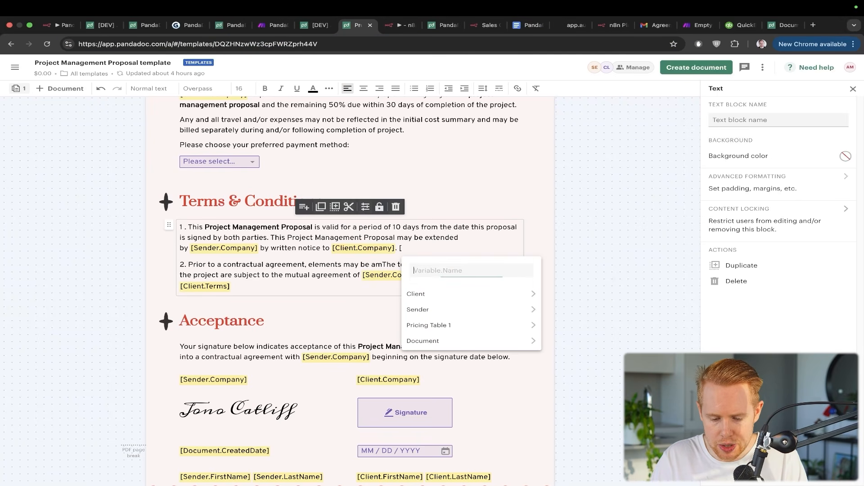
pyautogui.write('Client.')
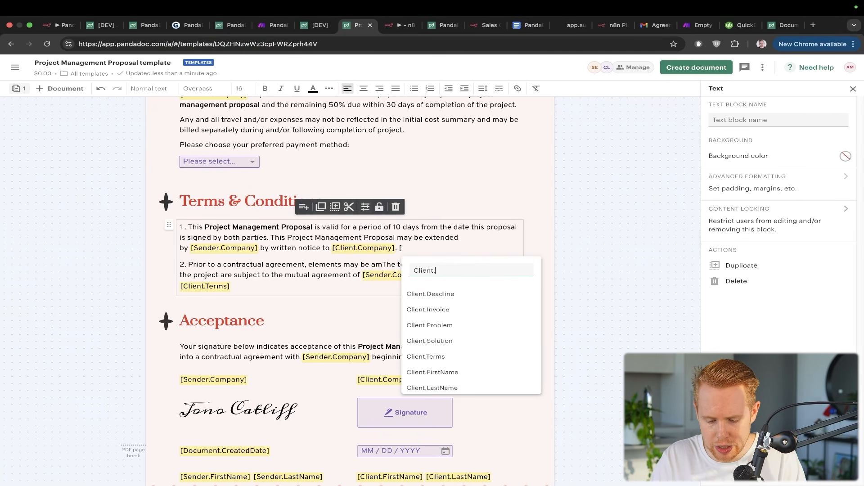
pyautogui.write('Test')
pyautogui.press('Return')
pyautogui.moveTo(517, 162); pyautogui.dragTo(436, 241)
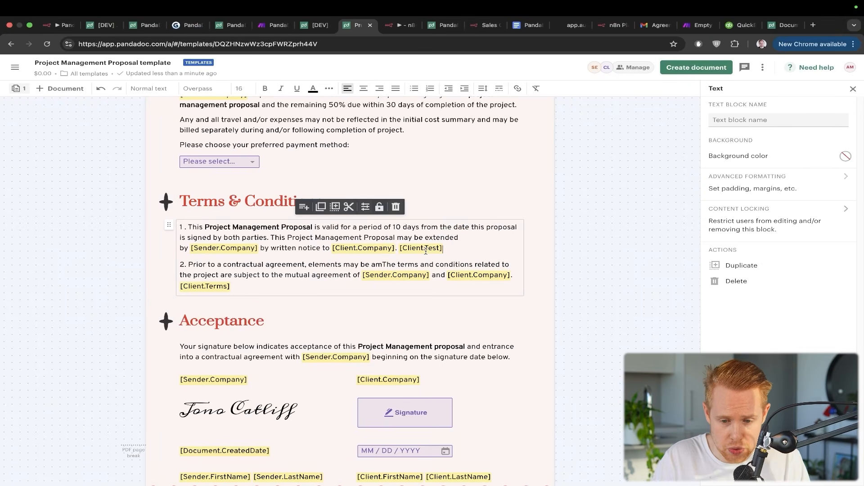
# In n8n's JSON body, duplicate the Client.FirstName token directly below itself and rename the copy Client.Test.
pyautogui.hotkey('ctrl', 'Tab')
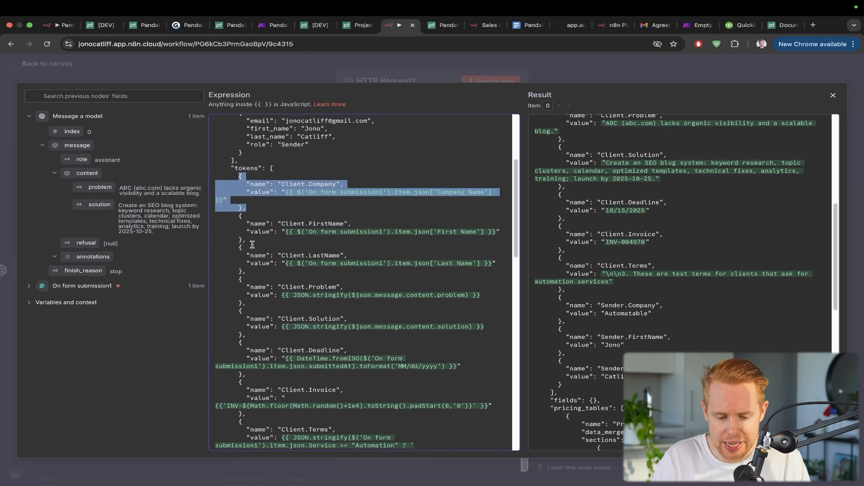
pyautogui.moveTo(252, 244); pyautogui.dragTo(241, 221)
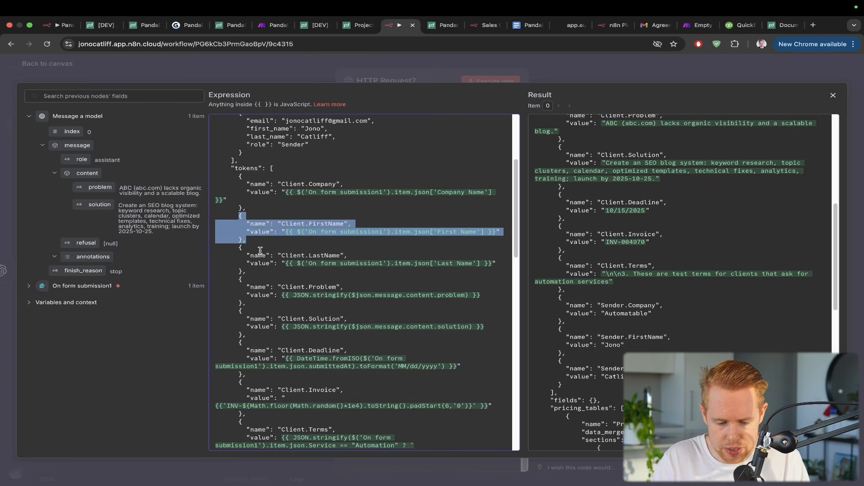
pyautogui.hotkey('ctrl', 'c')
pyautogui.click(217, 245)
pyautogui.hotkey('ctrl', 'v')
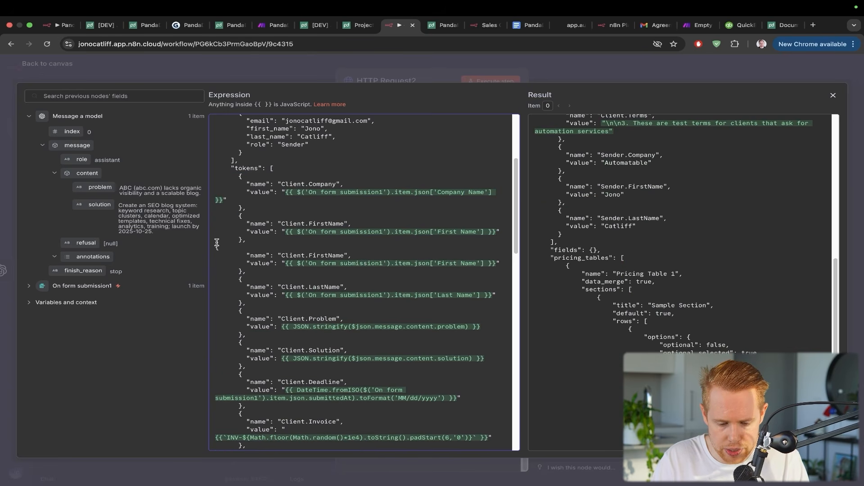
pyautogui.press('Tab')
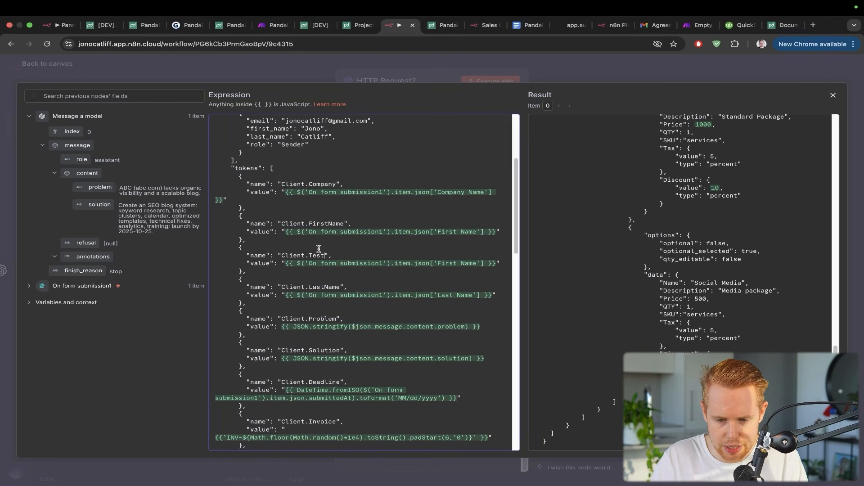
# Check the Client.Test variable in the PandaDoc template against the token name, then return to n8n.
pyautogui.hotkey('ctrl', 'Tab')
pyautogui.hotkey('ctrl', 'shift', 'Tab')
pyautogui.hotkey('ctrl', 'shift', 'Tab')
pyautogui.hotkey('ctrl', 'a')
pyautogui.moveTo(485, 176); pyautogui.dragTo(431, 252)
pyautogui.hotkey('ctrl', 'Tab')
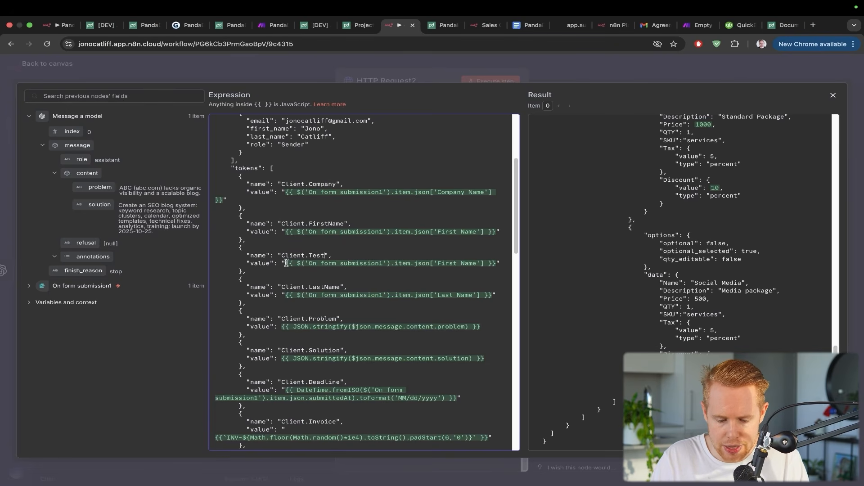
# Replace the Client.Test token's value expression with the fixed text asdkjfhsadkjfsda.
pyautogui.moveTo(286, 263); pyautogui.dragTo(446, 263)
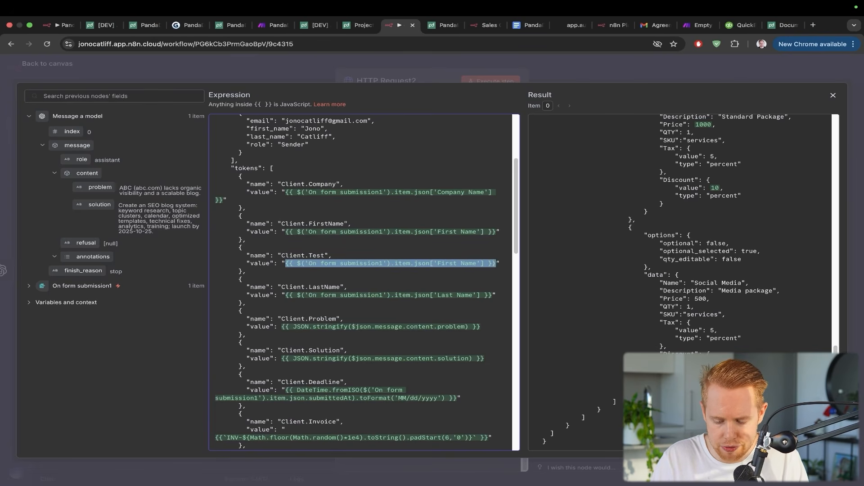
pyautogui.write('asdkjfhsadkjfsda')
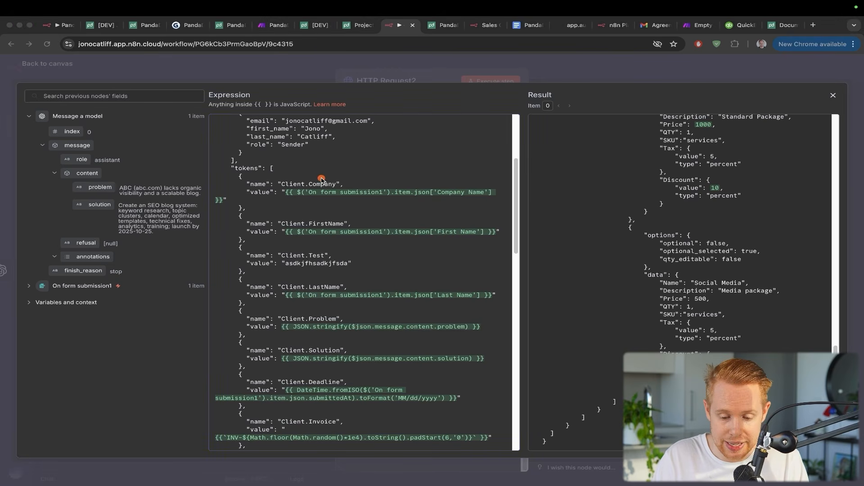
pyautogui.moveTo(321, 177); pyautogui.dragTo(343, 268)
# Switch to the proposal template to see where the Client.Test value gets inserted, and return to n8n.
pyautogui.hotkey('ctrl', 'Tab')
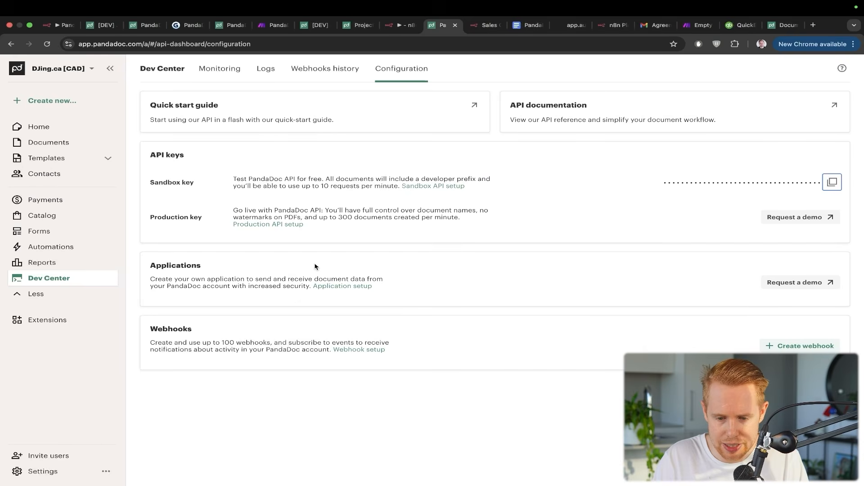
pyautogui.hotkey('ctrl', 'shift', 'Tab')
pyautogui.hotkey('ctrl', 'shift', 'Tab')
pyautogui.moveTo(492, 144)
pyautogui.mouseDown()
pyautogui.moveTo(490, 245)
pyautogui.moveTo(441, 254)
pyautogui.mouseUp()
pyautogui.hotkey('ctrl', 'Tab')
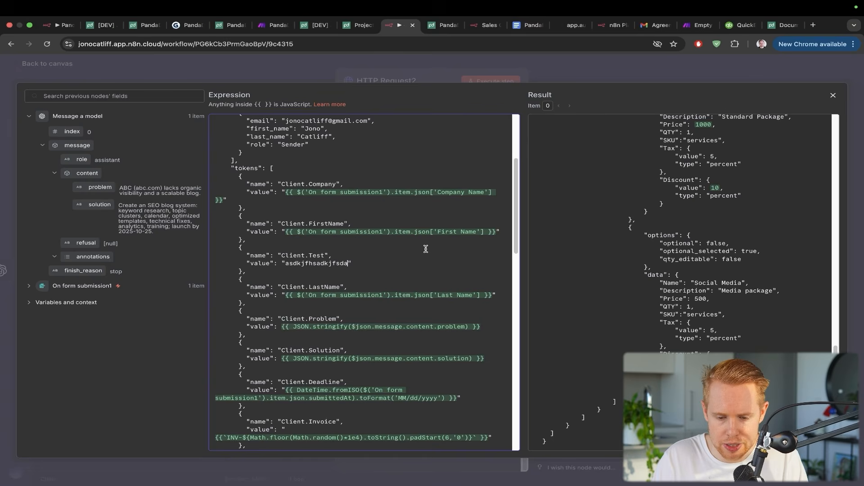
# Delete the whole Client.Test token, including its leftover blank line, from the JSON body's tokens list.
pyautogui.moveTo(393, 204); pyautogui.dragTo(346, 253)
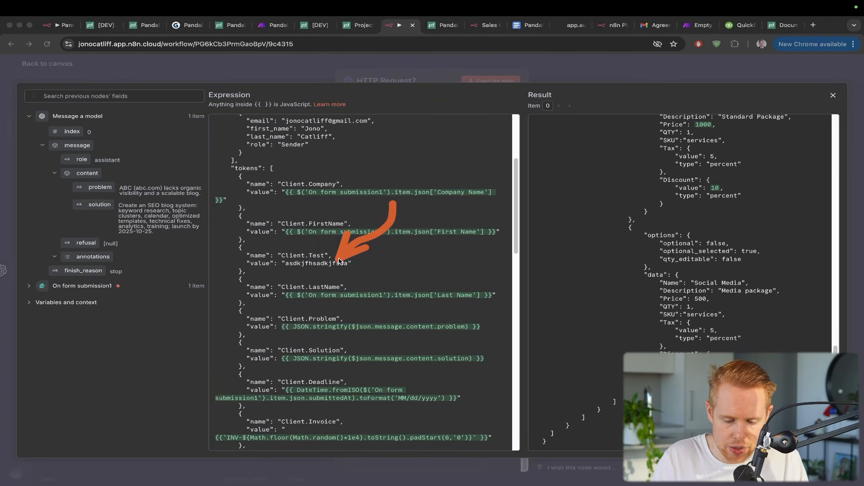
pyautogui.moveTo(260, 271); pyautogui.dragTo(219, 255)
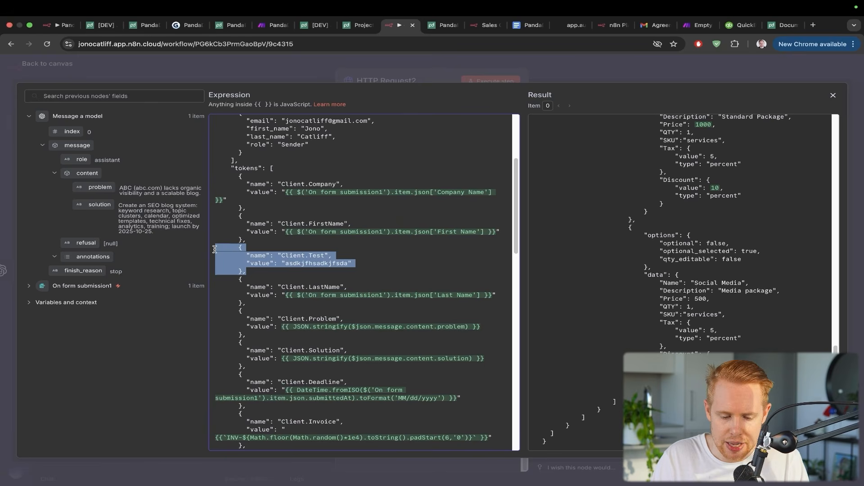
pyautogui.press('BackSpace')
pyautogui.press('BackSpace')
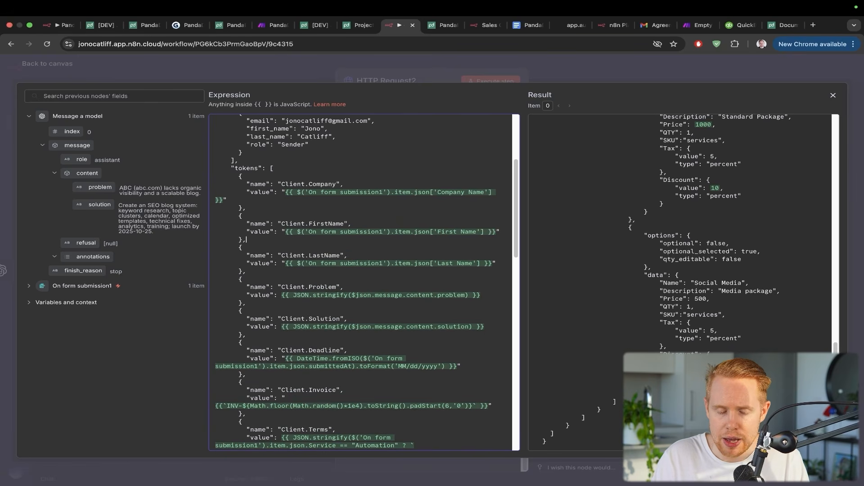
# Look at the Client.Test variable in the PandaDoc template's Terms & Conditions, and return to the n8n JSON body.
pyautogui.hotkey('ctrl', 'Tab')
pyautogui.hotkey('ctrl', 'shift', 'Tab')
pyautogui.hotkey('ctrl', 'shift', 'Tab')
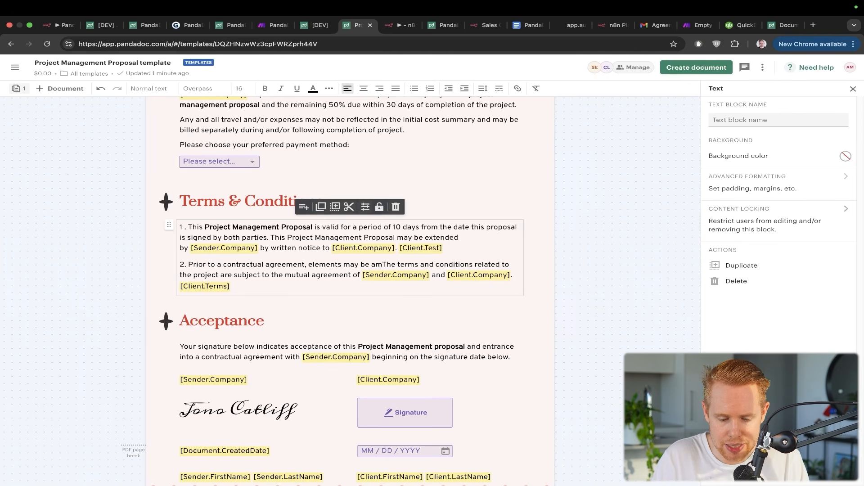
pyautogui.moveTo(445, 175); pyautogui.dragTo(425, 242)
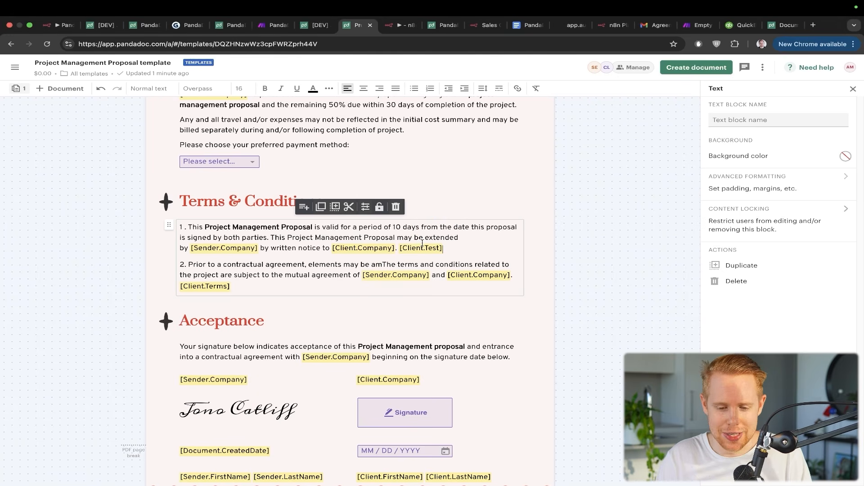
pyautogui.hotkey('ctrl', 'Tab')
# Find the pricing_tables section below the tokens list in the HTTP request's JSON body.
pyautogui.scroll(-10, 422, 243)
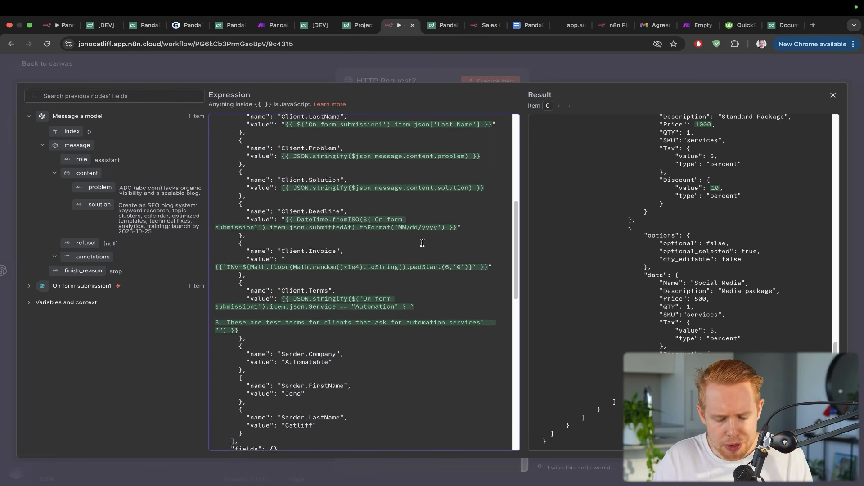
pyautogui.scroll(-5, 423, 243)
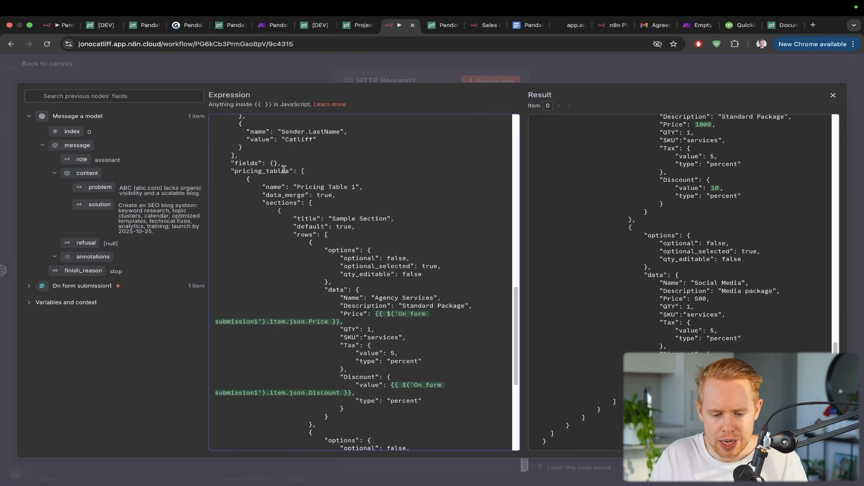
pyautogui.scroll(-2, 312, 186)
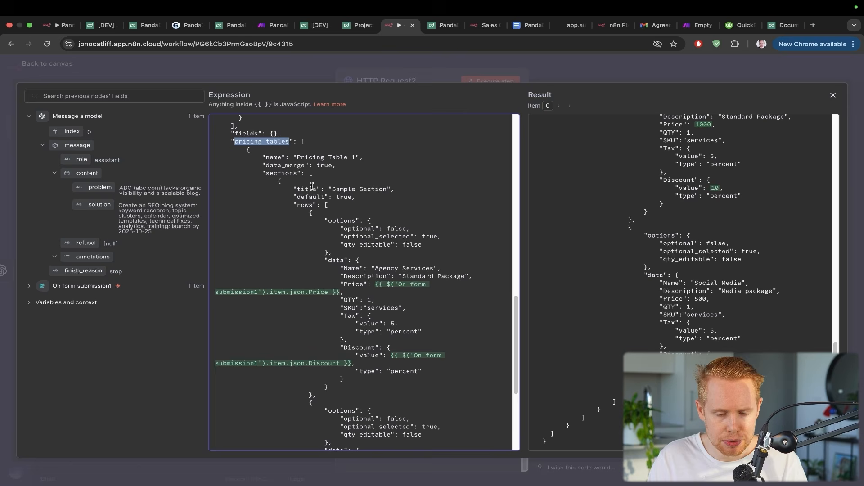
# Review the additional services and optional upsells snippets with their notes in the PandaDoc Google Doc.
pyautogui.moveTo(515, 27); pyautogui.dragTo(434, 28)
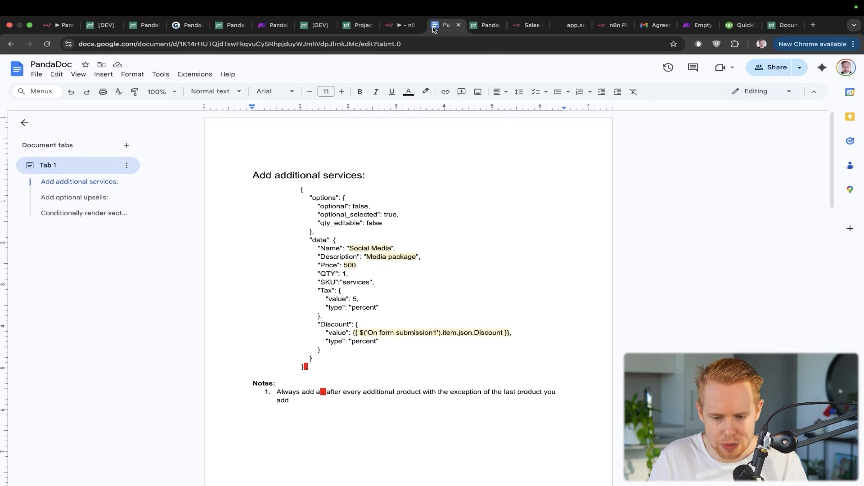
pyautogui.scroll(-10, 444, 208)
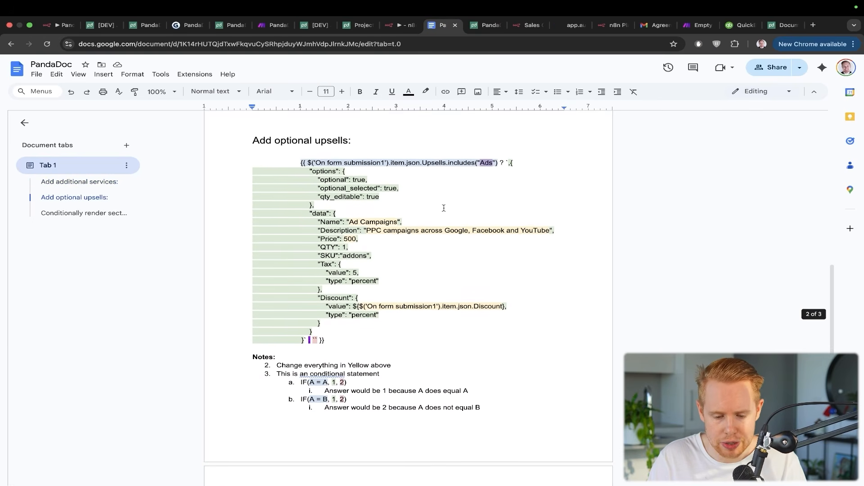
pyautogui.scroll(6, 448, 191)
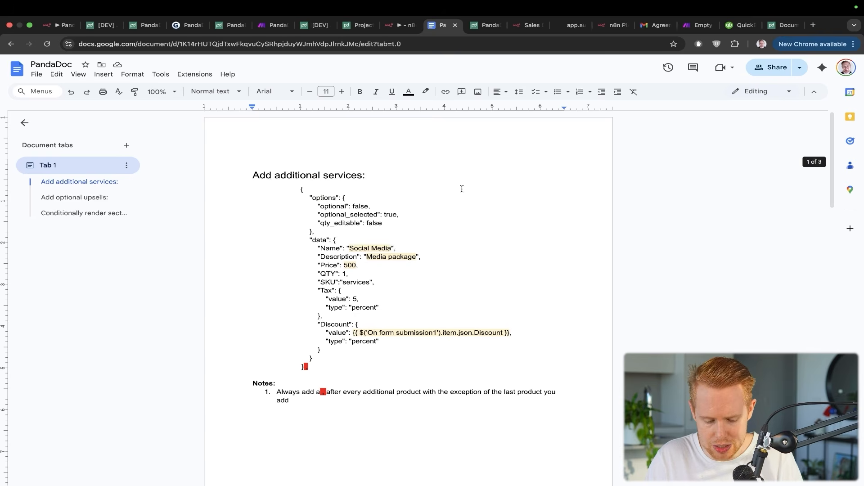
pyautogui.moveTo(492, 187)
pyautogui.mouseDown()
pyautogui.moveTo(324, 177)
pyautogui.moveTo(405, 254)
pyautogui.moveTo(342, 328)
pyautogui.mouseUp()
pyautogui.scroll(-8, 349, 200)
pyautogui.scroll(-6, 345, 326)
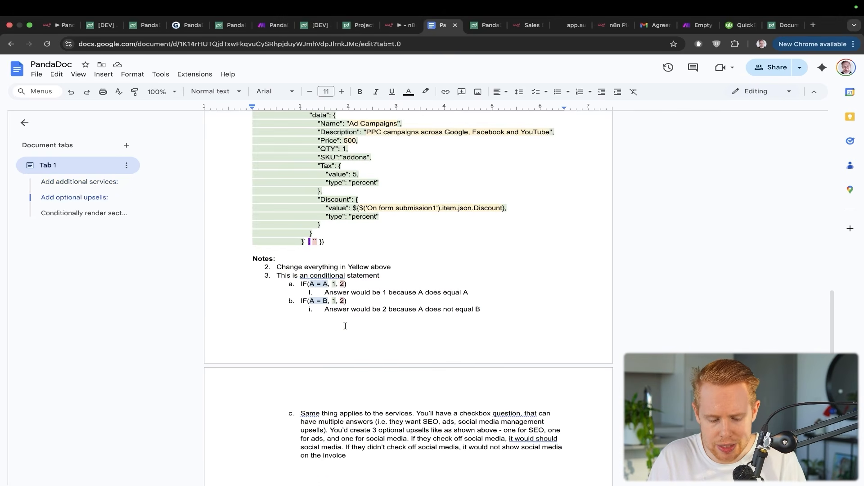
pyautogui.scroll(3, 346, 326)
# Switch from the template to the generated proposal and examine the Agency Services, Social Media and Ad Campaigns rows of its pricing table.
pyautogui.click(360, 26)
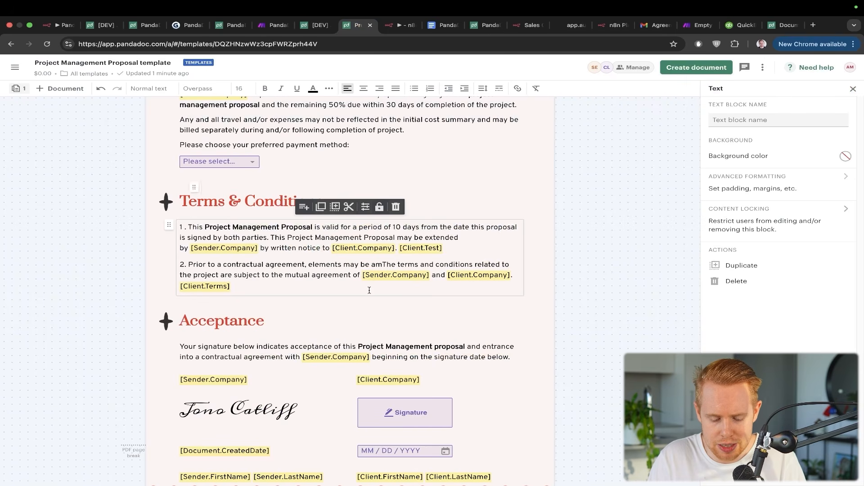
pyautogui.scroll(12, 369, 297)
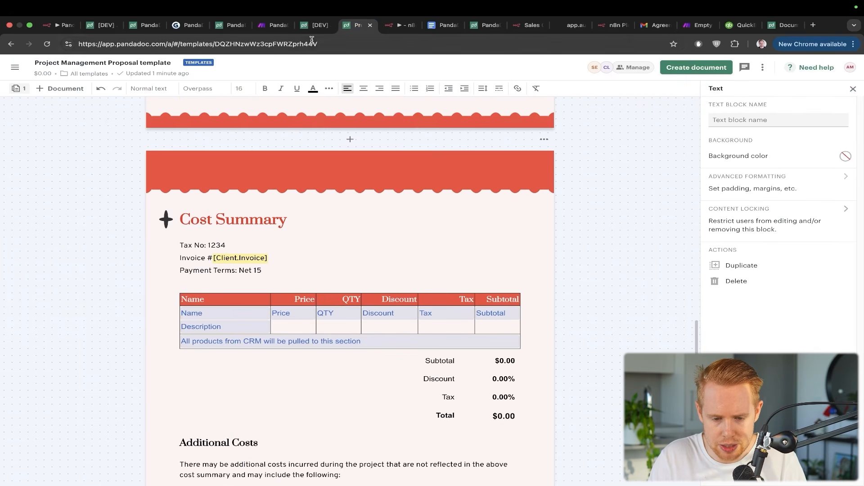
pyautogui.moveTo(318, 30); pyautogui.dragTo(357, 31)
pyautogui.scroll(8, 403, 261)
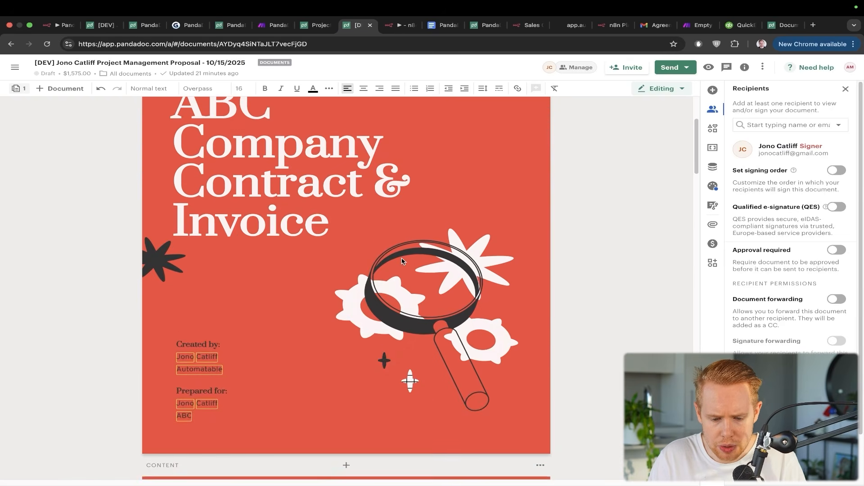
pyautogui.scroll(-15, 402, 261)
pyautogui.scroll(5, 402, 261)
pyautogui.scroll(-2, 402, 261)
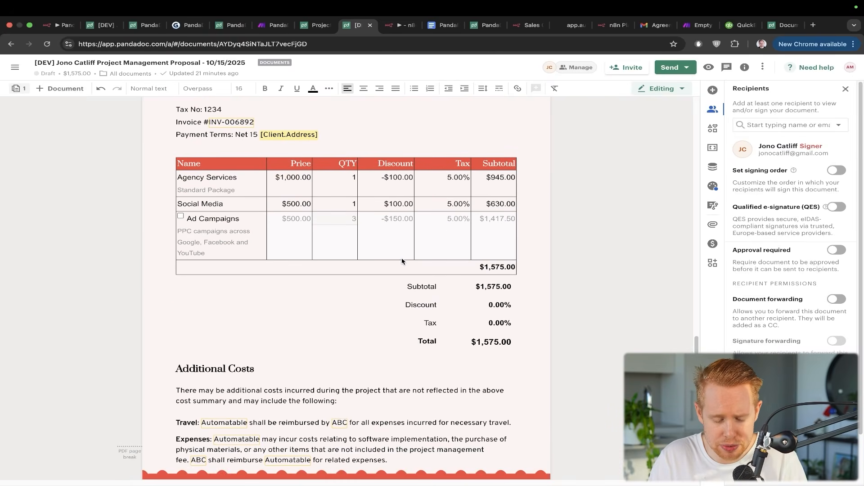
pyautogui.hotkey('ctrl', 'a')
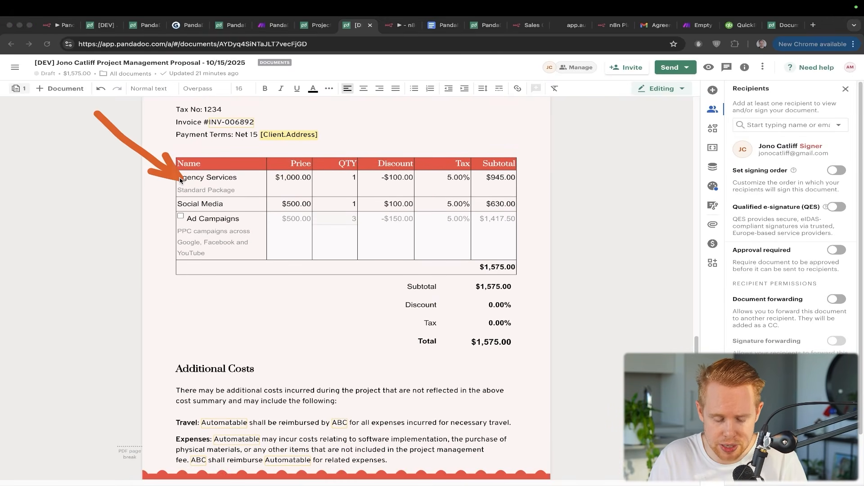
pyautogui.moveTo(174, 171); pyautogui.dragTo(264, 205)
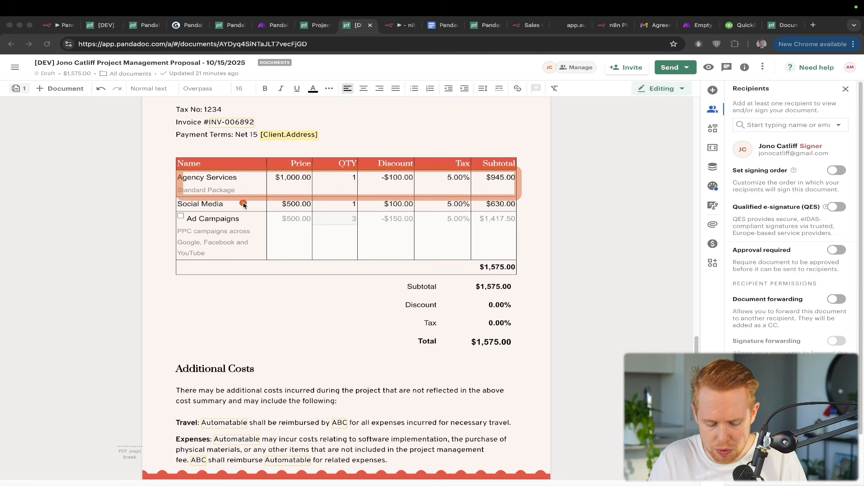
pyautogui.moveTo(172, 171)
pyautogui.mouseDown()
pyautogui.moveTo(341, 185)
pyautogui.moveTo(175, 194)
pyautogui.moveTo(441, 213)
pyautogui.moveTo(517, 210)
pyautogui.moveTo(522, 198)
pyautogui.mouseUp()
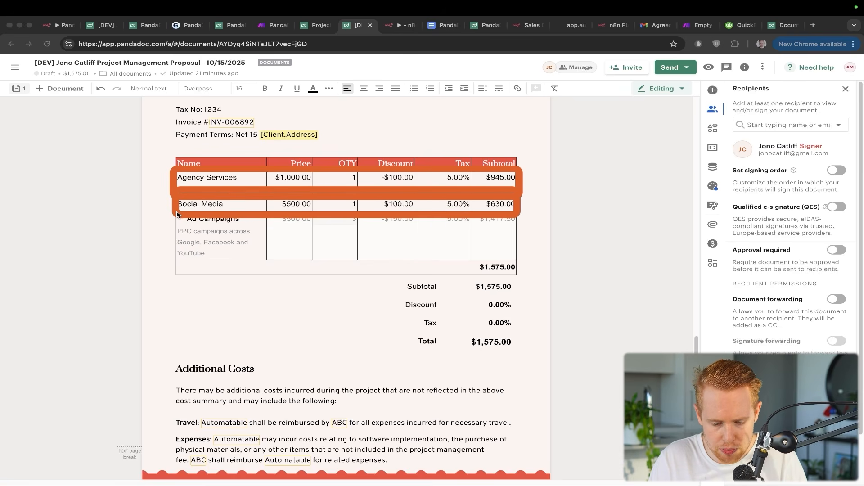
pyautogui.moveTo(177, 215)
pyautogui.mouseDown()
pyautogui.moveTo(486, 260)
pyautogui.moveTo(517, 252)
pyautogui.moveTo(519, 261)
pyautogui.mouseUp()
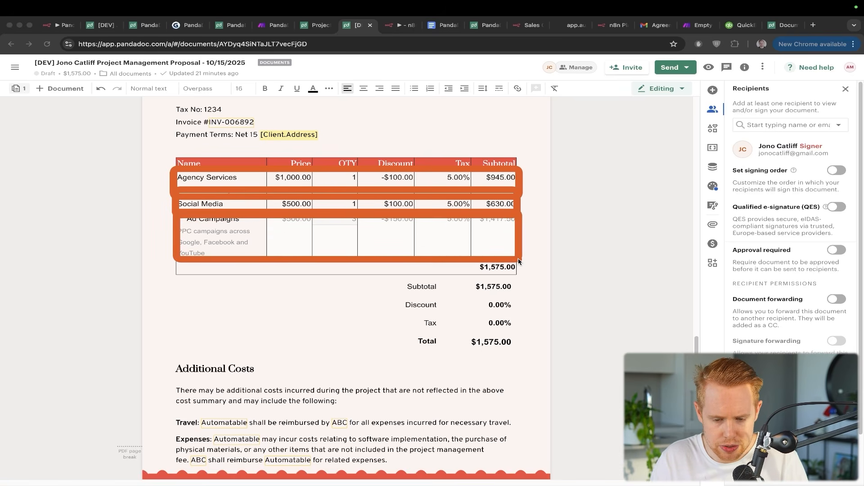
# Compare the pricing_tables rows array in the n8n JSON body with the line items in the generated proposal.
pyautogui.hotkey('ctrl', 'Tab')
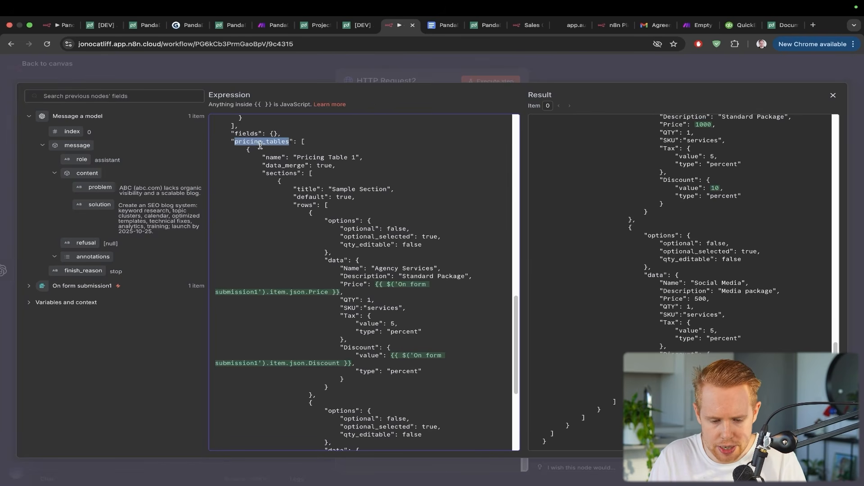
pyautogui.hotkey('ctrl', 'a')
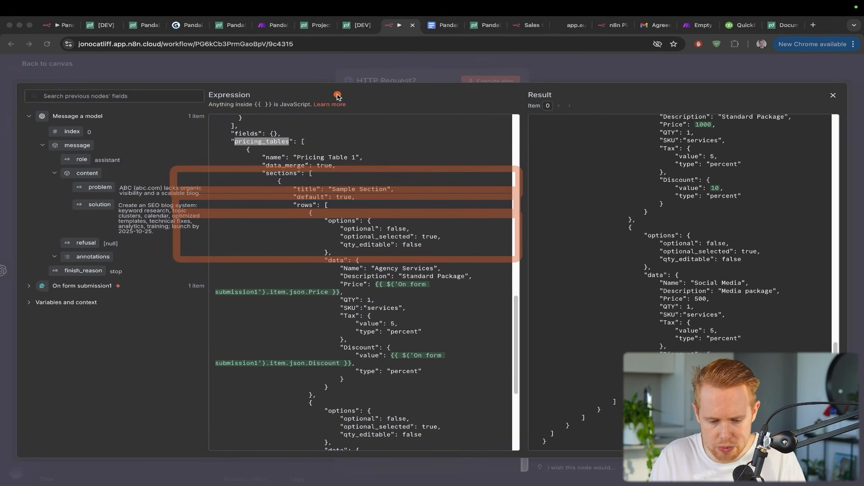
pyautogui.moveTo(338, 94); pyautogui.dragTo(279, 135)
pyautogui.moveTo(381, 129); pyautogui.dragTo(310, 205)
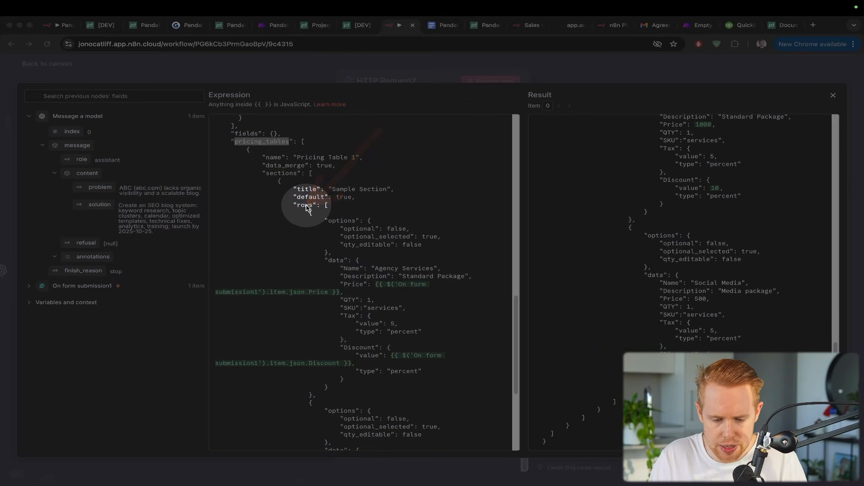
pyautogui.press('Escape')
pyautogui.hotkey('ctrl', 'shift', 'Tab')
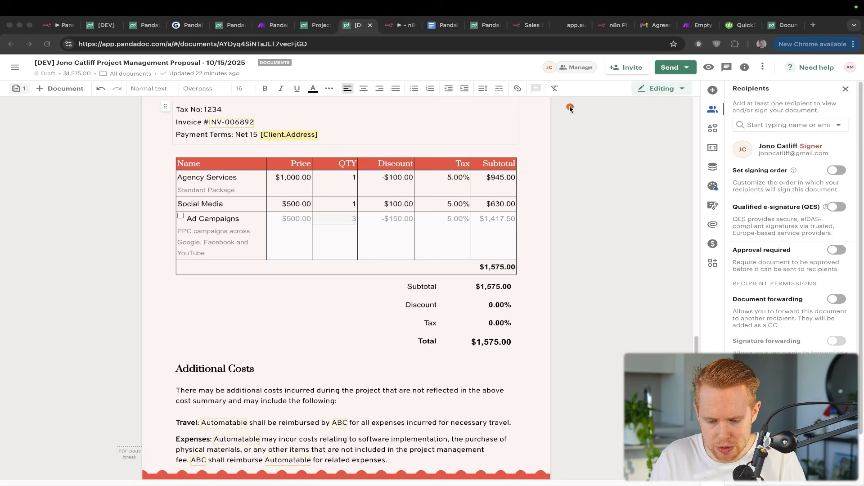
pyautogui.moveTo(571, 109); pyautogui.dragTo(505, 182)
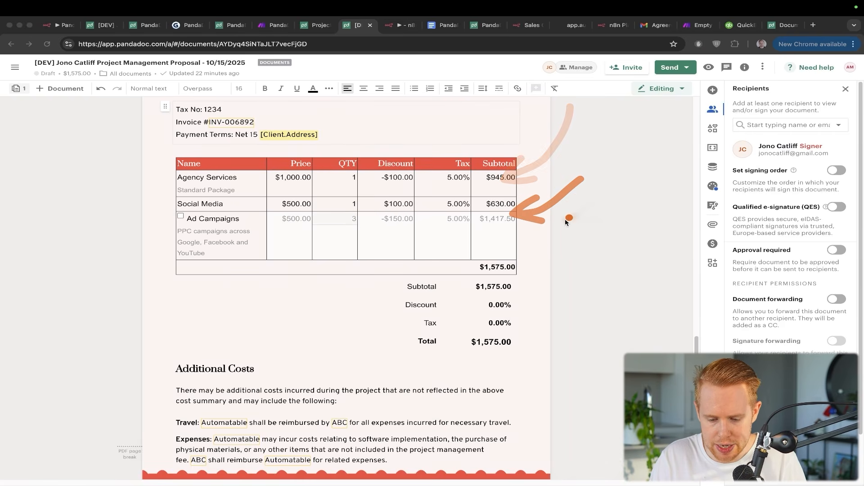
pyautogui.press('Escape')
# Examine the Agency Services and Social Media row objects in the JSON body's rows array, selecting each one in full.
pyautogui.hotkey('ctrl', 'Tab')
pyautogui.scroll(-2, 391, 295)
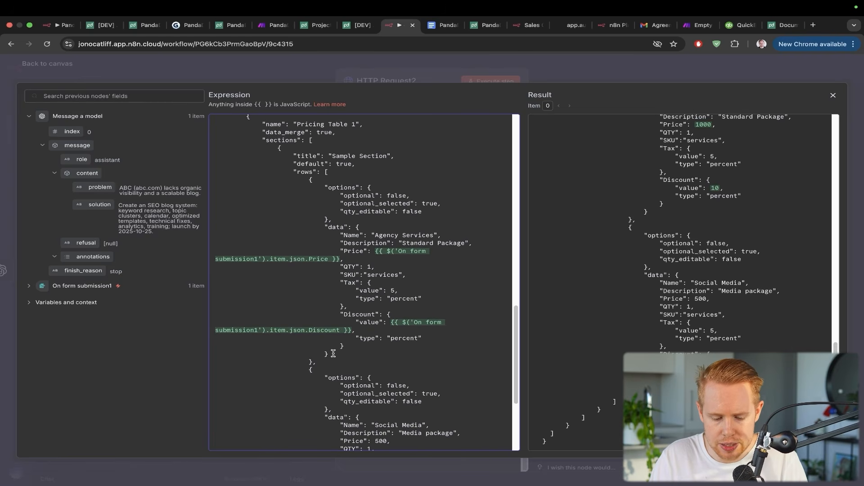
pyautogui.moveTo(327, 362); pyautogui.dragTo(310, 179)
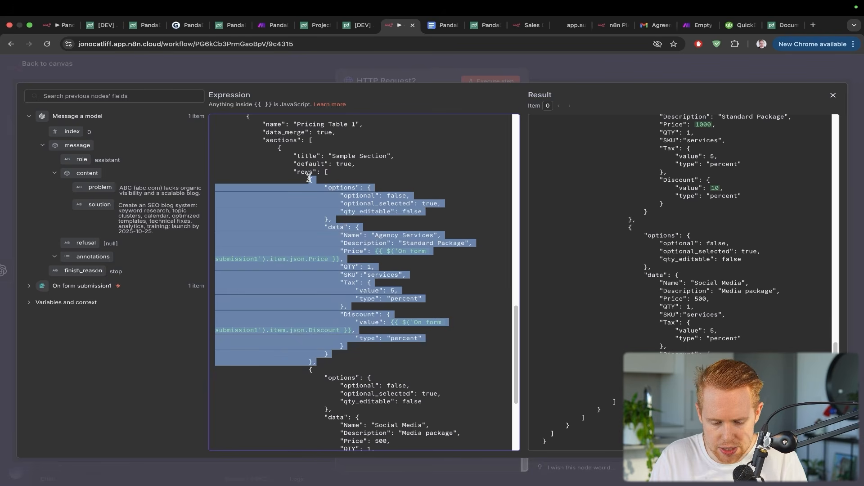
pyautogui.scroll(-8, 396, 315)
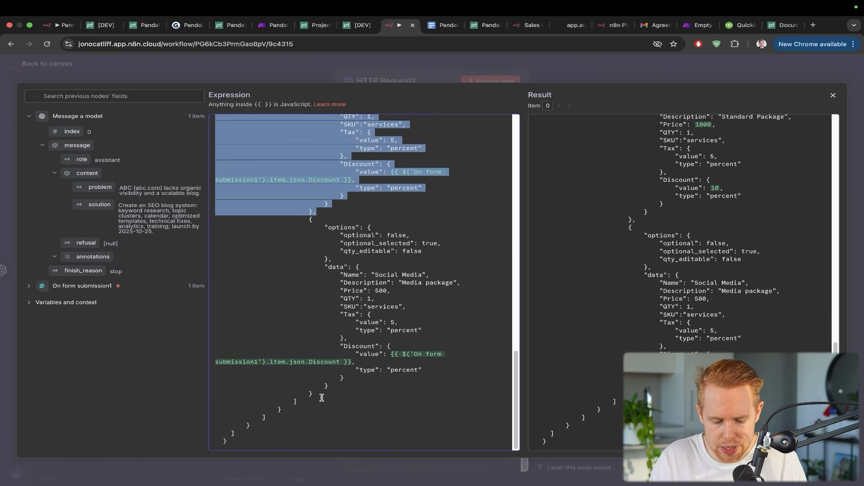
pyautogui.moveTo(318, 396); pyautogui.dragTo(306, 223)
pyautogui.press('super+c')
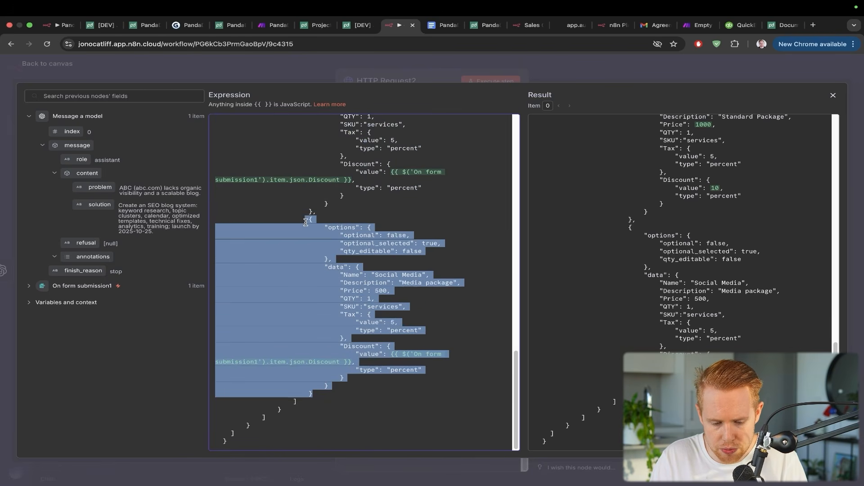
# Copy the whole Social Media service snippet, including its trailing comma, from the Google Doc's "Add additional services" section.
pyautogui.hotkey('ctrl', 'Tab')
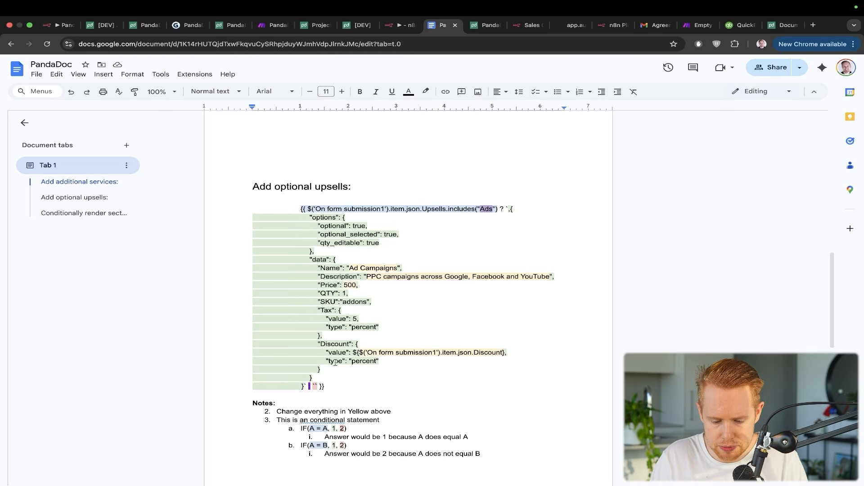
pyautogui.scroll(-2, 336, 362)
pyautogui.scroll(10, 335, 362)
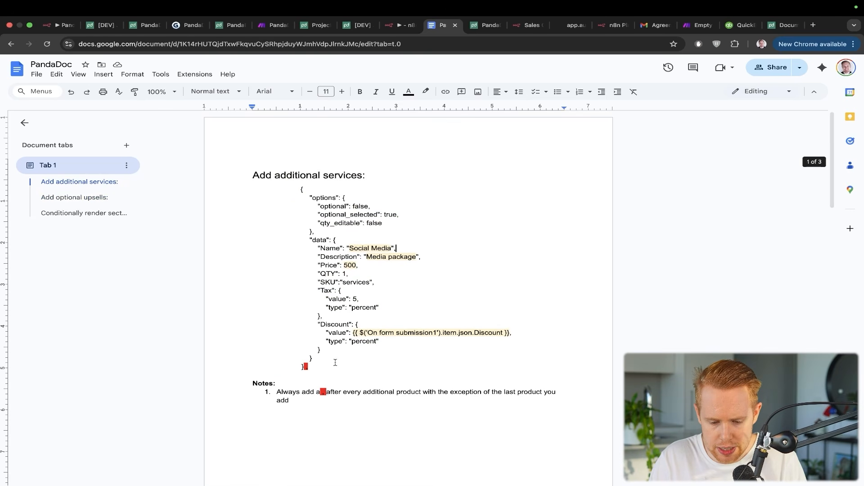
pyautogui.moveTo(409, 123); pyautogui.dragTo(391, 215)
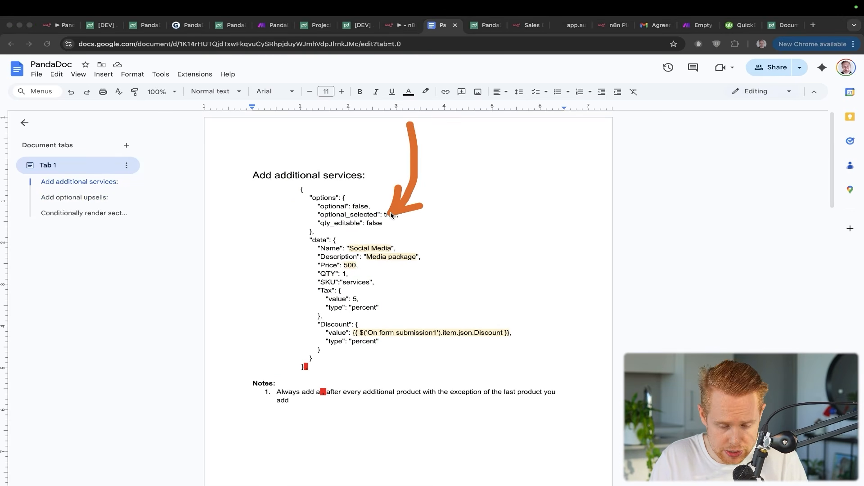
pyautogui.press('Escape')
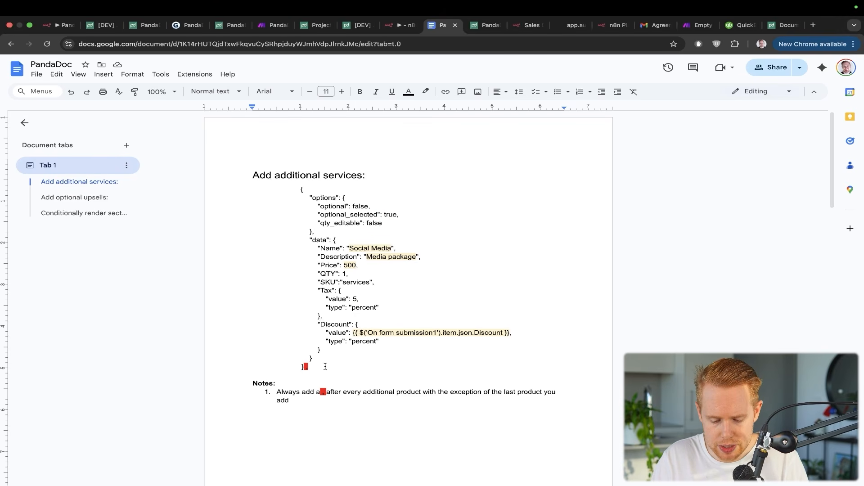
pyautogui.moveTo(325, 367); pyautogui.dragTo(302, 193)
# Replace the Social Media row object in n8n's JSON body with the copied snippet, removing the leftover blank line.
pyautogui.hotkey('ctrl', 'shift', 'Tab')
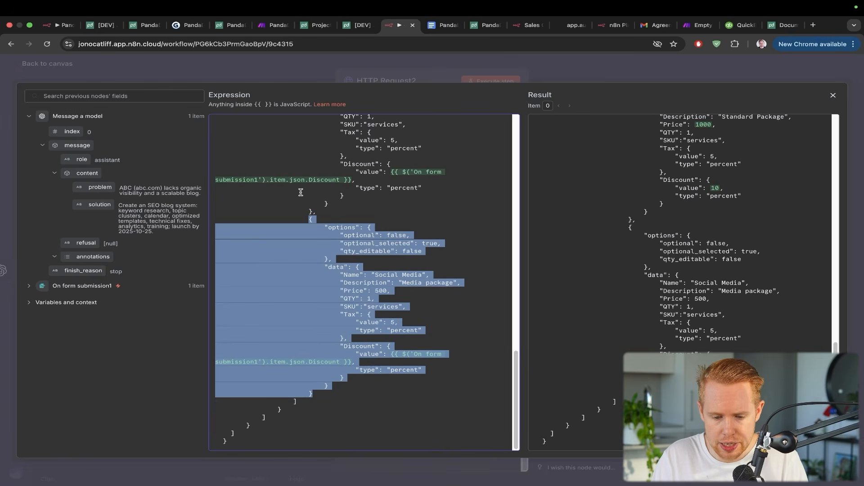
pyautogui.press('BackSpace')
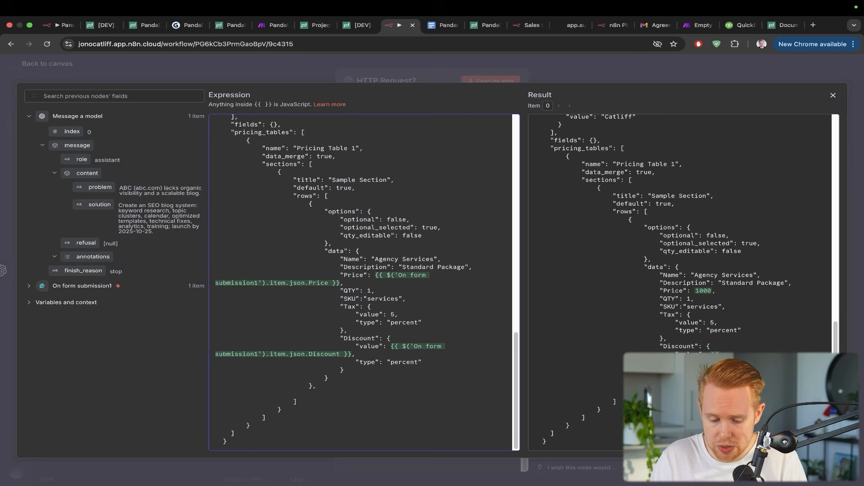
pyautogui.press('super+shift+Left')
pyautogui.press('BackSpace')
pyautogui.press('BackSpace')
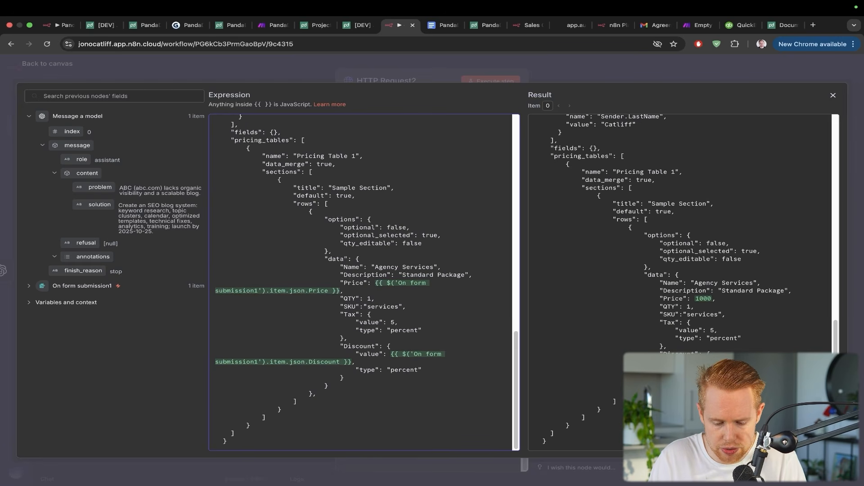
pyautogui.press('super+v')
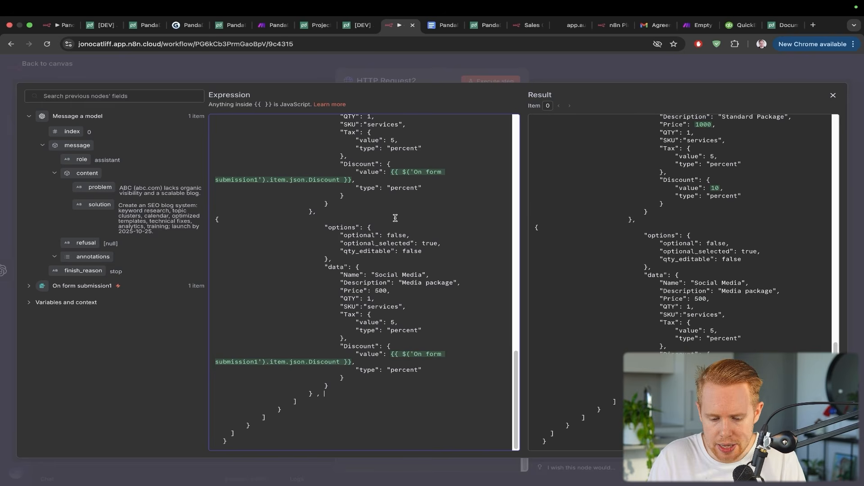
# Examine the highlighted Name, Description and Price values in the Google Doc's "Add additional services" snippet.
pyautogui.hotkey('ctrl', 'Tab')
pyautogui.click(388, 260)
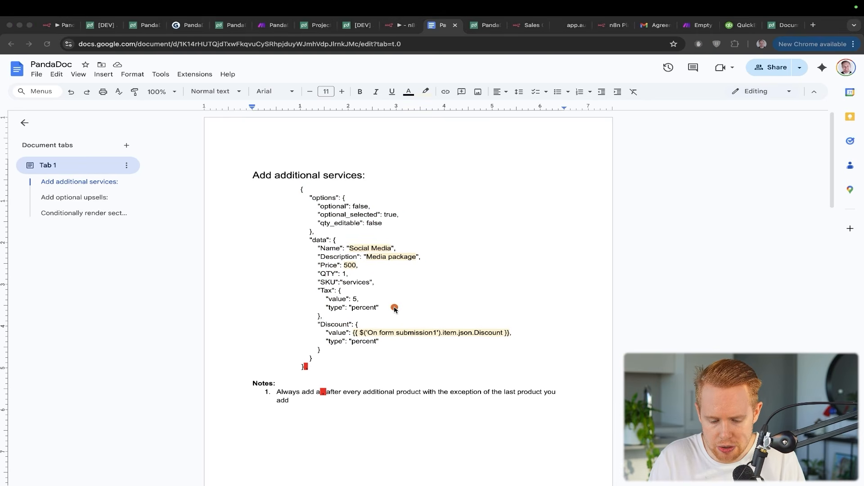
pyautogui.moveTo(481, 177); pyautogui.dragTo(385, 243)
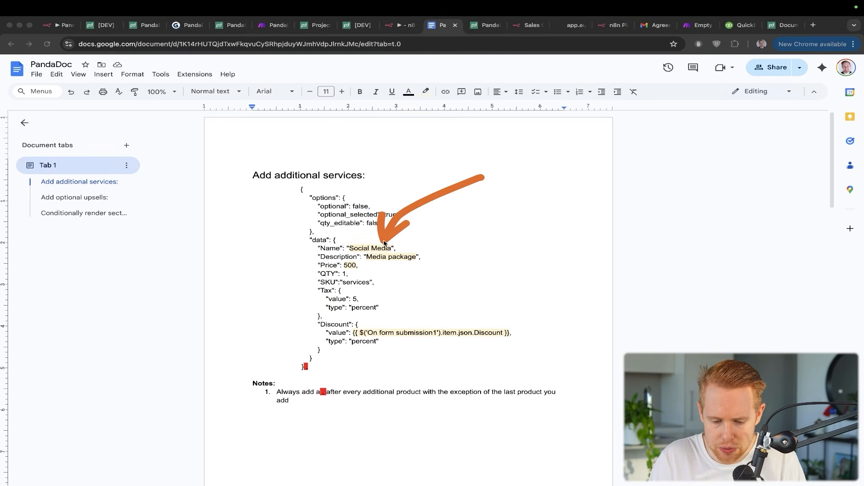
pyautogui.hotkey('ctrl', 's')
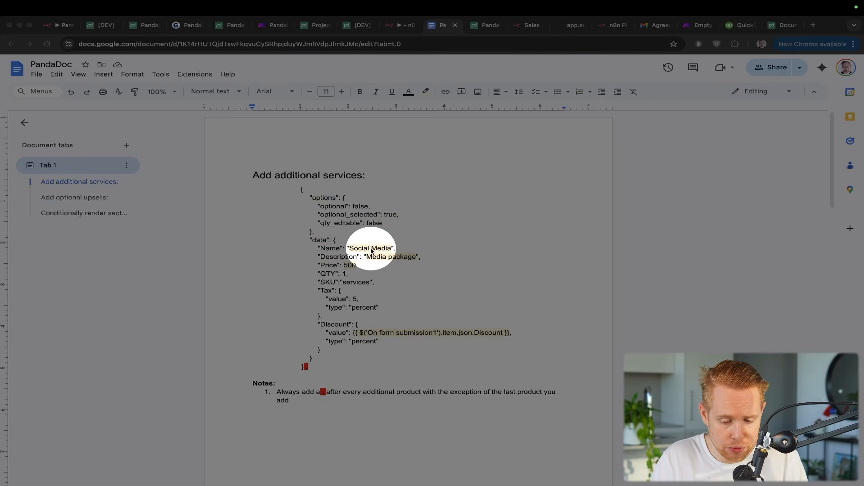
pyautogui.press('Escape')
# Try replacing the Name value "Social Media" with "SEO" in the Google Doc's service snippet.
pyautogui.doubleClick(364, 248)
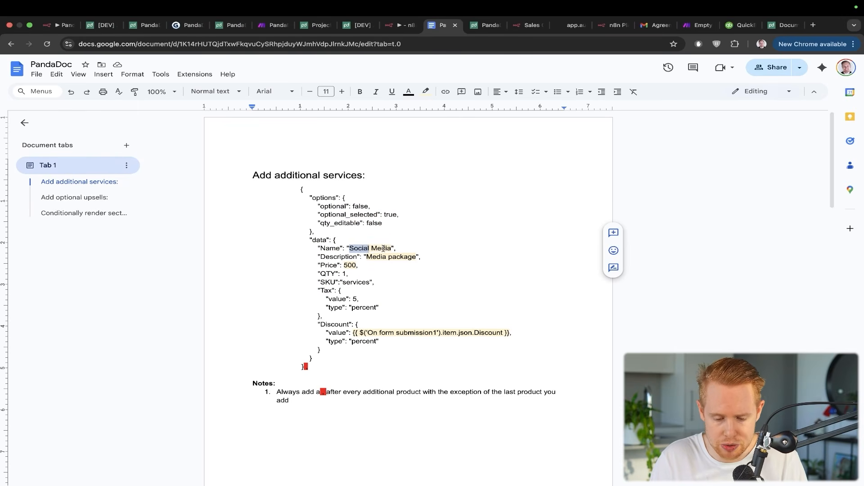
pyautogui.doubleClick(385, 249)
pyautogui.press('Left')
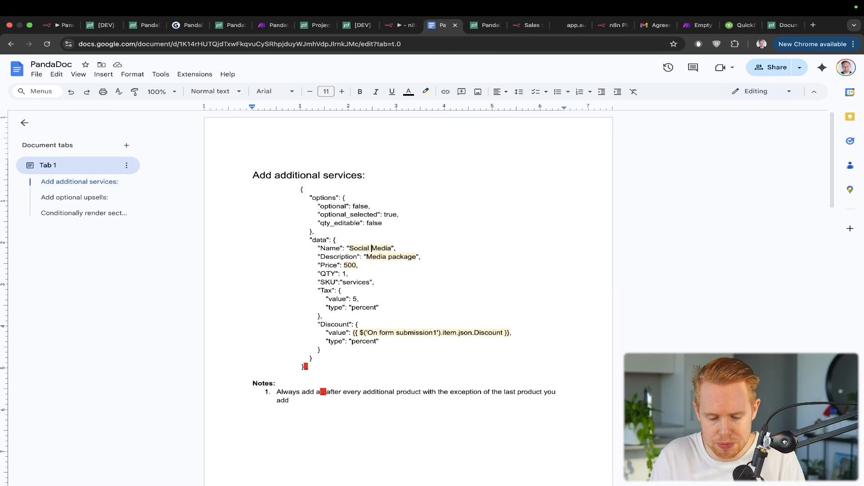
pyautogui.hotkey('alt', 'shift', 'Left')
pyautogui.hotkey('alt', 'shift', 'Left')
pyautogui.write('SEO')
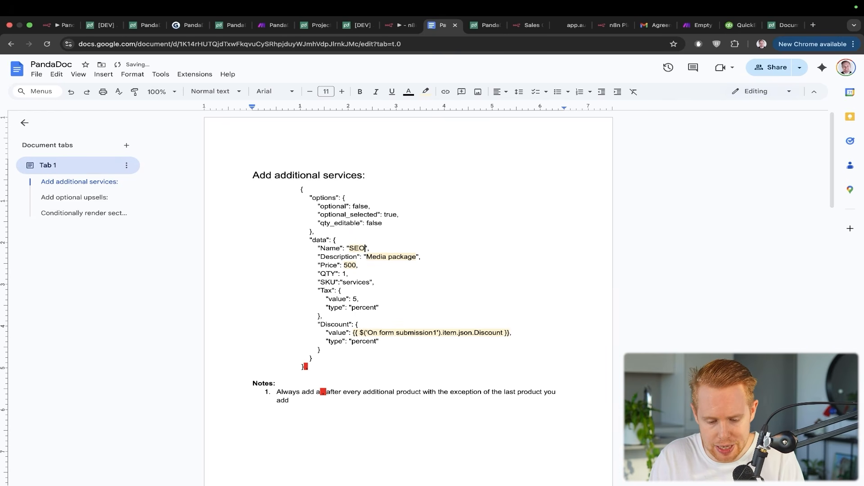
pyautogui.press('super+z')
# Compare the Google Doc snippet's editable service values with the Social Media row in the PandaDoc proposal's pricing table.
pyautogui.hotkey('ctrl', 'shift', 'Tab')
pyautogui.hotkey('ctrl', 'shift', 'Tab')
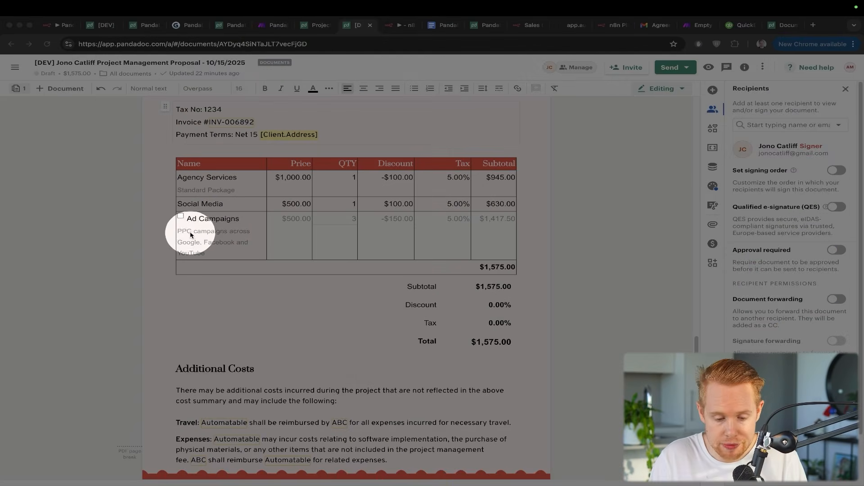
pyautogui.hotkey('ctrl', 'Tab')
pyautogui.hotkey('ctrl', 'Tab')
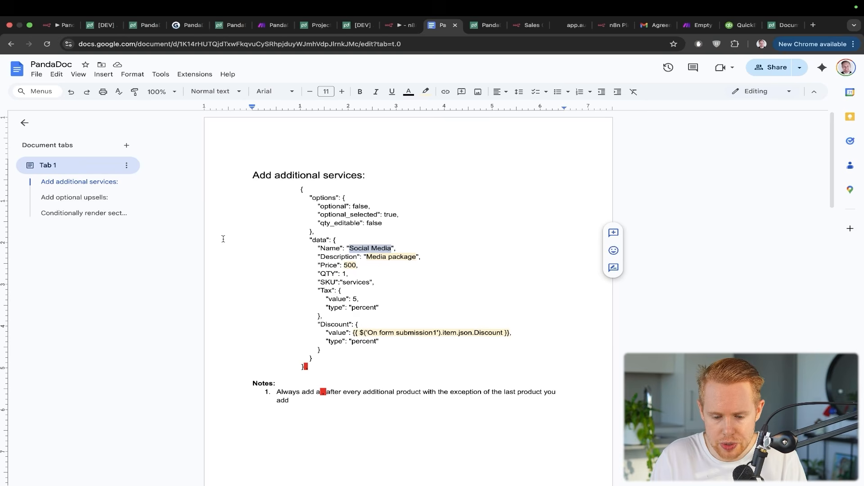
pyautogui.hotkey('ctrl', 'a')
pyautogui.moveTo(394, 190)
pyautogui.mouseDown()
pyautogui.moveTo(402, 244)
pyautogui.moveTo(386, 275)
pyautogui.moveTo(354, 267)
pyautogui.mouseUp()
pyautogui.press('Escape')
pyautogui.hotkey('ctrl', 'shift', 'Tab')
pyautogui.hotkey('ctrl', 'shift', 'Tab')
pyautogui.hotkey('ctrl', 'a')
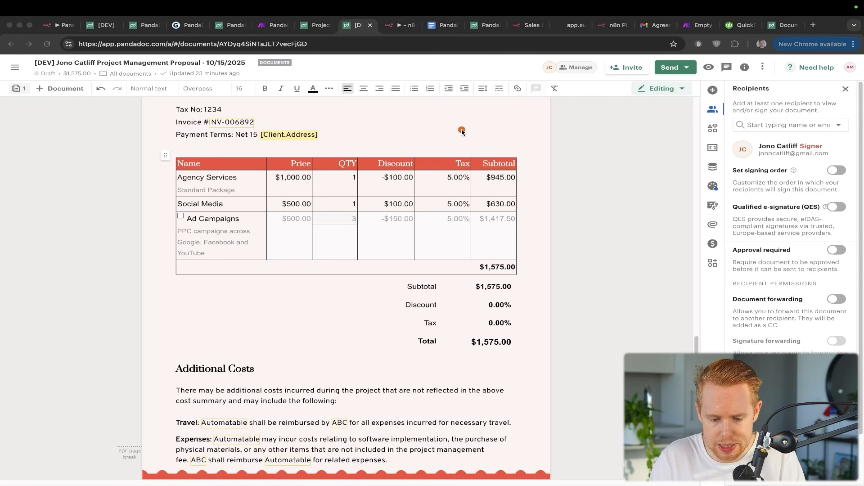
pyautogui.moveTo(488, 101)
pyautogui.mouseDown()
pyautogui.moveTo(402, 162)
pyautogui.moveTo(306, 205)
pyautogui.mouseUp()
pyautogui.press('Escape')
pyautogui.hotkey('ctrl', 'Tab')
pyautogui.hotkey('ctrl', 'Tab')
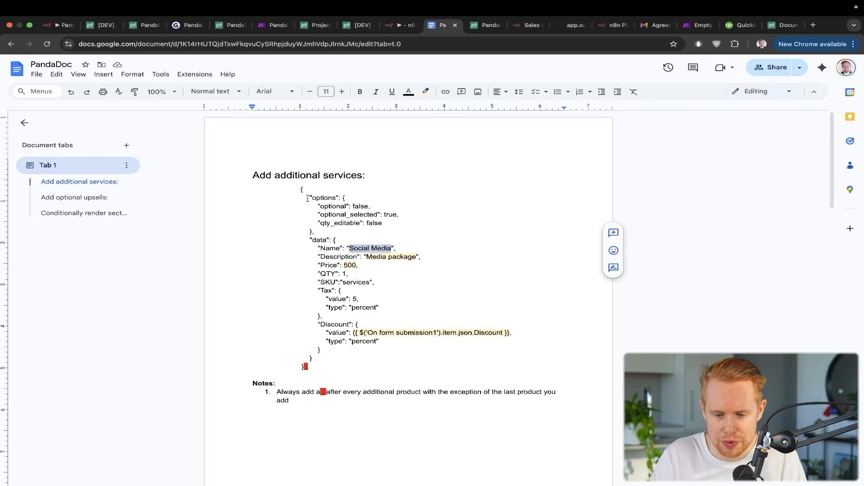
# Examine the Discount value expression in the Google Doc's service snippet and in n8n's JSON body.
pyautogui.hotkey('ctrl', 'a')
pyautogui.moveTo(391, 198)
pyautogui.mouseDown()
pyautogui.moveTo(436, 270)
pyautogui.moveTo(431, 322)
pyautogui.mouseUp()
pyautogui.moveTo(420, 296); pyautogui.dragTo(430, 321)
pyautogui.moveTo(454, 303); pyautogui.dragTo(430, 321)
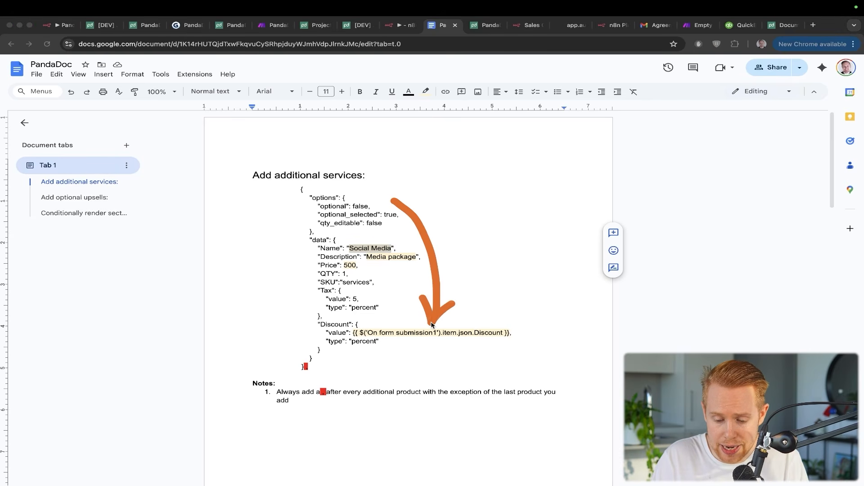
pyautogui.press('Escape')
pyautogui.hotkey('ctrl', 'shift', 'Tab')
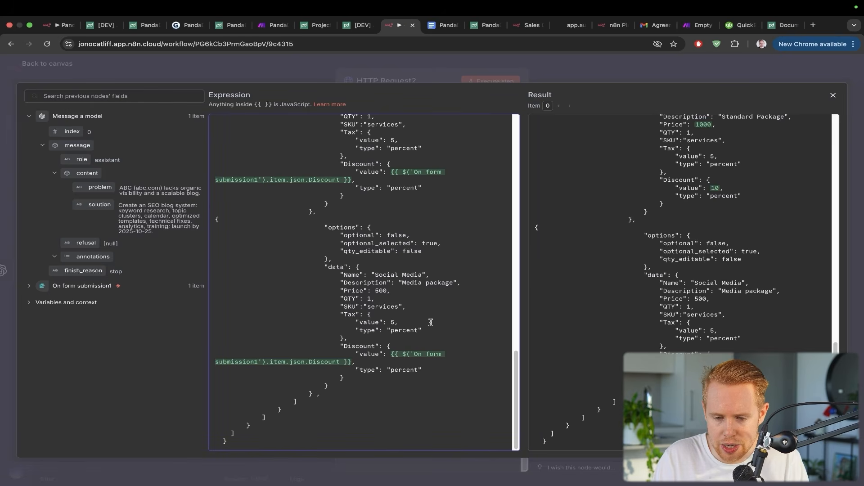
# Inspect the Sales Call Logging Form from its first fields to Upsells, focusing on the Discount field.
pyautogui.hotkey('ctrl', 'Tab')
pyautogui.hotkey('ctrl', 'Tab')
pyautogui.hotkey('ctrl', 'Tab')
pyautogui.scroll(-5, 430, 321)
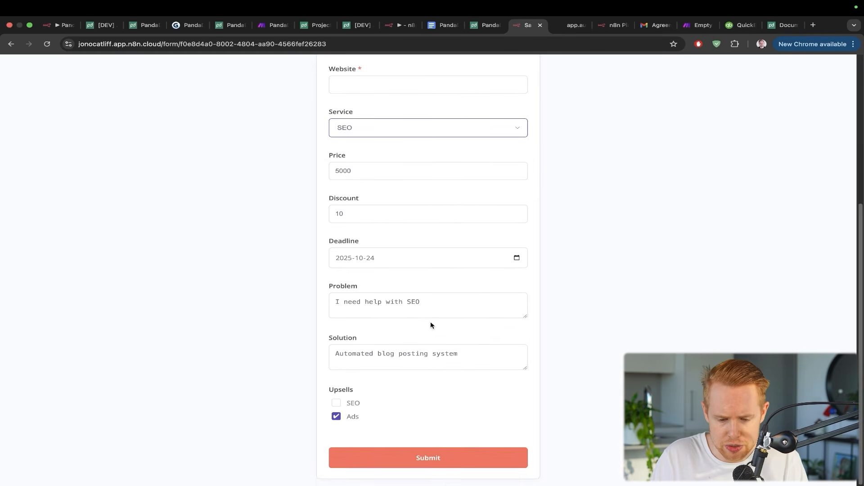
pyautogui.scroll(5, 430, 322)
pyautogui.hotkey('ctrl', 'a')
pyautogui.moveTo(166, 305); pyautogui.dragTo(338, 128)
pyautogui.press('Escape')
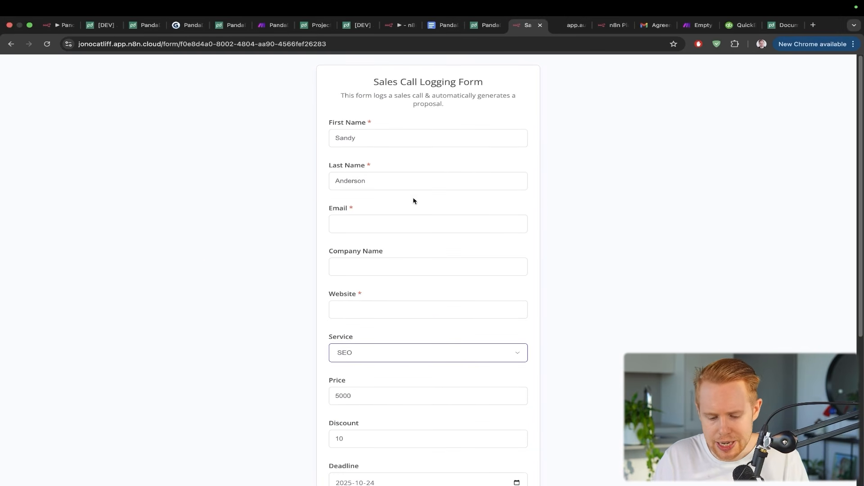
pyautogui.scroll(-5, 441, 235)
pyautogui.hotkey('ctrl', 'a')
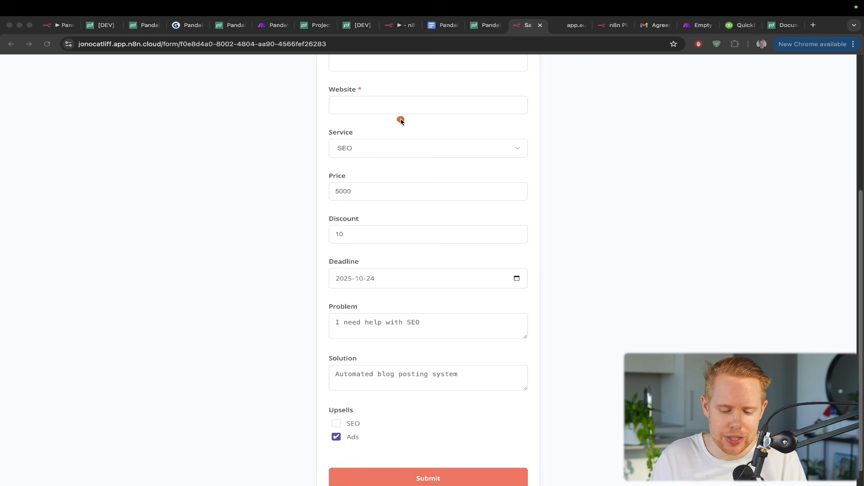
pyautogui.moveTo(401, 119); pyautogui.dragTo(344, 234)
pyautogui.hotkey('ctrl', 's')
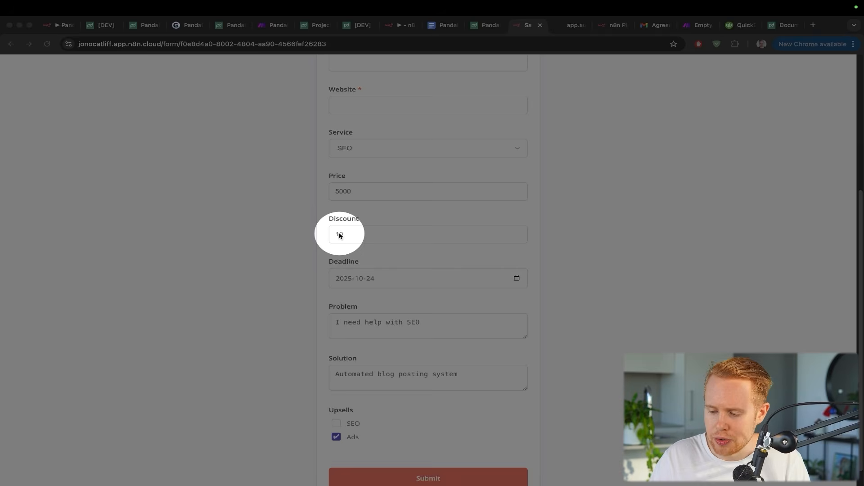
pyautogui.hotkey('ctrl', 'a')
pyautogui.moveTo(417, 140); pyautogui.dragTo(336, 246)
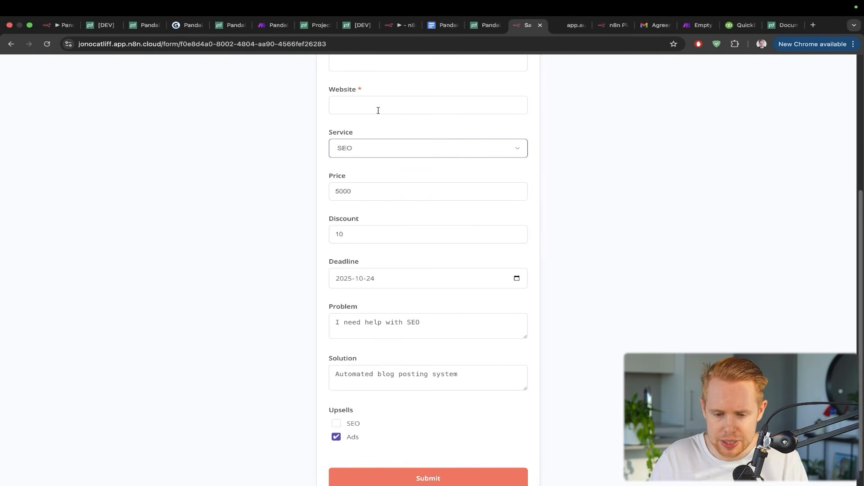
# In n8n's expression editor, expand the On form submission1 data and trace its Discount field to the Social Media row's Discount value.
pyautogui.click(399, 26)
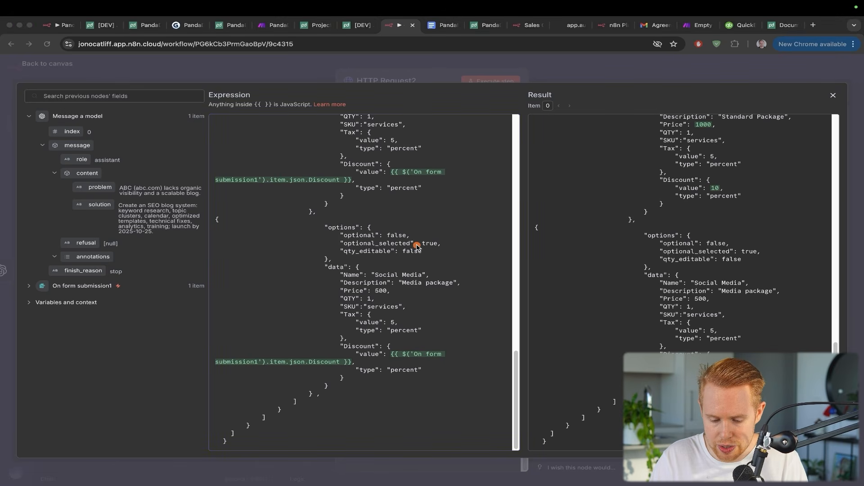
pyautogui.moveTo(416, 245); pyautogui.dragTo(427, 353)
pyautogui.hotkey('ctrl', 'a')
pyautogui.hotkey('ctrl', 'a')
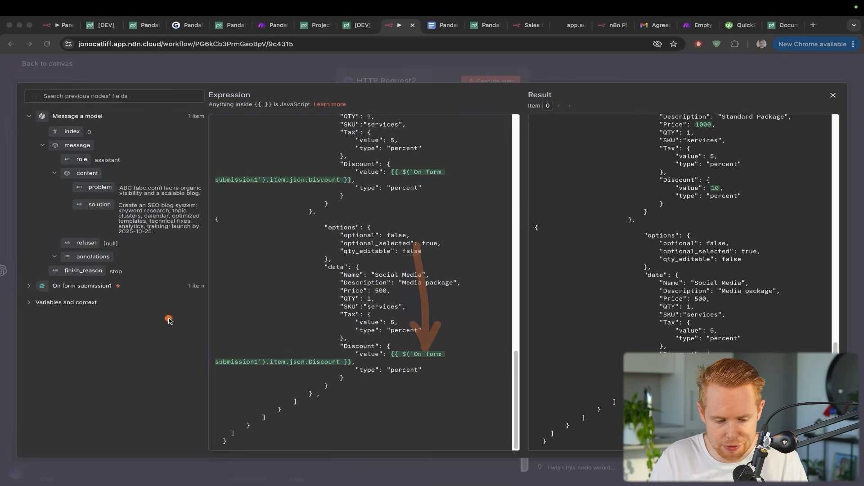
pyautogui.click(30, 288)
pyautogui.scroll(-4, 68, 270)
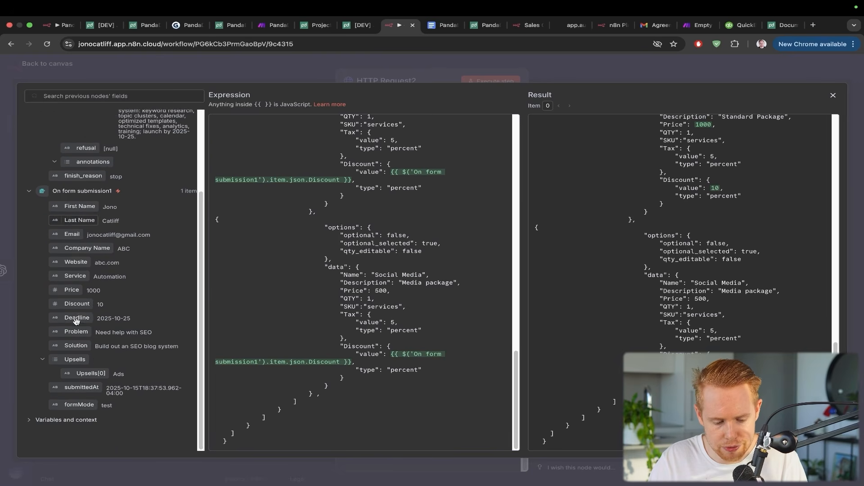
pyautogui.moveTo(127, 263); pyautogui.dragTo(109, 301)
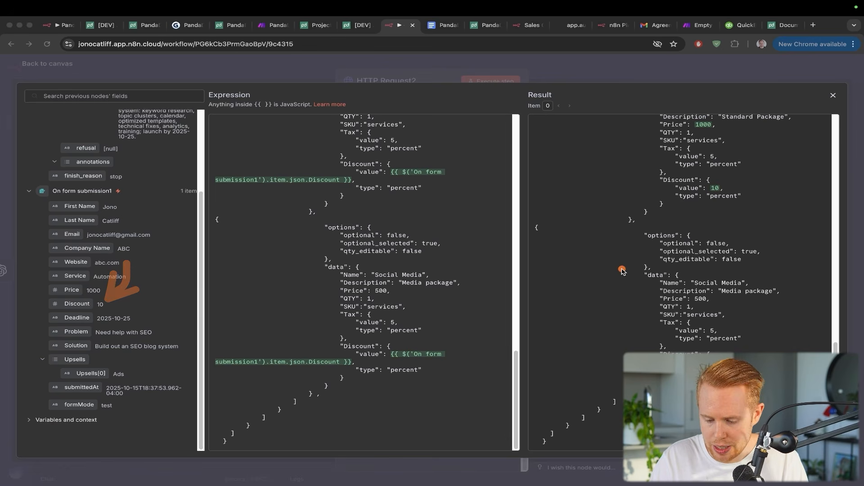
pyautogui.moveTo(614, 267)
pyautogui.mouseDown()
pyautogui.moveTo(682, 313)
pyautogui.moveTo(715, 351)
pyautogui.mouseUp()
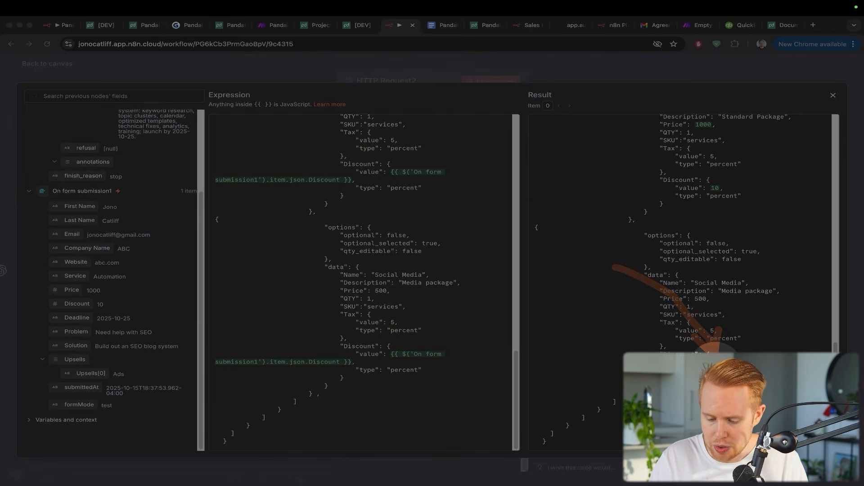
# Check the Discount column against the Price column in the PandaDoc proposal's pricing table, and return to n8n's JSON body.
pyautogui.hotkey('ctrl', 'shift', 'Tab')
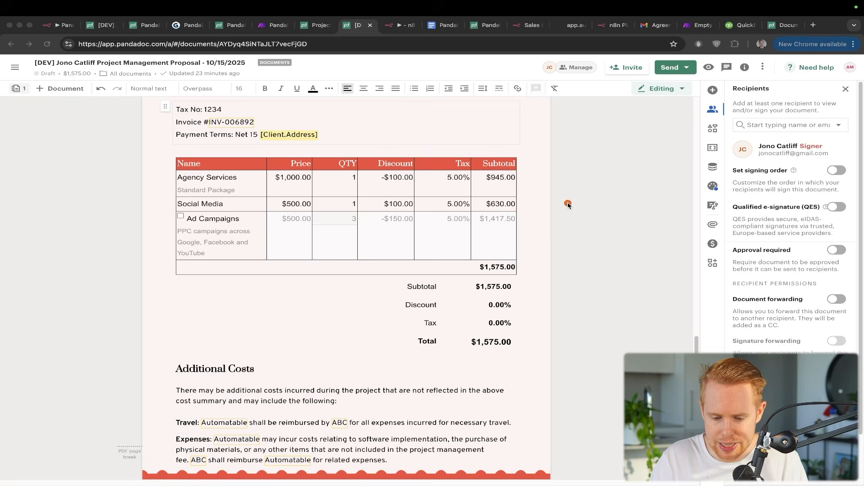
pyautogui.moveTo(551, 165); pyautogui.dragTo(411, 180)
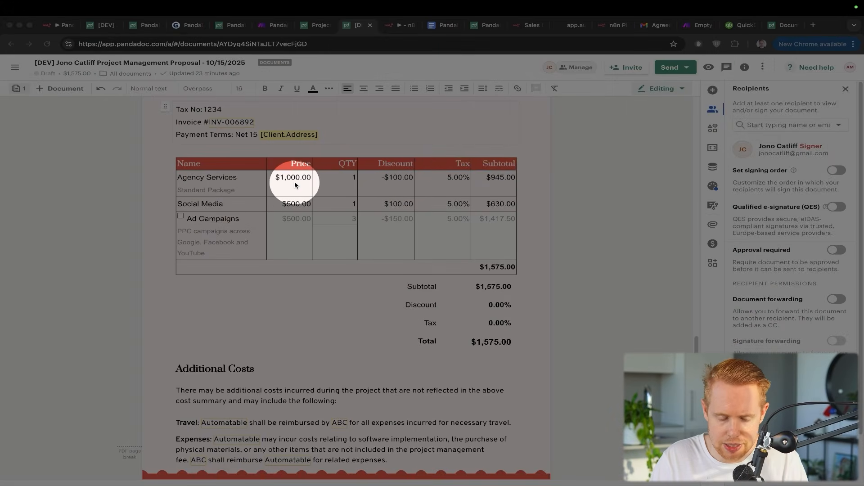
pyautogui.hotkey('ctrl', 'Tab')
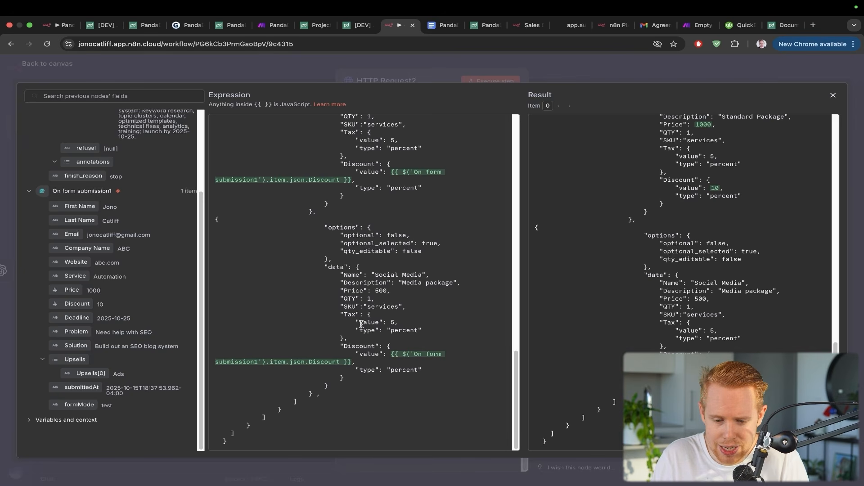
# Review the PandaDoc proposal from the Process section back up to its cover page and the Created by and Prepared for details.
pyautogui.hotkey('ctrl', 'shift', 'Tab')
pyautogui.scroll(15, 362, 326)
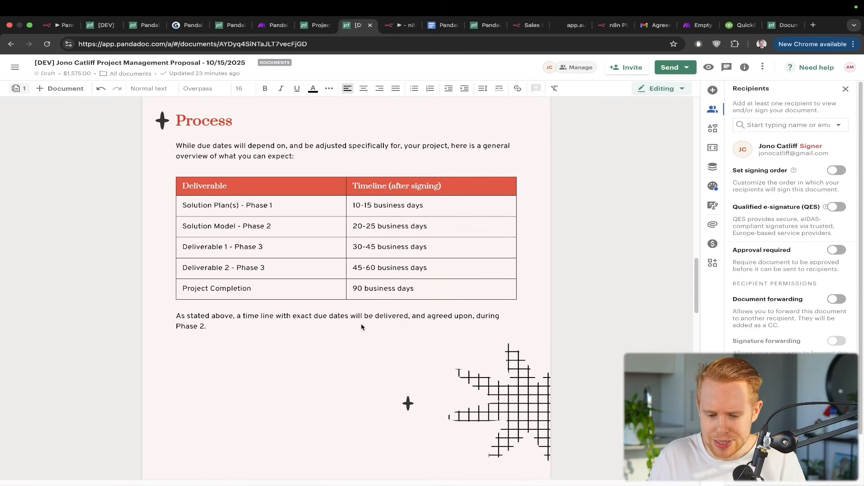
pyautogui.scroll(15, 361, 326)
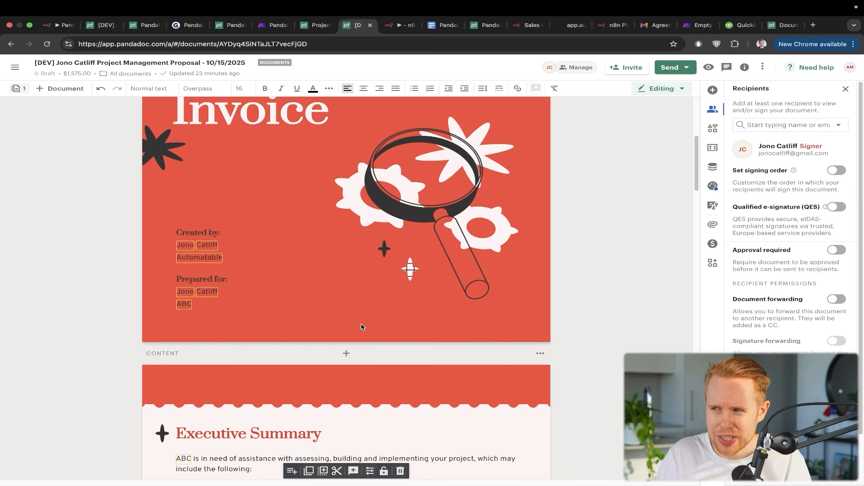
pyautogui.scroll(7, 366, 270)
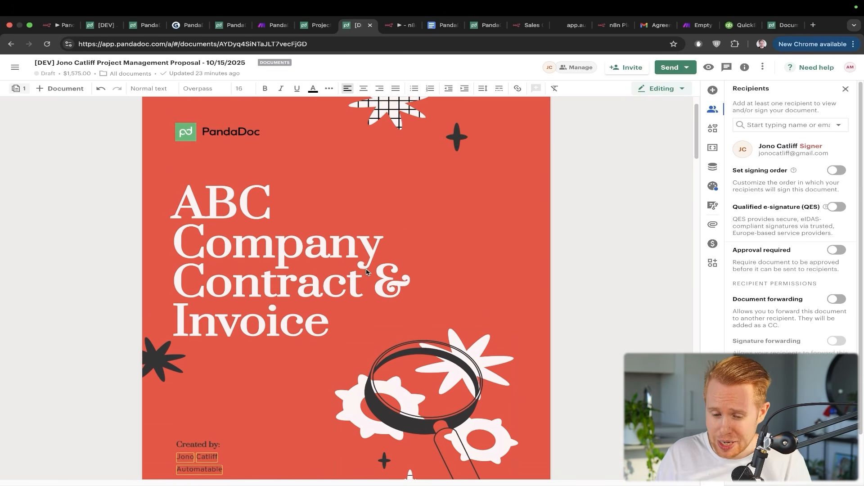
pyautogui.scroll(-4, 366, 269)
pyautogui.scroll(-2, 367, 270)
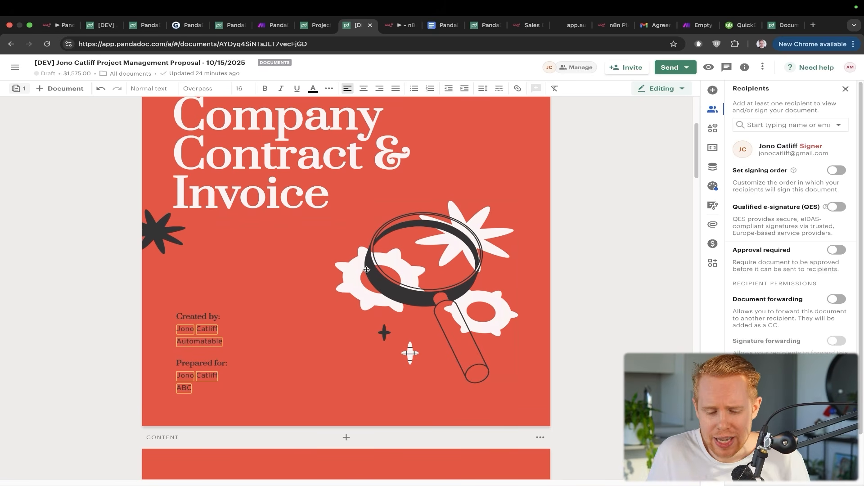
pyautogui.scroll(-2, 366, 269)
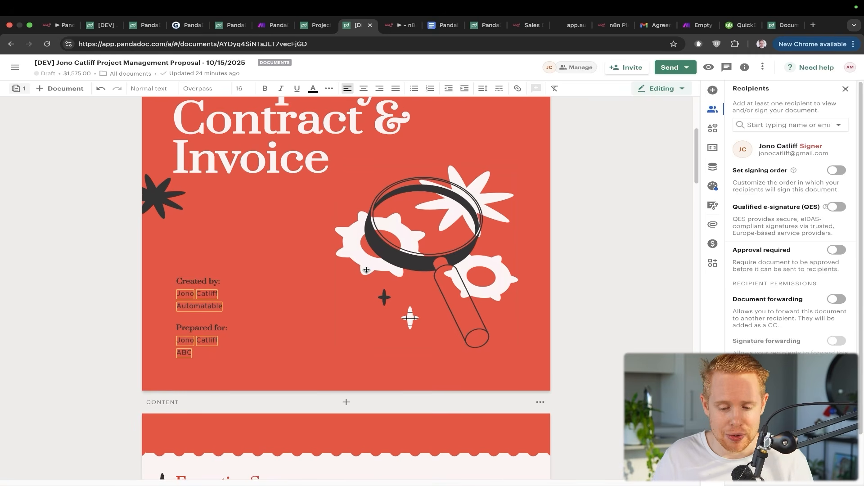
pyautogui.scroll(-1, 366, 269)
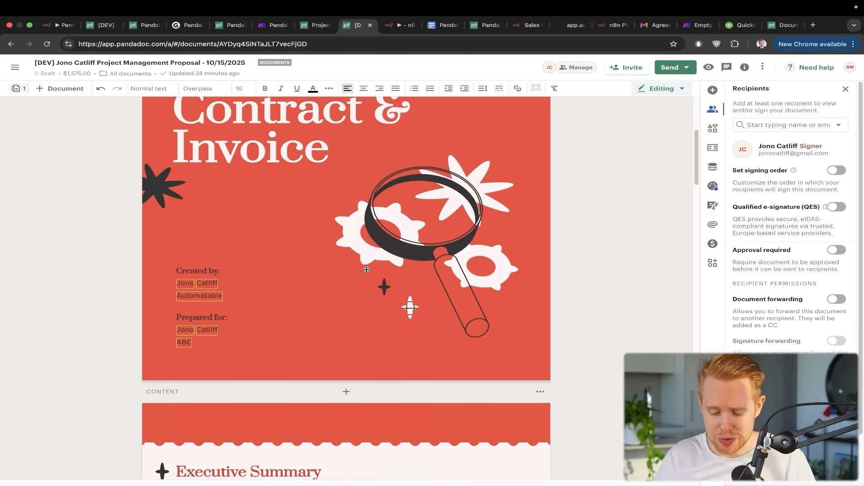
# Close n8n's JSON body expression editor and bring up the Google Doc's "Add optional upsells" section.
pyautogui.hotkey('ctrl', 'Tab')
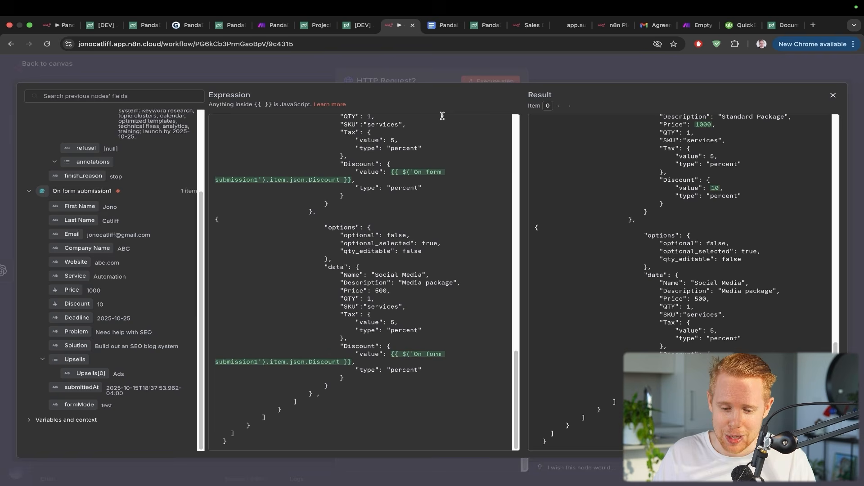
pyautogui.press('Escape')
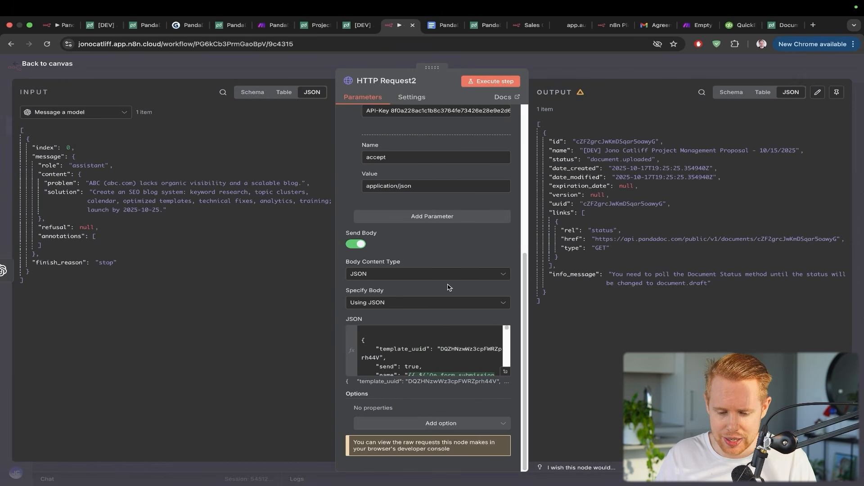
pyautogui.hotkey('ctrl', 'Tab')
pyautogui.scroll(-10, 447, 282)
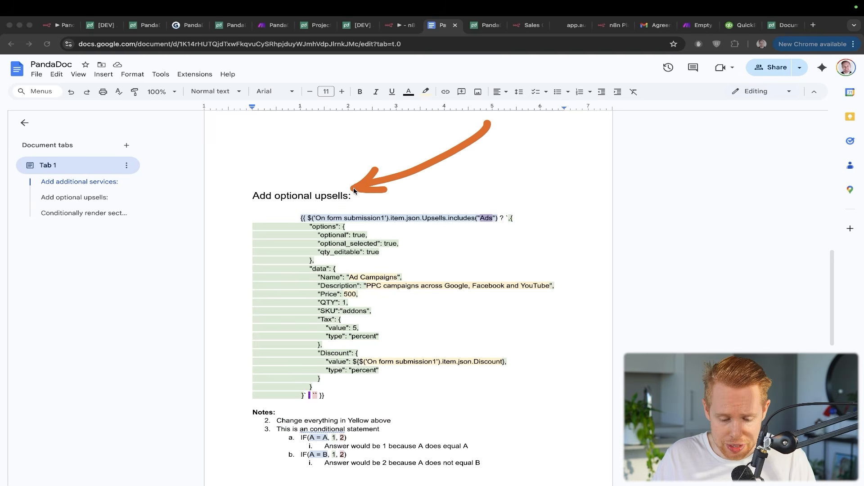
# Return to the PandaDoc proposal and review the optional Ad Campaigns row in the Cost Summary pricing table.
pyautogui.hotkey('ctrl', 'shift', 'Tab')
pyautogui.hotkey('ctrl', 'shift', 'Tab')
pyautogui.scroll(-15, 354, 189)
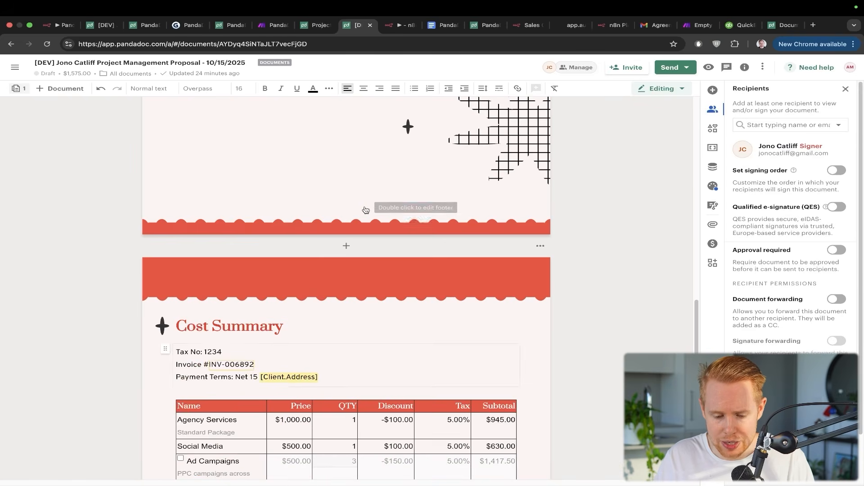
pyautogui.moveTo(56, 137); pyautogui.dragTo(171, 217)
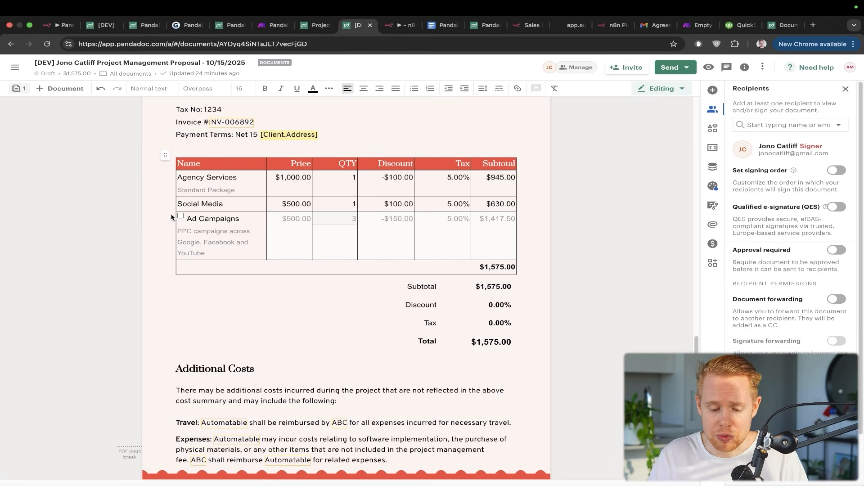
pyautogui.moveTo(110, 139); pyautogui.dragTo(169, 218)
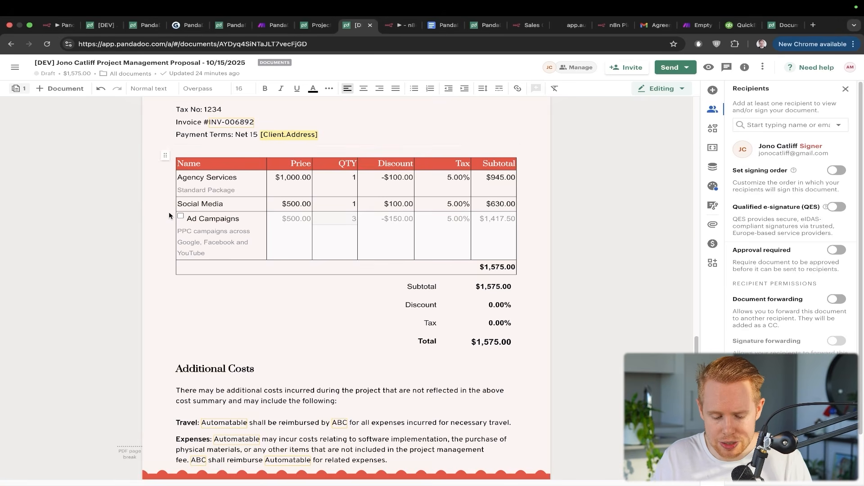
# Examine the third term under Terms & Conditions in the proposal, covering clients that ask for automation services.
pyautogui.scroll(-5, 169, 216)
pyautogui.scroll(-7, 169, 217)
pyautogui.moveTo(439, 115)
pyautogui.mouseDown()
pyautogui.moveTo(467, 202)
pyautogui.moveTo(413, 238)
pyautogui.mouseUp()
pyautogui.hotkey('ctrl', 's')
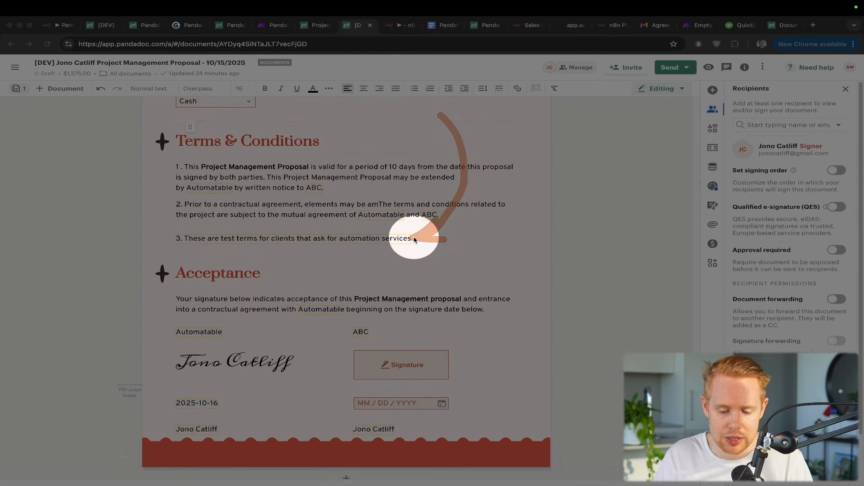
pyautogui.hotkey('ctrl', 's')
pyautogui.moveTo(473, 165); pyautogui.dragTo(416, 240)
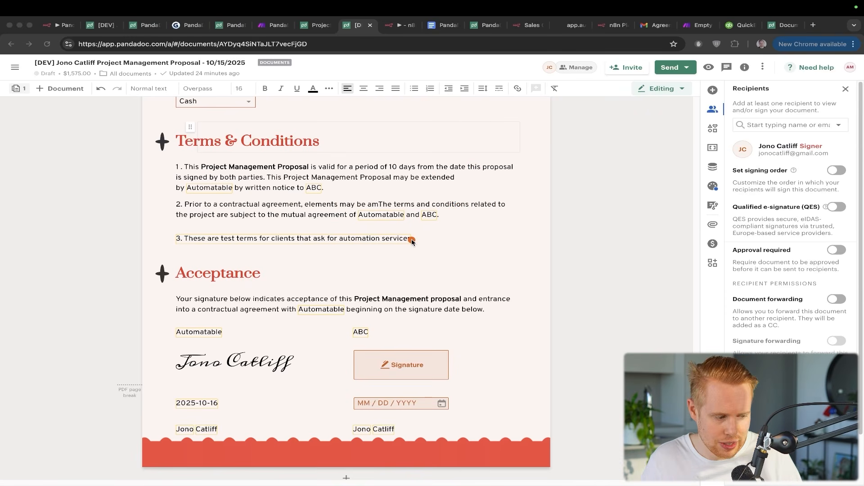
pyautogui.moveTo(463, 176); pyautogui.dragTo(411, 235)
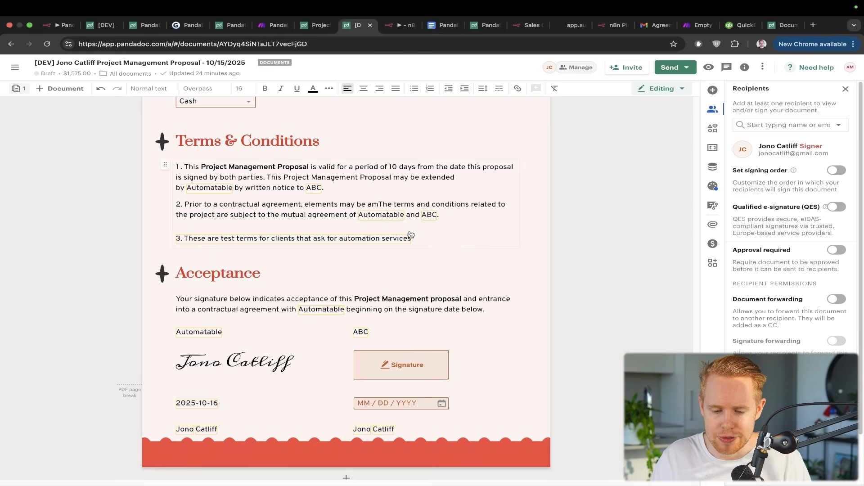
# Switch to the new Make scenario and add PandaDoc's Watch Documents module as its trigger.
pyautogui.click(435, 26)
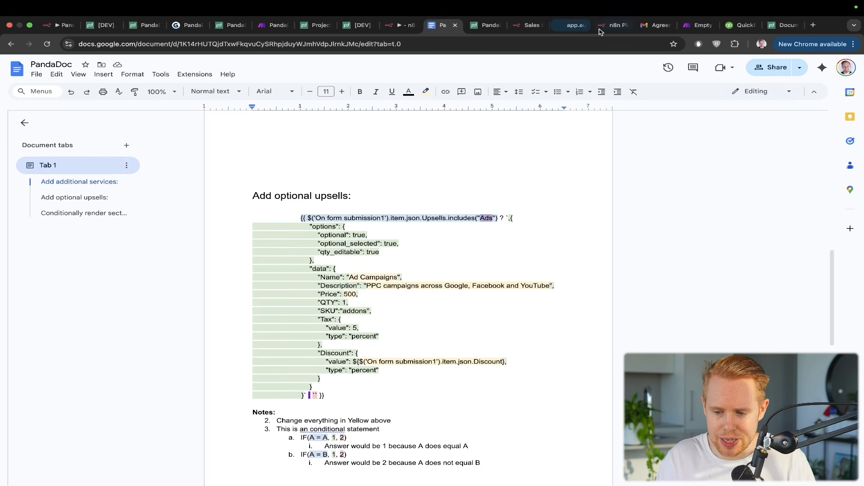
pyautogui.click(691, 26)
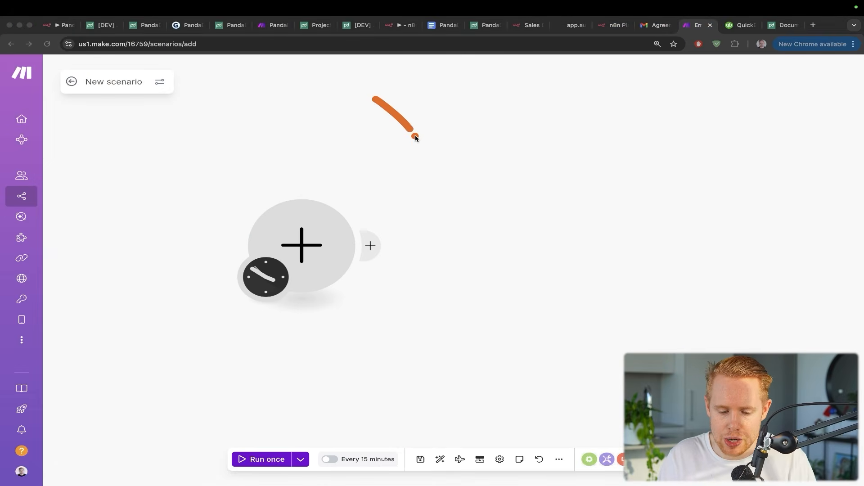
pyautogui.click(311, 245)
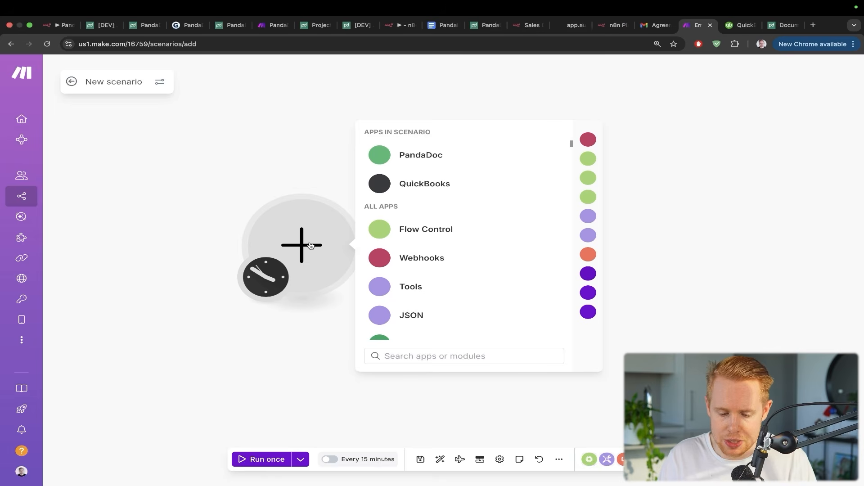
pyautogui.click(400, 162)
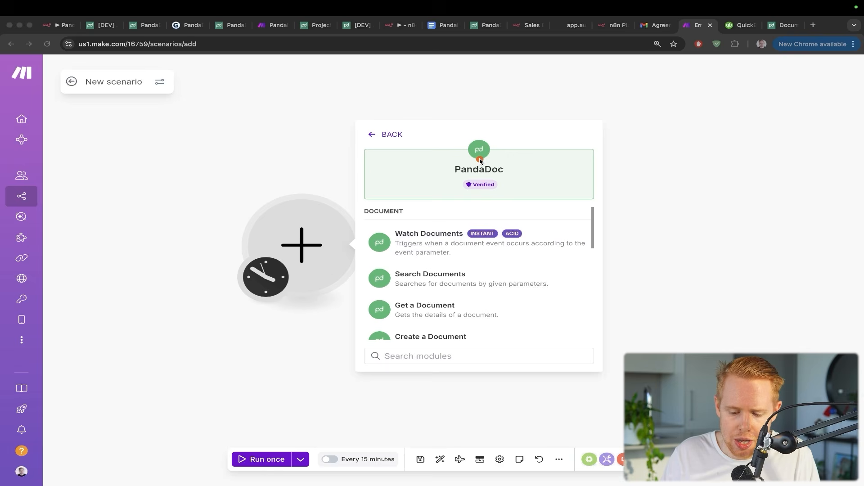
pyautogui.click(439, 235)
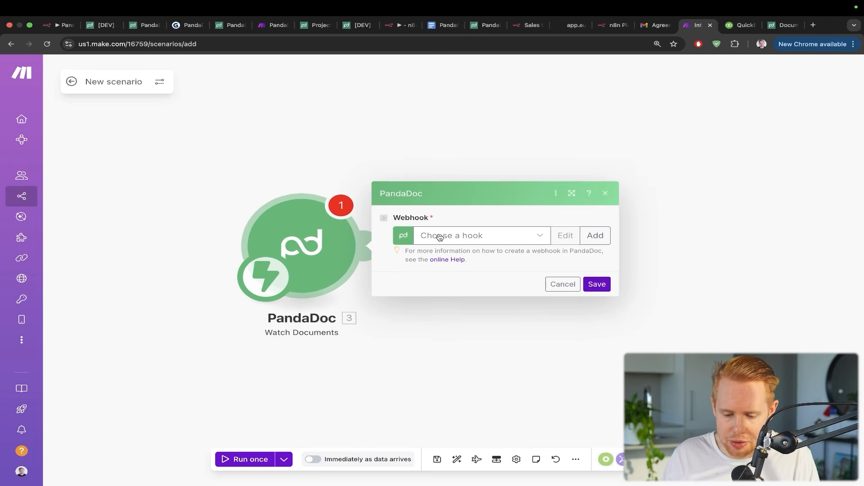
# Move the PandaDoc proposal's browser tab beside Make's, and review the client signature field and the PandaDoc Make payment page.
pyautogui.moveTo(357, 24); pyautogui.dragTo(651, 28)
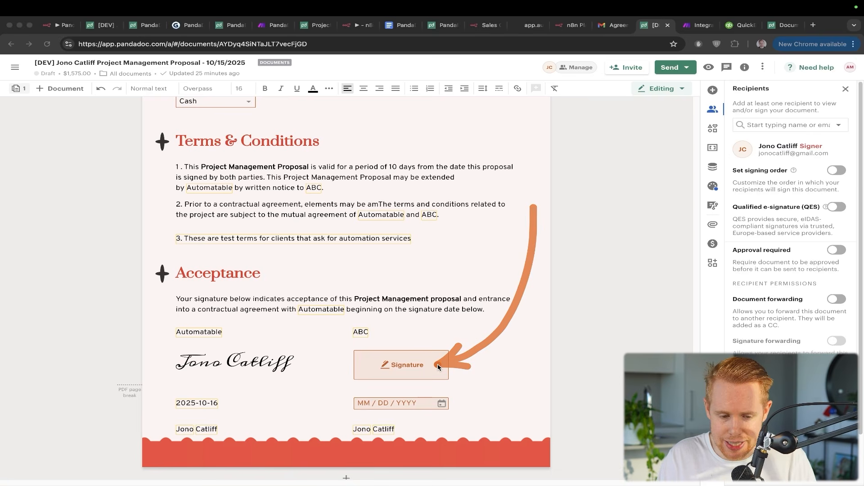
pyautogui.click(141, 33)
pyautogui.click(101, 26)
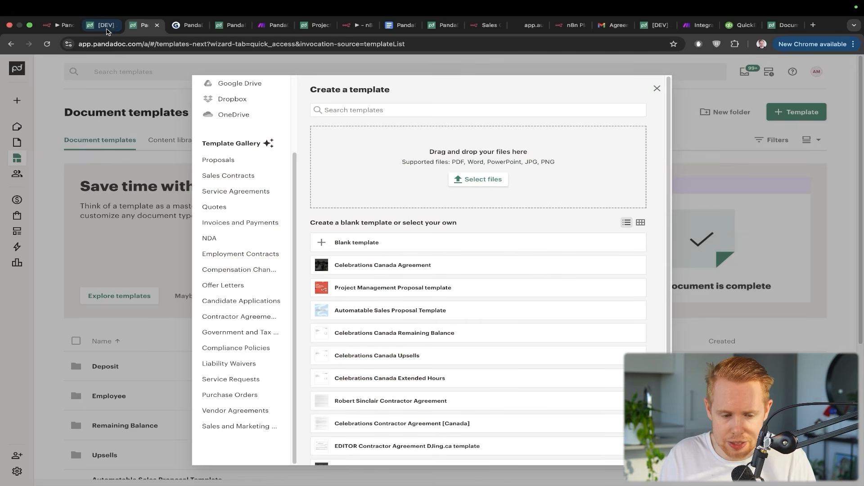
pyautogui.moveTo(317, 105)
pyautogui.mouseDown()
pyautogui.moveTo(345, 97)
pyautogui.moveTo(560, 169)
pyautogui.mouseUp()
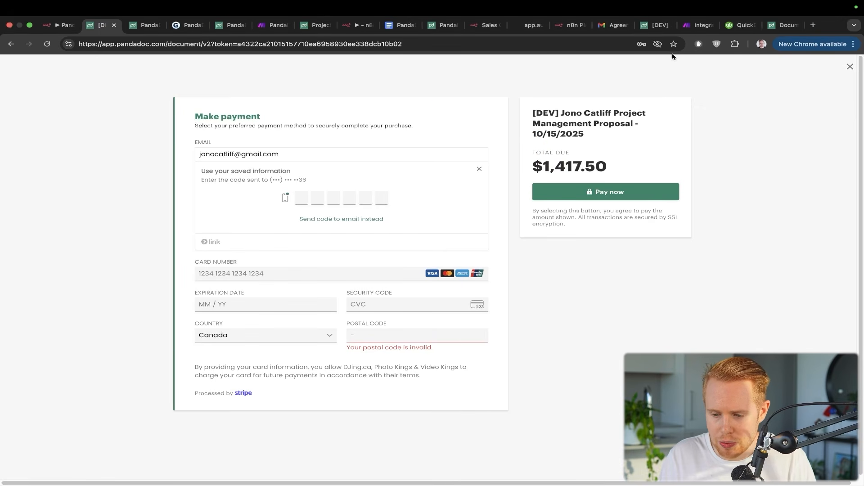
# Back in Make, start a new webhook for the Watch Documents trigger and set its first name field to test123.
pyautogui.click(697, 25)
pyautogui.moveTo(439, 101)
pyautogui.mouseDown()
pyautogui.moveTo(444, 108)
pyautogui.moveTo(290, 238)
pyautogui.mouseUp()
pyautogui.click(505, 244)
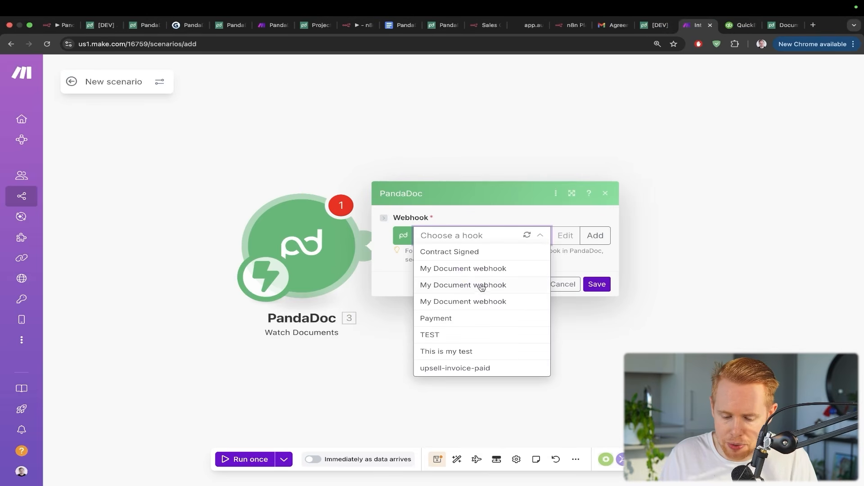
pyautogui.click(588, 236)
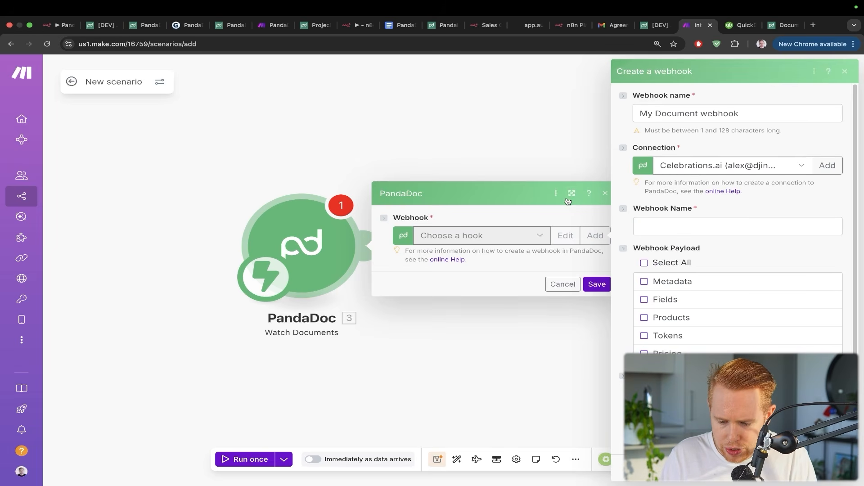
pyautogui.moveTo(535, 170); pyautogui.dragTo(560, 227)
pyautogui.click(667, 117)
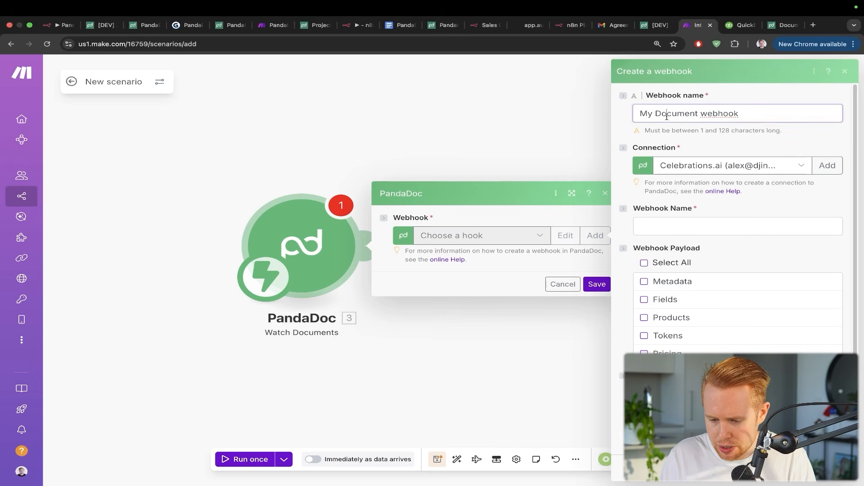
pyautogui.press('super+a')
pyautogui.write('test123')
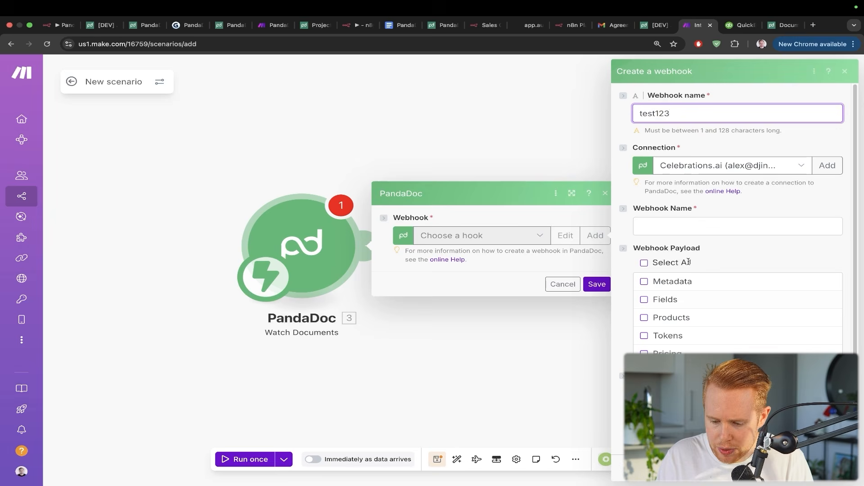
# Include all data types in the webhook payload, from Metadata and Fields to Pricing.
pyautogui.click(644, 263)
pyautogui.moveTo(705, 196)
pyautogui.mouseDown()
pyautogui.moveTo(720, 243)
pyautogui.moveTo(691, 253)
pyautogui.mouseUp()
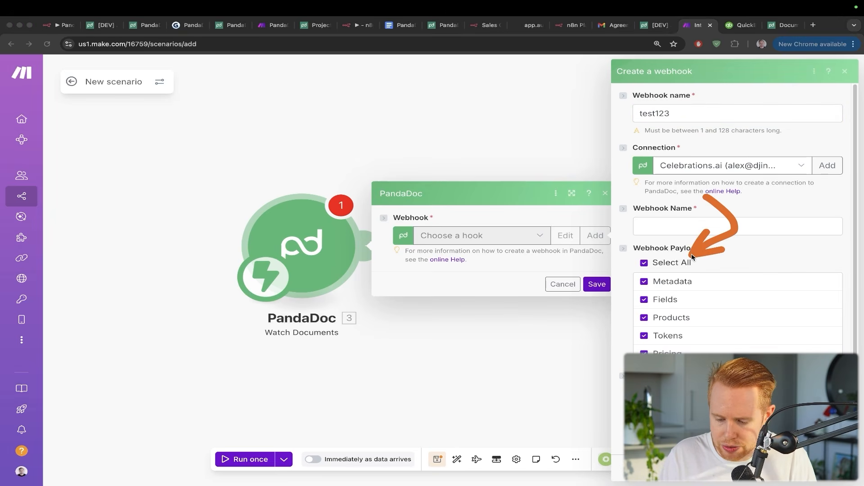
pyautogui.press('Escape')
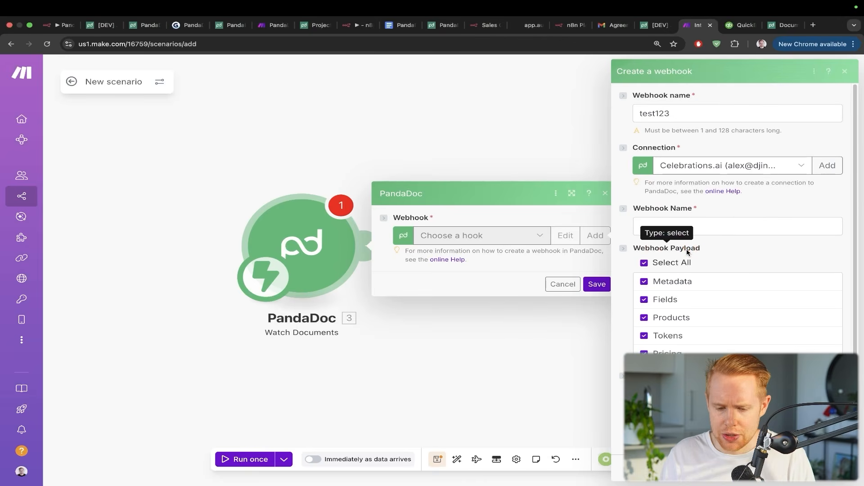
# Look over the PandaDoc proposal's Additional Costs and Billing sections, and return to Make's webhook payload options.
pyautogui.hotkey('ctrl', 'shift', 'Tab')
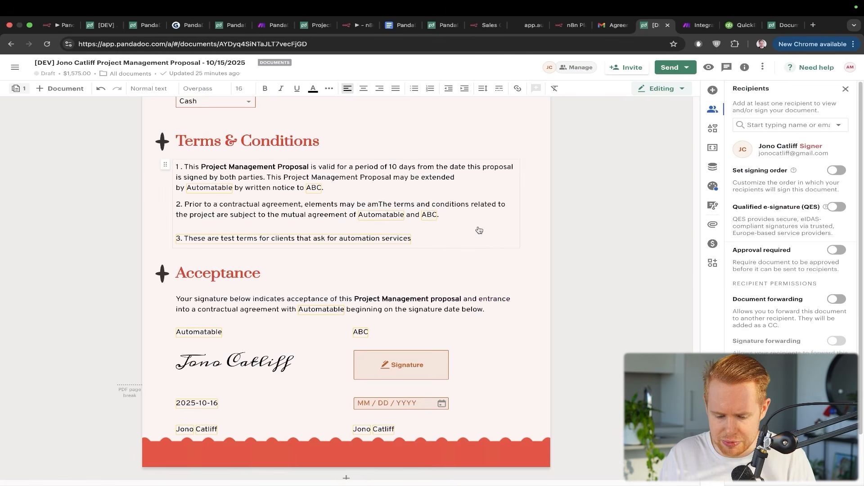
pyautogui.scroll(5, 454, 307)
pyautogui.scroll(3, 454, 307)
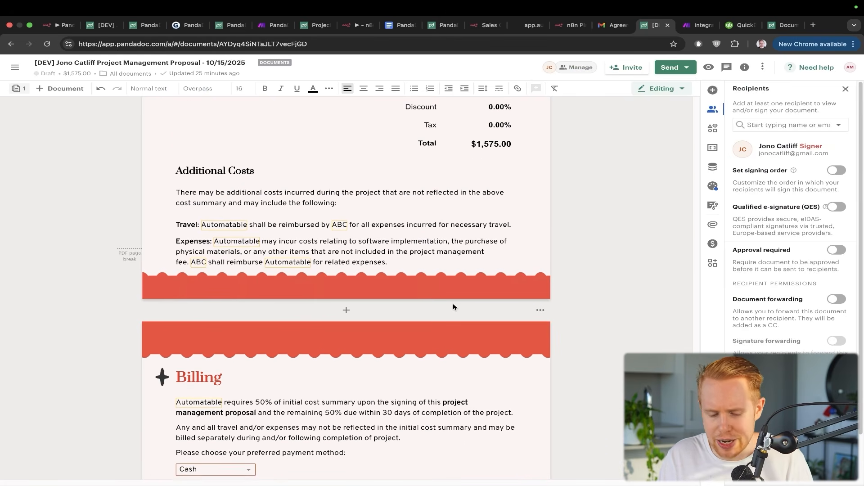
pyautogui.hotkey('ctrl', 'Tab')
pyautogui.moveTo(739, 190)
pyautogui.mouseDown()
pyautogui.moveTo(727, 258)
pyautogui.moveTo(699, 270)
pyautogui.mouseUp()
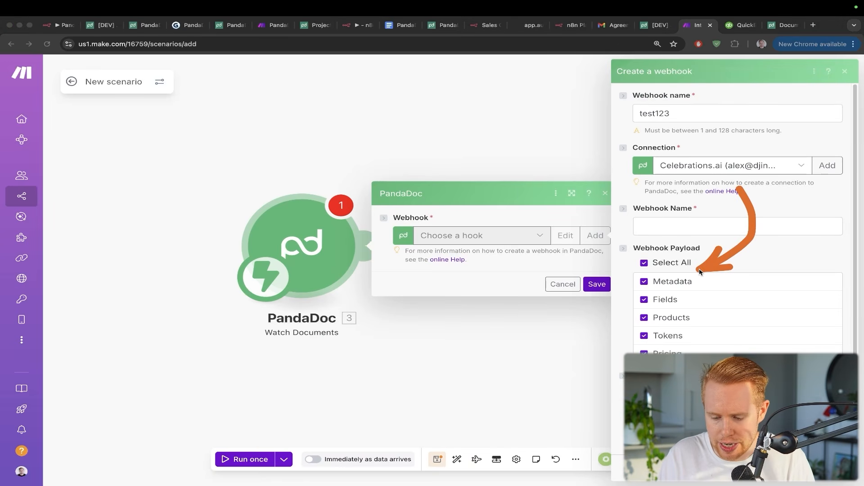
pyautogui.press('Escape')
# Enable Document State Changed as the webhook's trigger event.
pyautogui.scroll(-2, 706, 297)
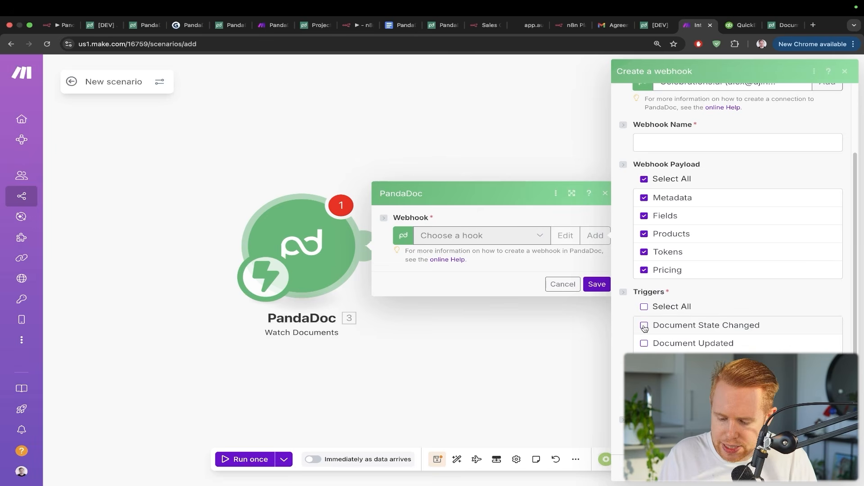
pyautogui.click(645, 328)
pyautogui.moveTo(775, 212)
pyautogui.mouseDown()
pyautogui.moveTo(786, 263)
pyautogui.moveTo(748, 322)
pyautogui.mouseUp()
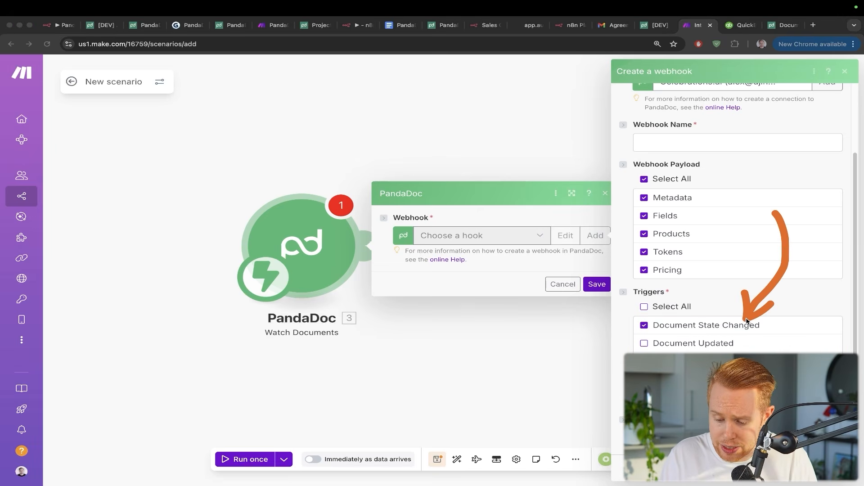
pyautogui.press('Escape')
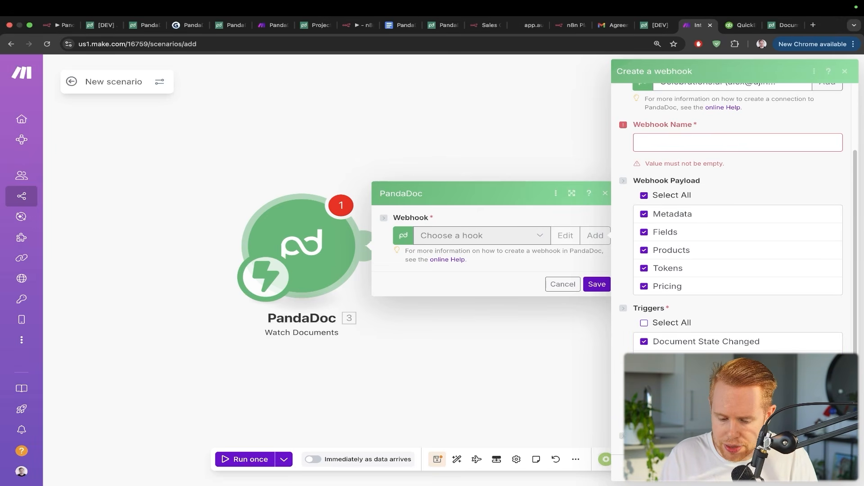
# Fill the empty required Webhook Name with test123, and save the webhook and the Watch Documents module.
pyautogui.click(686, 143)
pyautogui.write('test123')
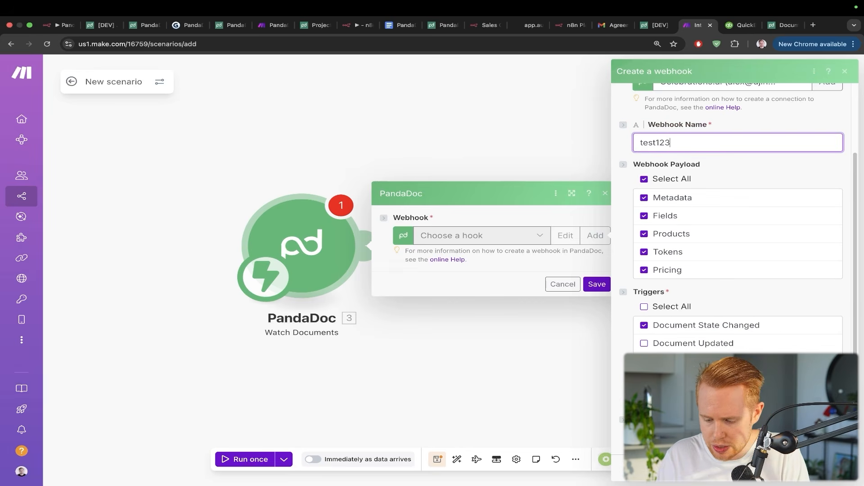
pyautogui.press('Return')
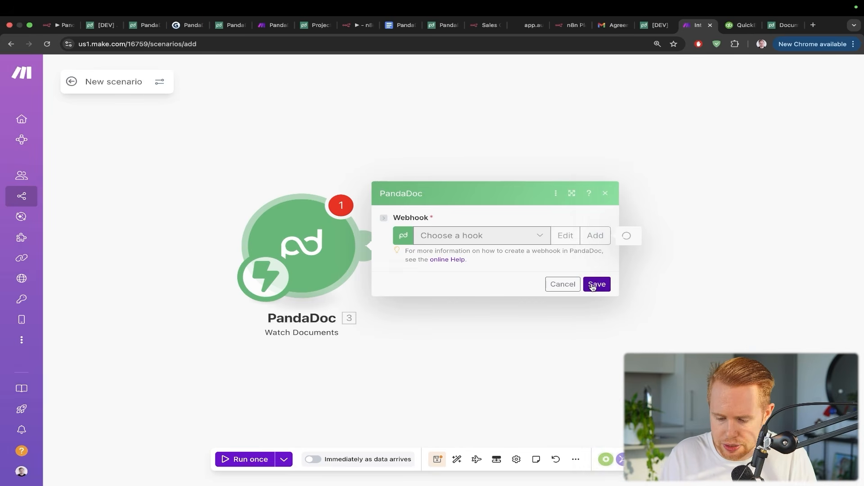
pyautogui.click(594, 299)
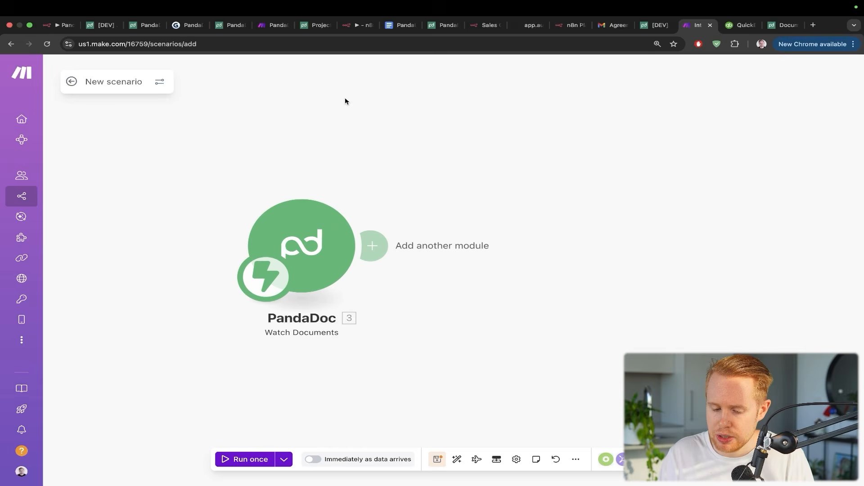
# Add a QuickBooks Create an Invoice module after the PandaDoc Watch Documents trigger and close its settings.
pyautogui.moveTo(345, 93)
pyautogui.mouseDown()
pyautogui.moveTo(350, 180)
pyautogui.moveTo(322, 215)
pyautogui.mouseUp()
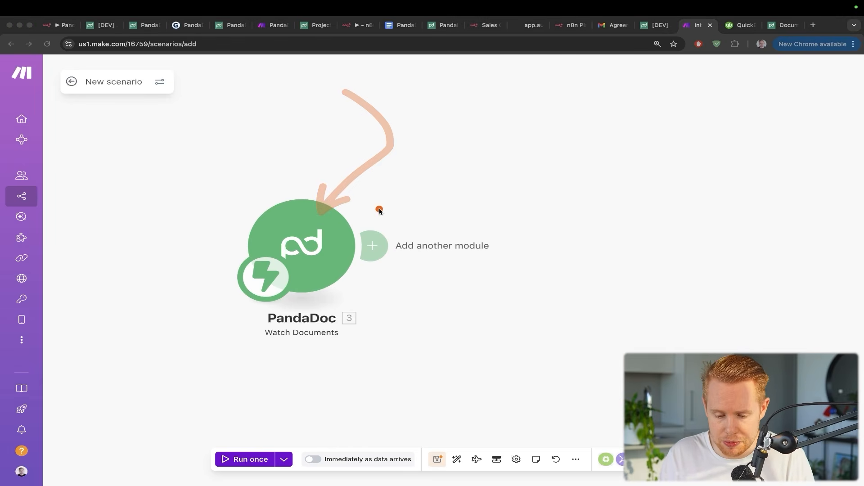
pyautogui.click(374, 247)
pyautogui.write('quickbooks')
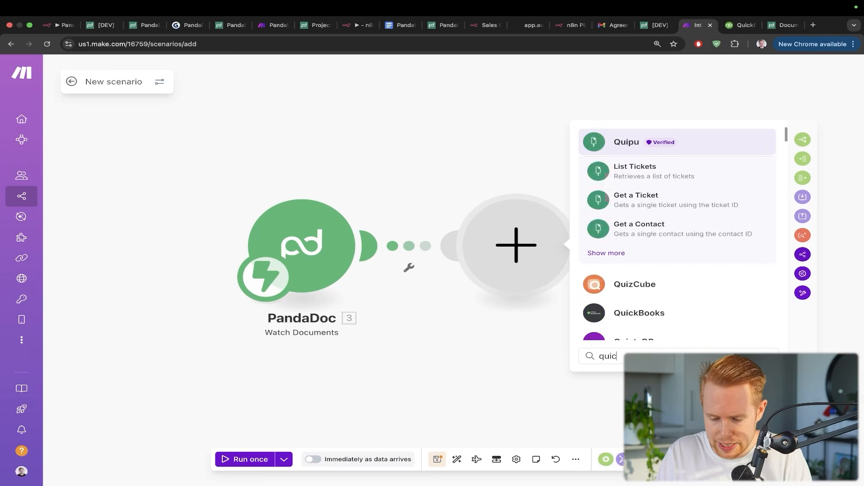
pyautogui.click(615, 138)
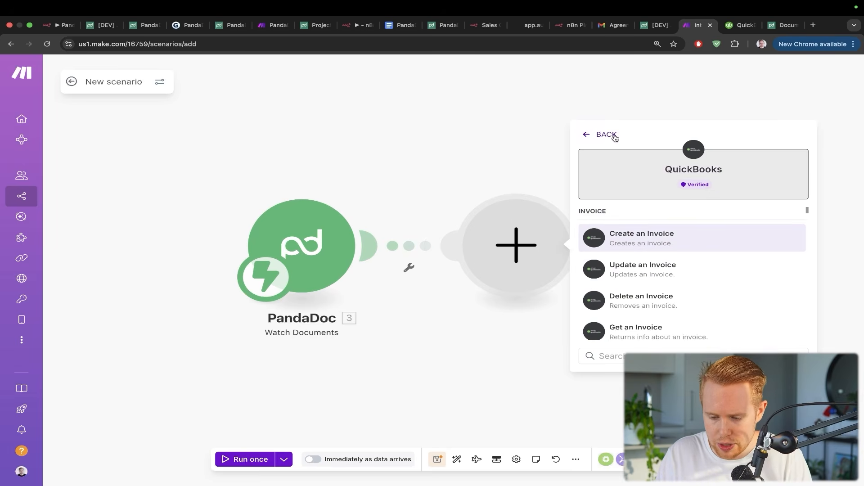
pyautogui.click(616, 233)
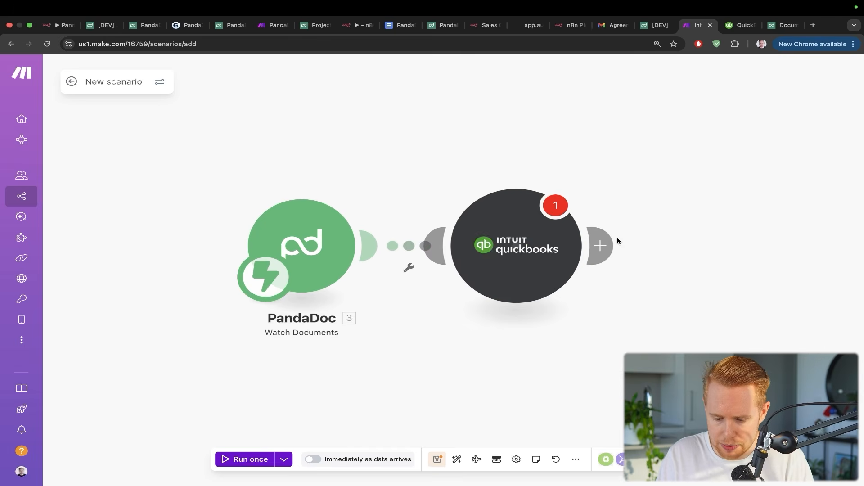
pyautogui.click(417, 173)
# Set up a filter between the PandaDoc Watch Documents and QuickBooks Create an Invoice modules, labelled Status.
pyautogui.moveTo(469, 75)
pyautogui.mouseDown()
pyautogui.moveTo(423, 172)
pyautogui.moveTo(413, 235)
pyautogui.mouseUp()
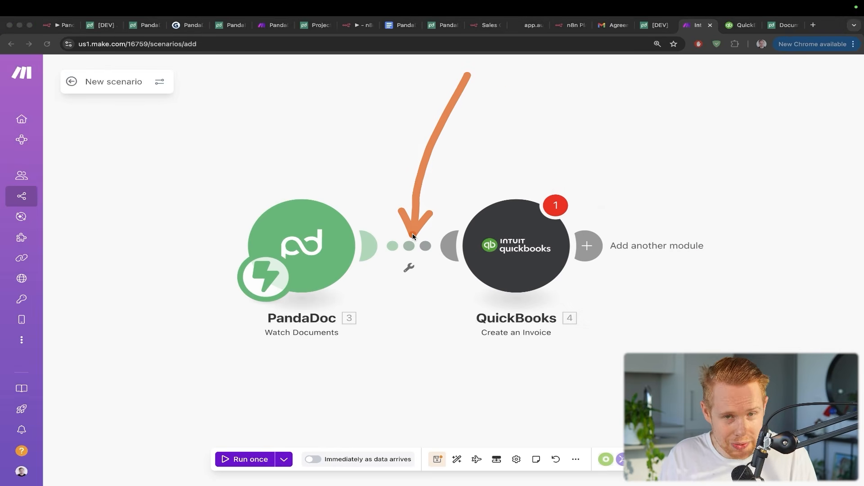
pyautogui.click(408, 247)
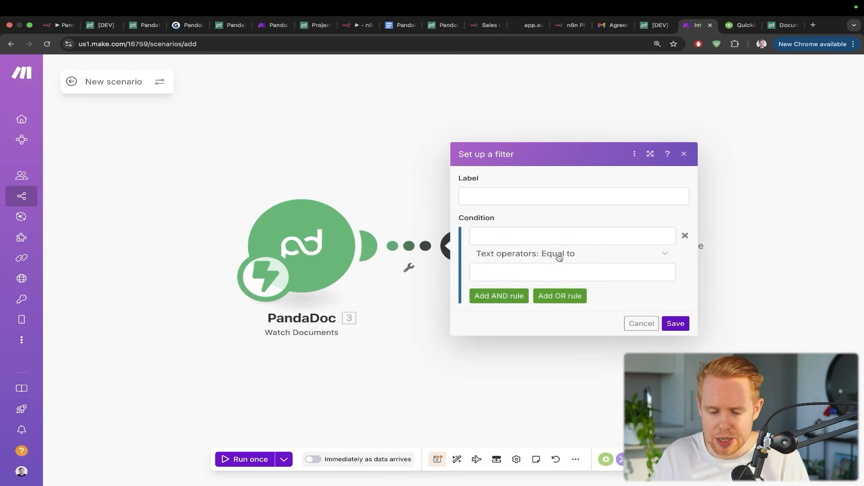
pyautogui.click(559, 193)
pyautogui.write('Status')
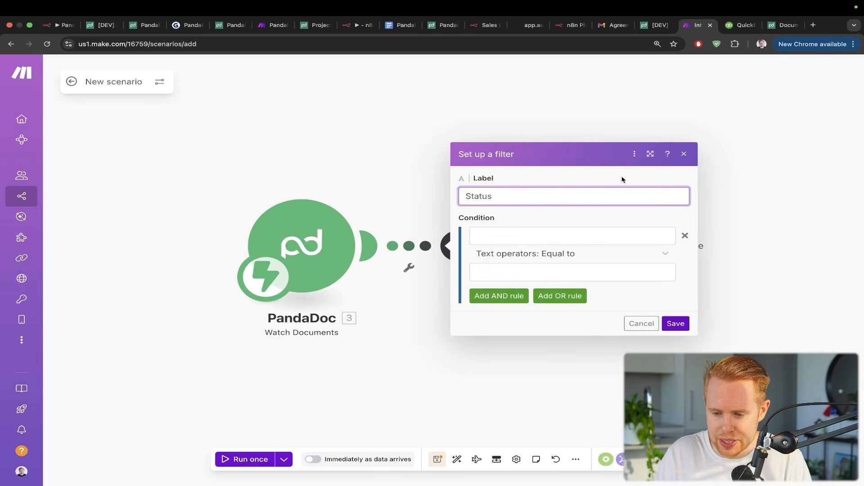
# Switch to PandaDoc's Document Status API reference and review the table of available document statuses.
pyautogui.moveTo(774, 30); pyautogui.dragTo(742, 32)
pyautogui.scroll(-10, 398, 188)
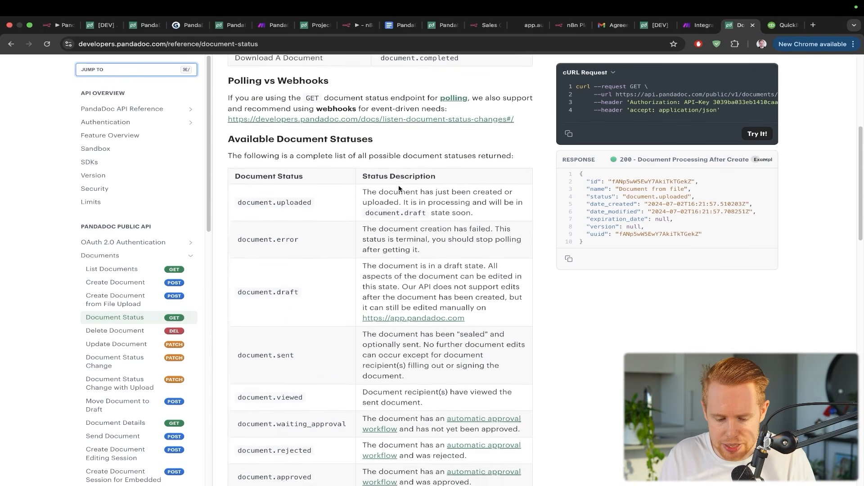
pyautogui.moveTo(380, 255); pyautogui.dragTo(306, 119)
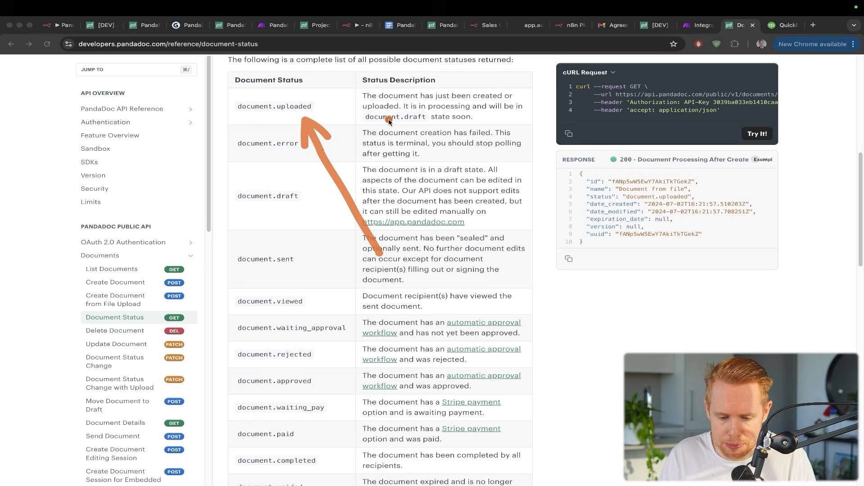
pyautogui.moveTo(392, 120); pyautogui.dragTo(306, 143)
pyautogui.moveTo(367, 152); pyautogui.dragTo(309, 193)
pyautogui.moveTo(362, 220); pyautogui.dragTo(303, 265)
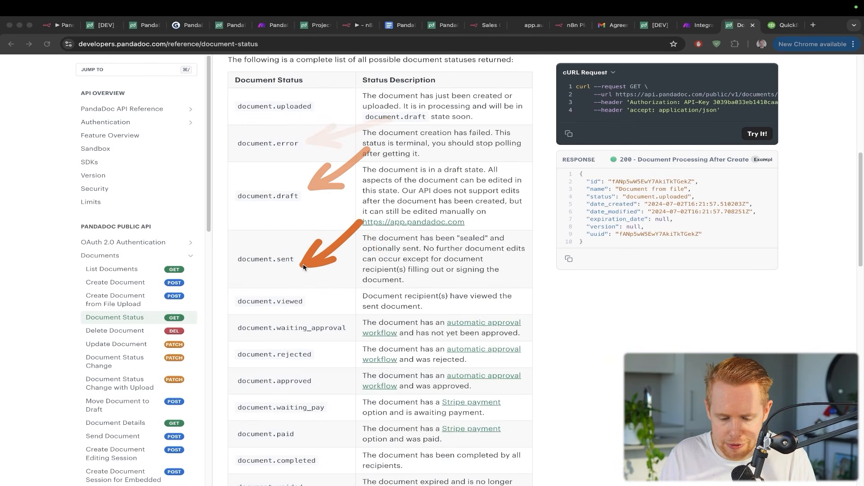
pyautogui.moveTo(381, 275); pyautogui.dragTo(329, 299)
pyautogui.moveTo(381, 324); pyautogui.dragTo(322, 355)
pyautogui.moveTo(384, 351); pyautogui.dragTo(318, 382)
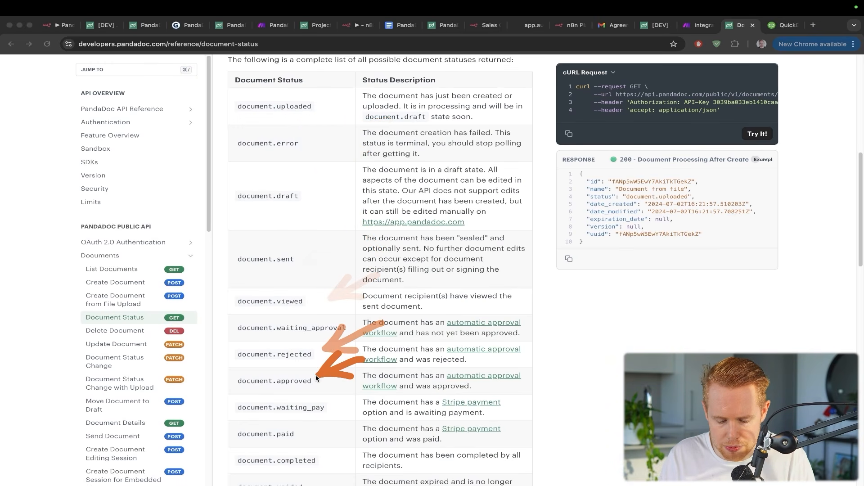
# Copy the document.paid status from the reference and enter it in Make as the filter condition's Equal to comparison value.
pyautogui.moveTo(399, 357)
pyautogui.mouseDown()
pyautogui.moveTo(307, 432)
pyautogui.moveTo(238, 434)
pyautogui.mouseUp()
pyautogui.hotkey('ctrl', 'c')
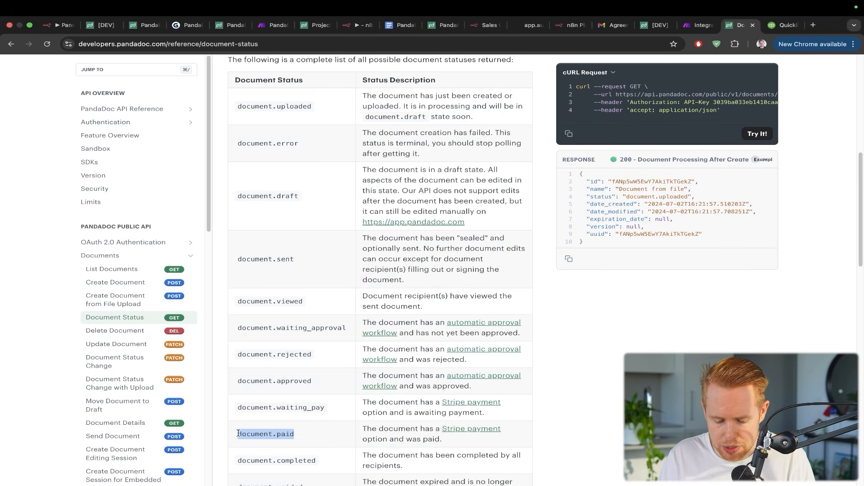
pyautogui.hotkey('ctrl', 'shift', 'Tab')
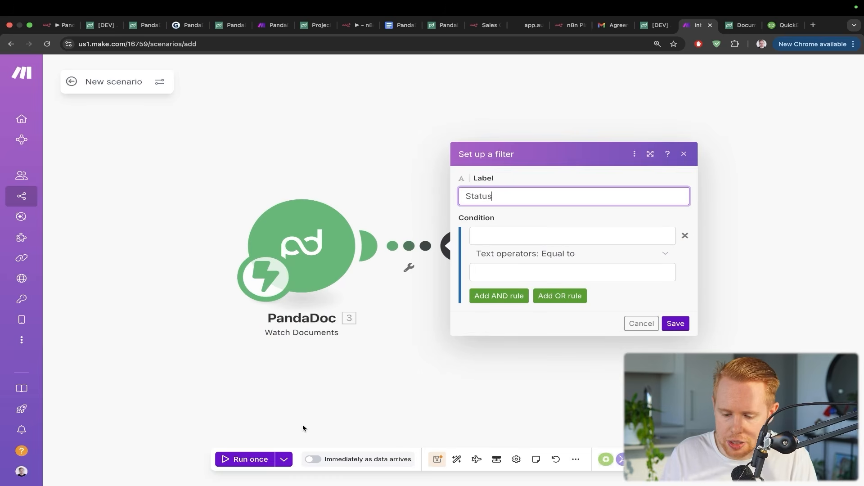
pyautogui.click(521, 231)
pyautogui.click(491, 278)
pyautogui.hotkey('ctrl', 'v')
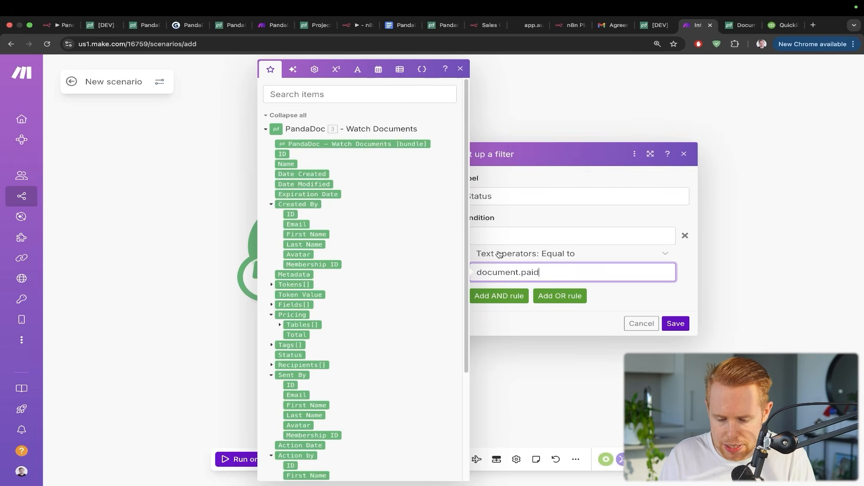
# Map PandaDoc's Status item as the value the filter condition checks, and save the filter.
pyautogui.click(521, 236)
pyautogui.scroll(-5, 340, 270)
pyautogui.scroll(5, 339, 270)
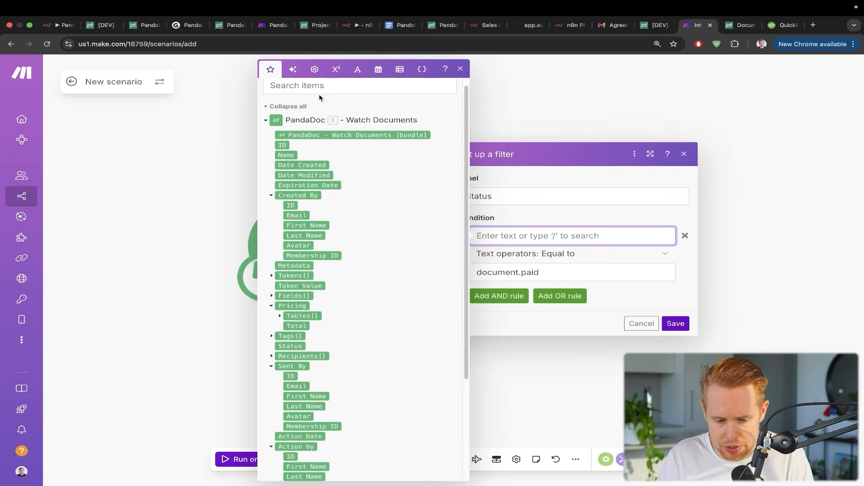
pyautogui.click(319, 87)
pyautogui.write('status')
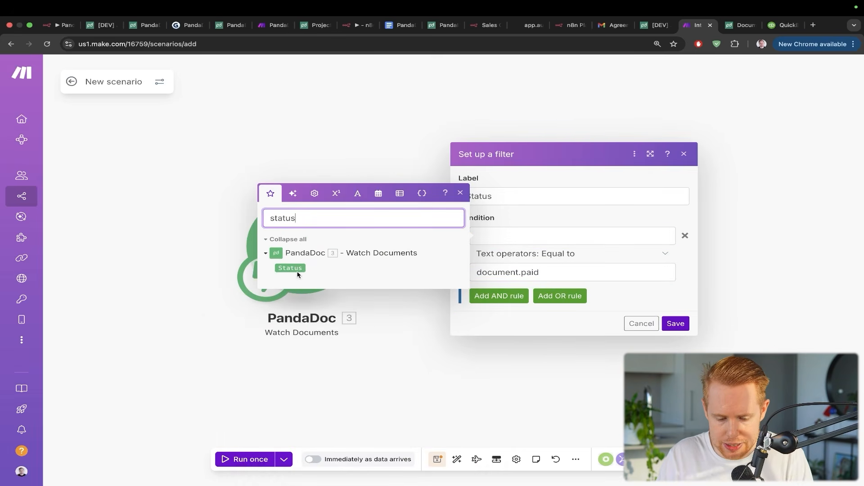
pyautogui.moveTo(290, 268); pyautogui.dragTo(531, 242)
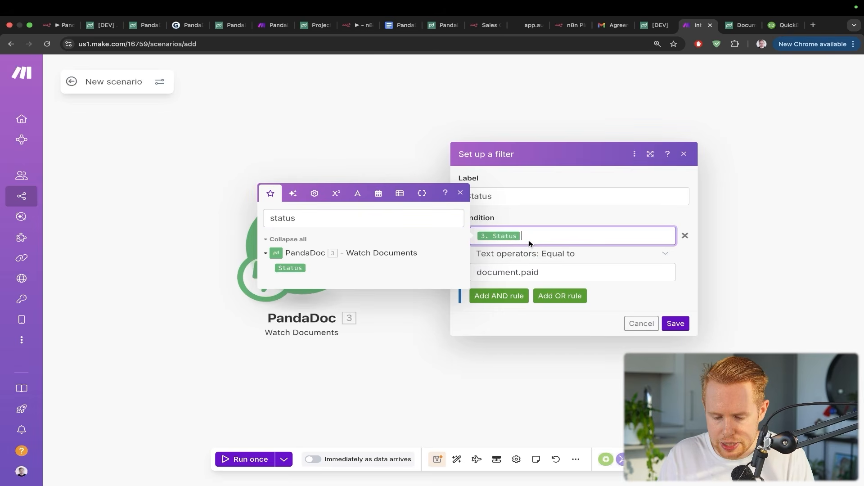
pyautogui.moveTo(611, 170); pyautogui.dragTo(560, 290)
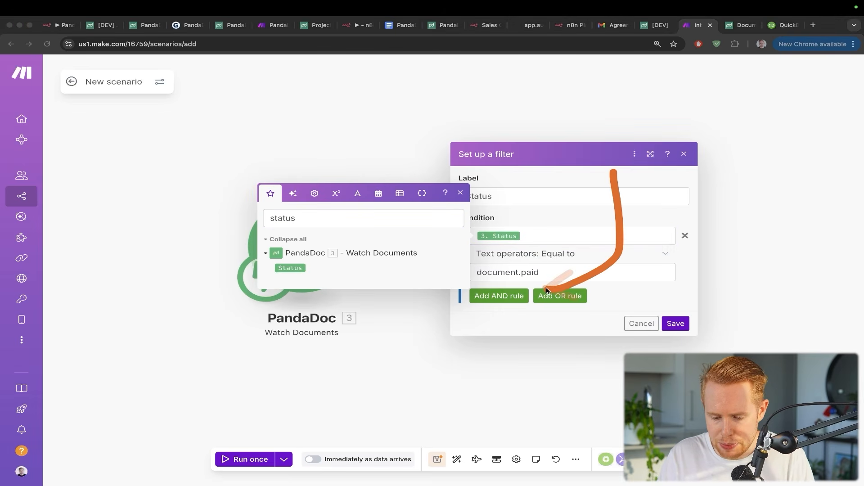
pyautogui.click(669, 322)
pyautogui.moveTo(332, 147)
pyautogui.mouseDown()
pyautogui.moveTo(560, 200)
pyautogui.moveTo(530, 230)
pyautogui.mouseUp()
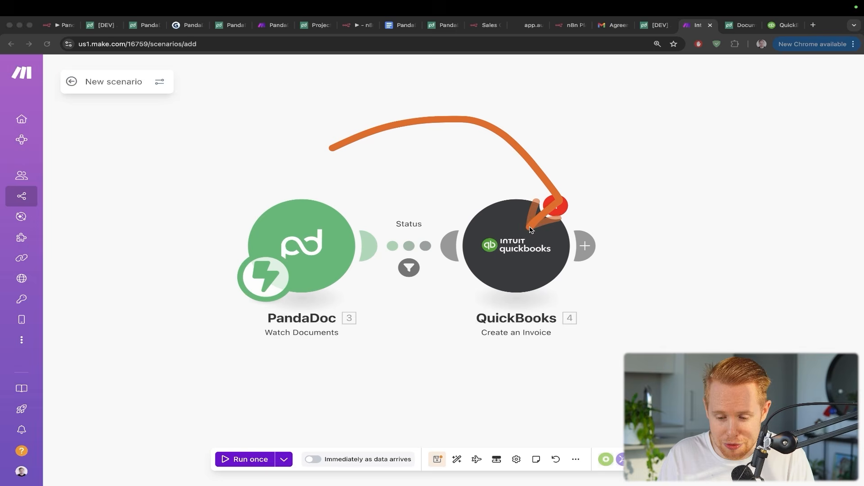
# Add a Google Sheets Add a Row module after QuickBooks Create an Invoice and close its settings.
pyautogui.click(586, 246)
pyautogui.write('o')
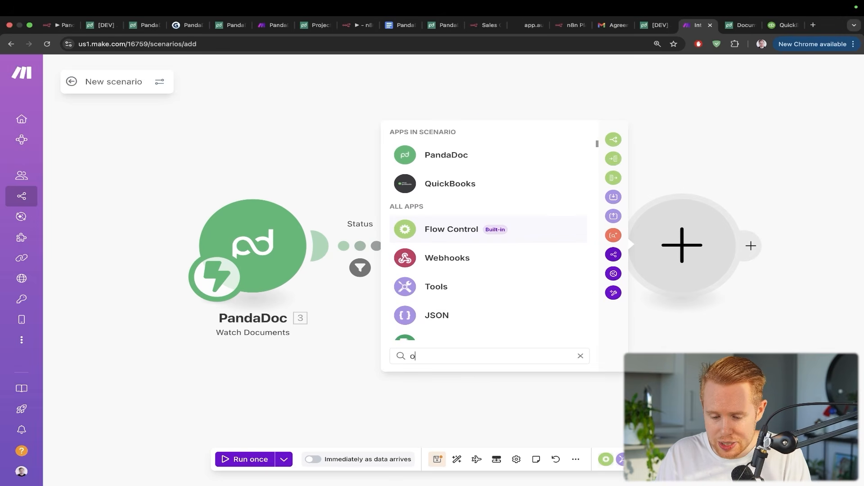
pyautogui.write('oogle she')
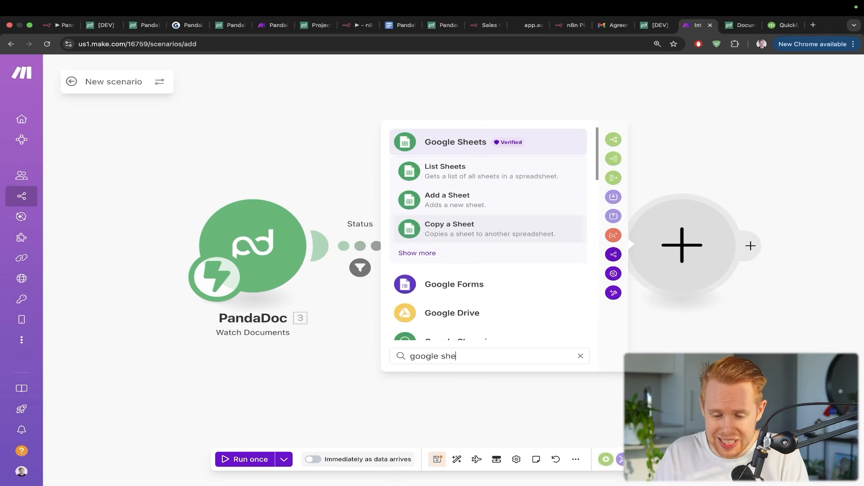
pyautogui.write('ets')
pyautogui.click(447, 195)
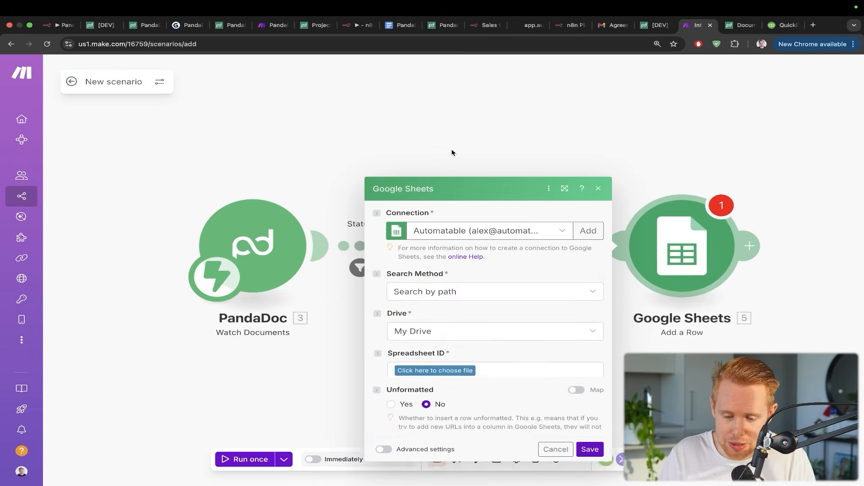
pyautogui.click(651, 92)
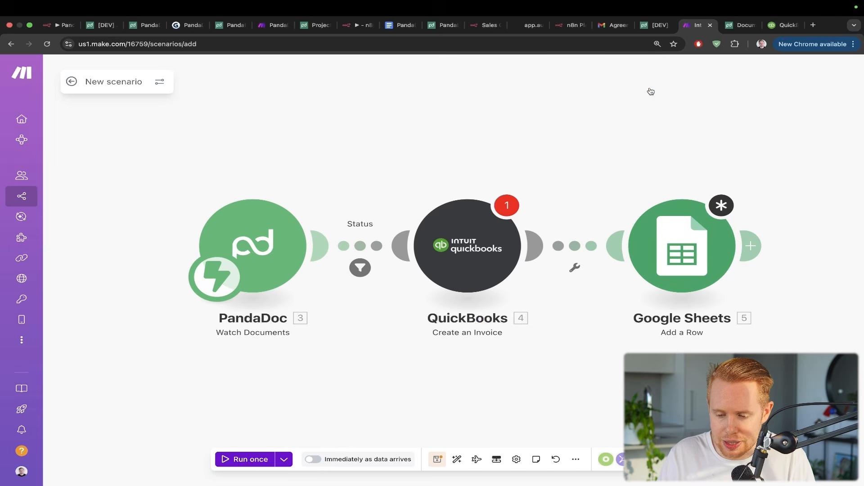
pyautogui.moveTo(654, 85)
pyautogui.mouseDown()
pyautogui.moveTo(671, 203)
pyautogui.moveTo(660, 231)
pyautogui.mouseUp()
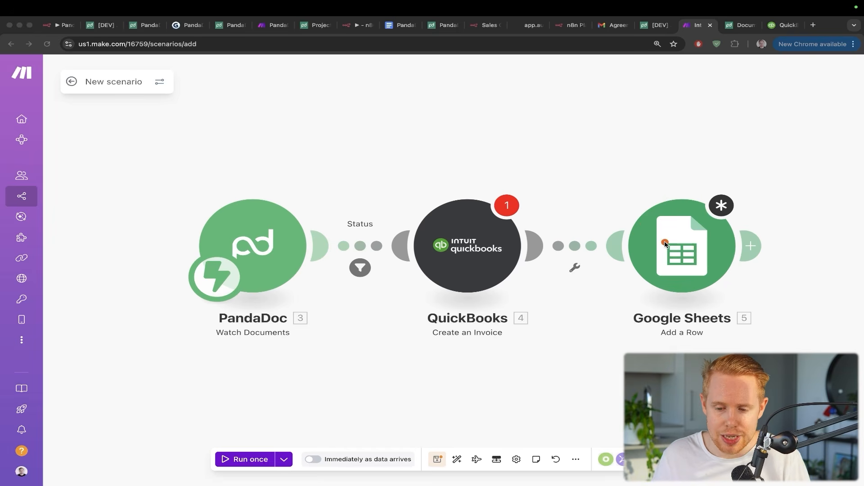
pyautogui.press('Escape')
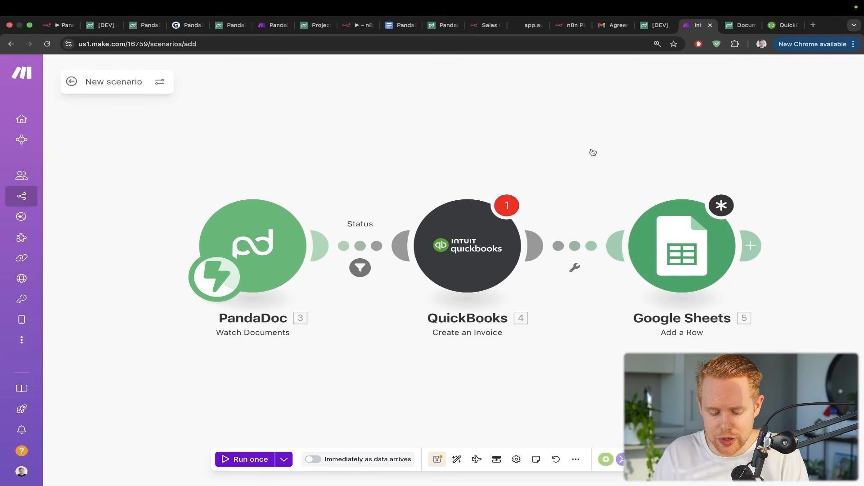
# Open the Automatable community's About page on Skool in a new browser tab.
pyautogui.hotkey('ctrl', 't')
pyautogui.write('skool')
pyautogui.press('Return')
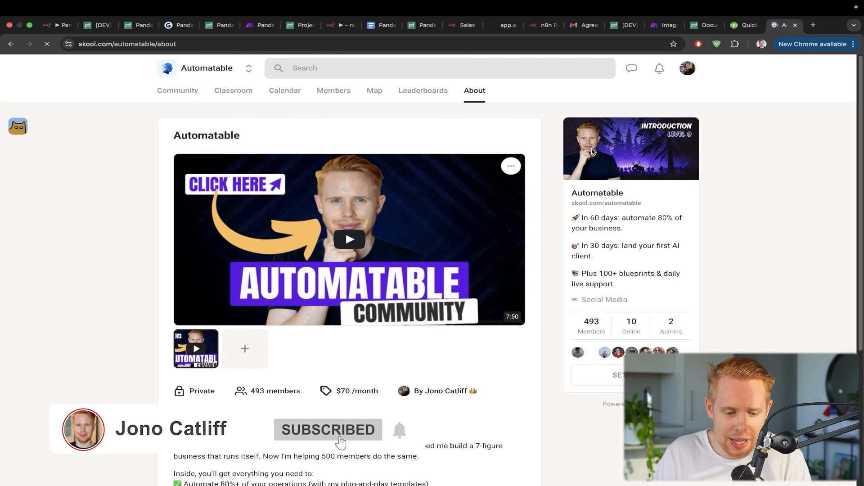